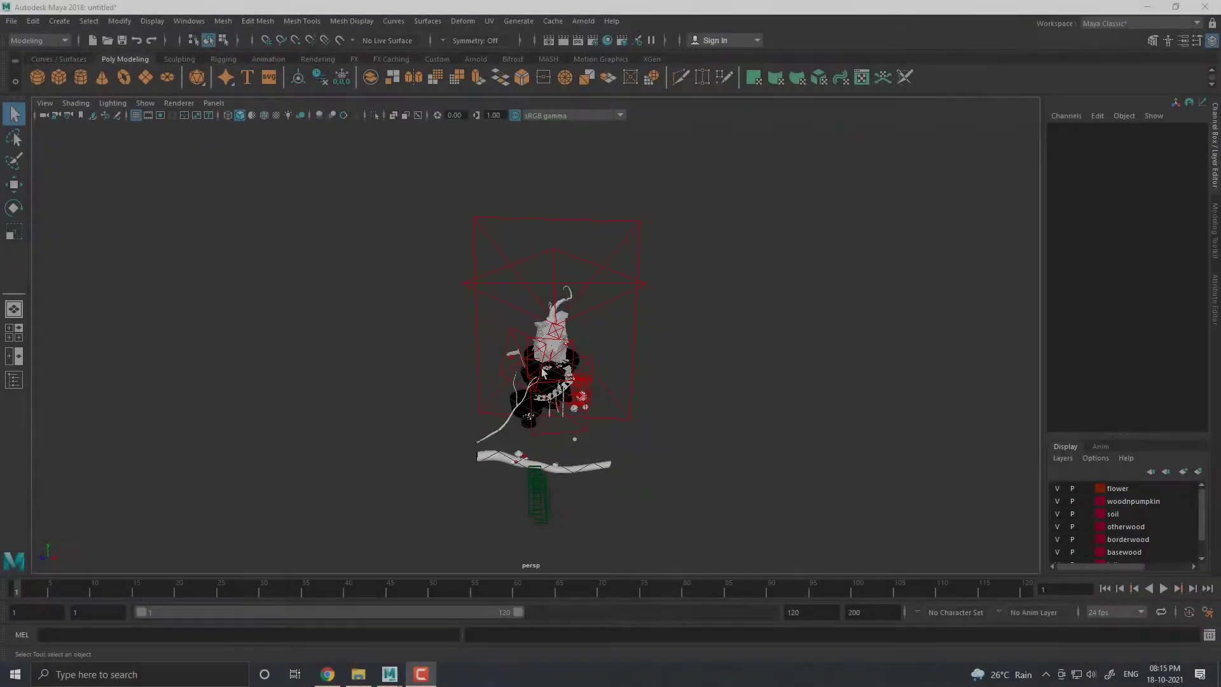
Step: Select the area light beside the house and the sky dome light to view their attributes
{"action": "left_click_drag", "start_coordinate": [543, 372], "coordinate": [550, 321]}
{"action": "key", "text": "w"}
{"action": "scroll", "coordinate": [539, 328], "scroll_direction": "up", "scroll_amount": 5}
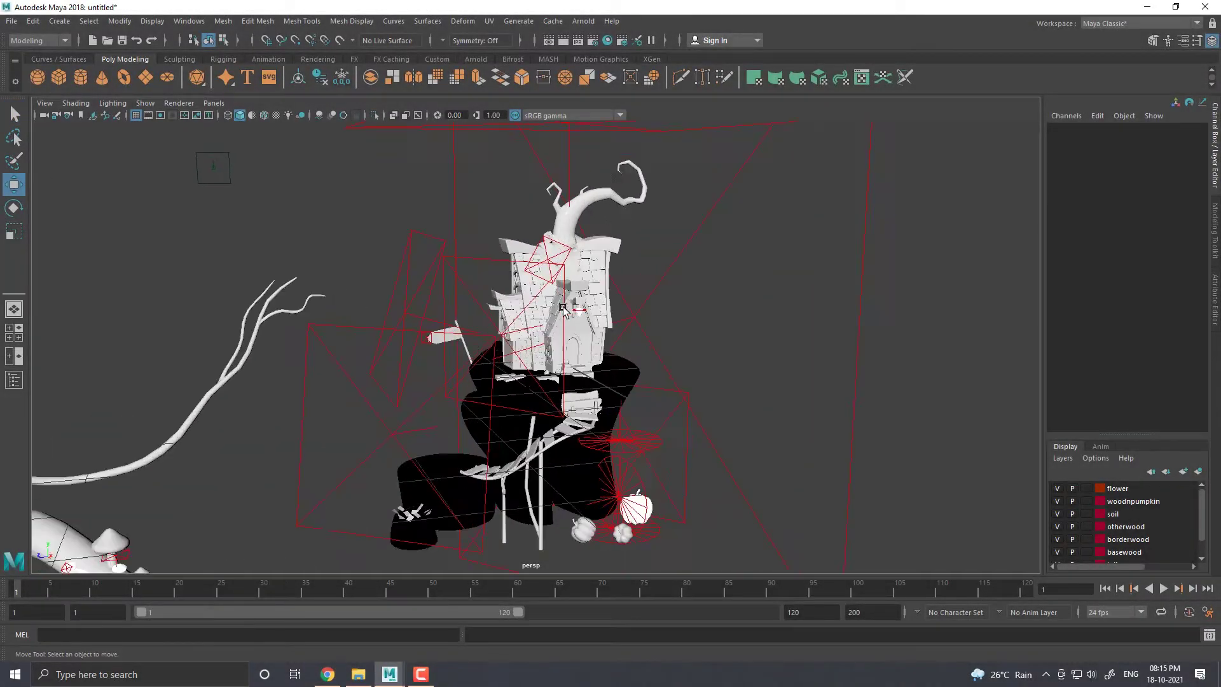
{"action": "left_click_drag", "start_coordinate": [640, 300], "coordinate": [594, 264]}
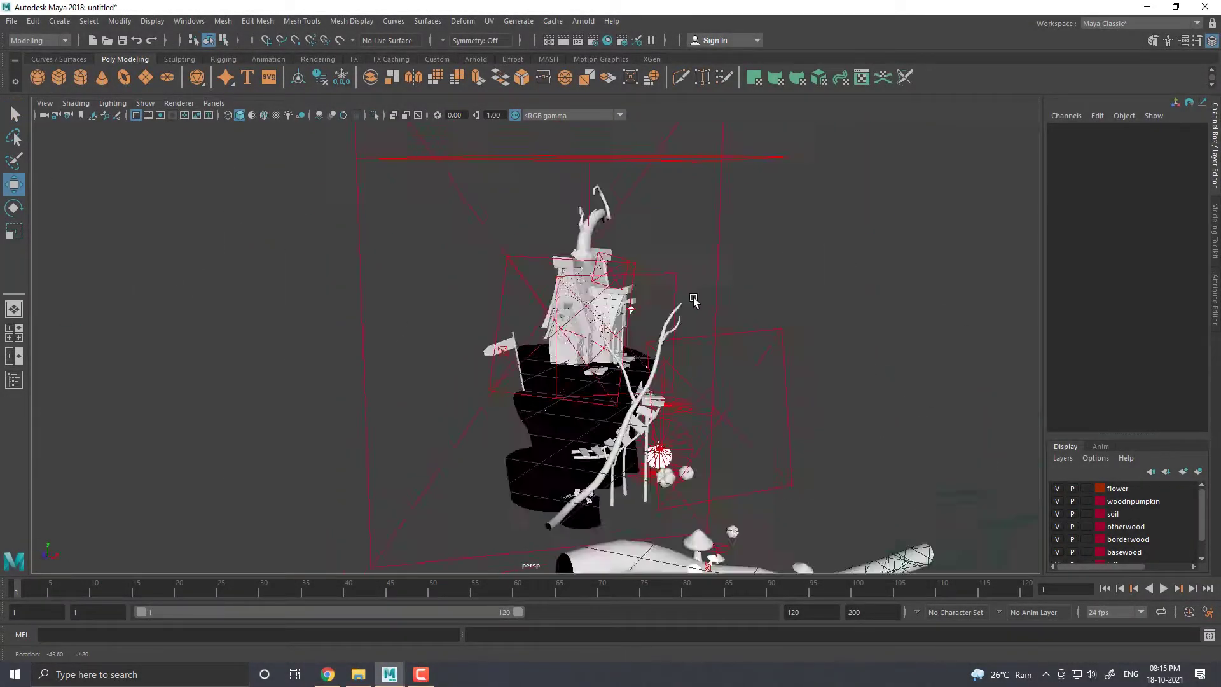
{"action": "scroll", "coordinate": [594, 264], "scroll_direction": "up", "scroll_amount": 5}
{"action": "left_click", "coordinate": [462, 201]}
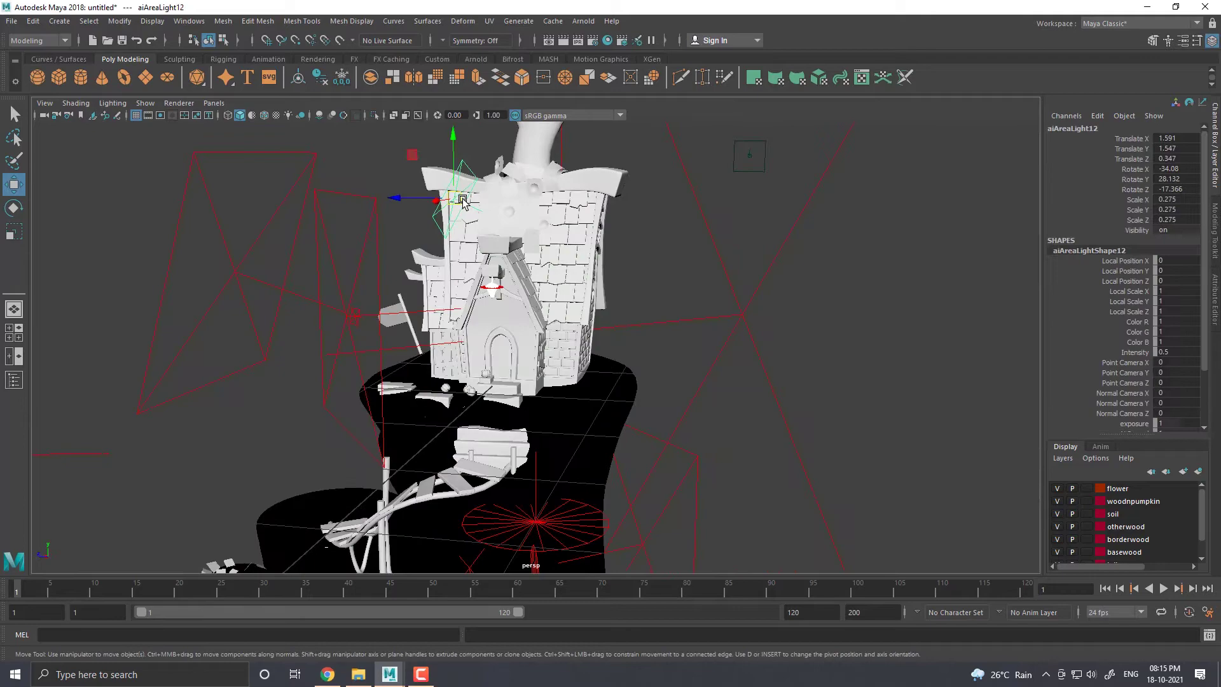
{"action": "left_click", "coordinate": [1186, 43]}
{"action": "left_click", "coordinate": [707, 319]}
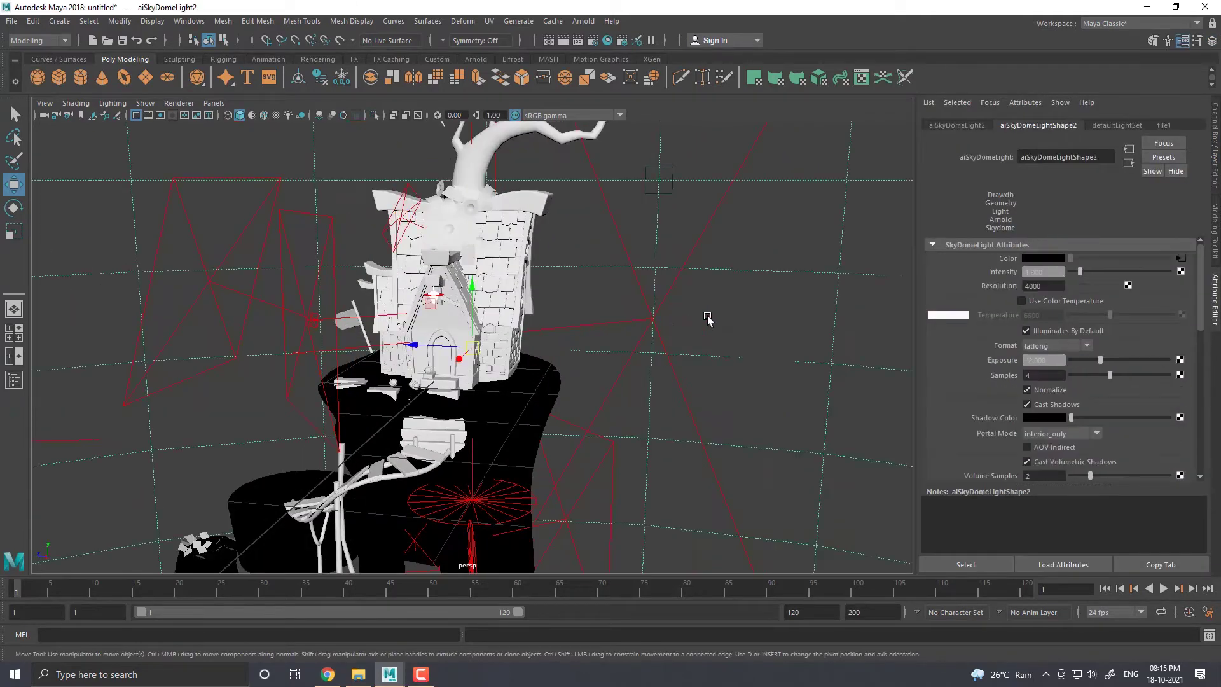
{"action": "scroll", "coordinate": [707, 319], "scroll_direction": "down", "scroll_amount": 5}
{"action": "left_click_drag", "start_coordinate": [708, 320], "coordinate": [299, 130]}
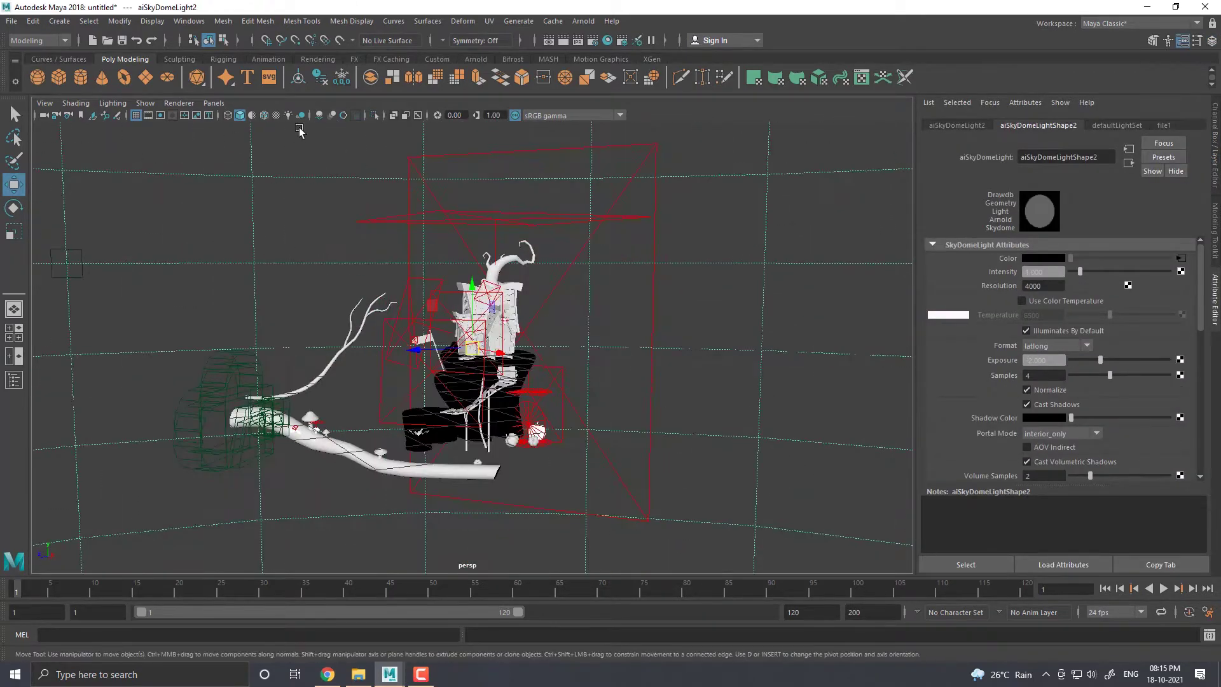
Step: Hide lights and the grid in the viewport through the Show menu
{"action": "left_click", "coordinate": [144, 103]}
{"action": "left_click", "coordinate": [159, 272]}
{"action": "left_click", "coordinate": [145, 103]}
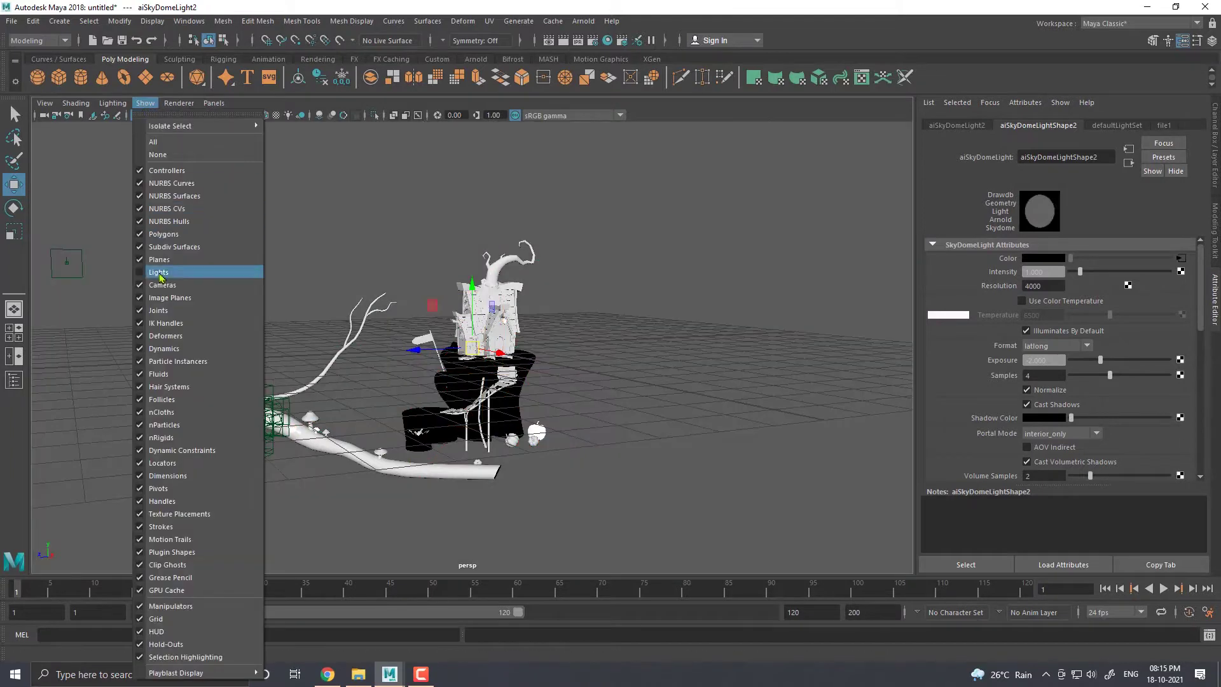
{"action": "left_click", "coordinate": [159, 284]}
{"action": "left_click", "coordinate": [136, 116]}
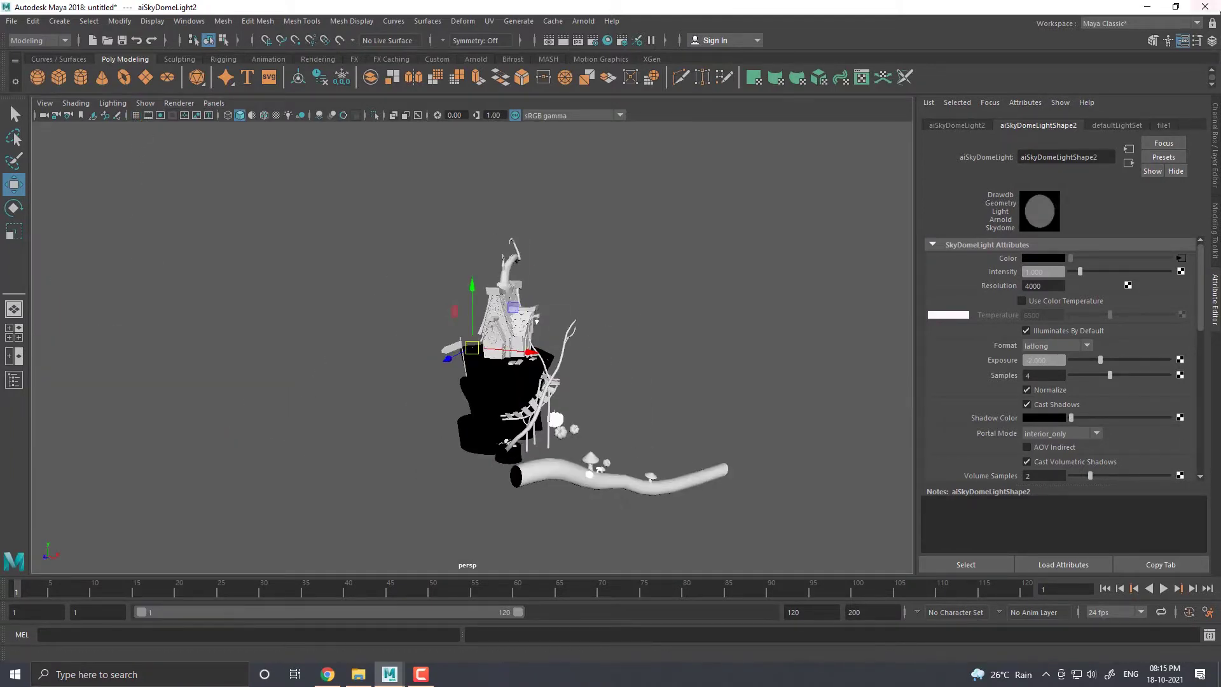
Step: Switch the side panel to the modelling tools and deselect the sky dome light
{"action": "left_click", "coordinate": [1152, 40]}
{"action": "scroll", "coordinate": [739, 280], "scroll_direction": "up", "scroll_amount": 3}
{"action": "left_click", "coordinate": [739, 280]}
{"action": "scroll", "coordinate": [723, 299], "scroll_direction": "down", "scroll_amount": 3}
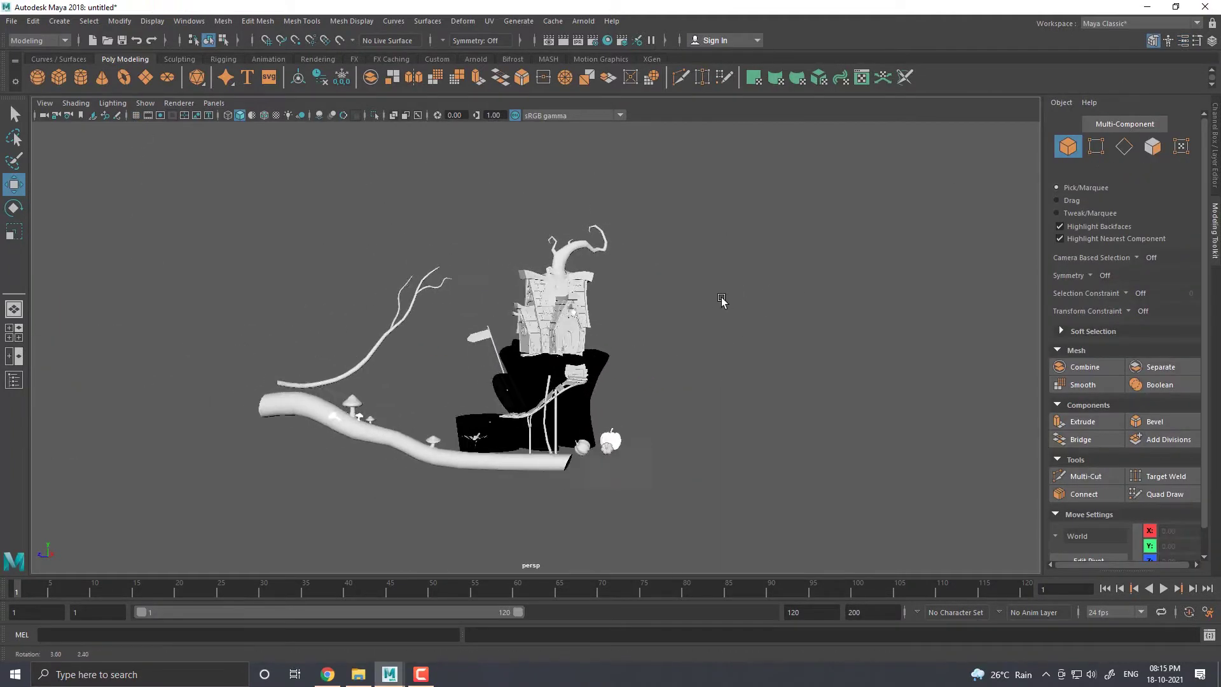
{"action": "scroll", "coordinate": [673, 319], "scroll_direction": "up", "scroll_amount": 3}
{"action": "scroll", "coordinate": [606, 256], "scroll_direction": "up", "scroll_amount": 5}
{"action": "scroll", "coordinate": [606, 256], "scroll_direction": "up", "scroll_amount": 3}
{"action": "scroll", "coordinate": [595, 299], "scroll_direction": "down", "scroll_amount": 2}
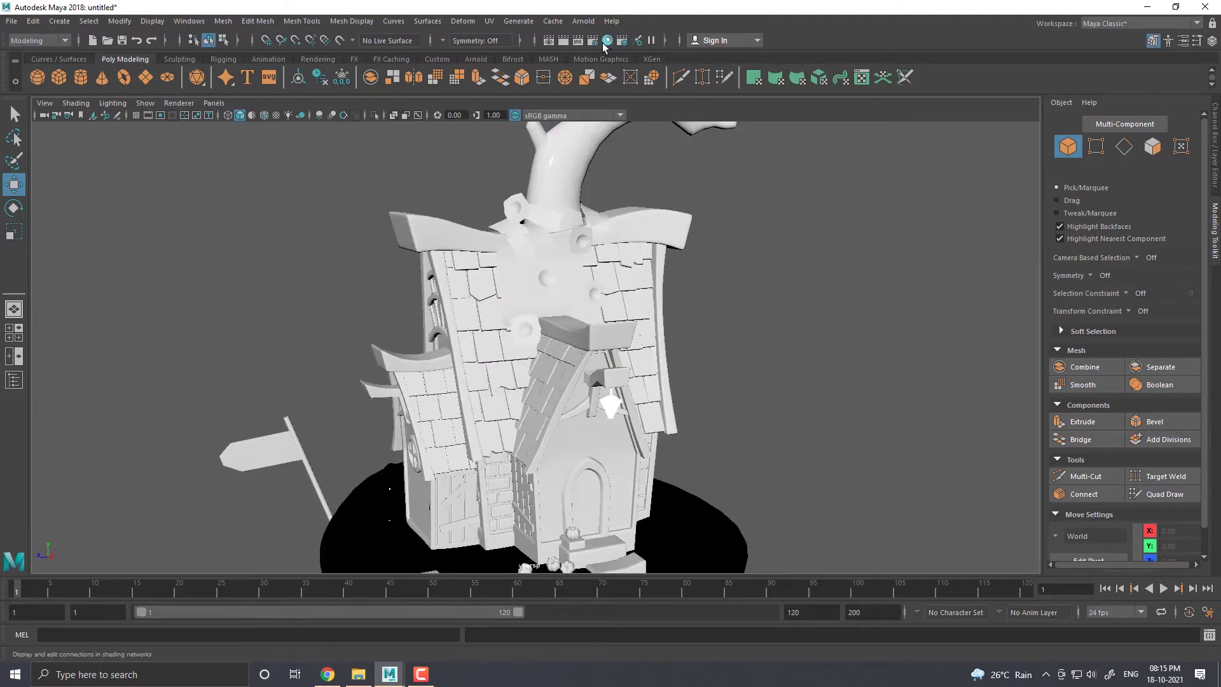
Step: In Hypershade, show the flower1 material's shader network and render its swatch previews
{"action": "left_click", "coordinate": [604, 43]}
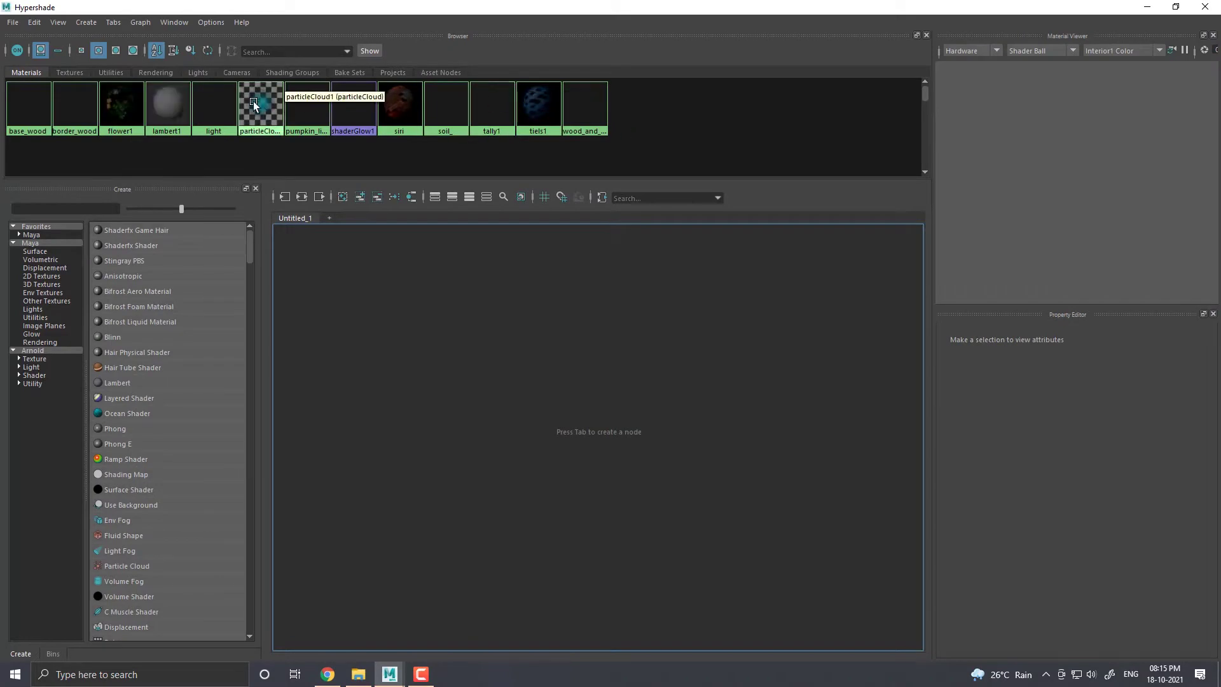
{"action": "right_click", "coordinate": [121, 105]}
{"action": "left_click", "coordinate": [191, 85]}
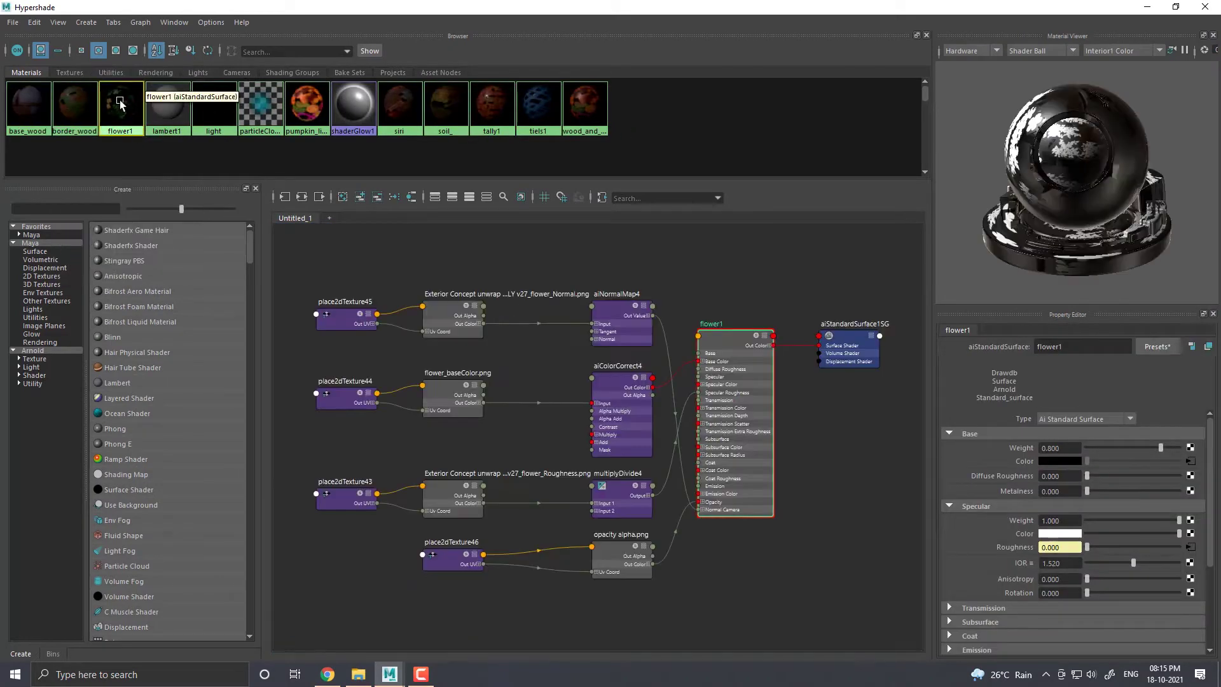
{"action": "right_click", "coordinate": [120, 105]}
{"action": "left_click", "coordinate": [95, 191]}
Step: Run a first Arnold test render of the house, then close the RenderView
{"action": "left_click", "coordinate": [1149, 7]}
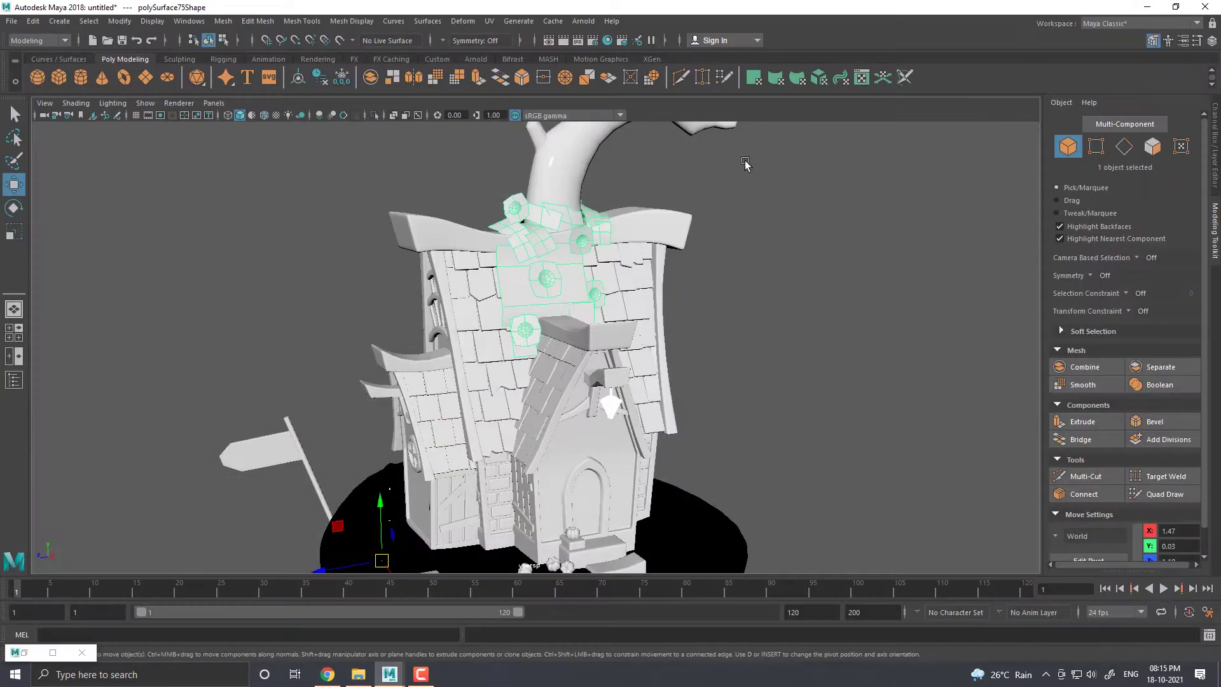
{"action": "mouse_move", "coordinate": [605, 403]}
{"action": "left_mouse_down"}
{"action": "mouse_move", "coordinate": [730, 504]}
{"action": "mouse_move", "coordinate": [789, 292]}
{"action": "left_mouse_up"}
{"action": "left_click", "coordinate": [583, 21]}
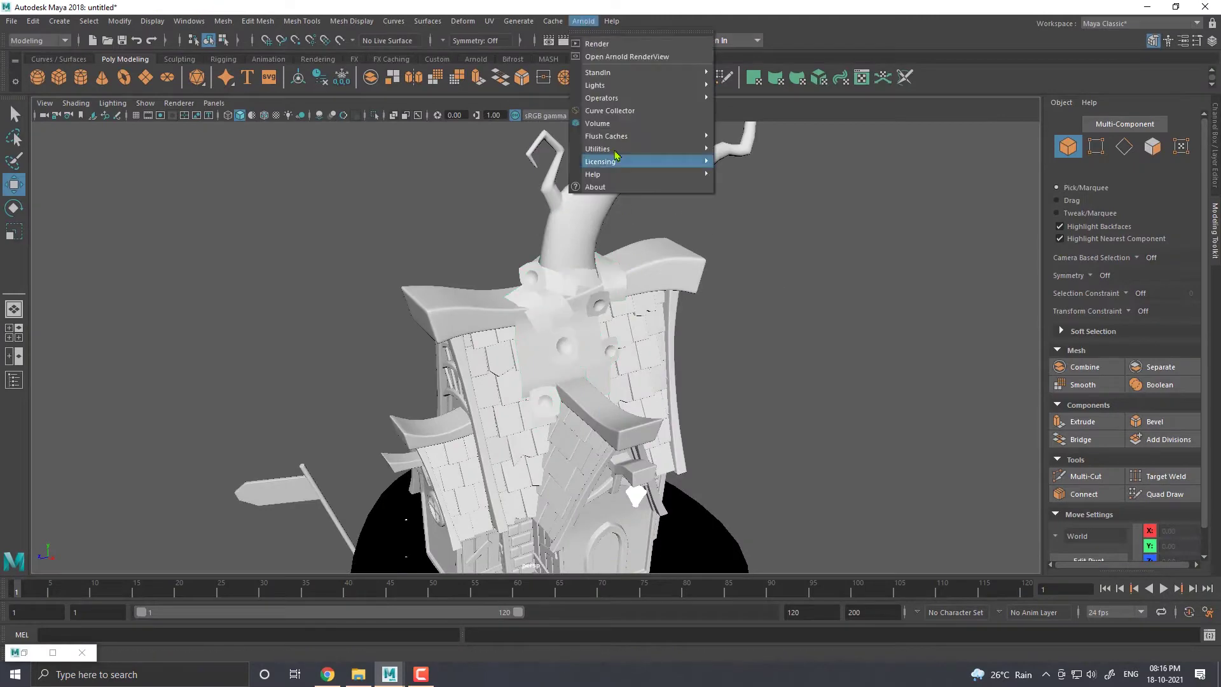
{"action": "left_click", "coordinate": [586, 44]}
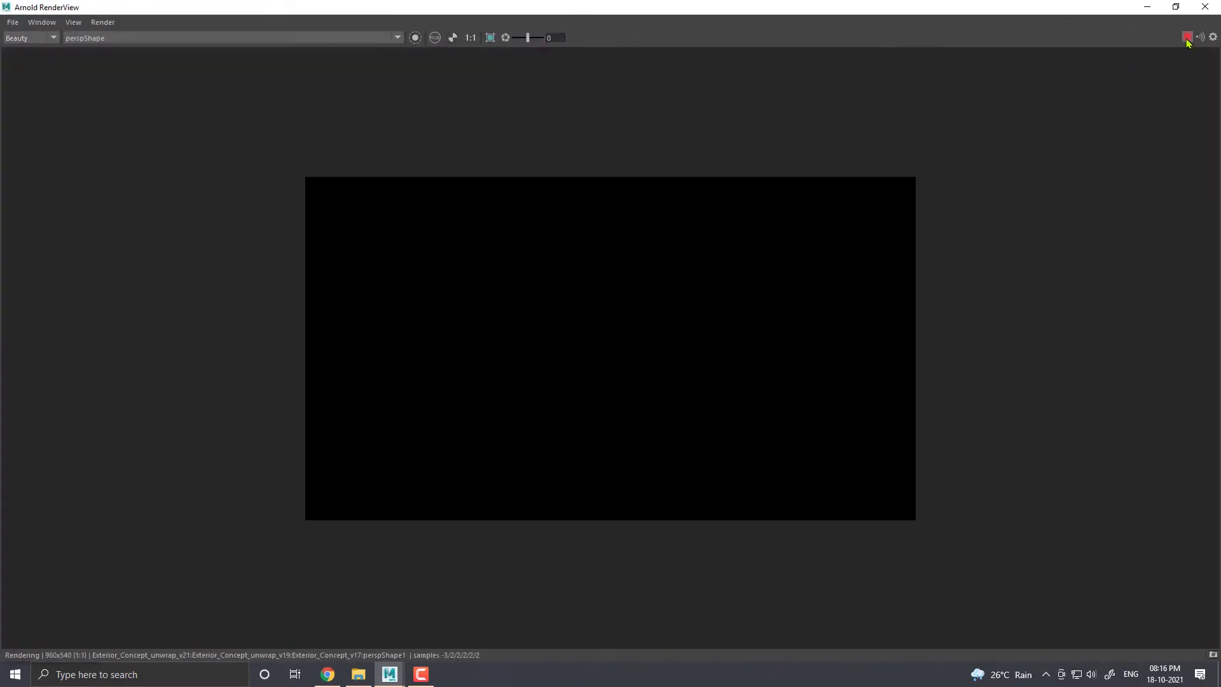
{"action": "left_click", "coordinate": [1205, 7]}
Step: Set the Render Settings image size preset to 1k_Square
{"action": "left_click", "coordinate": [582, 21]}
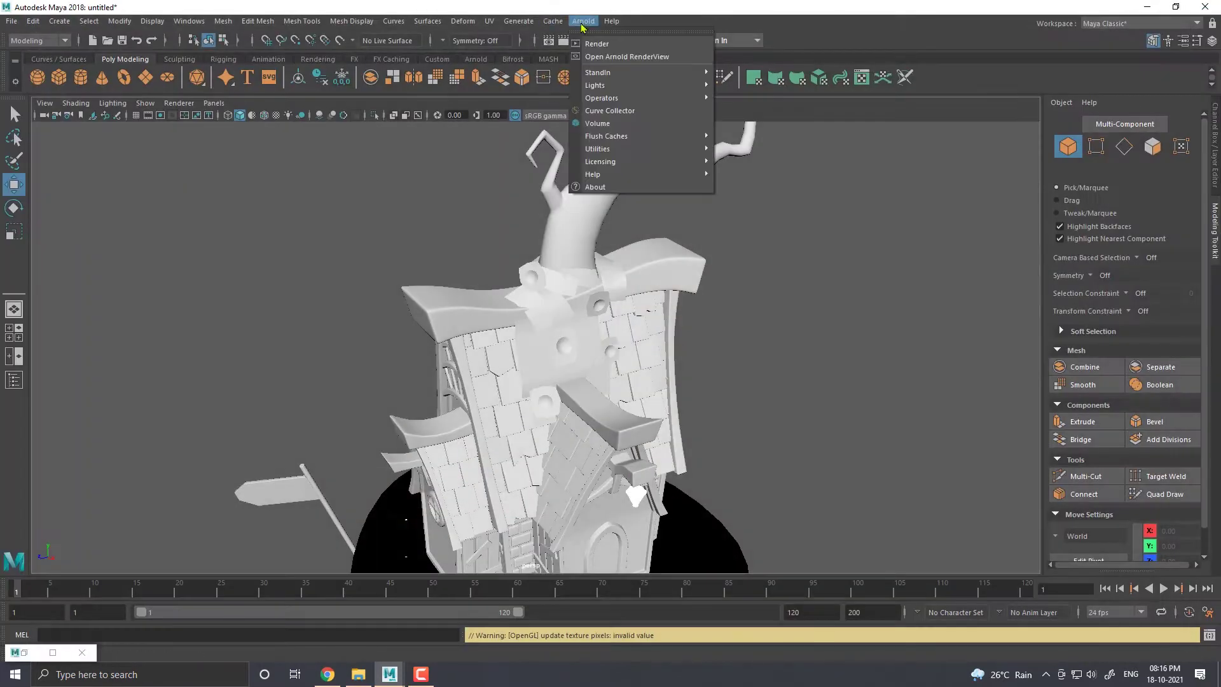
{"action": "left_click", "coordinate": [588, 40]}
{"action": "left_click", "coordinate": [155, 574]}
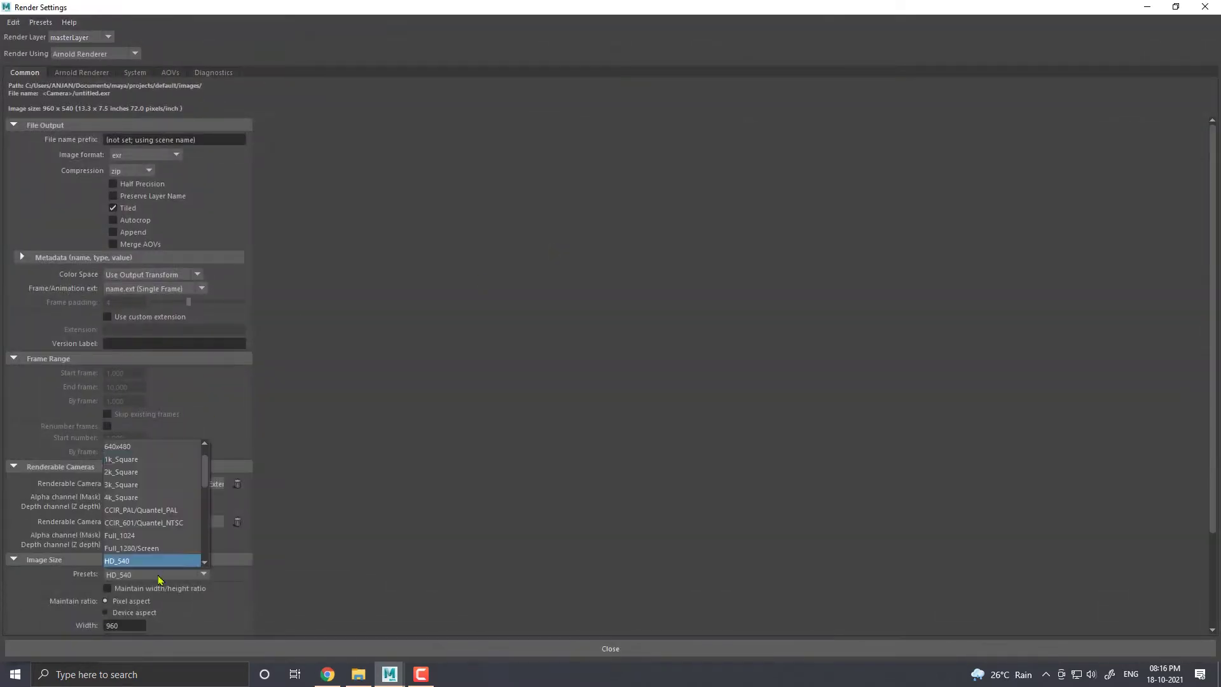
{"action": "left_click", "coordinate": [140, 460]}
{"action": "left_click", "coordinate": [611, 648]}
Step: Start an interactive Arnold IPR render of the night cottage at 1024x1024
{"action": "left_click", "coordinate": [583, 21]}
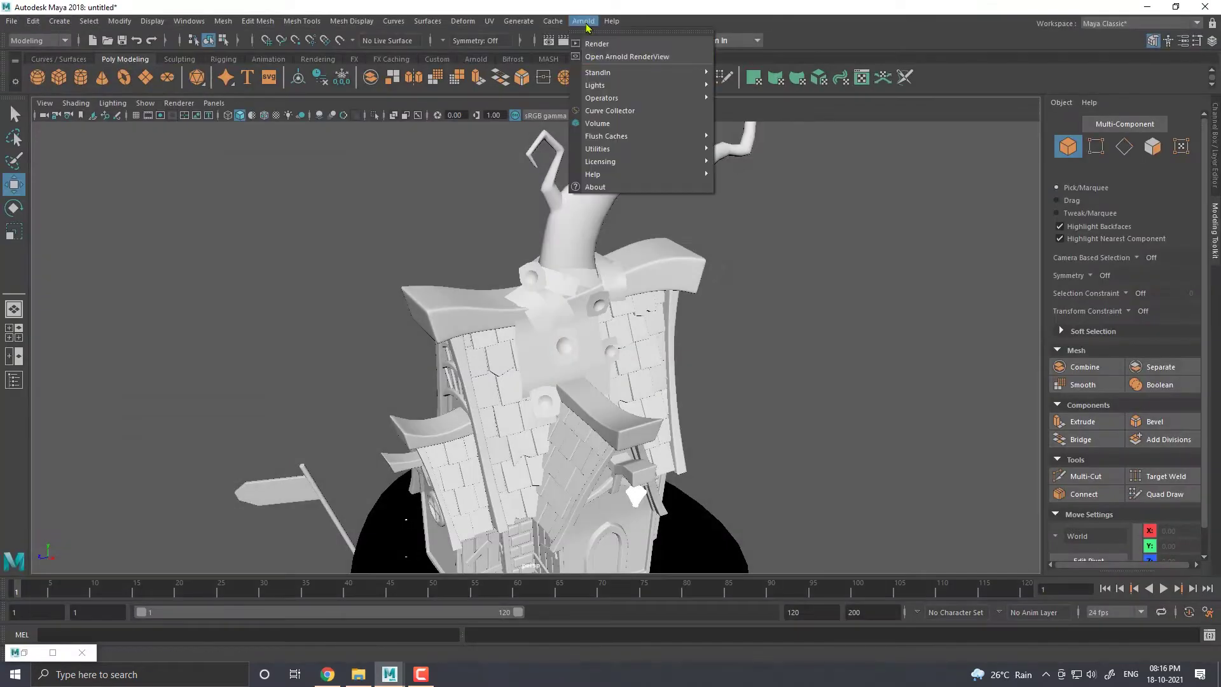
{"action": "left_click", "coordinate": [593, 57]}
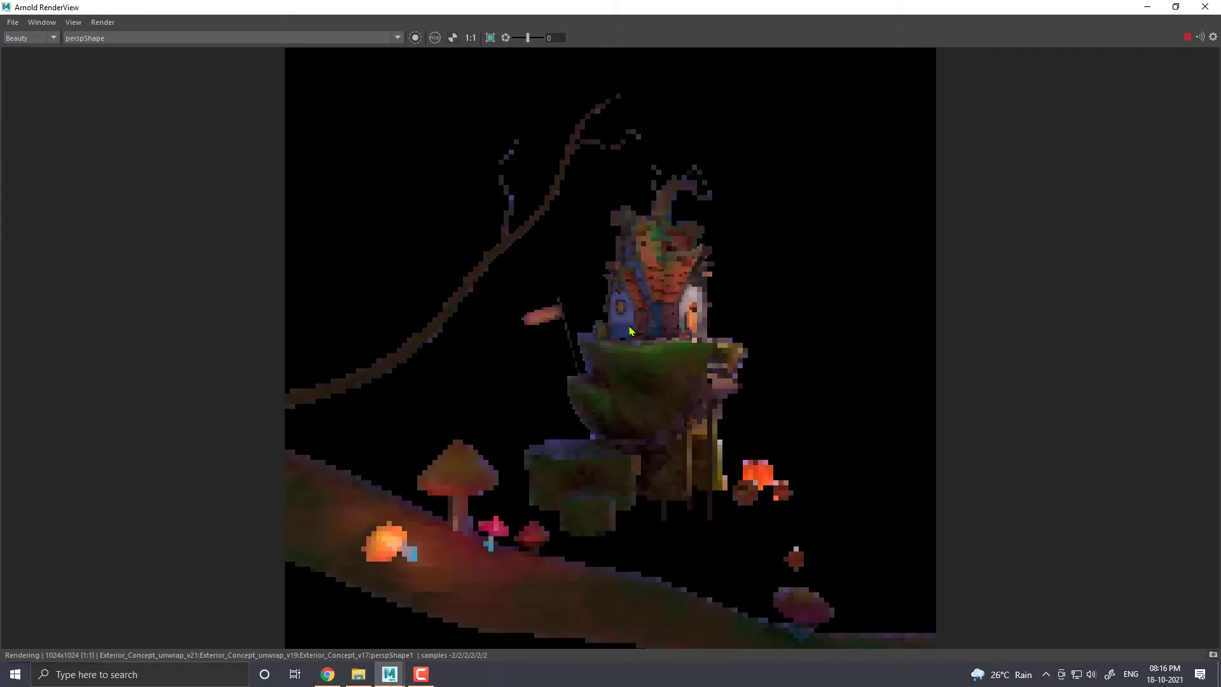
{"action": "scroll", "coordinate": [632, 331], "scroll_direction": "down", "scroll_amount": 2}
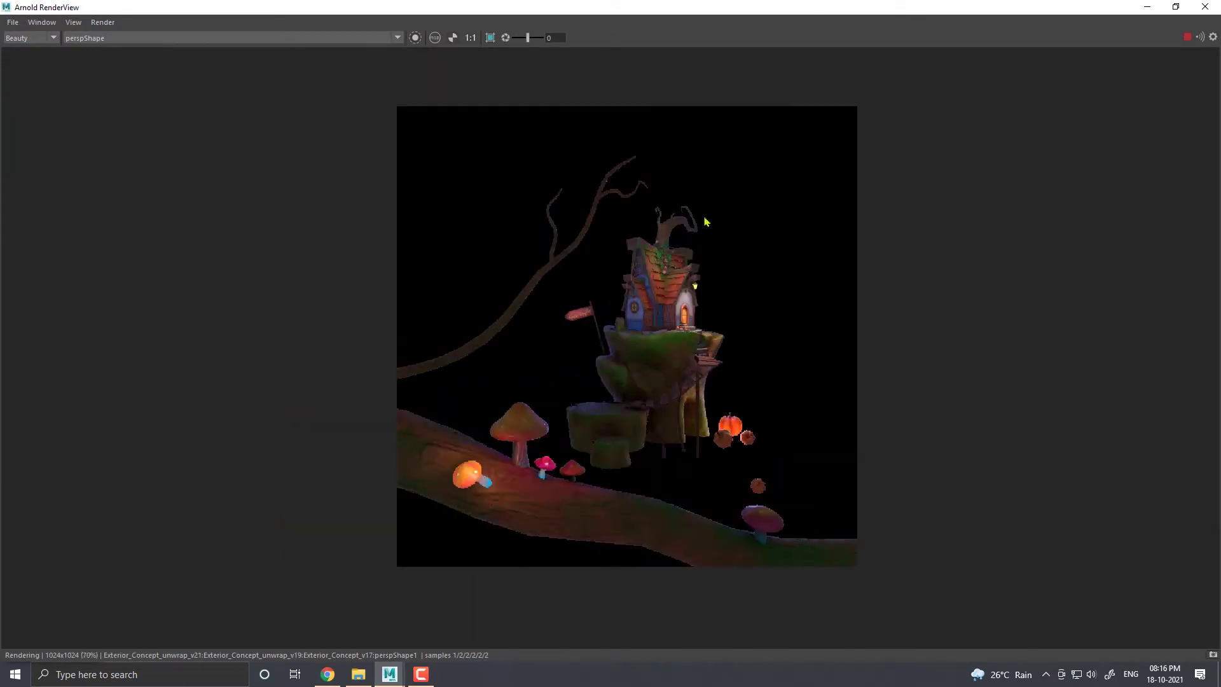
{"action": "scroll", "coordinate": [705, 223], "scroll_direction": "up", "scroll_amount": 2}
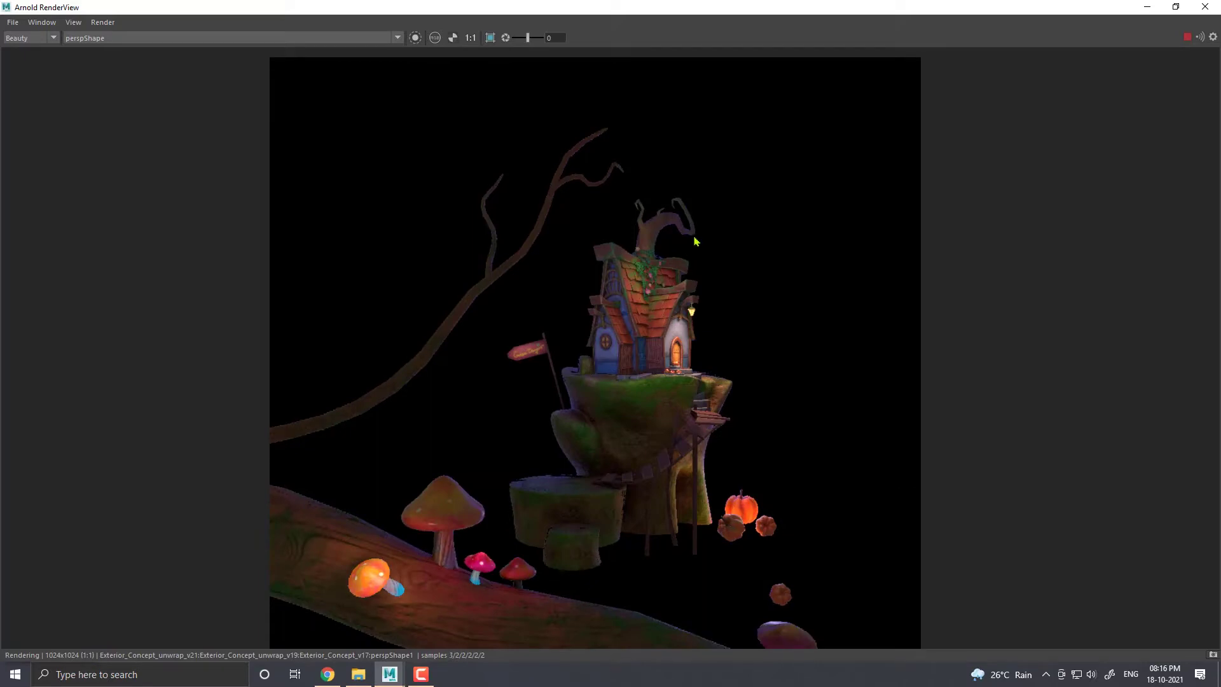
{"action": "scroll", "coordinate": [695, 241], "scroll_direction": "up", "scroll_amount": 9}
{"action": "scroll", "coordinate": [669, 269], "scroll_direction": "down", "scroll_amount": 7}
{"action": "scroll", "coordinate": [671, 264], "scroll_direction": "down", "scroll_amount": 2}
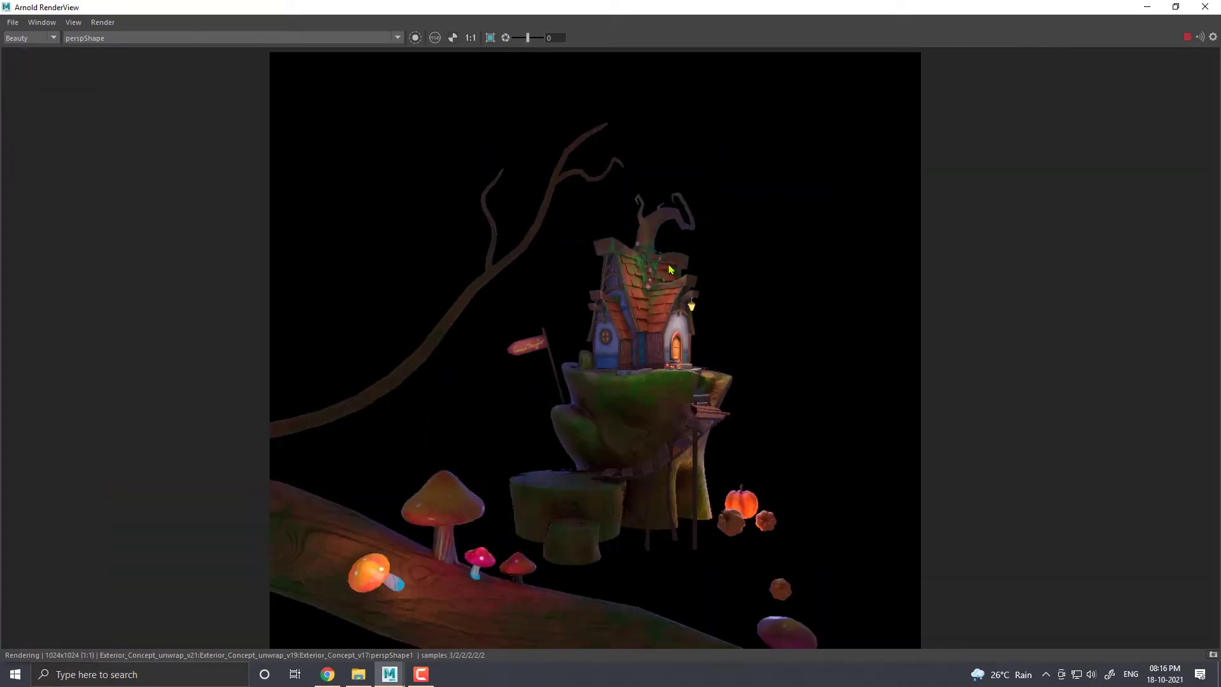
{"action": "scroll", "coordinate": [673, 254], "scroll_direction": "down", "scroll_amount": 2}
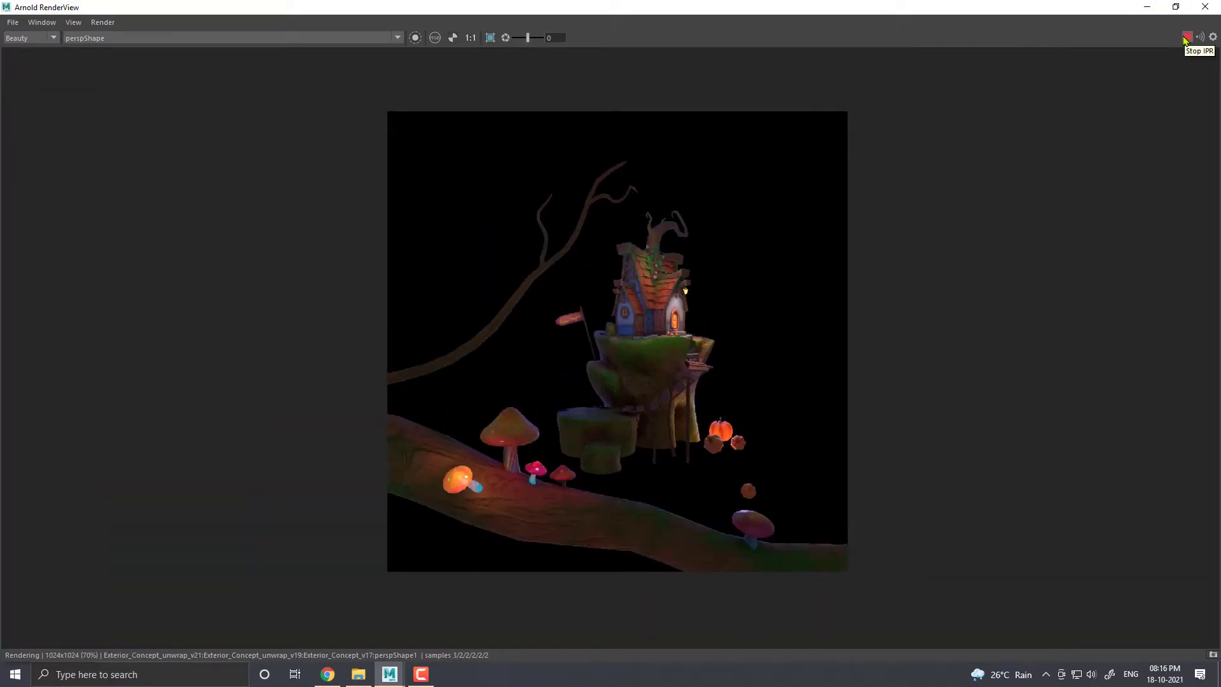
Step: Select the rock stump plus the round base piece and small left piece
{"action": "left_click", "coordinate": [1131, 13]}
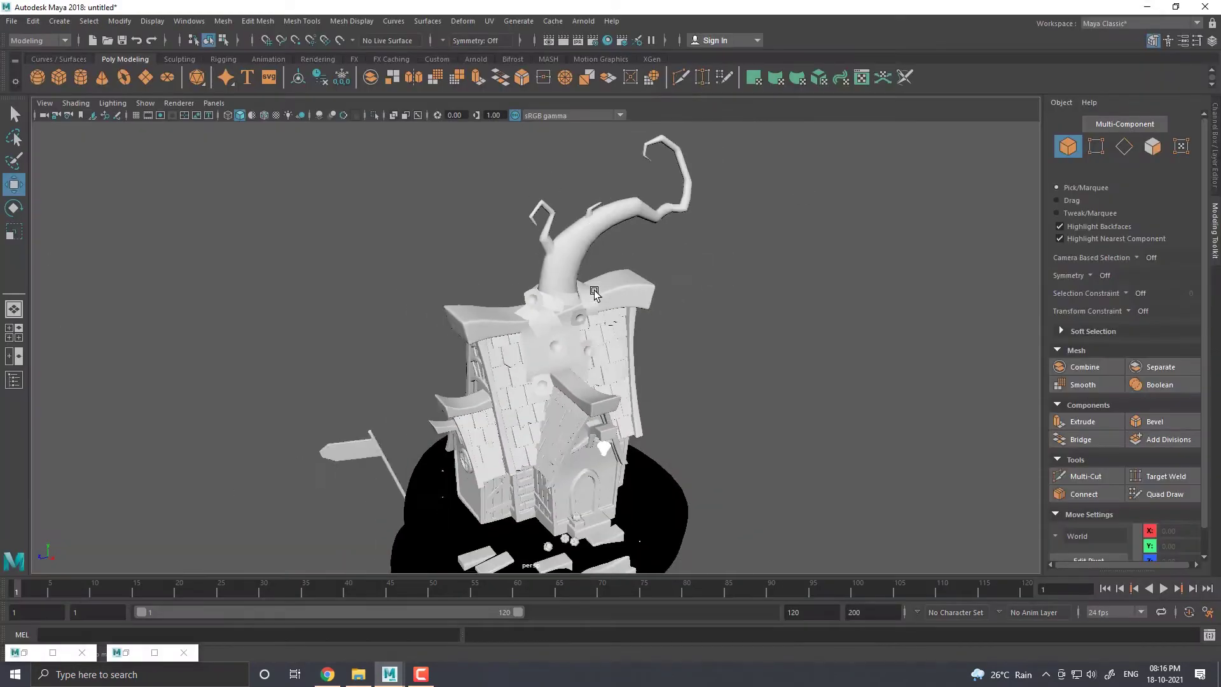
{"action": "left_click_drag", "start_coordinate": [572, 344], "coordinate": [545, 360]}
{"action": "left_click", "coordinate": [546, 361]}
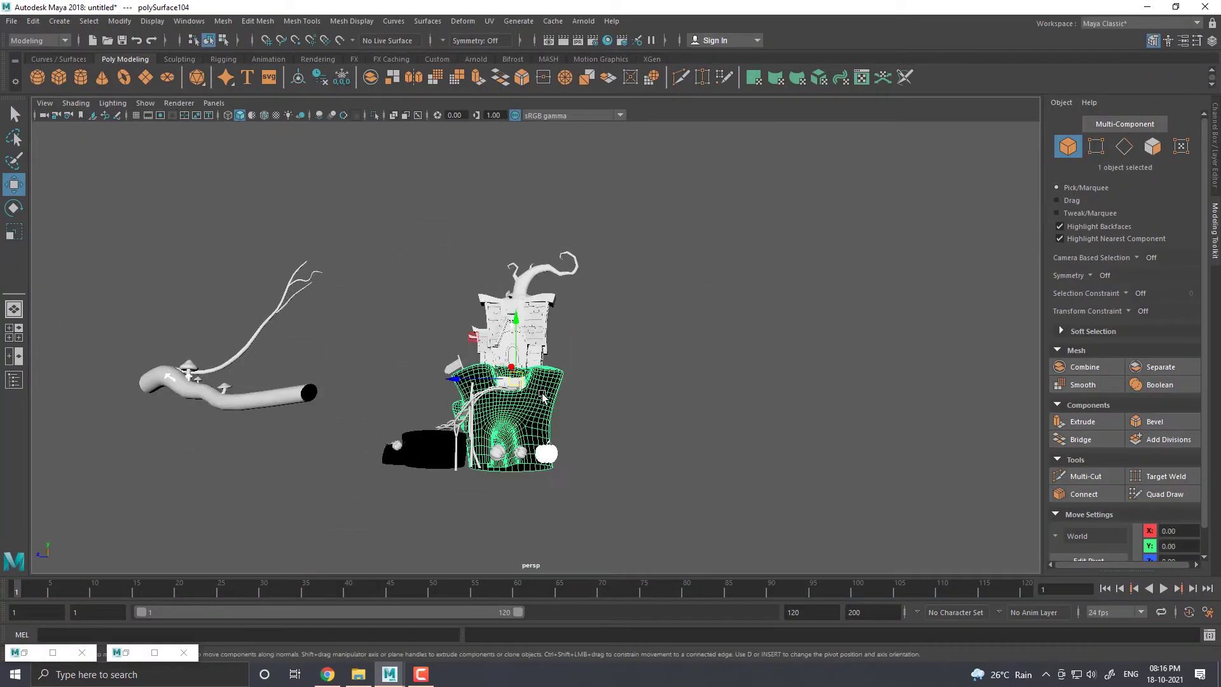
{"action": "scroll", "coordinate": [546, 359], "scroll_direction": "up", "scroll_amount": 2}
{"action": "scroll", "coordinate": [545, 360], "scroll_direction": "up", "scroll_amount": 2}
{"action": "scroll", "coordinate": [546, 359], "scroll_direction": "up", "scroll_amount": 3}
{"action": "left_click", "coordinate": [345, 529], "text": "shift"}
{"action": "left_click", "coordinate": [291, 536], "text": "shift"}
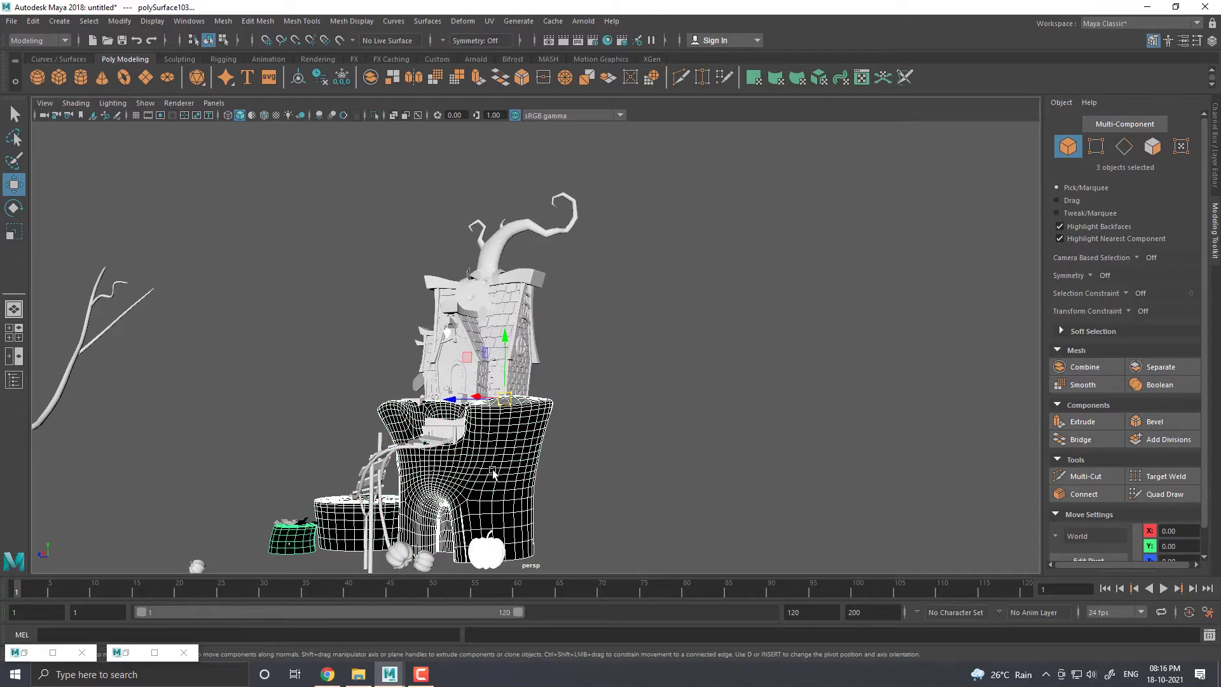
Step: Assign a new Arnold aiAmbientOcclusion material to the selection, then deselect
{"action": "right_click", "coordinate": [494, 308]}
{"action": "left_click", "coordinate": [520, 633]}
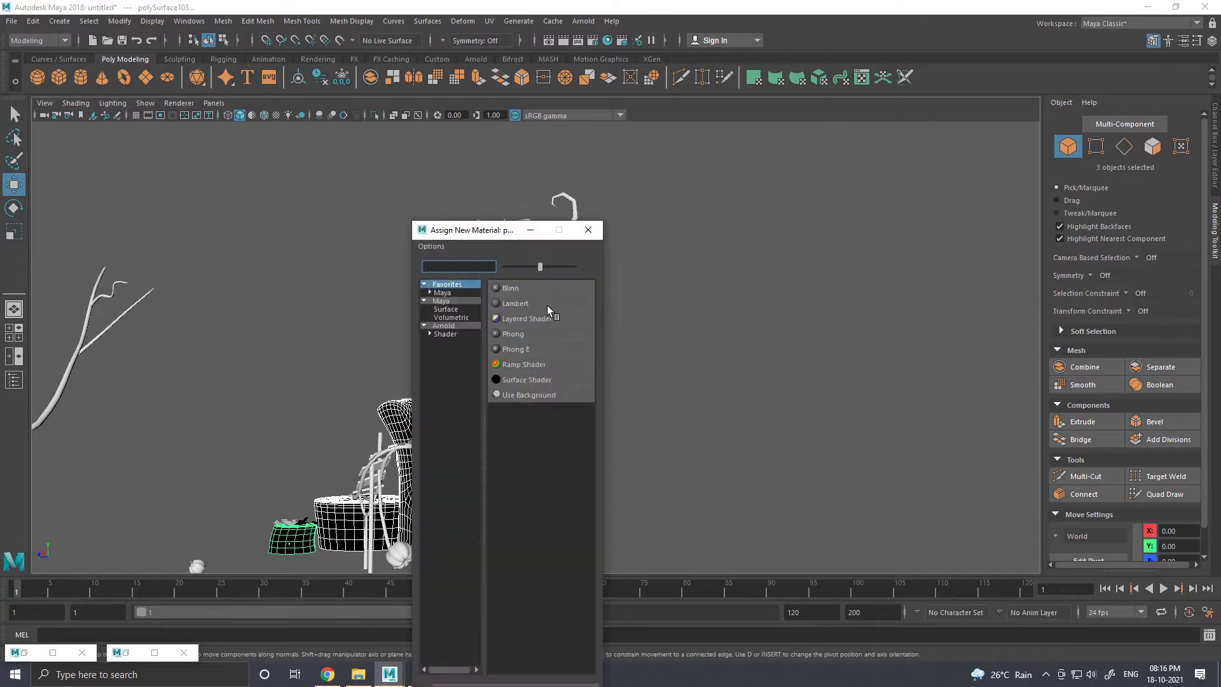
{"action": "left_click", "coordinate": [465, 326]}
{"action": "left_click", "coordinate": [520, 310]}
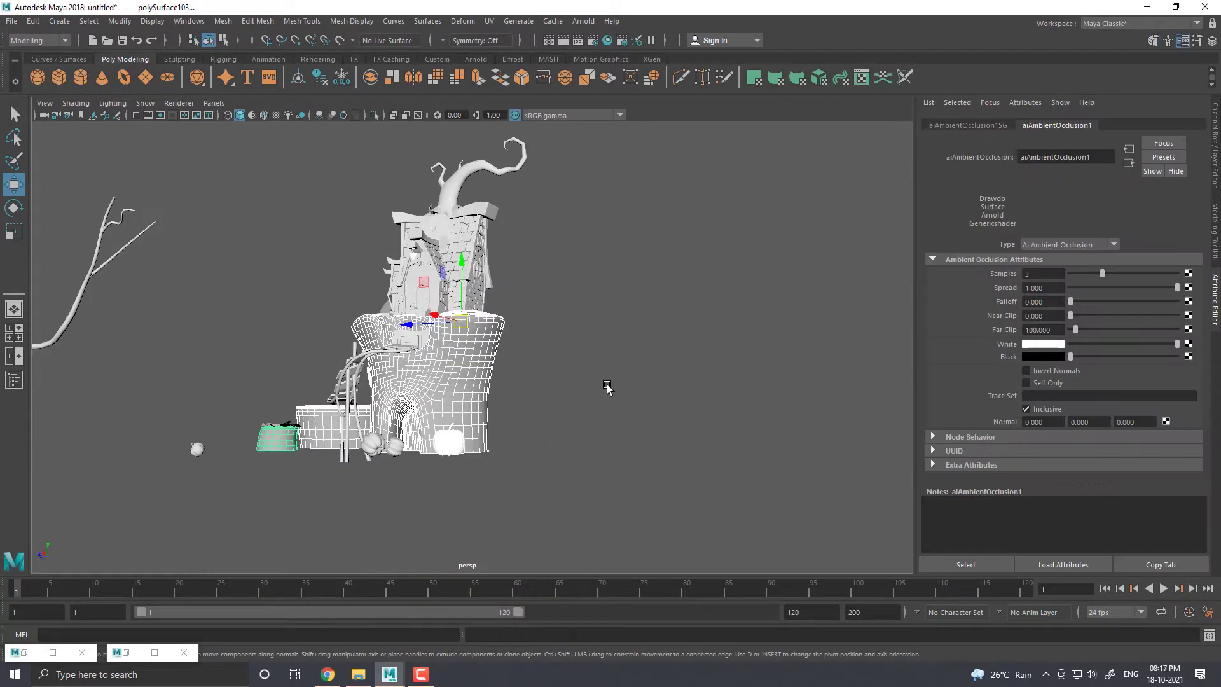
{"action": "left_click", "coordinate": [605, 386]}
{"action": "mouse_move", "coordinate": [605, 386]}
{"action": "left_mouse_down"}
{"action": "mouse_move", "coordinate": [582, 370]}
{"action": "mouse_move", "coordinate": [174, 359]}
{"action": "left_mouse_up"}
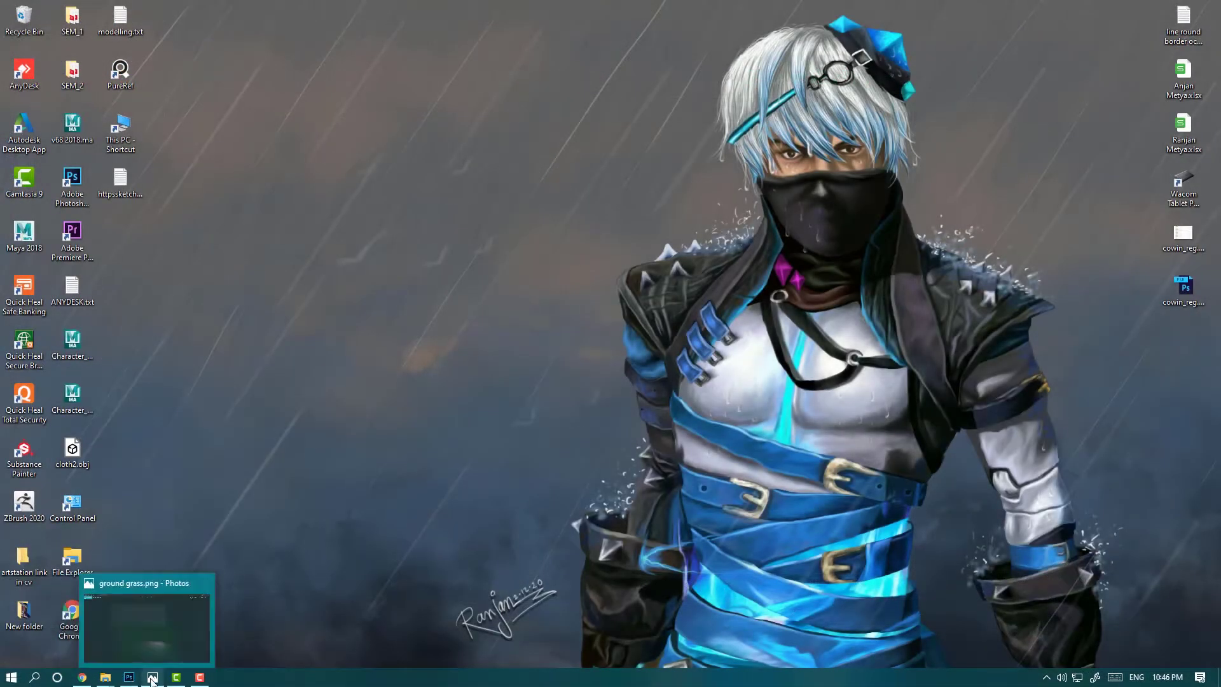
Step: Open NIGHT LIGHTING v2.png in Photos and zoom in on the roof and island base
{"action": "mouse_move", "coordinate": [153, 677]}
{"action": "left_click", "coordinate": [152, 626]}
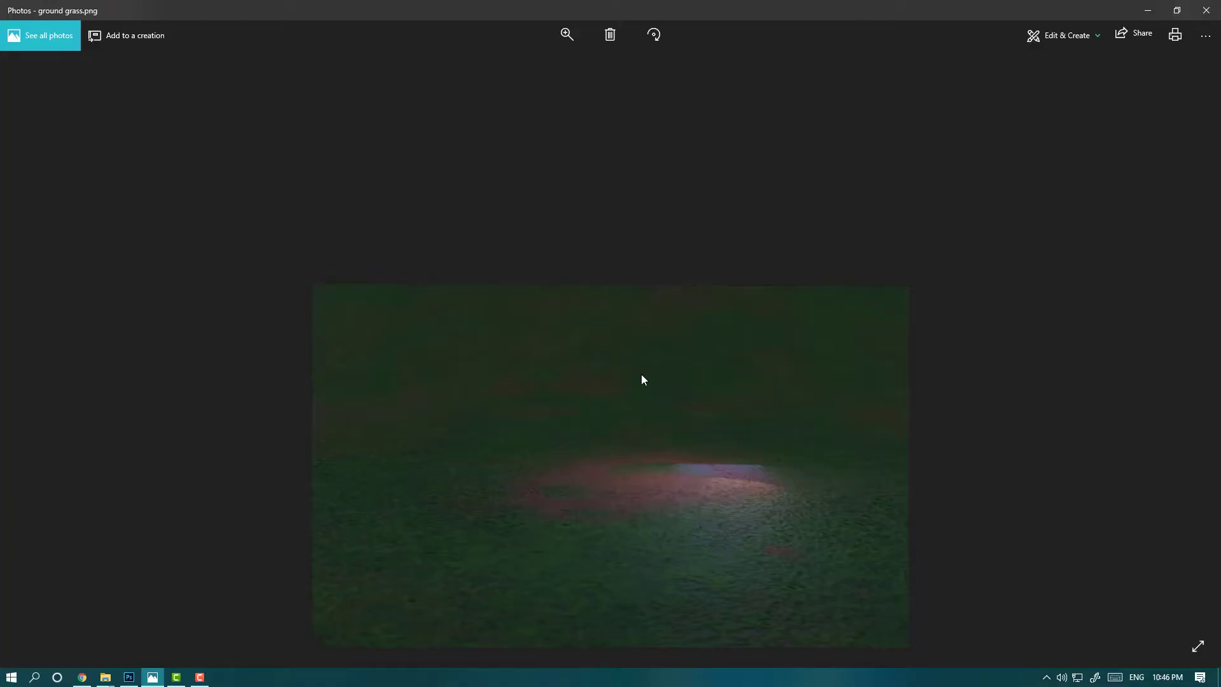
{"action": "scroll", "coordinate": [731, 263], "scroll_direction": "up", "scroll_amount": 2}
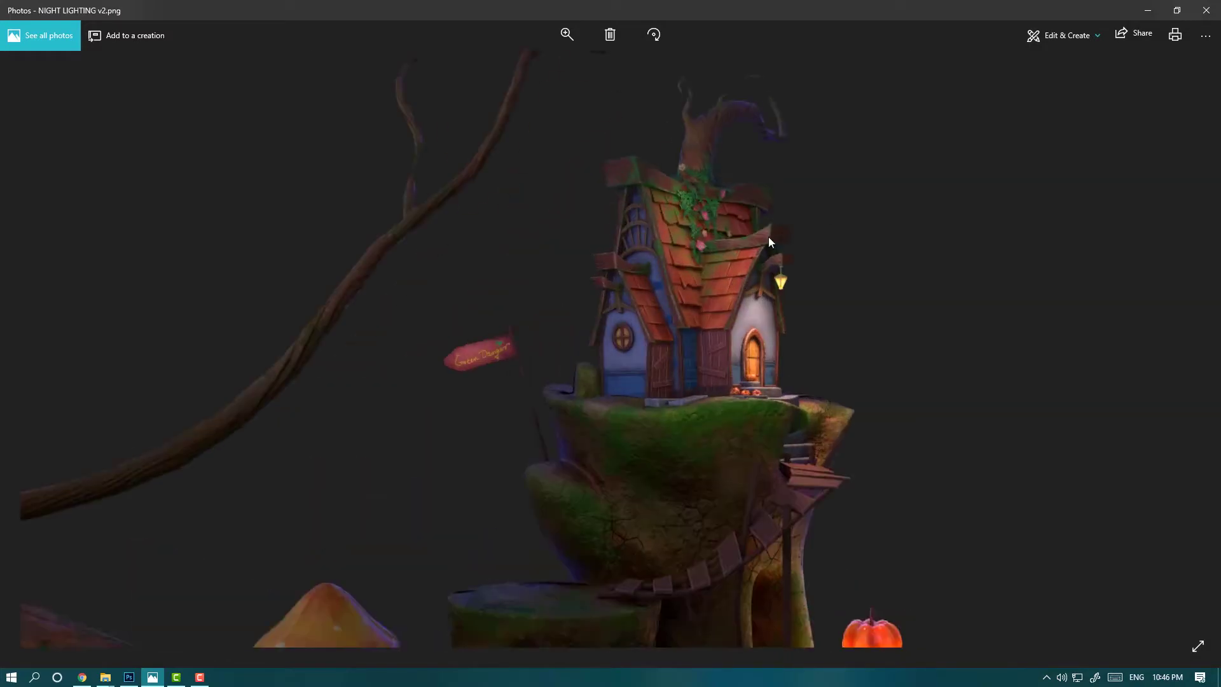
{"action": "left_click", "coordinate": [566, 35]}
{"action": "left_click_drag", "start_coordinate": [558, 60], "coordinate": [842, 323]}
{"action": "scroll", "coordinate": [814, 327], "scroll_direction": "down", "scroll_amount": 2}
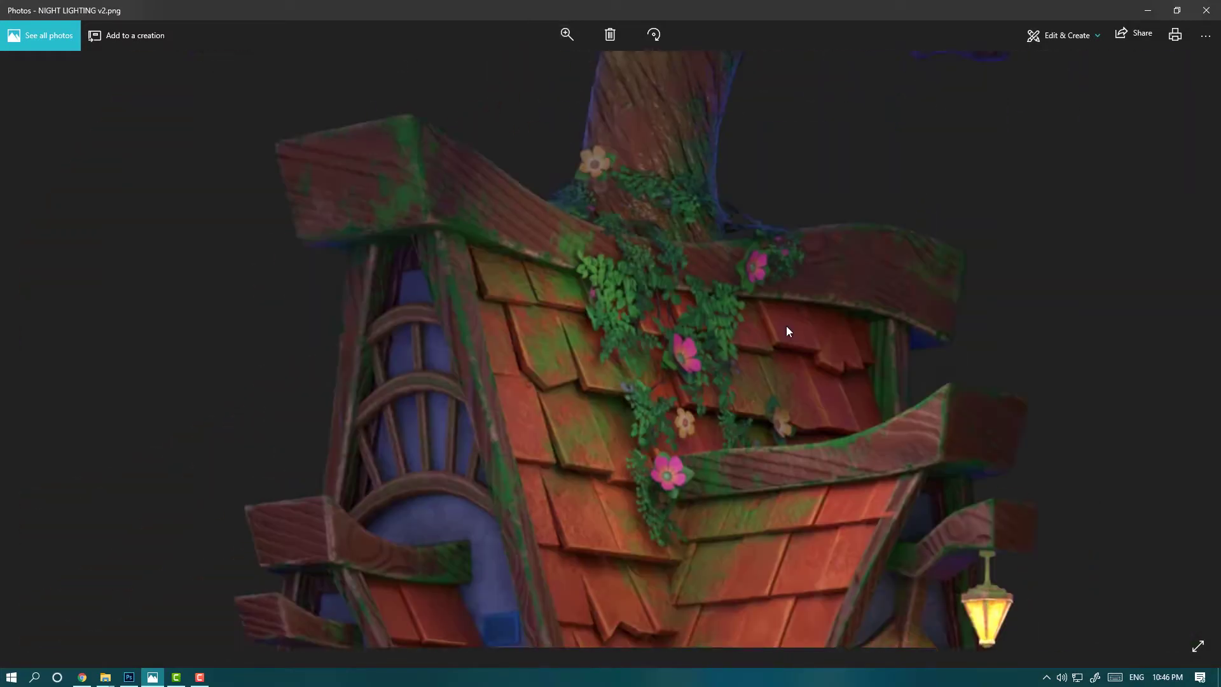
{"action": "left_click_drag", "start_coordinate": [548, 60], "coordinate": [534, 60]}
Step: Pan around the render, zoom back out to fit, and close Photos
{"action": "scroll", "coordinate": [702, 229], "scroll_direction": "up", "scroll_amount": 3}
{"action": "scroll", "coordinate": [701, 229], "scroll_direction": "down", "scroll_amount": 5}
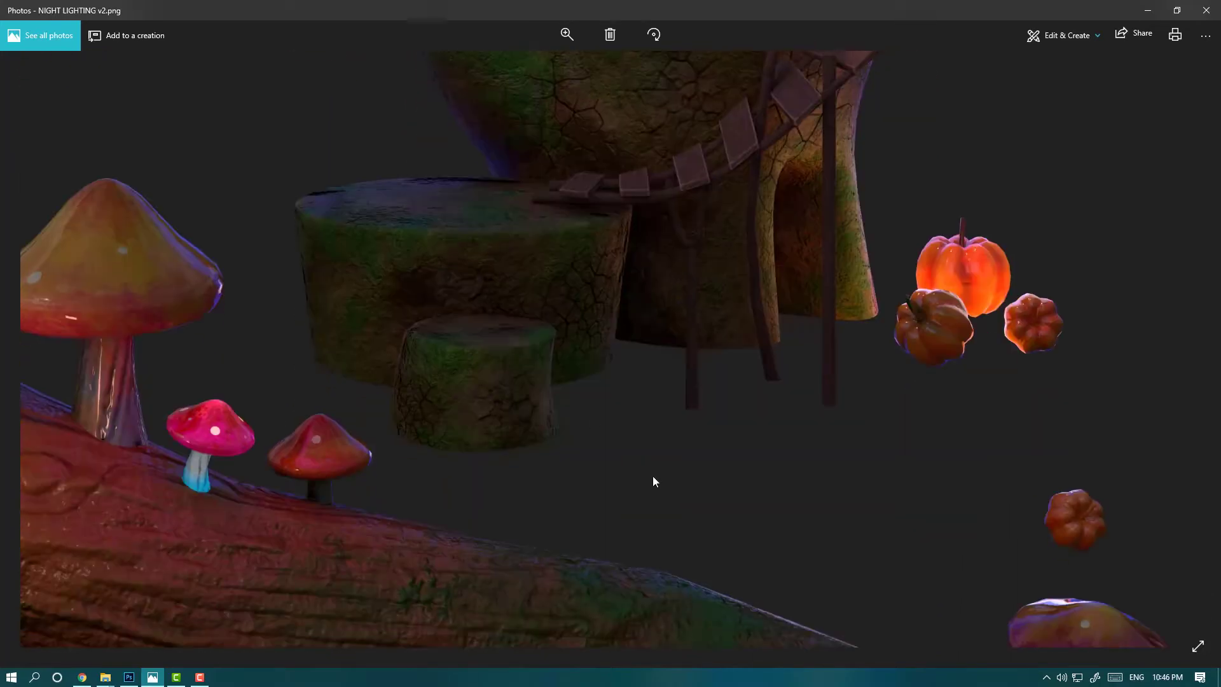
{"action": "scroll", "coordinate": [653, 482], "scroll_direction": "down", "scroll_amount": 5}
{"action": "scroll", "coordinate": [760, 316], "scroll_direction": "left", "scroll_amount": 5}
{"action": "scroll", "coordinate": [714, 332], "scroll_direction": "up", "scroll_amount": 2}
{"action": "mouse_move", "coordinate": [553, 63]}
{"action": "left_mouse_down"}
{"action": "mouse_move", "coordinate": [519, 71]}
{"action": "mouse_move", "coordinate": [544, 83]}
{"action": "mouse_move", "coordinate": [499, 84]}
{"action": "left_mouse_up"}
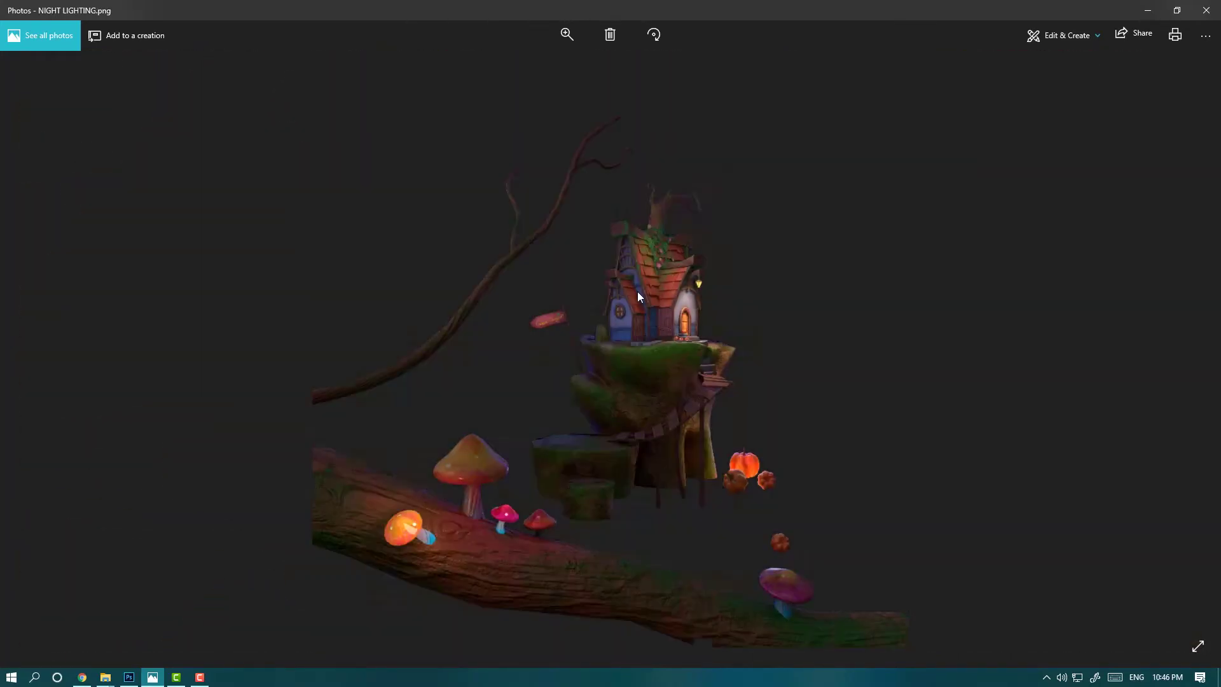
{"action": "key", "text": "Right"}
{"action": "key", "text": "alt+F4"}
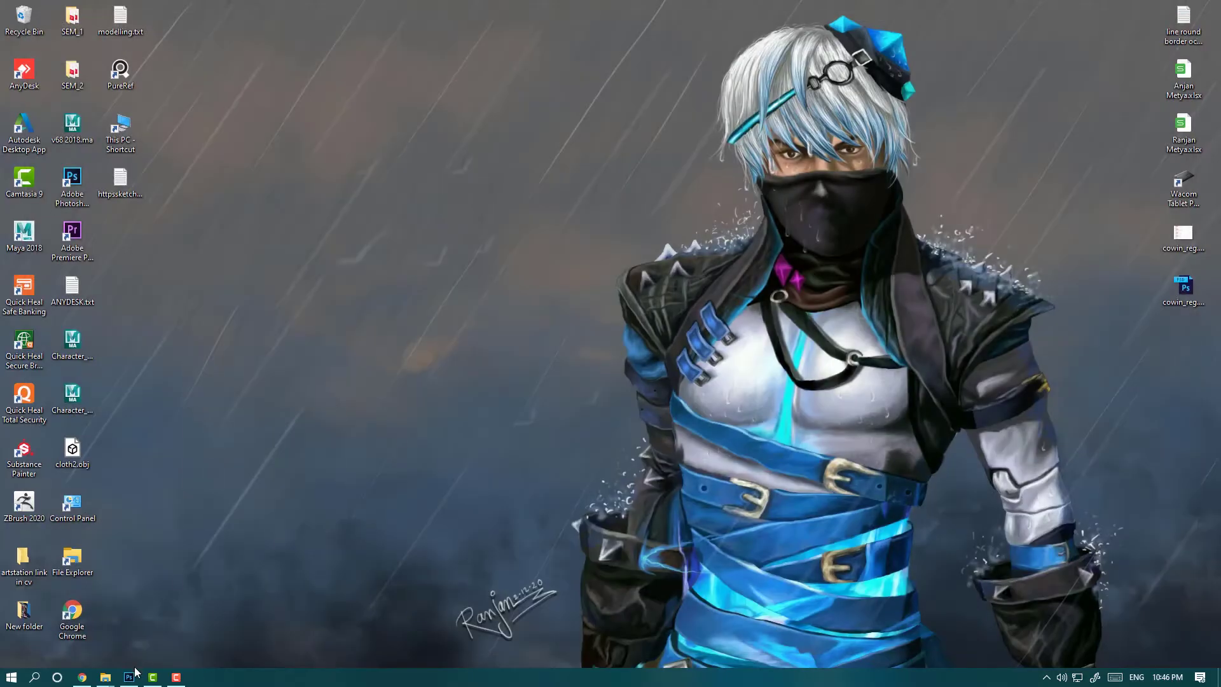
Step: In Photoshop, toggle the house, branch and green ground layers to compare them
{"action": "mouse_move", "coordinate": [129, 677]}
{"action": "left_mouse_down"}
{"action": "mouse_move", "coordinate": [177, 676]}
{"action": "mouse_move", "coordinate": [94, 676]}
{"action": "mouse_move", "coordinate": [106, 676]}
{"action": "left_mouse_up"}
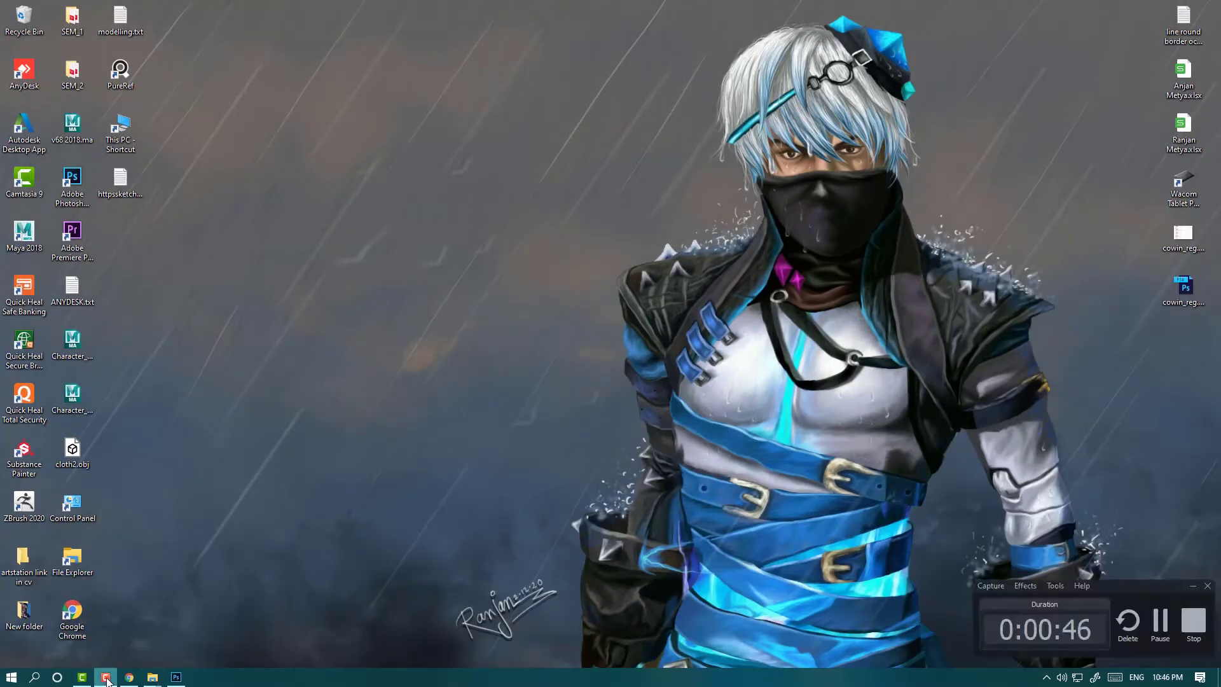
{"action": "right_click", "coordinate": [228, 220]}
{"action": "left_click", "coordinate": [176, 676]}
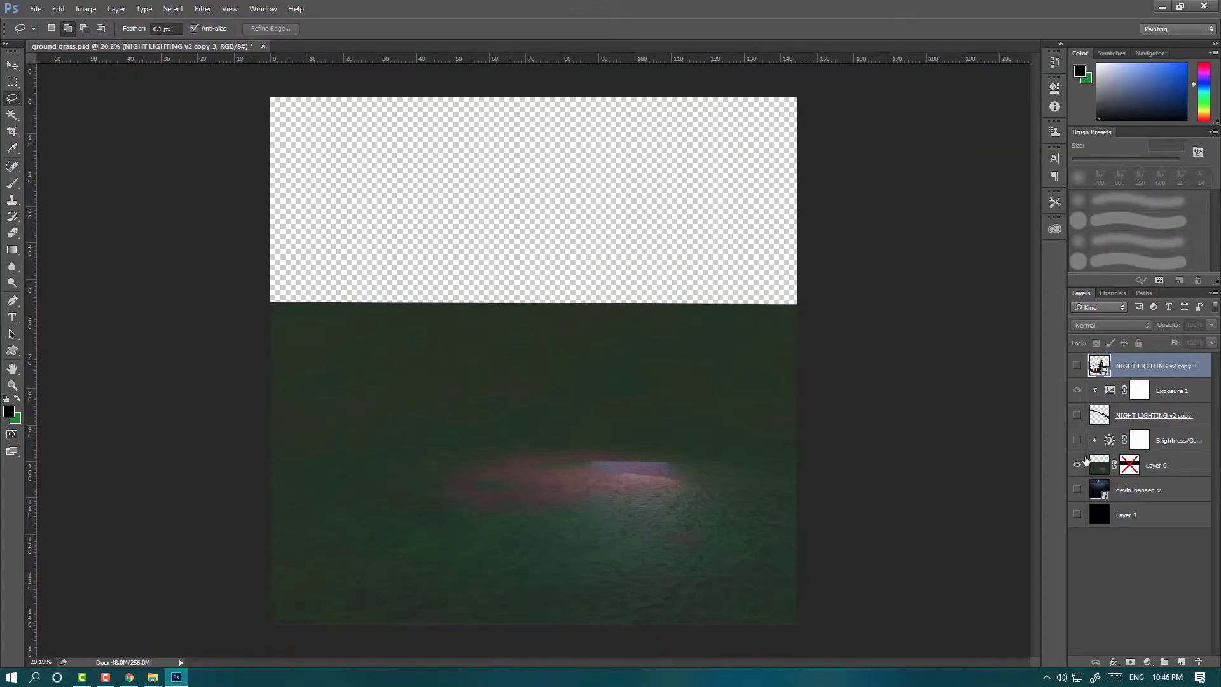
{"action": "left_click", "coordinate": [1076, 365]}
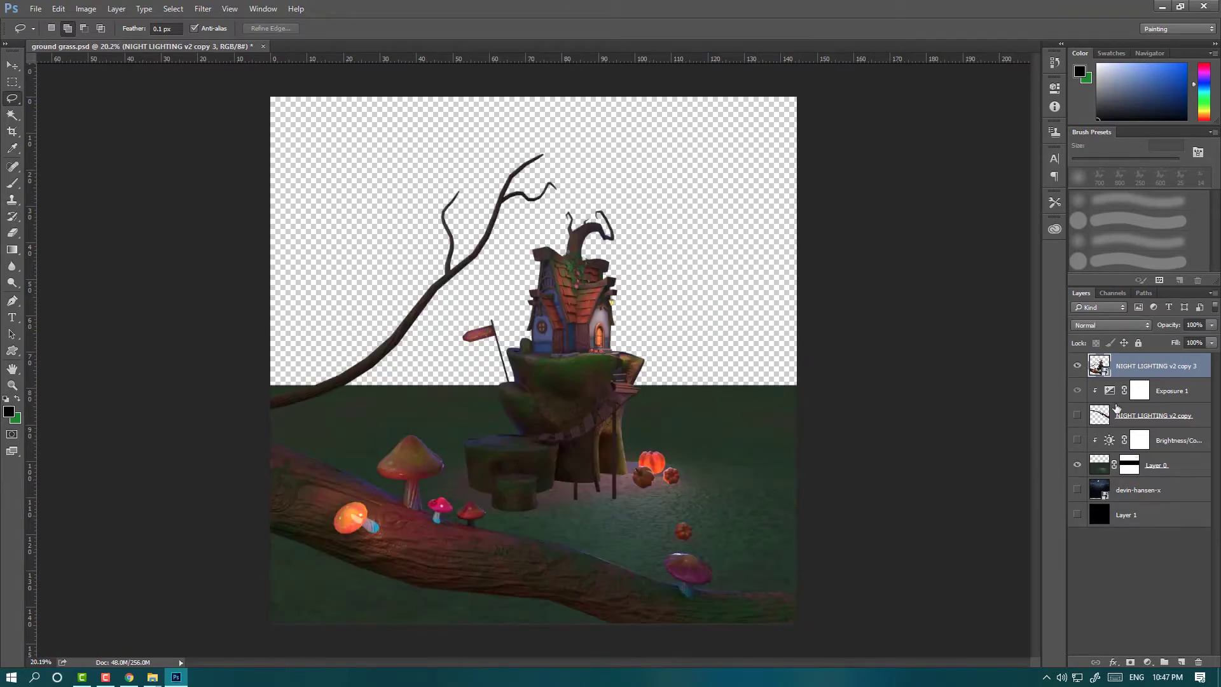
{"action": "left_click", "coordinate": [1076, 365]}
{"action": "left_click", "coordinate": [1076, 465]}
{"action": "left_click", "coordinate": [1076, 415]}
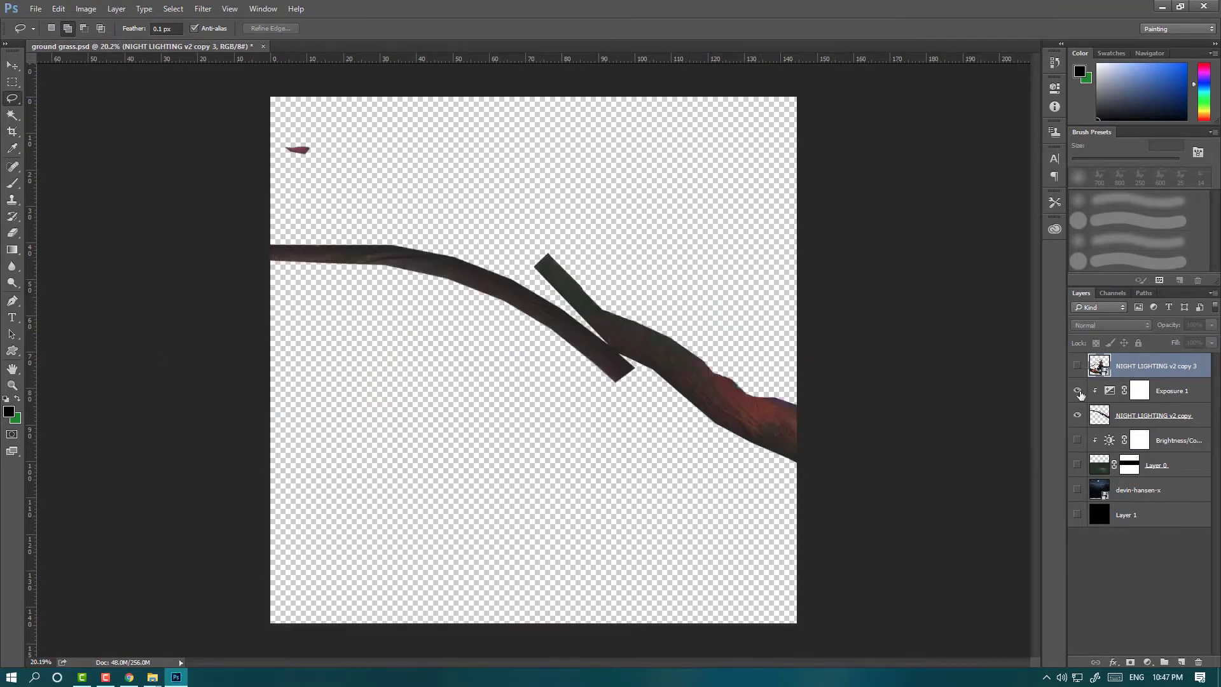
{"action": "left_click", "coordinate": [1077, 366]}
{"action": "left_click", "coordinate": [1076, 465]}
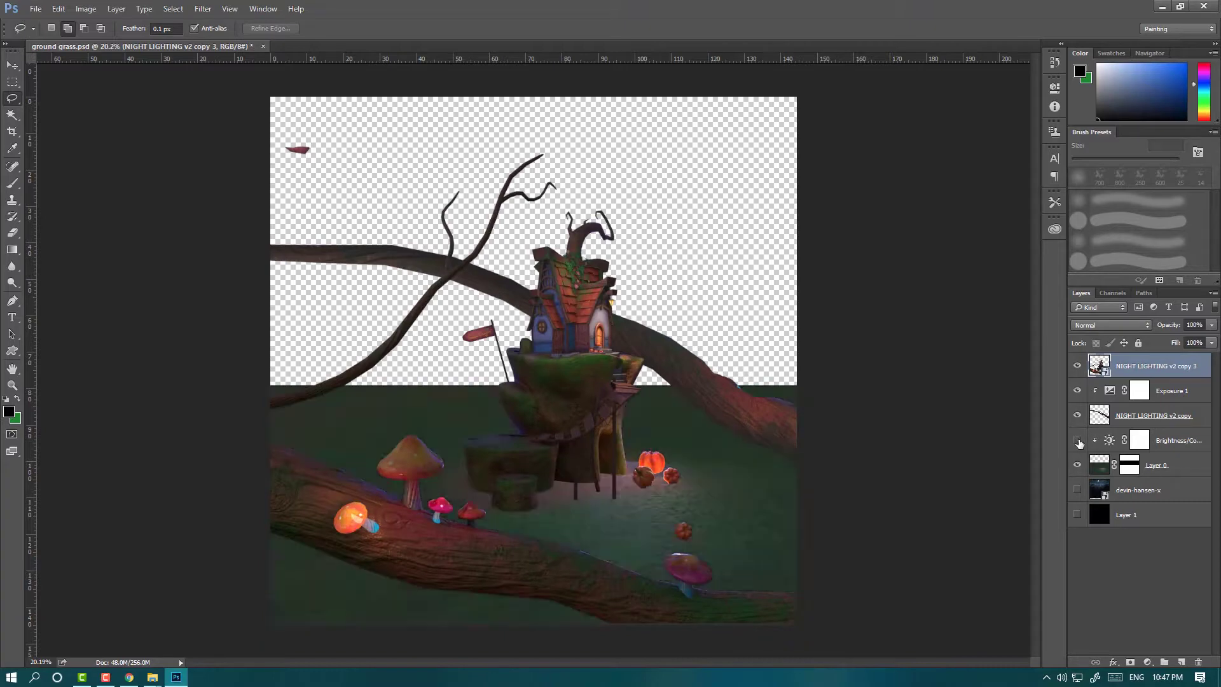
Step: Turn on the ground-darkening adjustment, branch exposure, black base and moonlit night-sky layers
{"action": "left_click", "coordinate": [1076, 440]}
{"action": "left_click", "coordinate": [1076, 390]}
{"action": "left_click", "coordinate": [1077, 514]}
{"action": "left_click", "coordinate": [1076, 490]}
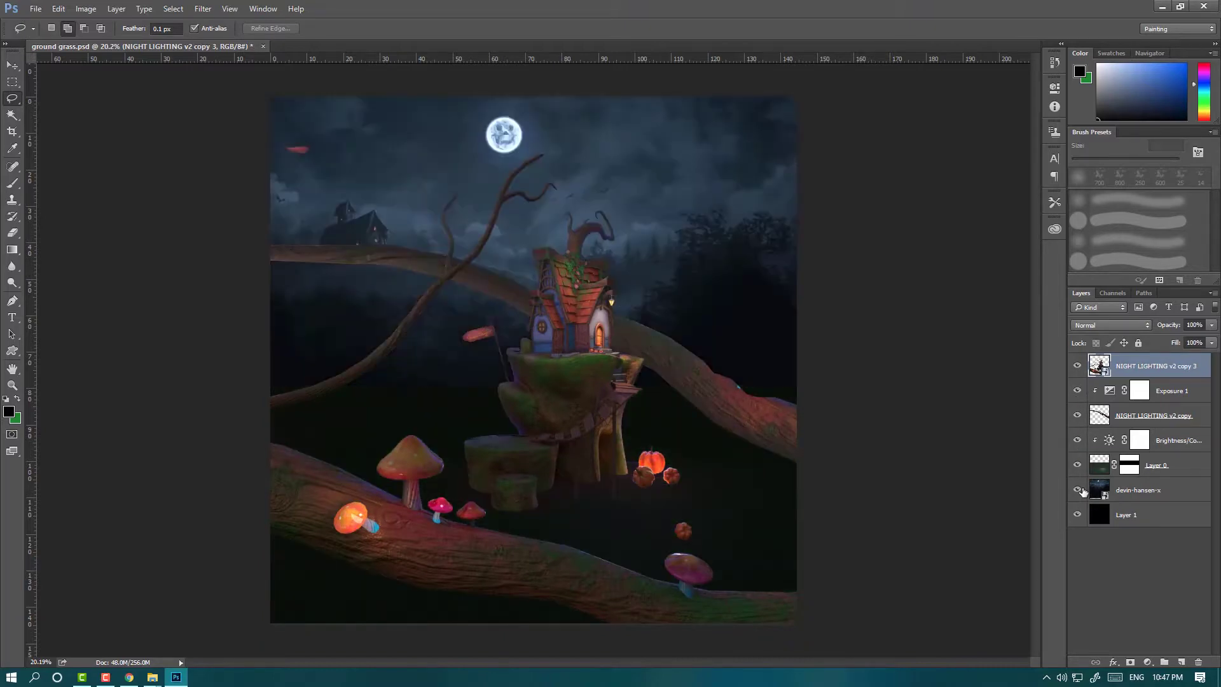
{"action": "left_click", "coordinate": [1076, 490]}
{"action": "left_click", "coordinate": [1076, 412]}
{"action": "left_click", "coordinate": [1076, 412]}
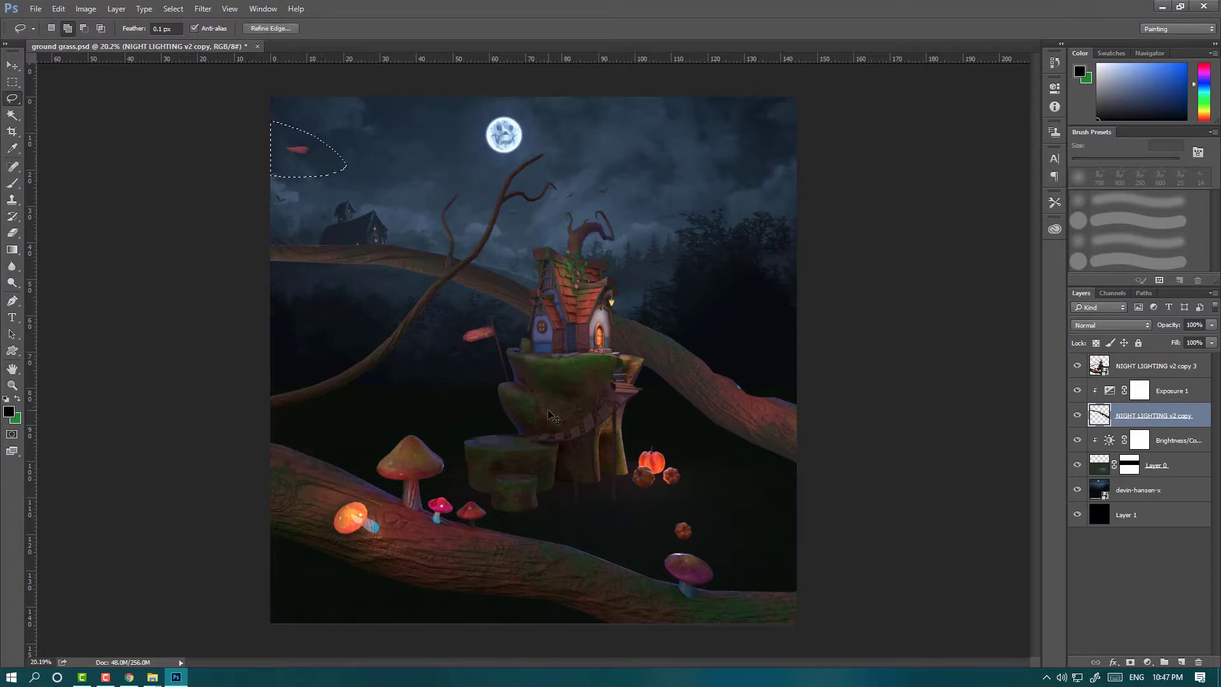
Step: Add a layer mask hiding the stray red fragment near the top-left
{"action": "left_click", "coordinate": [1076, 464]}
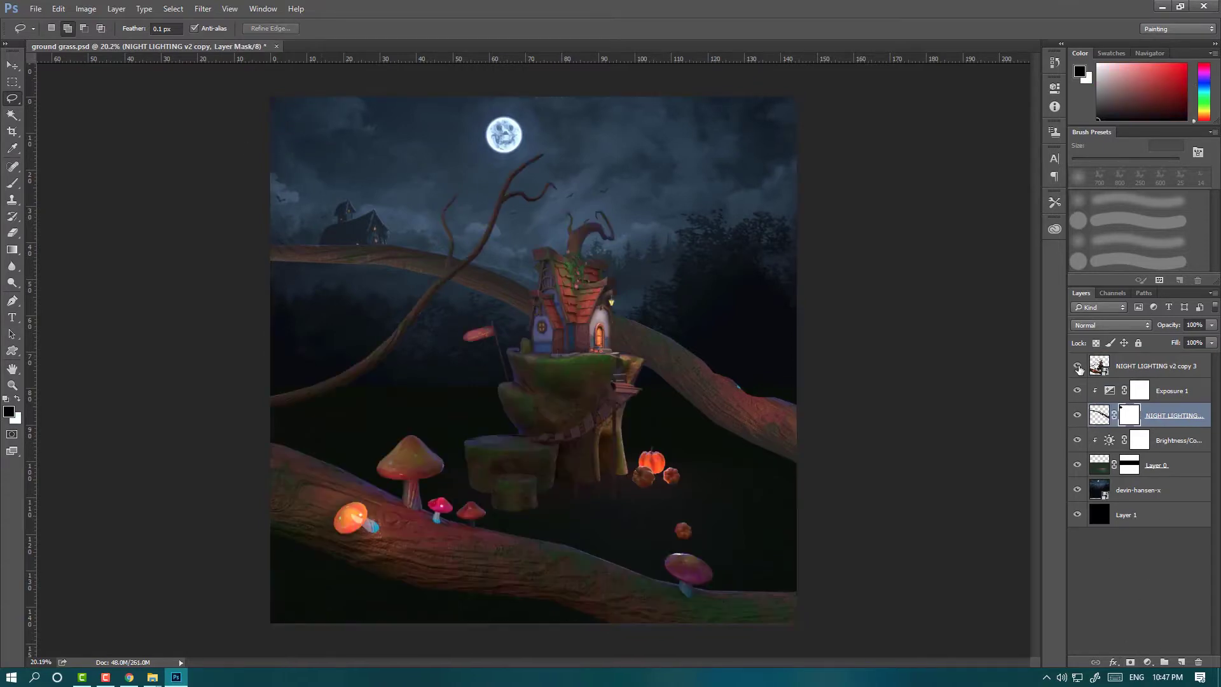
{"action": "double_click", "coordinate": [1076, 465]}
{"action": "scroll", "coordinate": [563, 221], "scroll_direction": "up", "scroll_amount": 3}
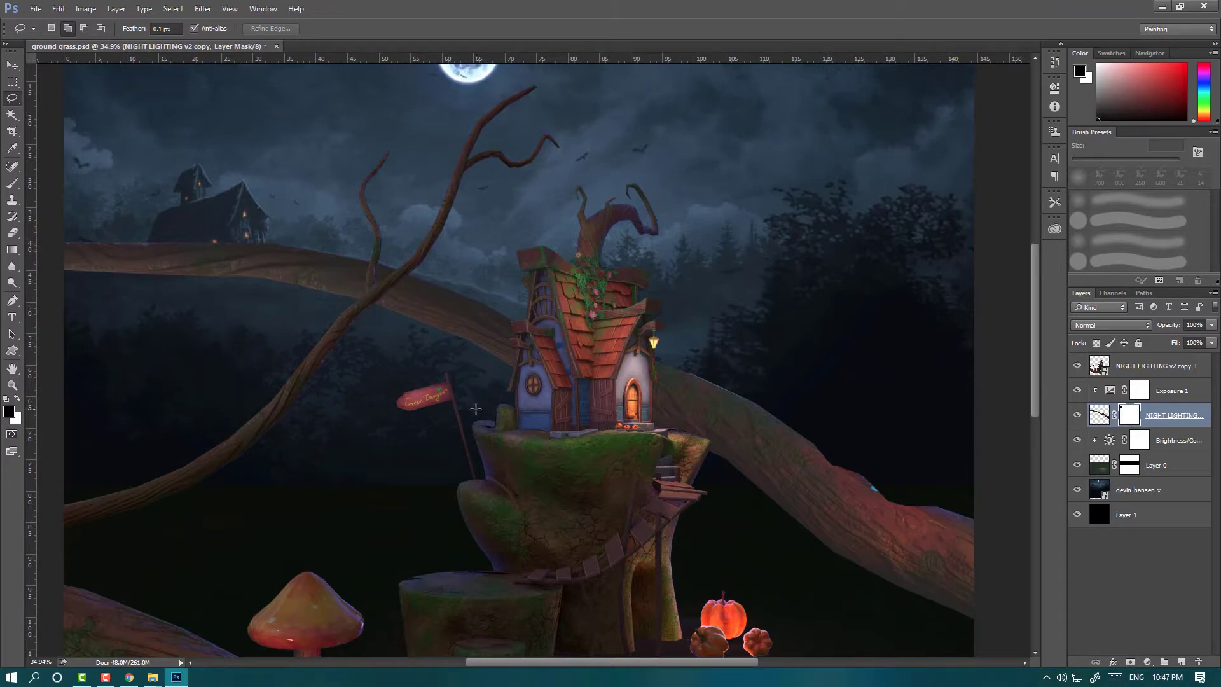
Step: Set up a smaller, full-opacity brush for painting the mask
{"action": "key", "text": "b"}
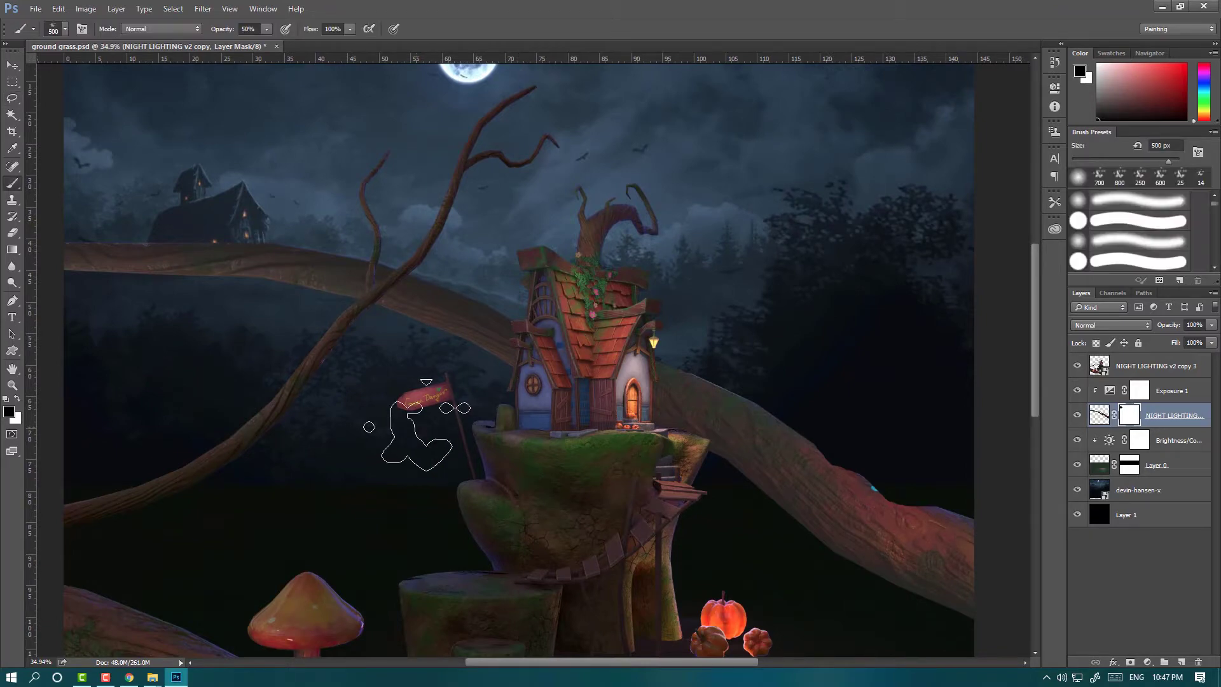
{"action": "right_click", "coordinate": [216, 146]}
{"action": "scroll", "coordinate": [620, 325], "scroll_direction": "up", "scroll_amount": 3}
{"action": "key", "text": "bracketleft"}
{"action": "key", "text": "bracketleft"}
{"action": "key", "text": "bracketleft"}
{"action": "key", "text": "0"}
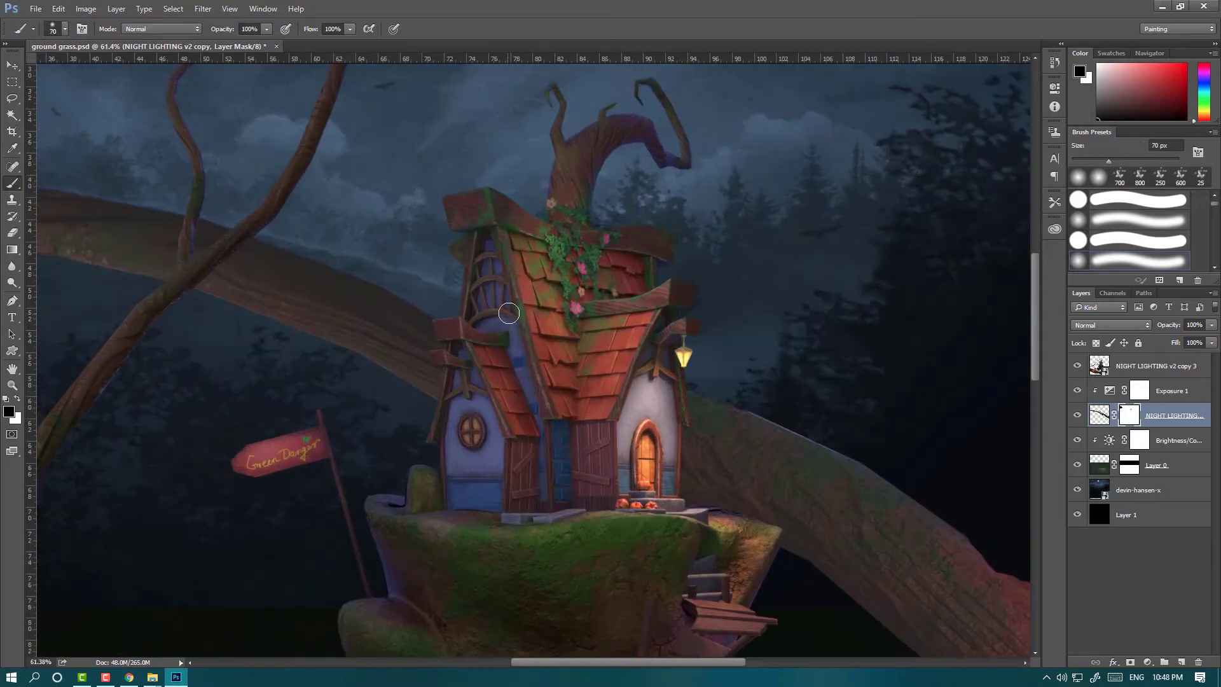
Step: Load the house and branch layer outlines as selections for mask painting, then deselect
{"action": "left_click", "coordinate": [1076, 365]}
{"action": "left_click", "coordinate": [1098, 366], "text": "ctrl"}
{"action": "left_click", "coordinate": [1076, 365]}
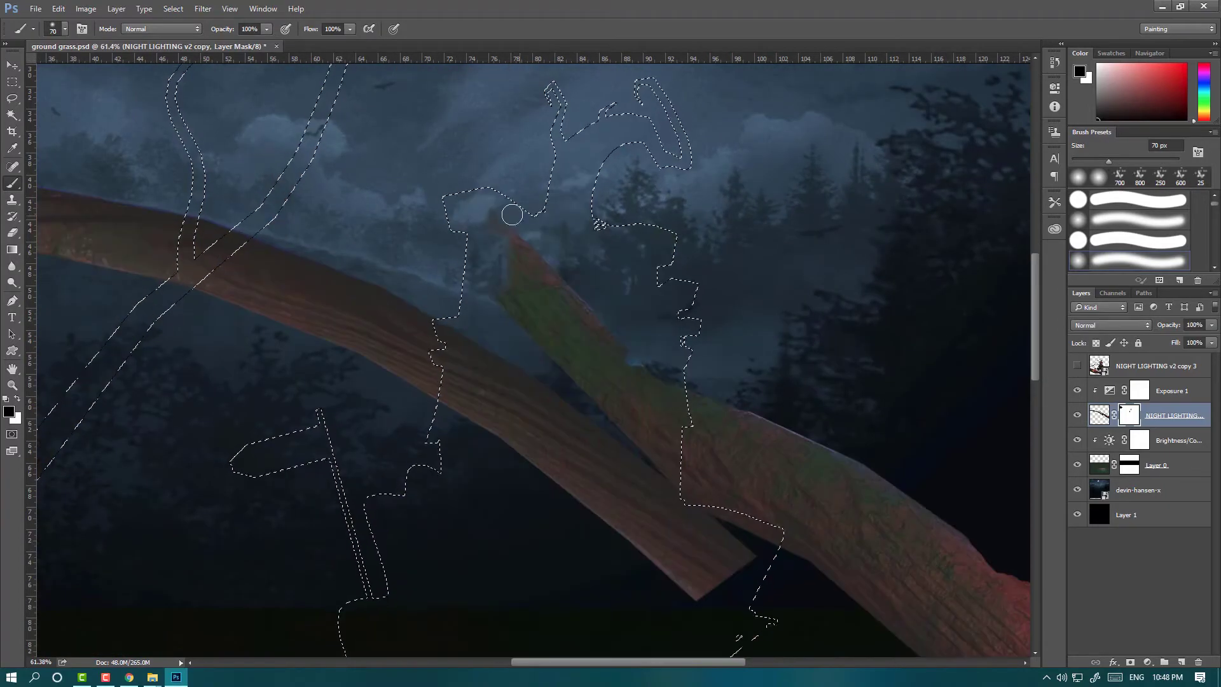
{"action": "scroll", "coordinate": [552, 386], "scroll_direction": "down", "scroll_amount": 1}
{"action": "key", "text": "ctrl+0"}
{"action": "left_click", "coordinate": [1076, 366]}
{"action": "left_click", "coordinate": [1099, 415], "text": "ctrl"}
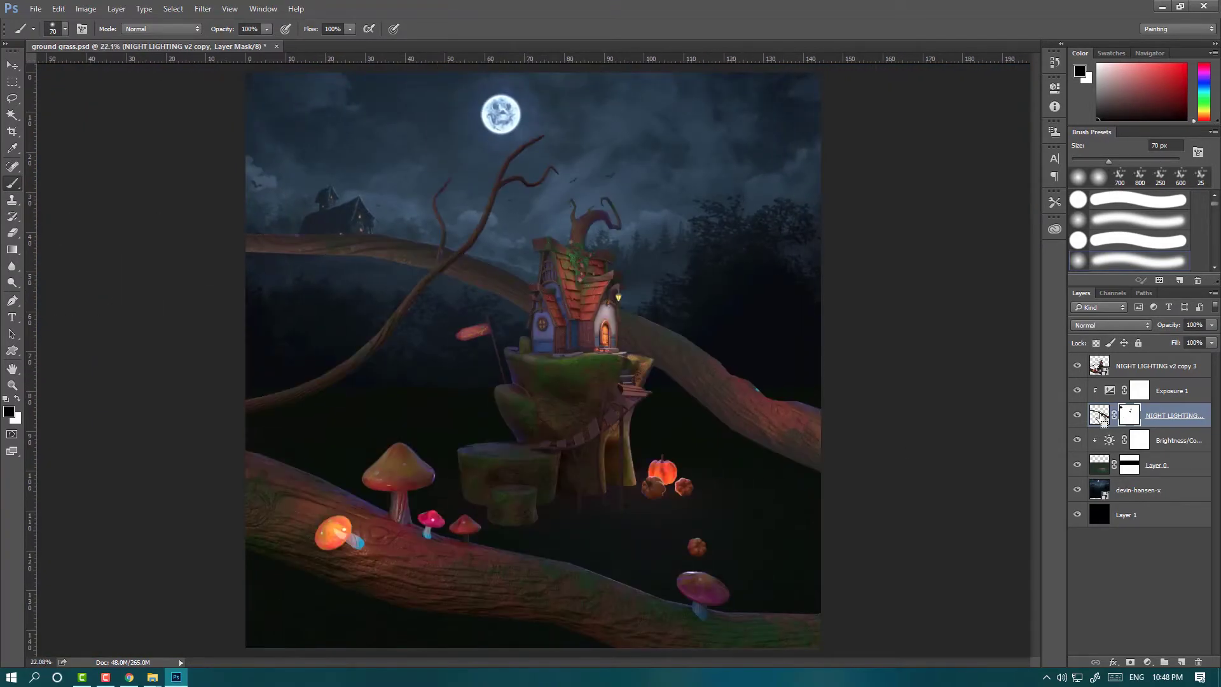
{"action": "key", "text": "ctrl+d"}
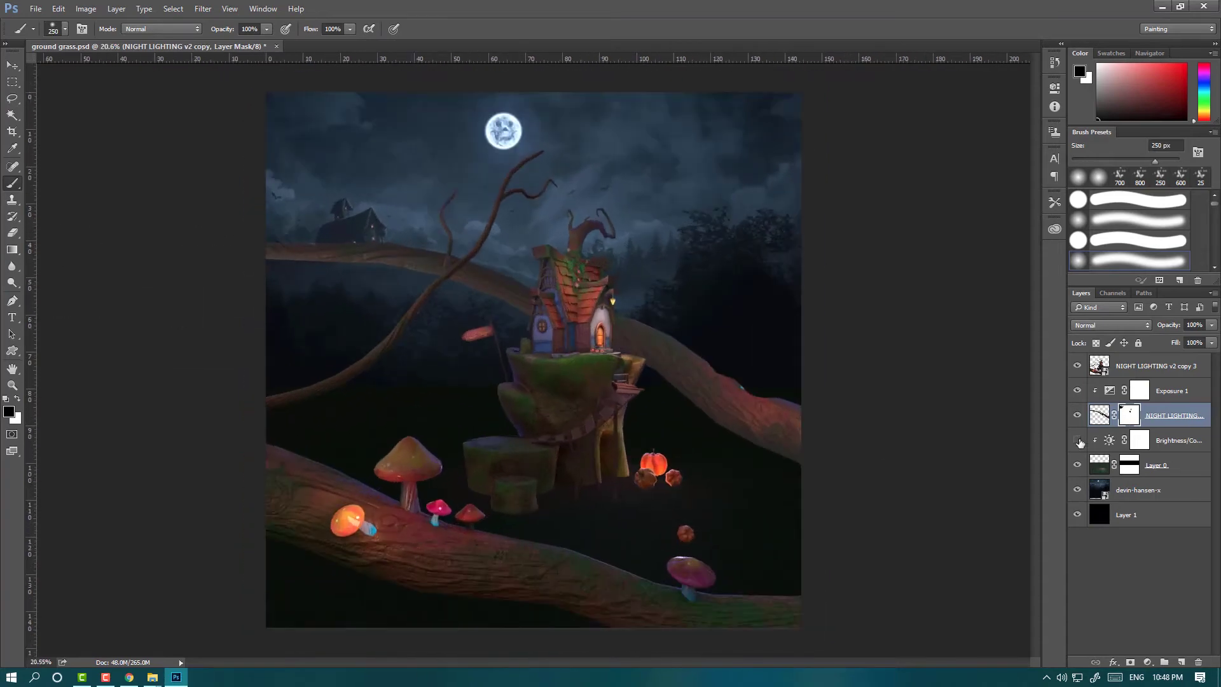
Step: Set the Brightness/Contrast darkening layer's opacity to 70%
{"action": "left_click_drag", "start_coordinate": [1176, 324], "coordinate": [1157, 326]}
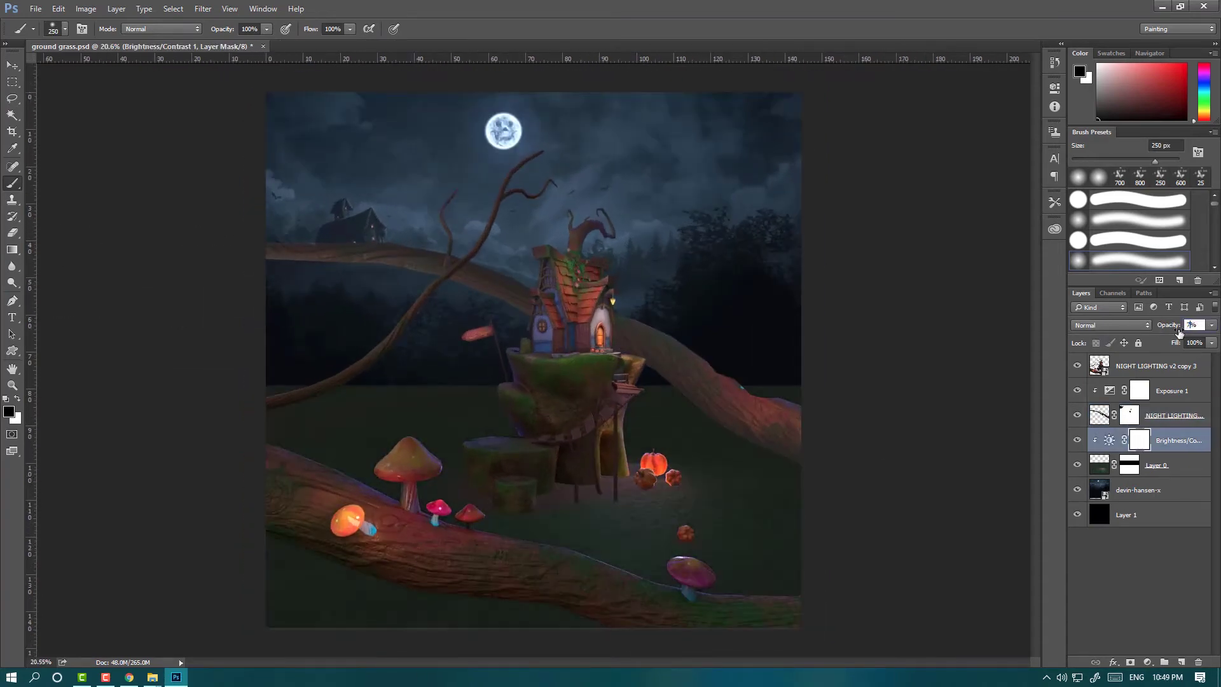
{"action": "type", "text": "0"}
{"action": "key", "text": "Return"}
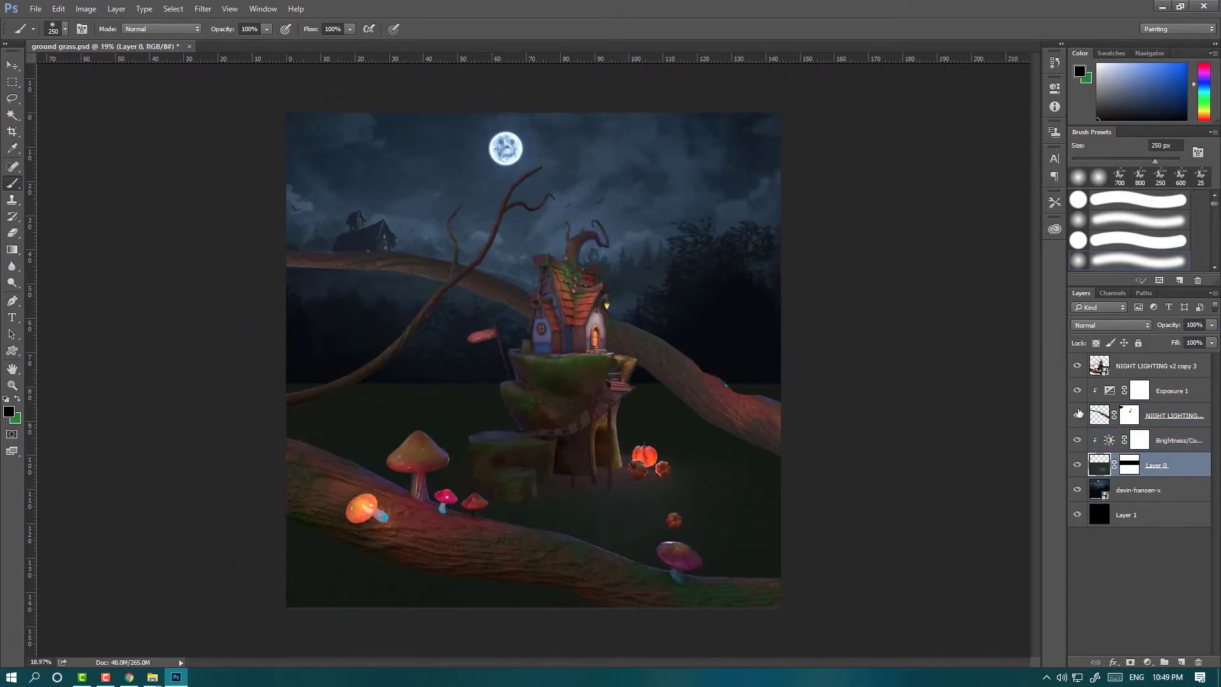
Step: Group the model layers into a group named 'model assest'
{"action": "left_click", "coordinate": [1119, 415]}
{"action": "left_click", "coordinate": [1125, 366], "text": "shift"}
{"action": "key", "text": "ctrl+g"}
{"action": "double_click", "coordinate": [1127, 360]}
{"action": "type", "text": "model asset"}
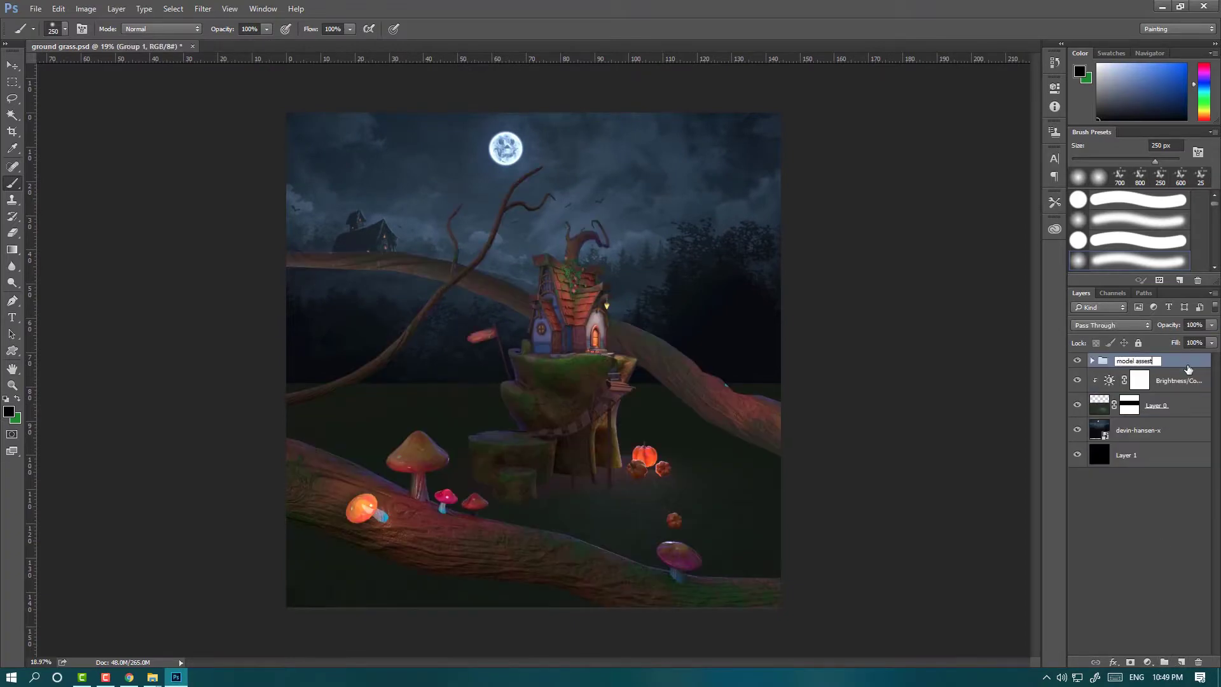
{"action": "key", "text": "Return"}
{"action": "left_click", "coordinate": [1092, 360]}
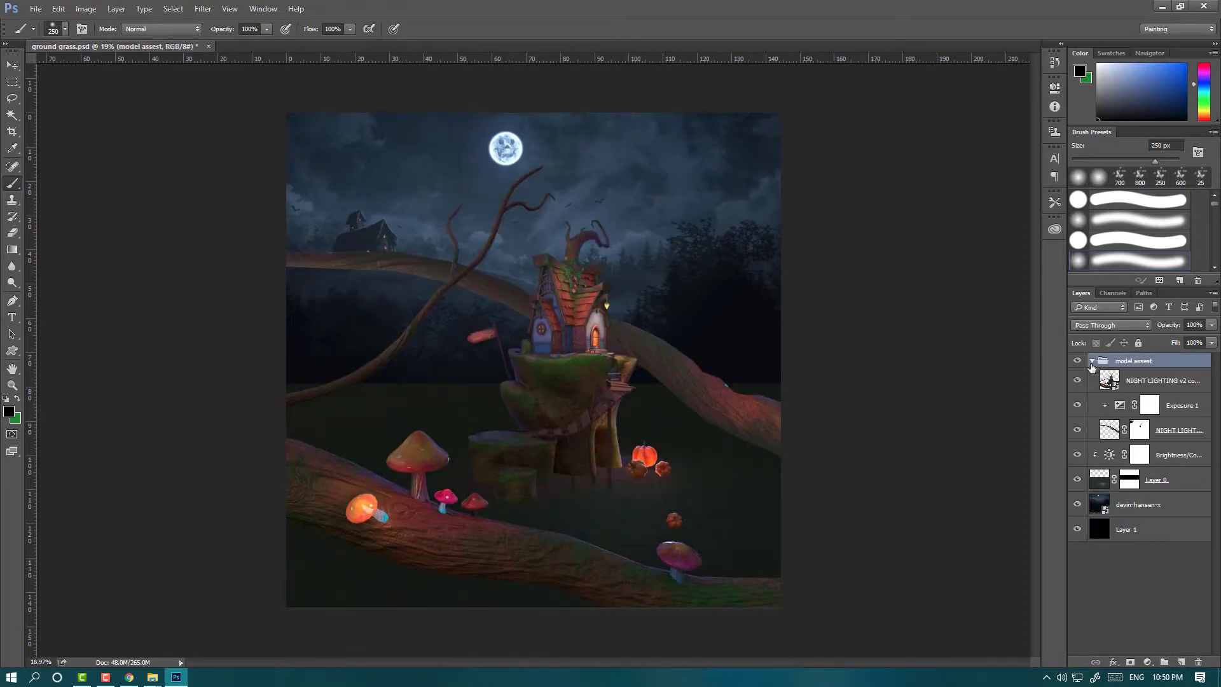
Step: Move the ground layer and Brightness/Contrast adjustment into 'model assest', and group and rename the background photo
{"action": "left_click", "coordinate": [1176, 455]}
{"action": "left_click", "coordinate": [1176, 480], "text": "shift"}
{"action": "left_click_drag", "start_coordinate": [1176, 471], "coordinate": [1164, 442]}
{"action": "left_click", "coordinate": [1091, 361]}
{"action": "left_click", "coordinate": [1155, 380]}
{"action": "type", "text": "bg"}
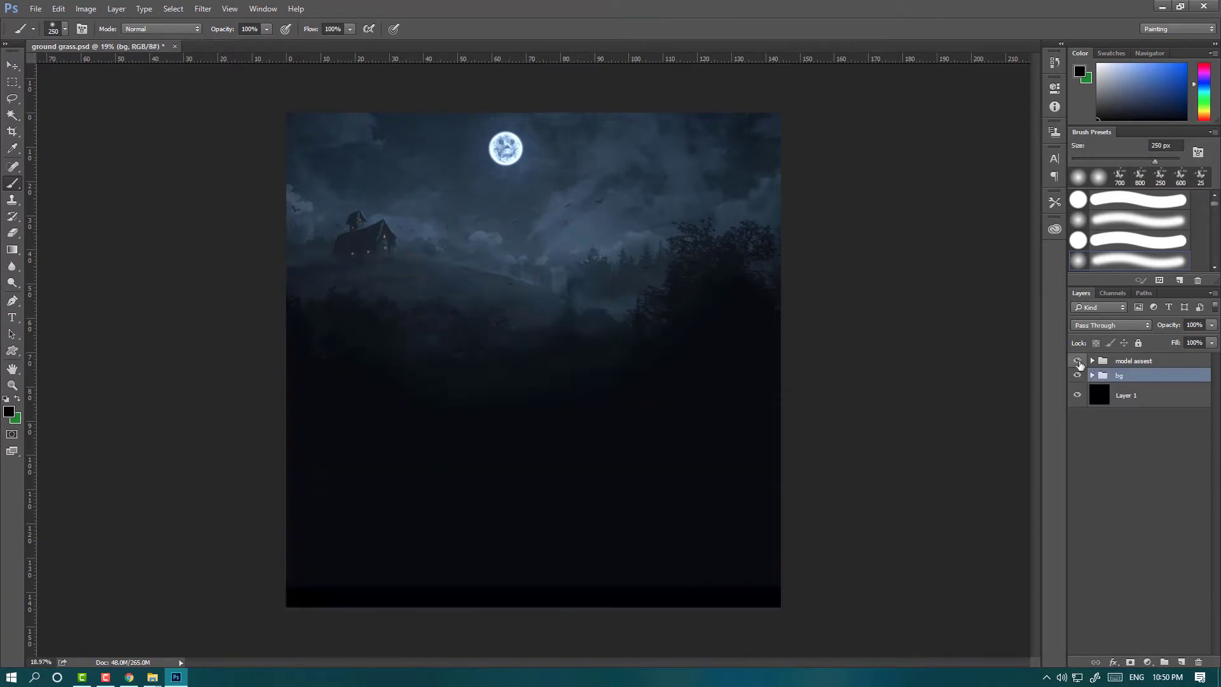
{"action": "left_click", "coordinate": [1091, 360]}
Step: Add a Color Balance adjustment to the ground, shifting its midtones toward blue and cyan
{"action": "left_click", "coordinate": [1167, 504]}
{"action": "left_click", "coordinate": [1147, 662]}
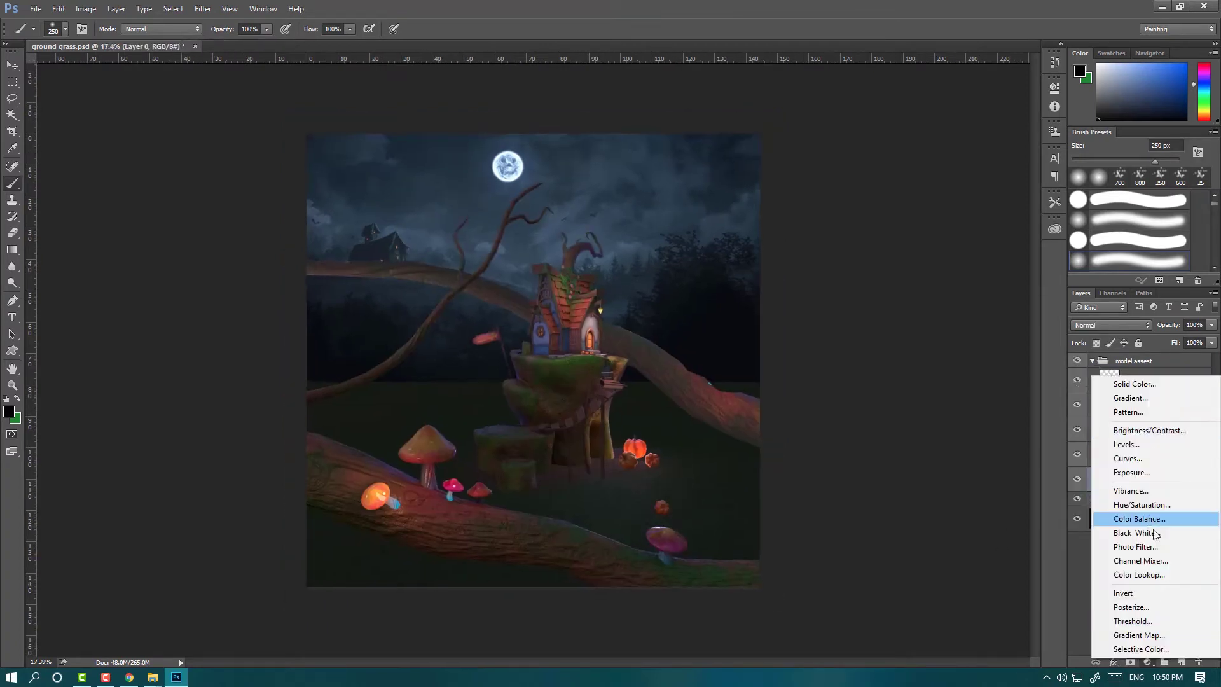
{"action": "left_click", "coordinate": [1152, 511]}
{"action": "left_click", "coordinate": [966, 189]}
{"action": "left_click", "coordinate": [940, 146]}
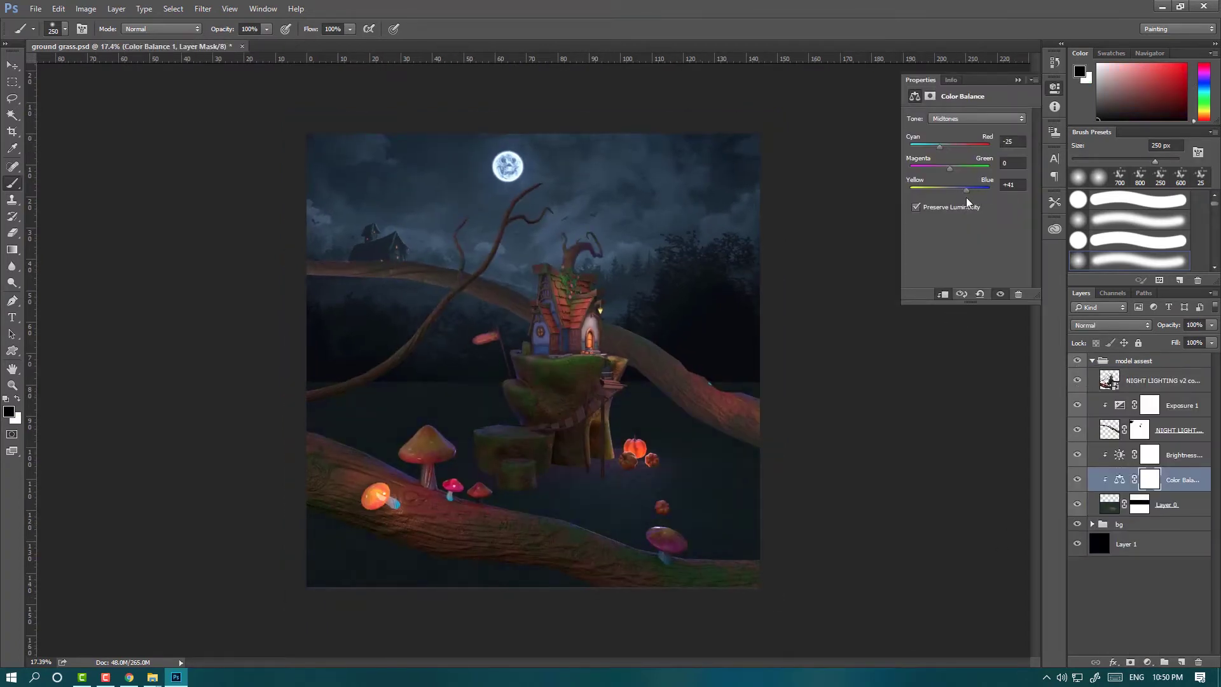
{"action": "left_click", "coordinate": [1080, 490]}
Step: Bring the pumpkins into view, set brush opacity to 50%, and target the Brightness/Contrast adjustment
{"action": "scroll", "coordinate": [690, 485], "scroll_direction": "up", "scroll_amount": 3}
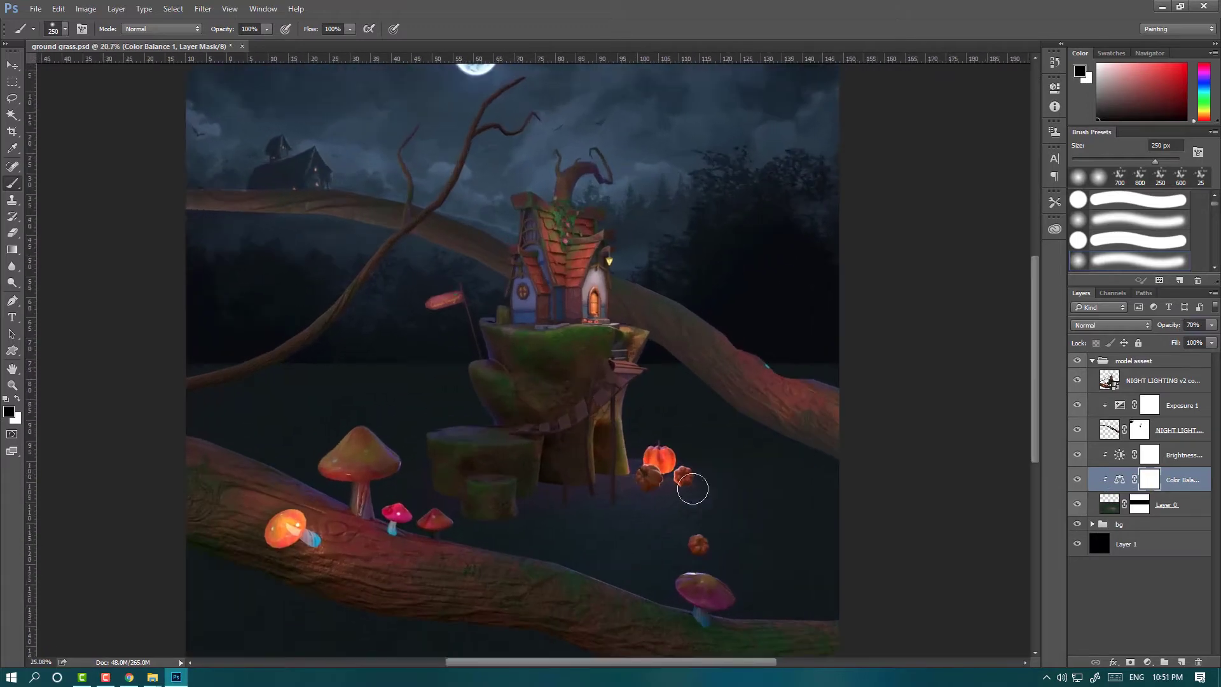
{"action": "left_click_drag", "start_coordinate": [689, 485], "coordinate": [699, 403]}
{"action": "scroll", "coordinate": [572, 370], "scroll_direction": "down", "scroll_amount": 4}
{"action": "key", "text": "5"}
{"action": "scroll", "coordinate": [647, 446], "scroll_direction": "up", "scroll_amount": 2}
{"action": "key", "text": "alt+]"}
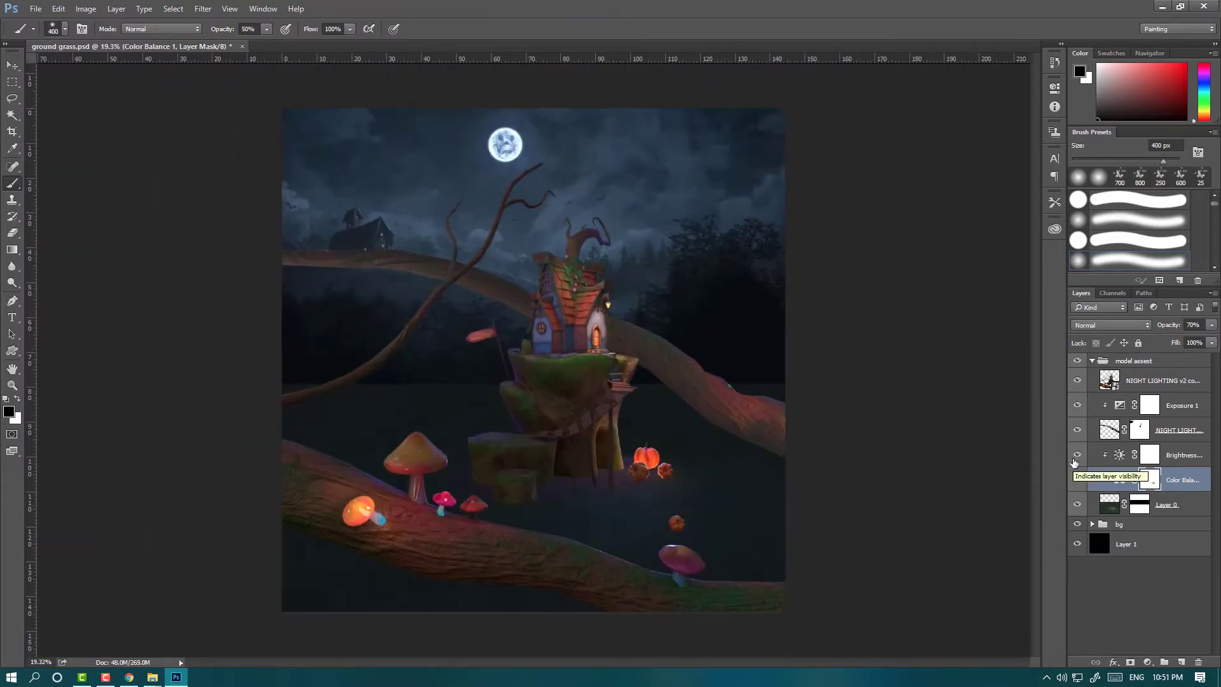
{"action": "scroll", "coordinate": [620, 458], "scroll_direction": "up", "scroll_amount": 1}
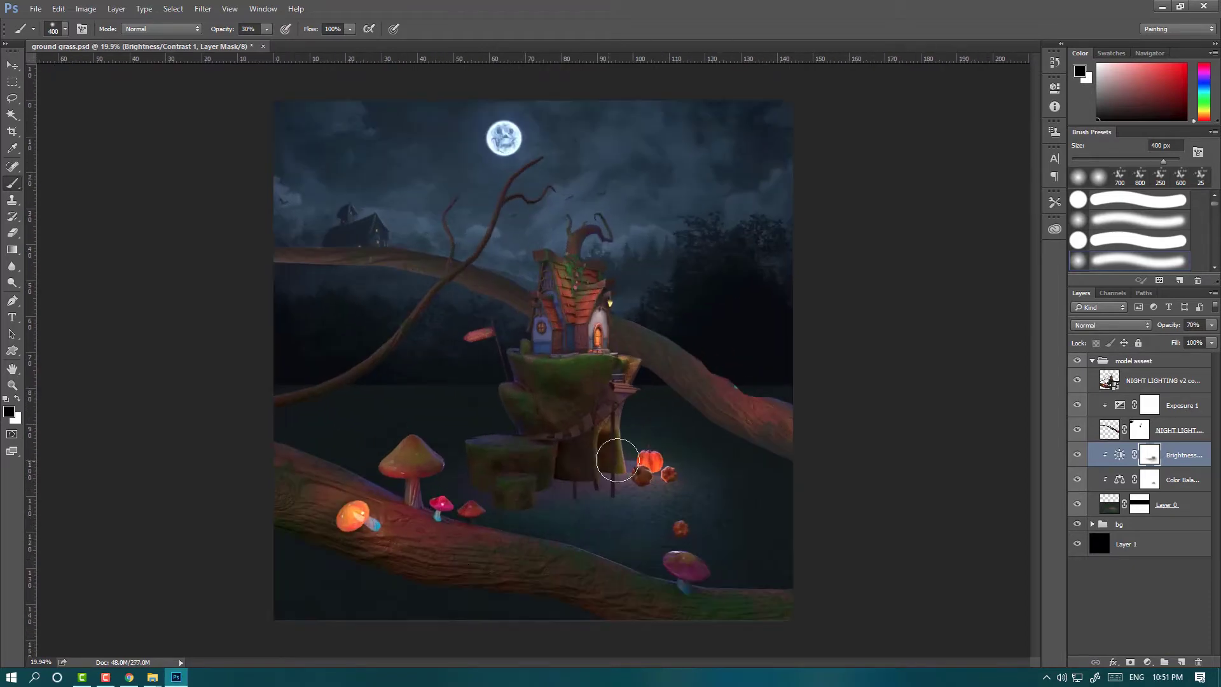
{"action": "scroll", "coordinate": [629, 442], "scroll_direction": "up", "scroll_amount": 3}
Step: Add a new empty glow layer with its blend mode set to Normal
{"action": "key", "text": "ctrl+shift+alt+n"}
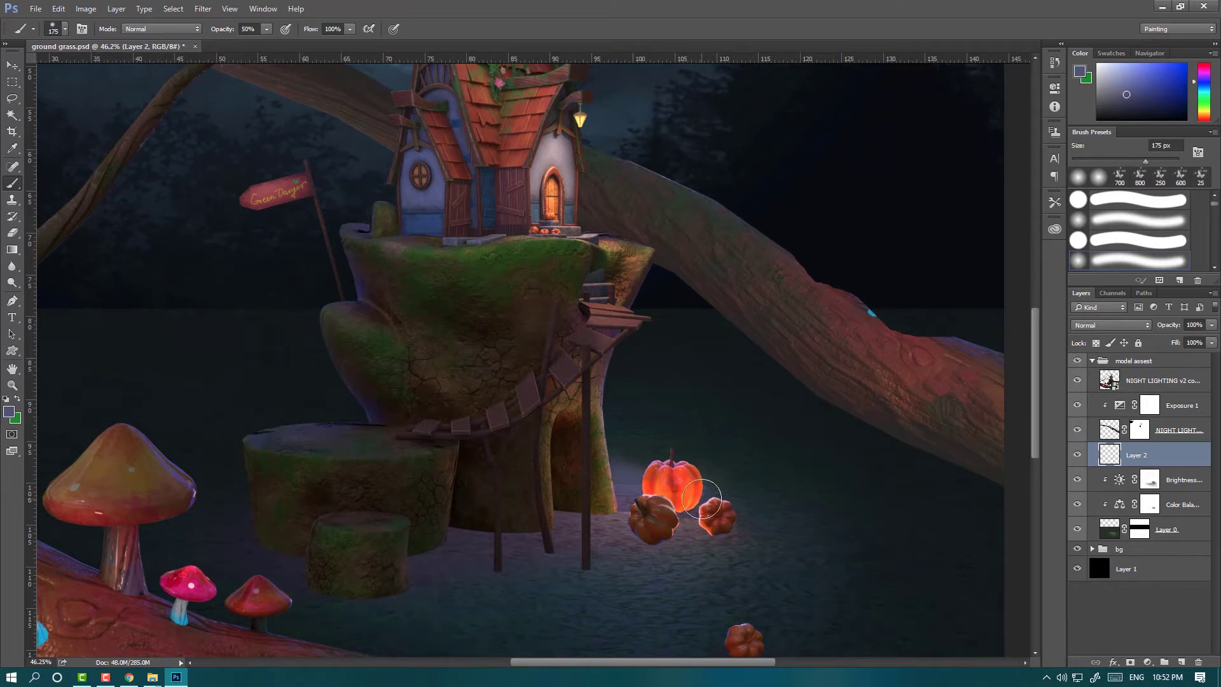
{"action": "scroll", "coordinate": [667, 478], "scroll_direction": "down", "scroll_amount": 3}
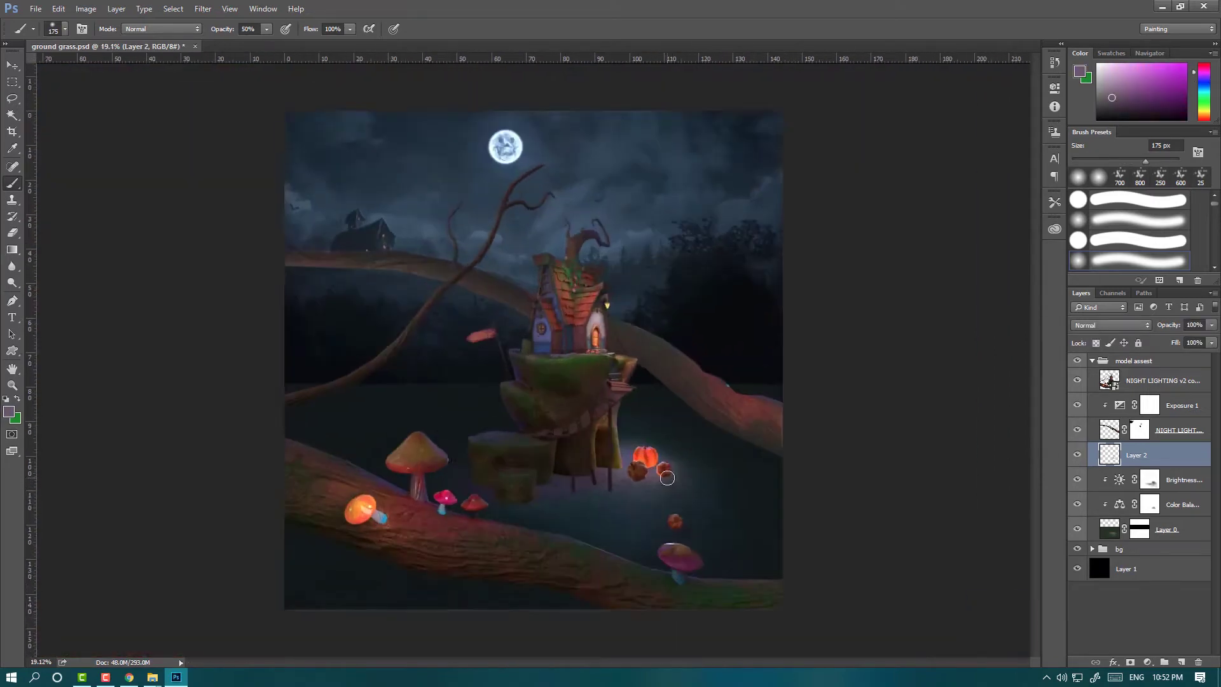
{"action": "scroll", "coordinate": [667, 478], "scroll_direction": "up", "scroll_amount": 1}
{"action": "scroll", "coordinate": [1111, 325], "scroll_direction": "down", "scroll_amount": 4}
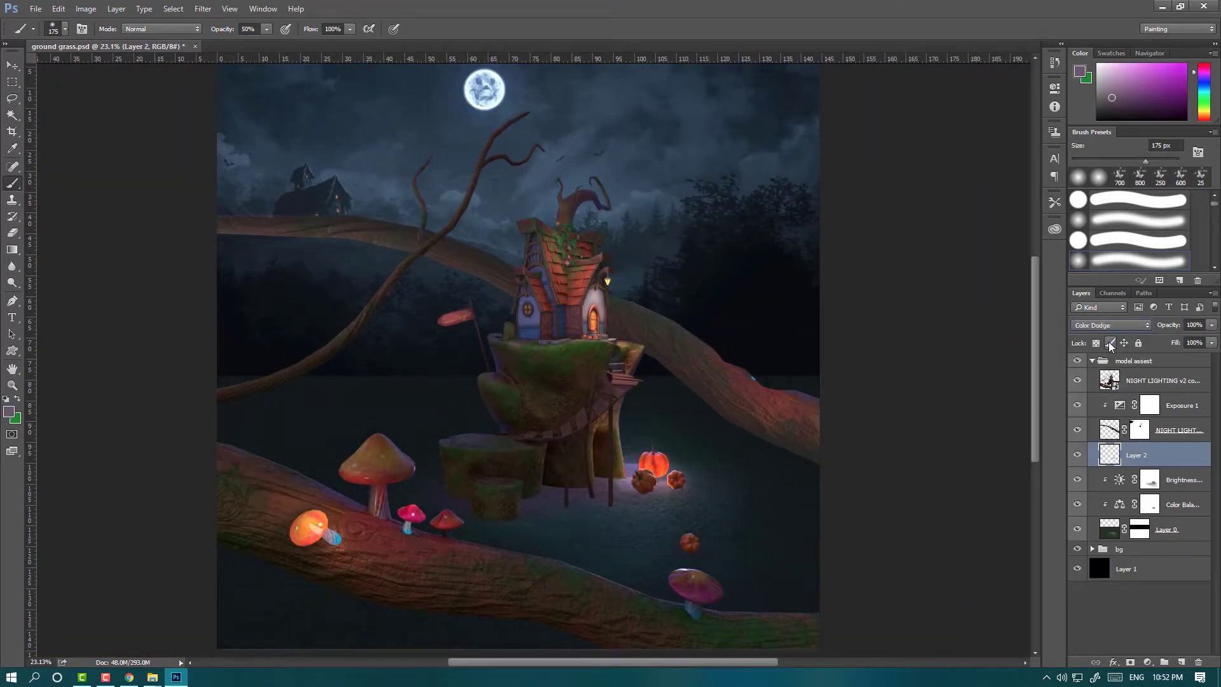
{"action": "left_click", "coordinate": [1111, 325]}
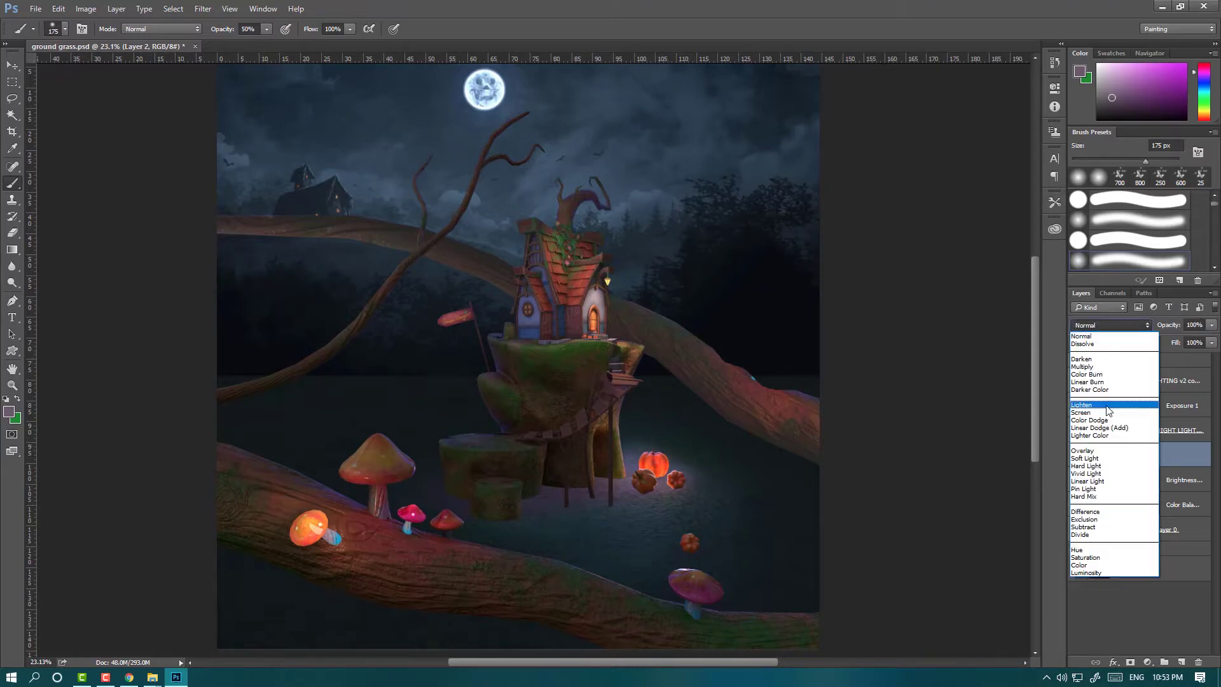
{"action": "left_click", "coordinate": [1094, 316]}
{"action": "scroll", "coordinate": [672, 476], "scroll_direction": "up", "scroll_amount": 5}
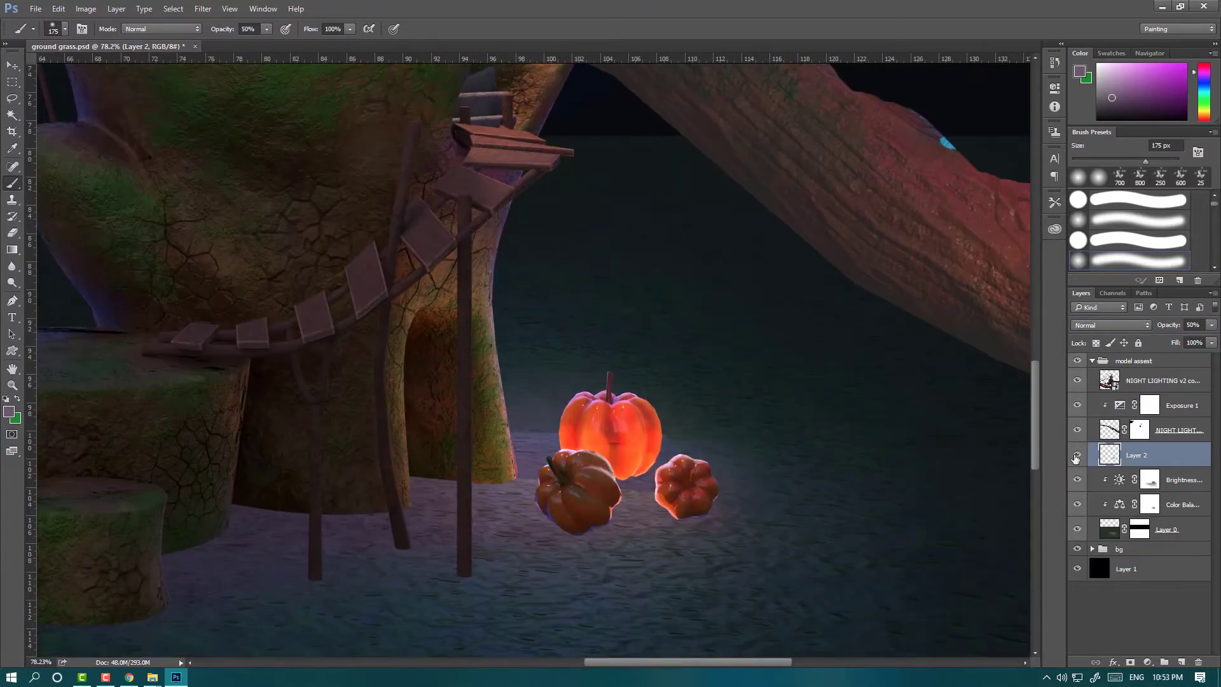
Step: Rasterize the devin-hansen-x night-sky background layer
{"action": "right_click", "coordinate": [1155, 377]}
{"action": "left_click", "coordinate": [1179, 379]}
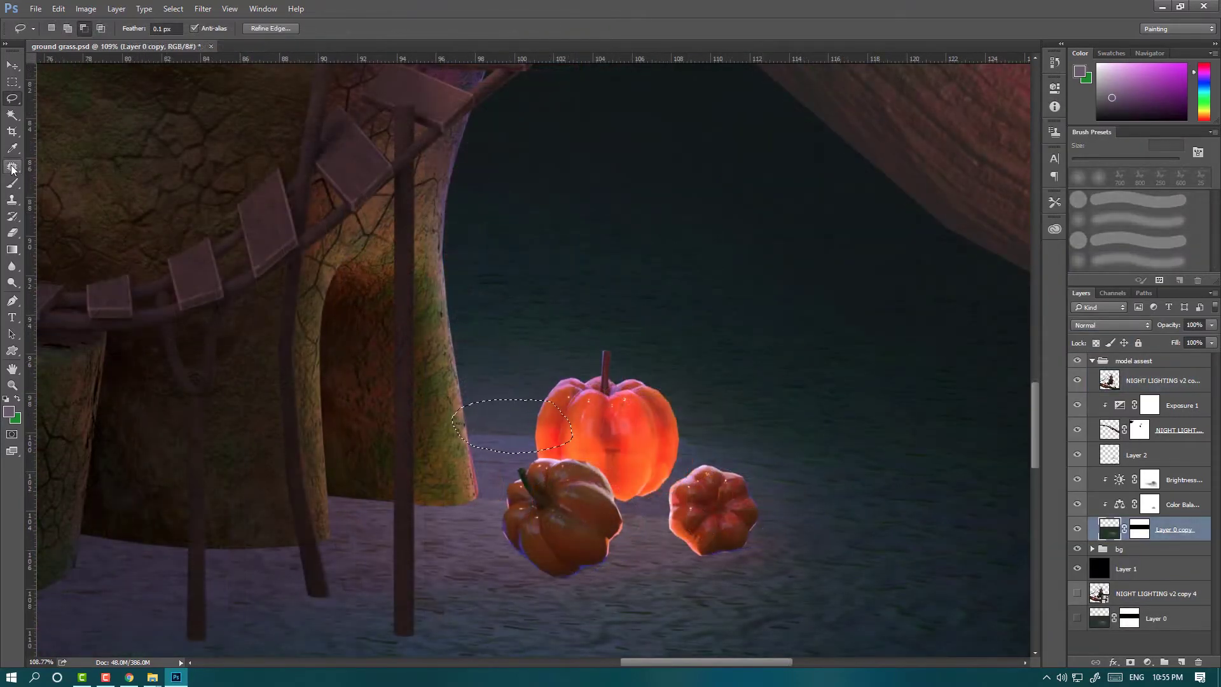
{"action": "scroll", "coordinate": [709, 413], "scroll_direction": "down", "scroll_amount": 5}
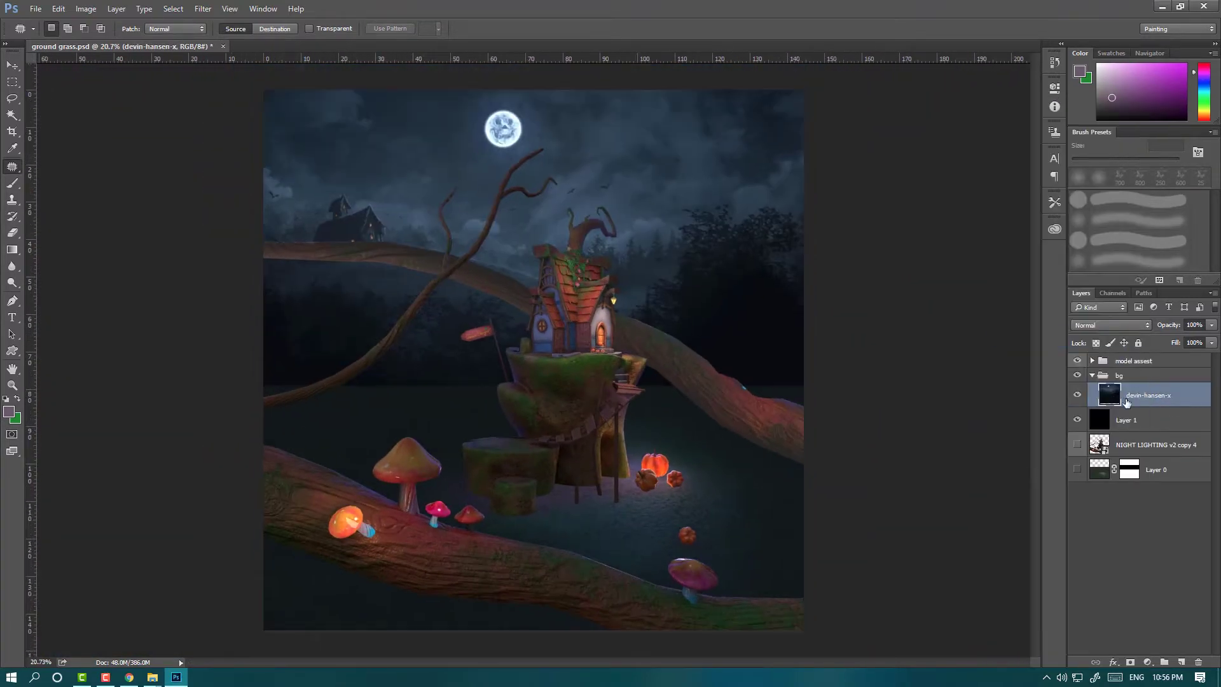
{"action": "right_click", "coordinate": [1144, 394]}
{"action": "left_click", "coordinate": [1039, 338]}
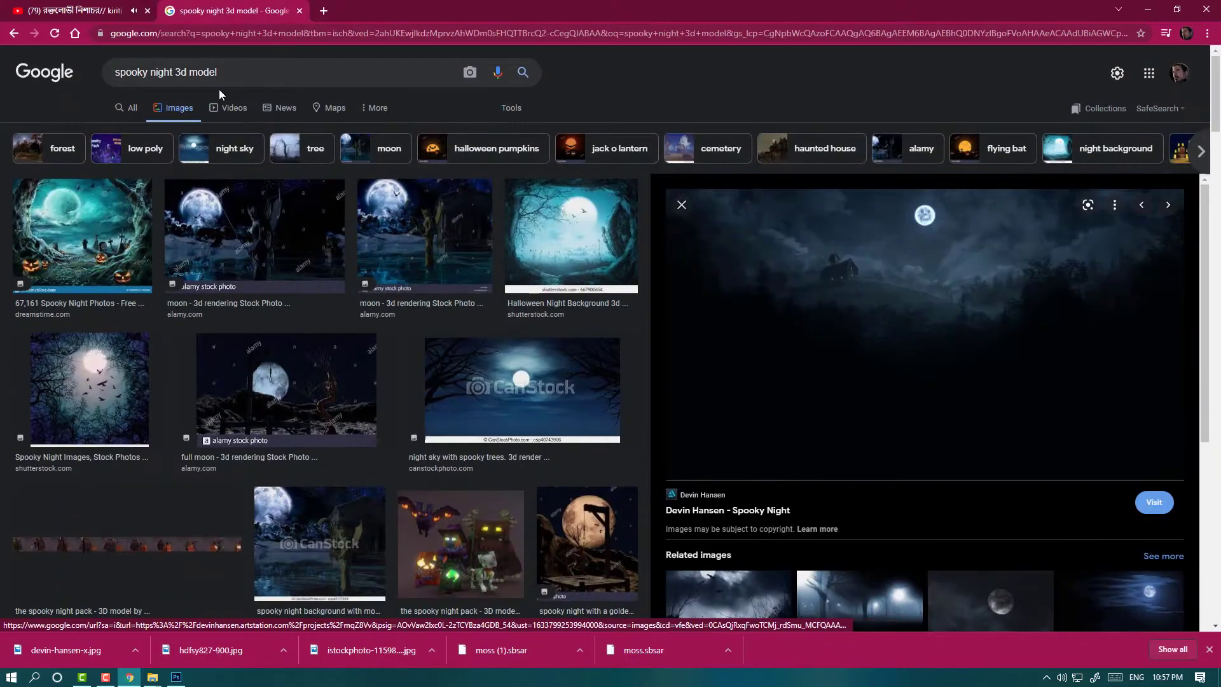
Step: Search Google Images for 'spooky moon png'
{"action": "triple_click", "coordinate": [290, 72]}
{"action": "type", "text": "spooky moon"}
{"action": "key", "text": "Return"}
{"action": "type", "text": "p"}
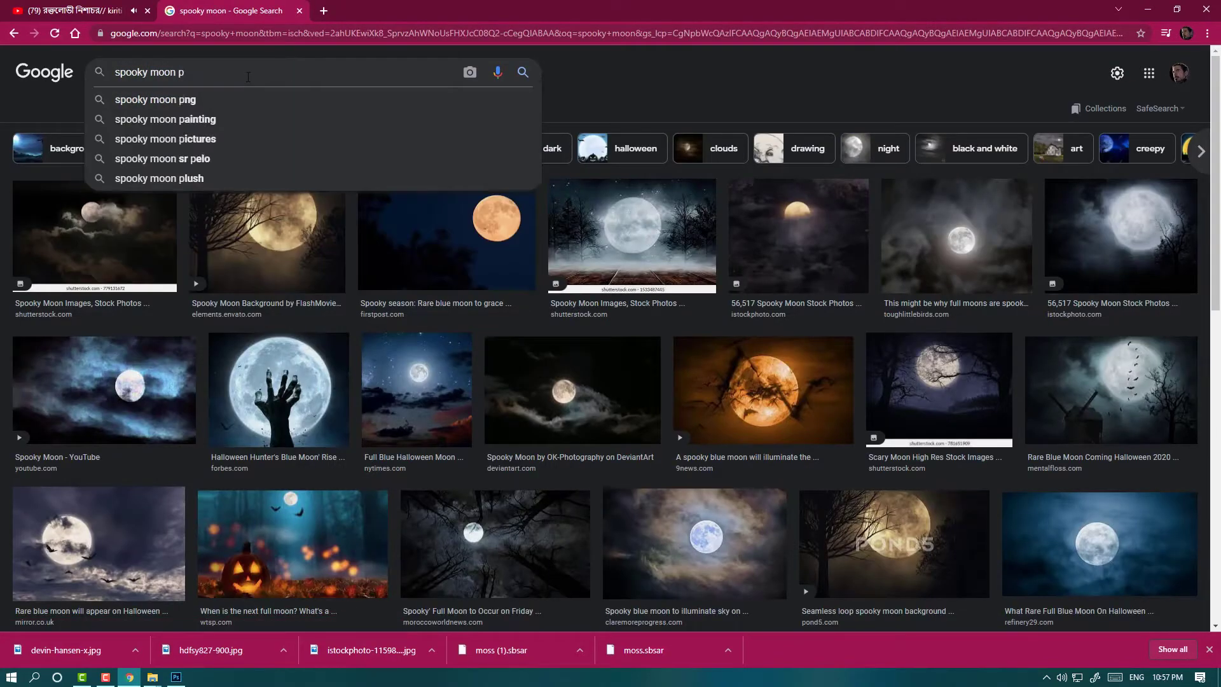
{"action": "type", "text": "ng"}
{"action": "key", "text": "Return"}
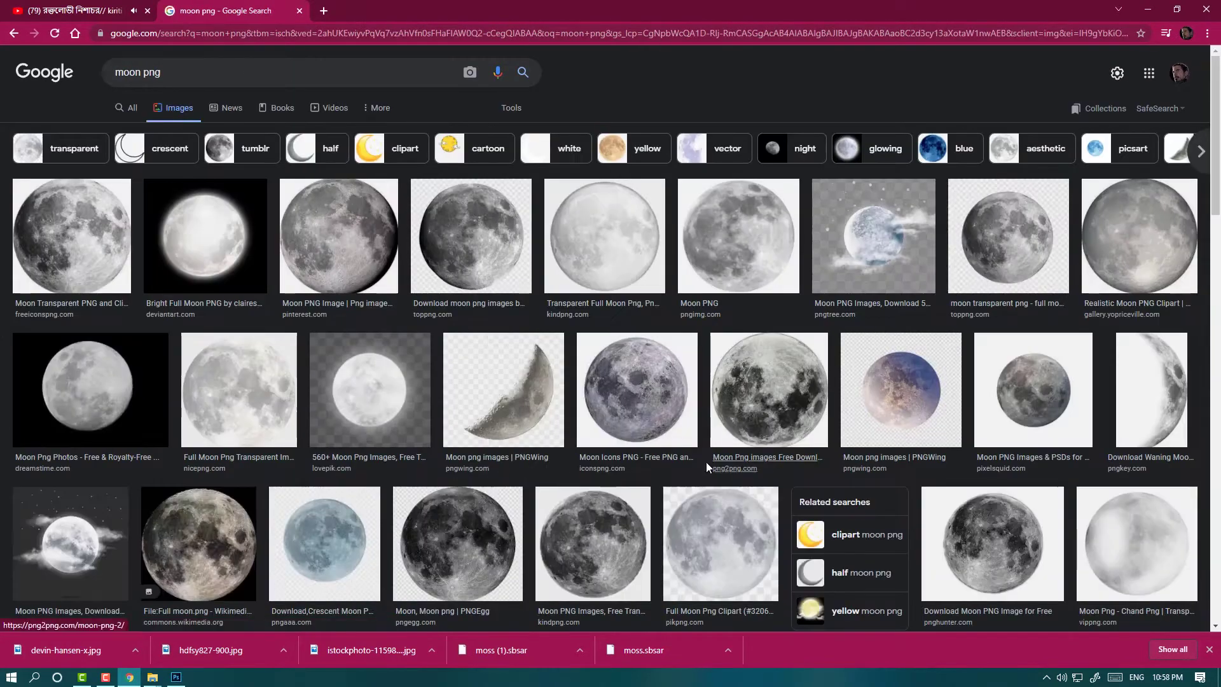
Step: Find the blue full-moon result and save it into the Refference folder
{"action": "scroll", "coordinate": [610, 396], "scroll_direction": "down", "scroll_amount": 3}
{"action": "scroll", "coordinate": [610, 396], "scroll_direction": "down", "scroll_amount": 5}
{"action": "scroll", "coordinate": [610, 396], "scroll_direction": "down", "scroll_amount": 5}
{"action": "scroll", "coordinate": [609, 395], "scroll_direction": "down", "scroll_amount": 5}
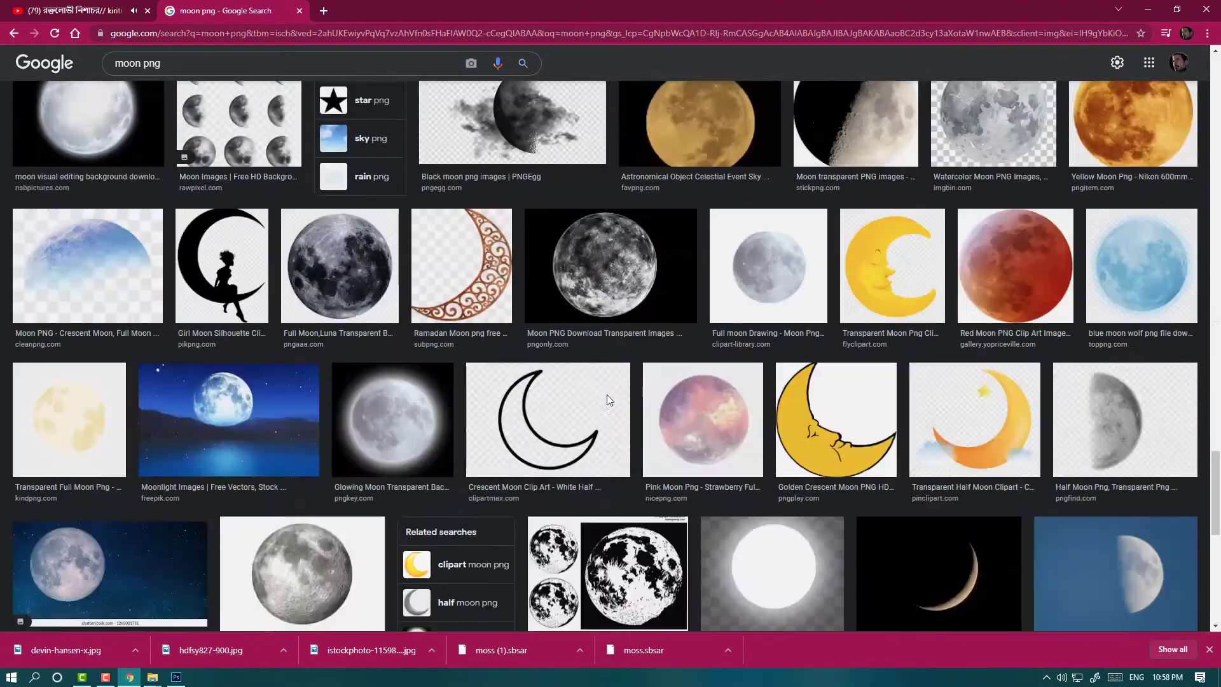
{"action": "scroll", "coordinate": [609, 395], "scroll_direction": "down", "scroll_amount": 5}
{"action": "left_click", "coordinate": [382, 121]}
{"action": "right_click", "coordinate": [674, 191]}
{"action": "left_click", "coordinate": [681, 224]}
{"action": "key", "text": "Escape"}
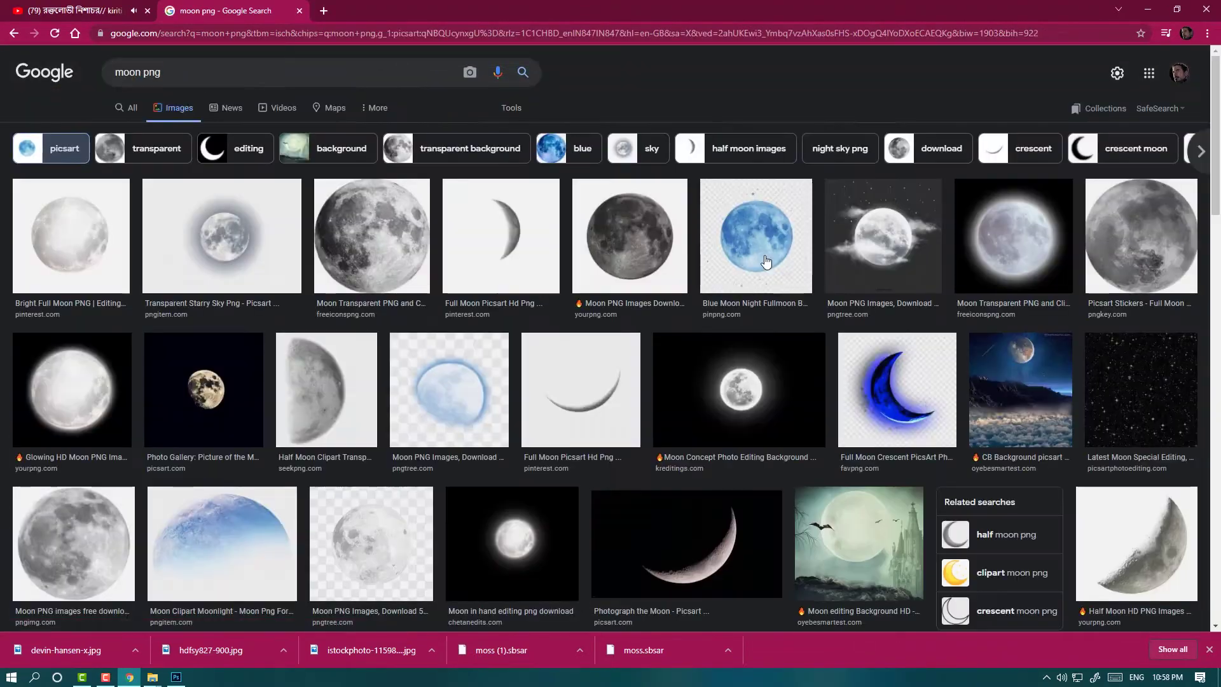
{"action": "left_click", "coordinate": [74, 295]}
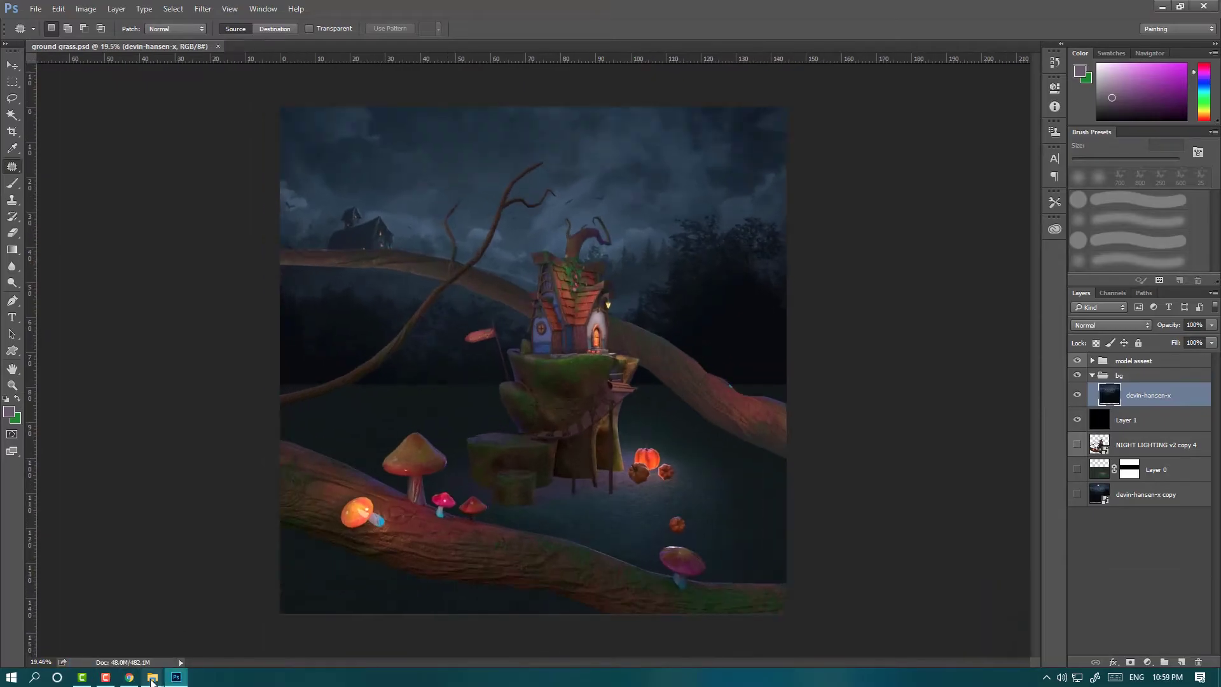
Step: Open the moon picture from Refference in Paint and save it as a JPEG picture
{"action": "left_click", "coordinate": [153, 678]}
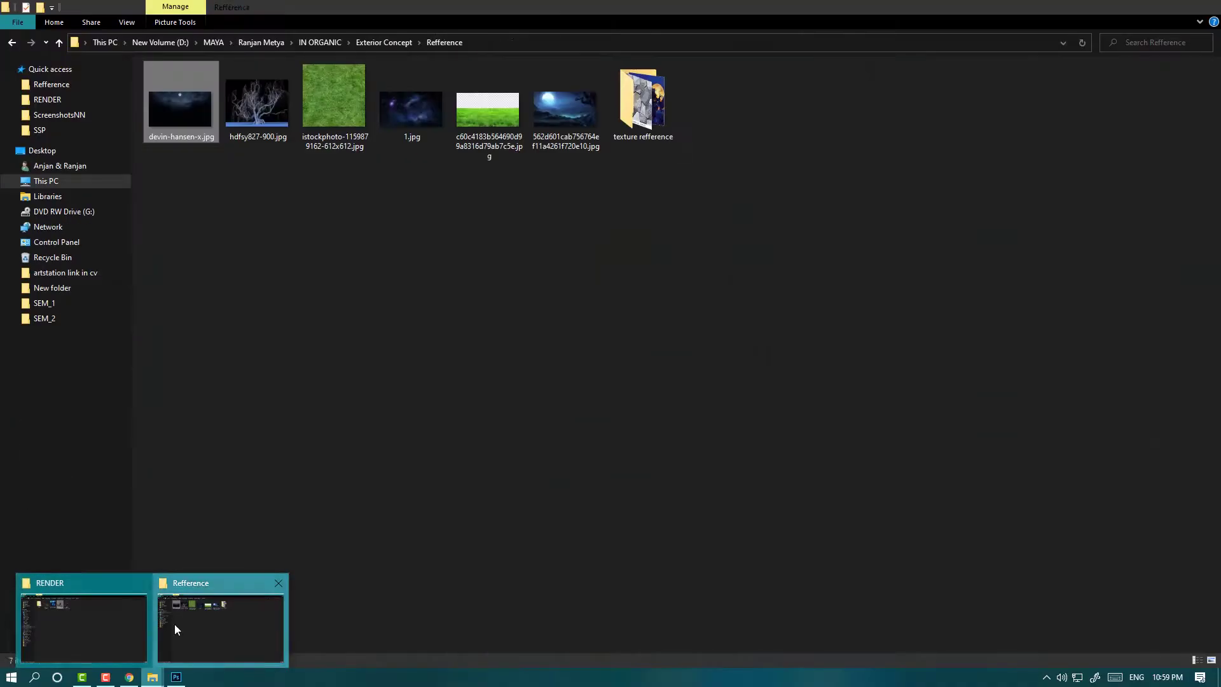
{"action": "left_click", "coordinate": [174, 623]}
{"action": "right_click", "coordinate": [267, 269]}
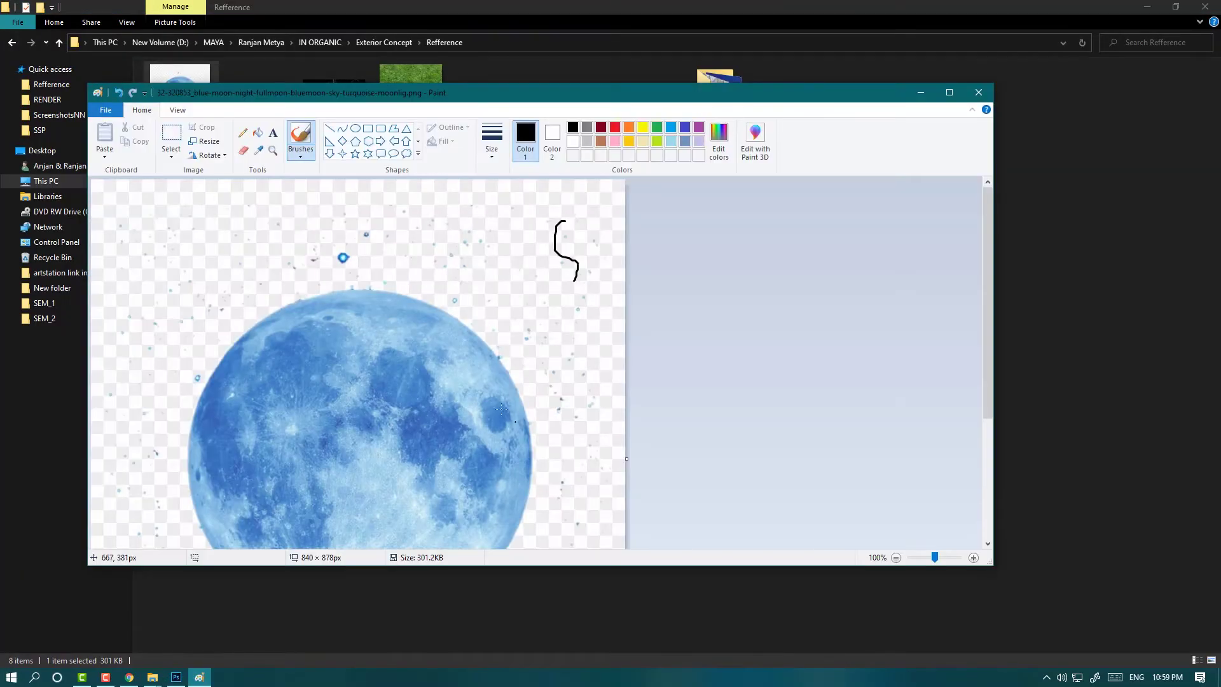
{"action": "left_click", "coordinate": [105, 110]}
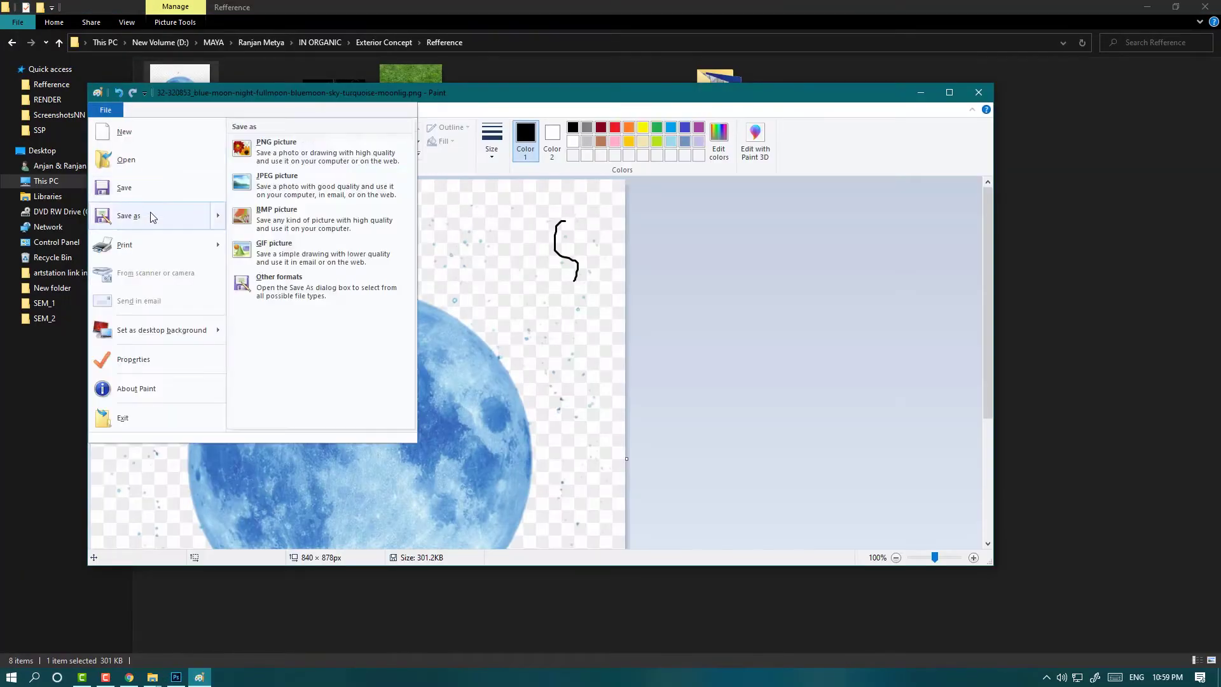
{"action": "left_click", "coordinate": [147, 210]}
{"action": "left_click", "coordinate": [200, 677]}
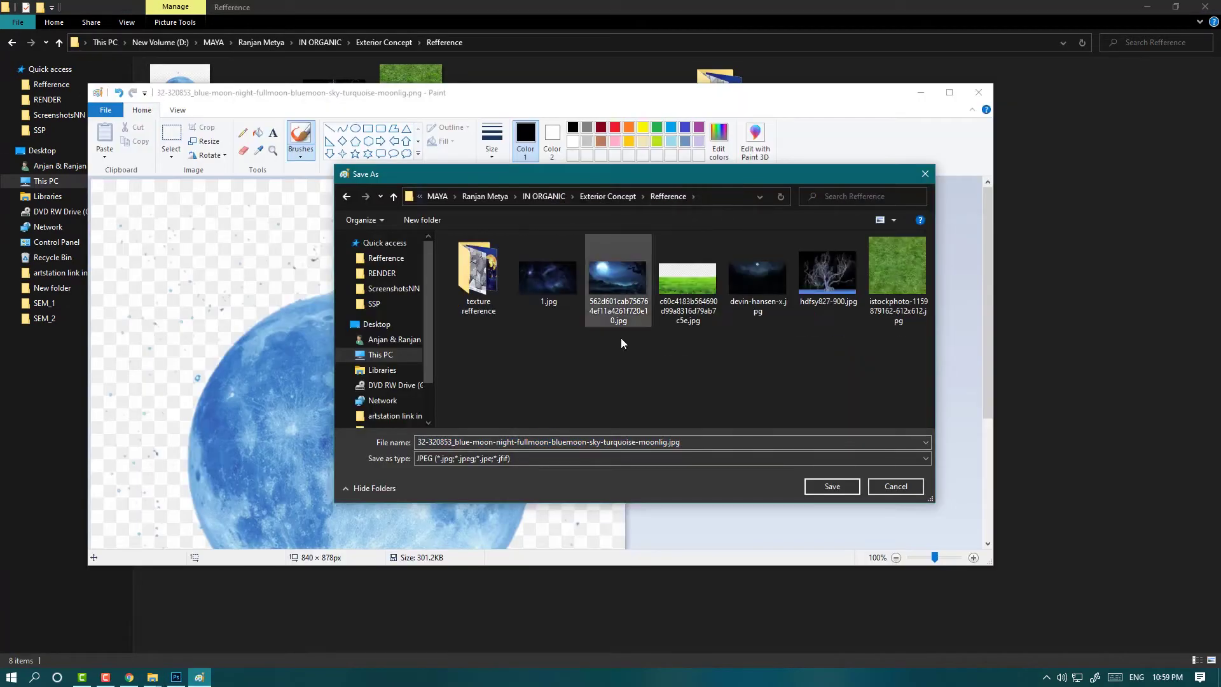
{"action": "left_click", "coordinate": [845, 458]}
{"action": "left_click", "coordinate": [573, 457]}
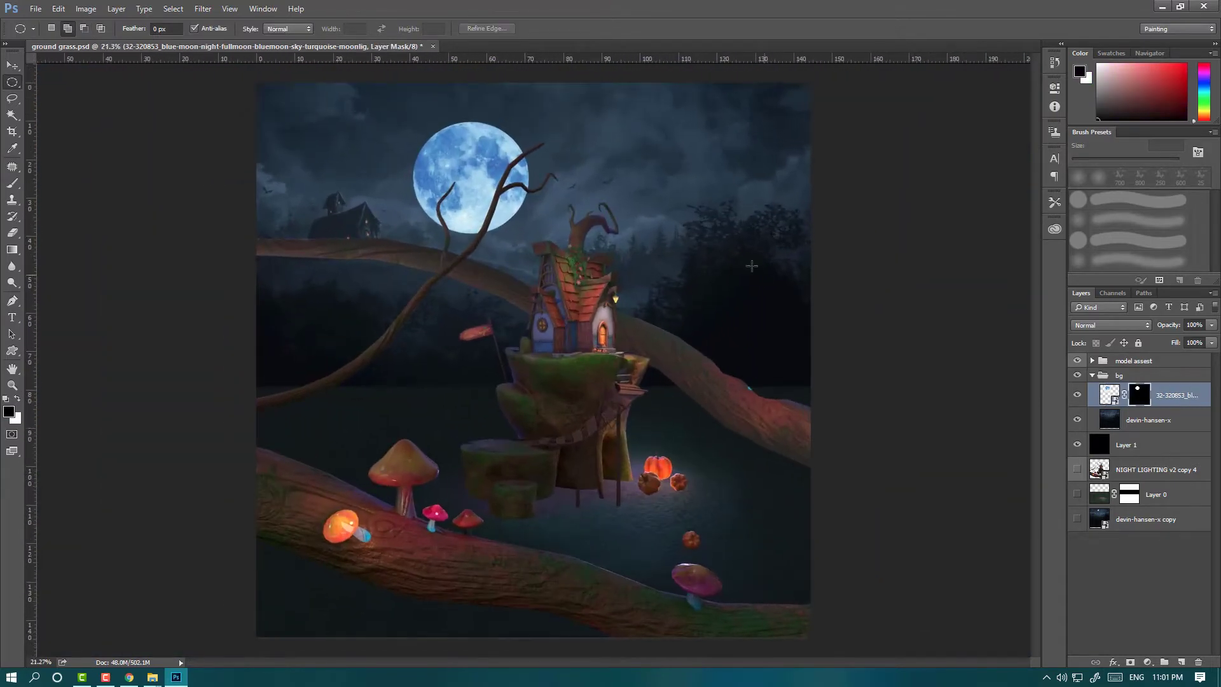
Step: Shrink the moon slightly, nudge it down-right, and add a clipped Brightness/Contrast adjustment
{"action": "key", "text": "ctrl+t"}
{"action": "left_click_drag", "start_coordinate": [401, 96], "coordinate": [421, 117]}
{"action": "key", "text": "Return"}
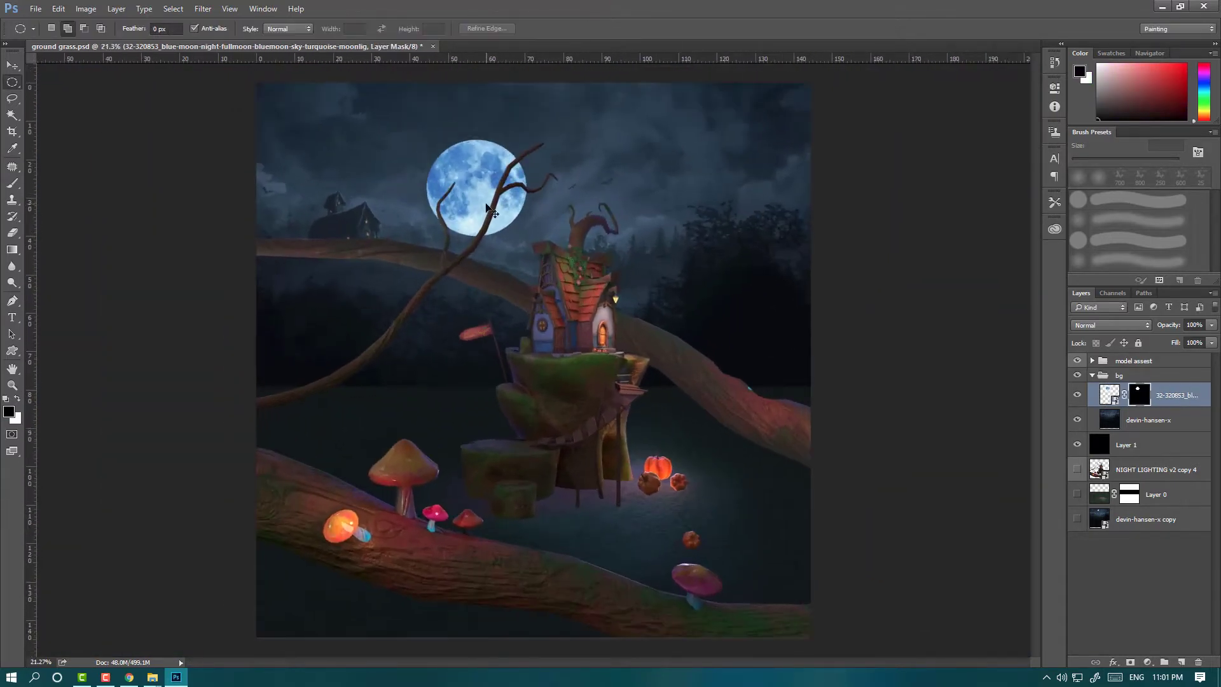
{"action": "scroll", "coordinate": [491, 210], "scroll_direction": "down", "scroll_amount": 1}
{"action": "left_click", "coordinate": [1148, 662]}
{"action": "left_click", "coordinate": [1113, 442]}
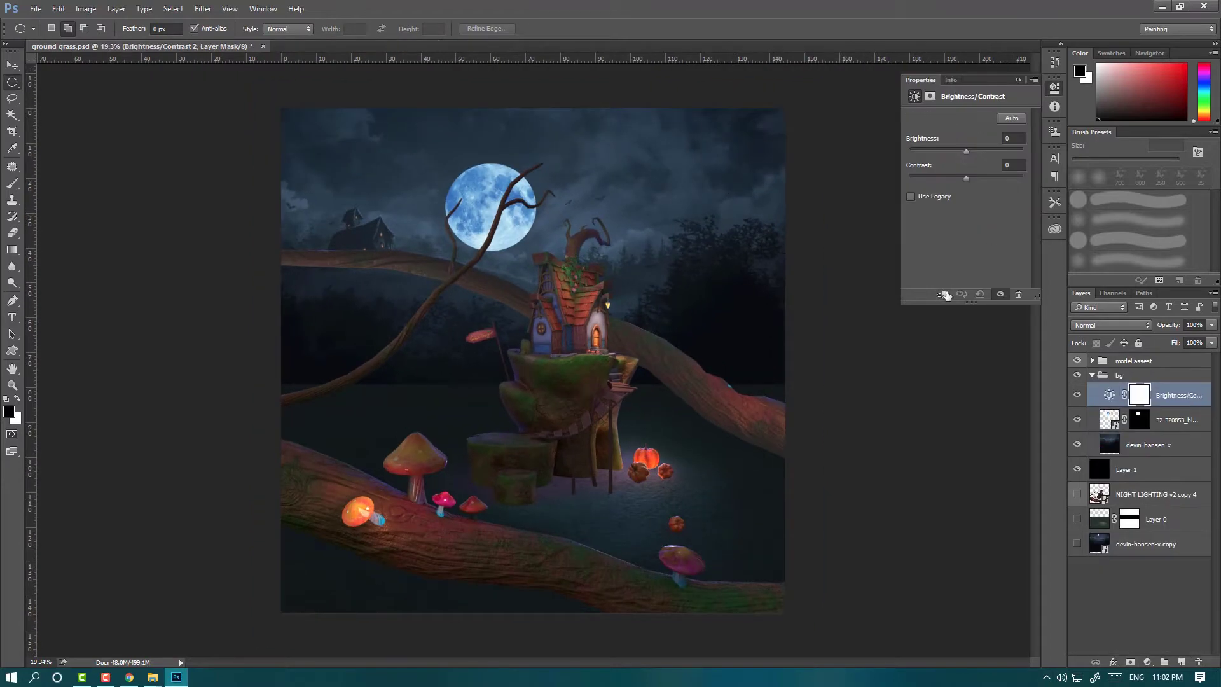
{"action": "left_click", "coordinate": [942, 295]}
Step: Tint the moon with a Hue/Saturation adjustment shifted toward pink, then save the composite
{"action": "left_click", "coordinate": [1147, 662]}
{"action": "left_click", "coordinate": [1125, 517]}
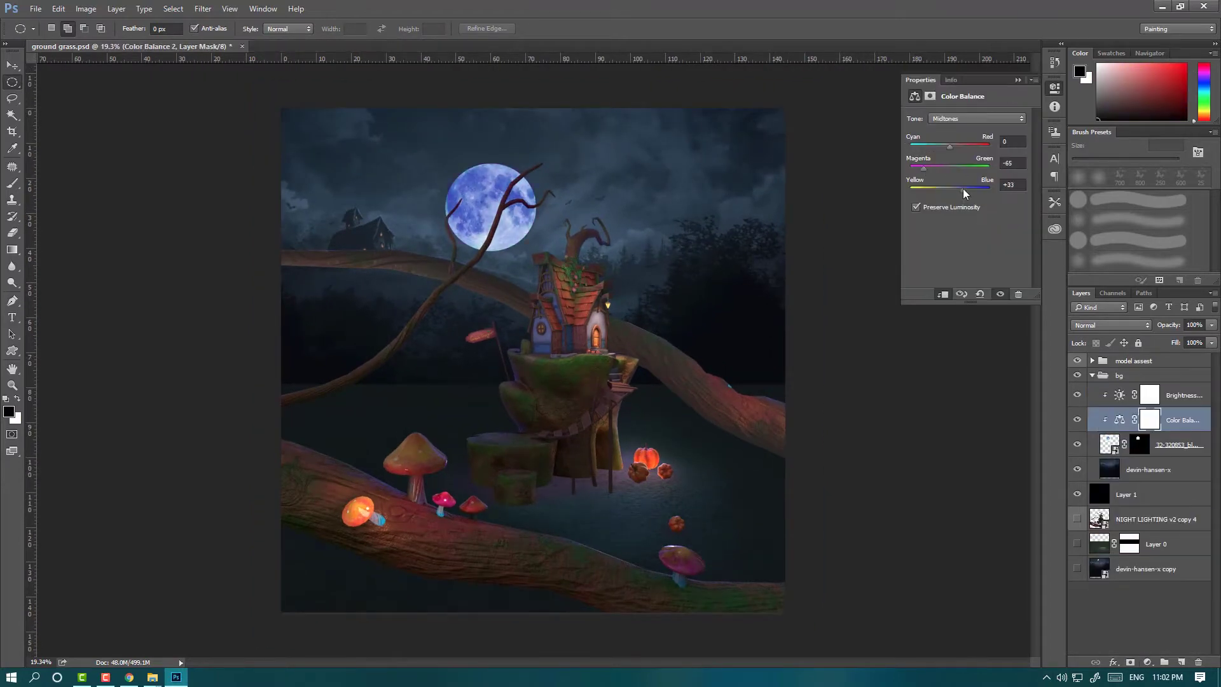
{"action": "left_click", "coordinate": [1018, 294]}
{"action": "left_click", "coordinate": [1147, 662]}
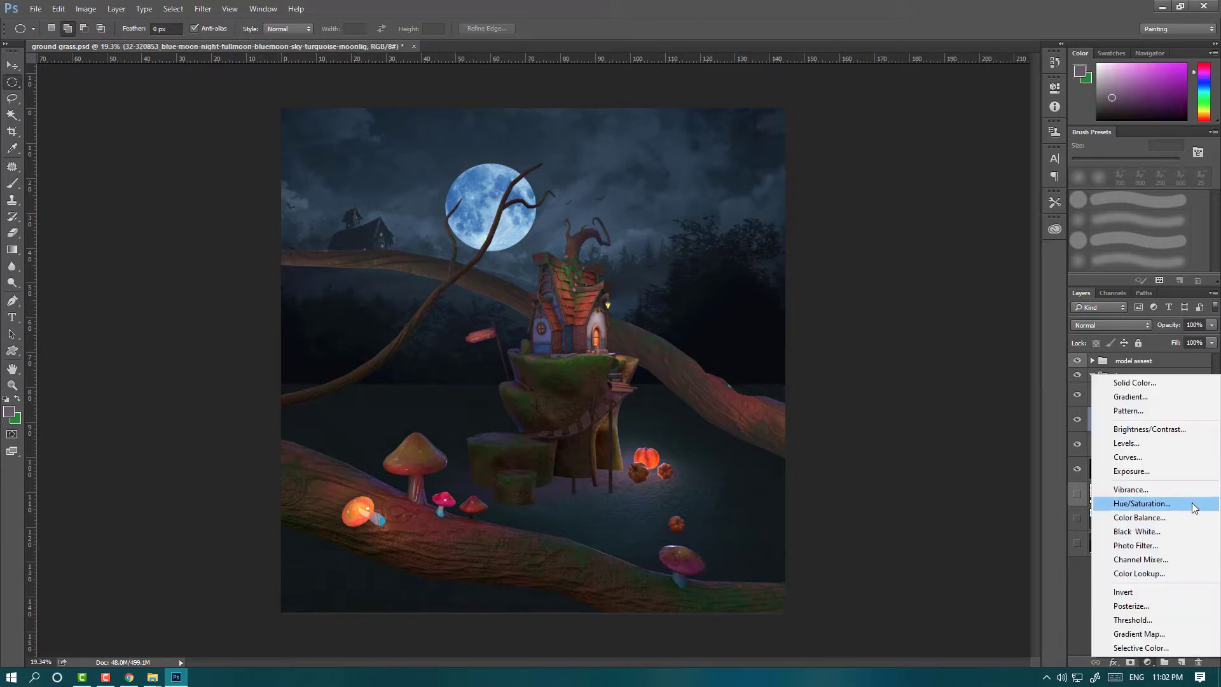
{"action": "left_click", "coordinate": [1119, 428]}
{"action": "mouse_move", "coordinate": [966, 163]}
{"action": "left_mouse_down"}
{"action": "mouse_move", "coordinate": [1009, 166]}
{"action": "mouse_move", "coordinate": [946, 192]}
{"action": "mouse_move", "coordinate": [1002, 164]}
{"action": "left_mouse_up"}
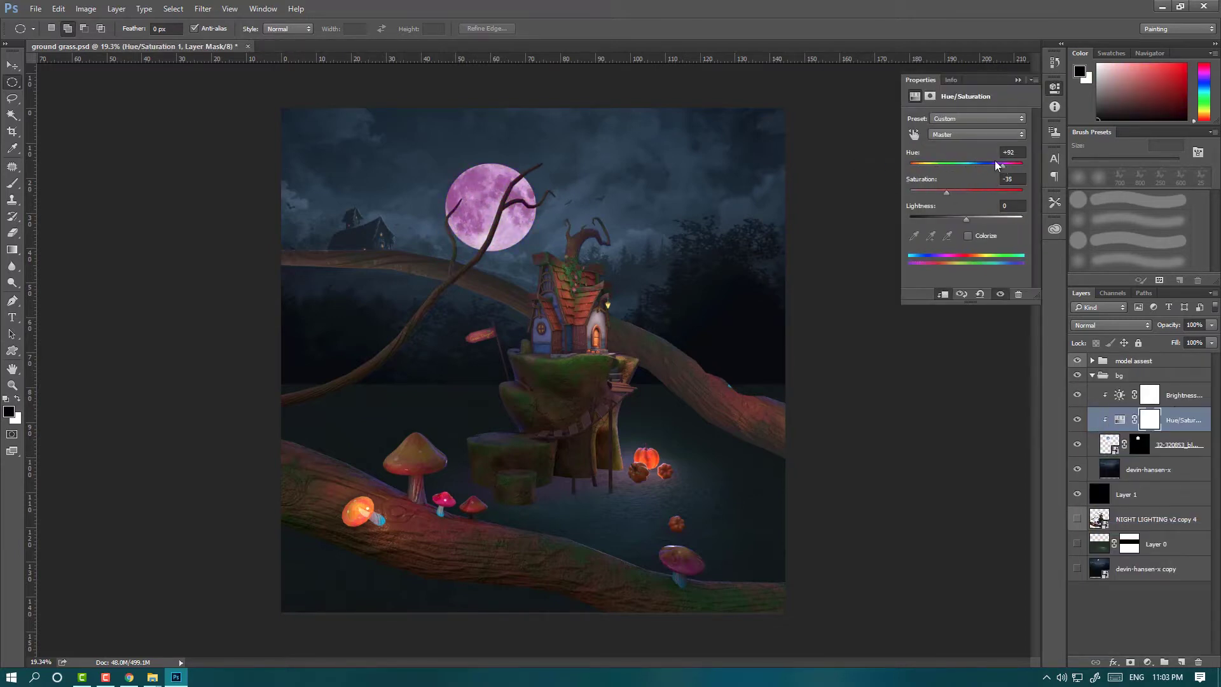
{"action": "left_click", "coordinate": [1017, 80]}
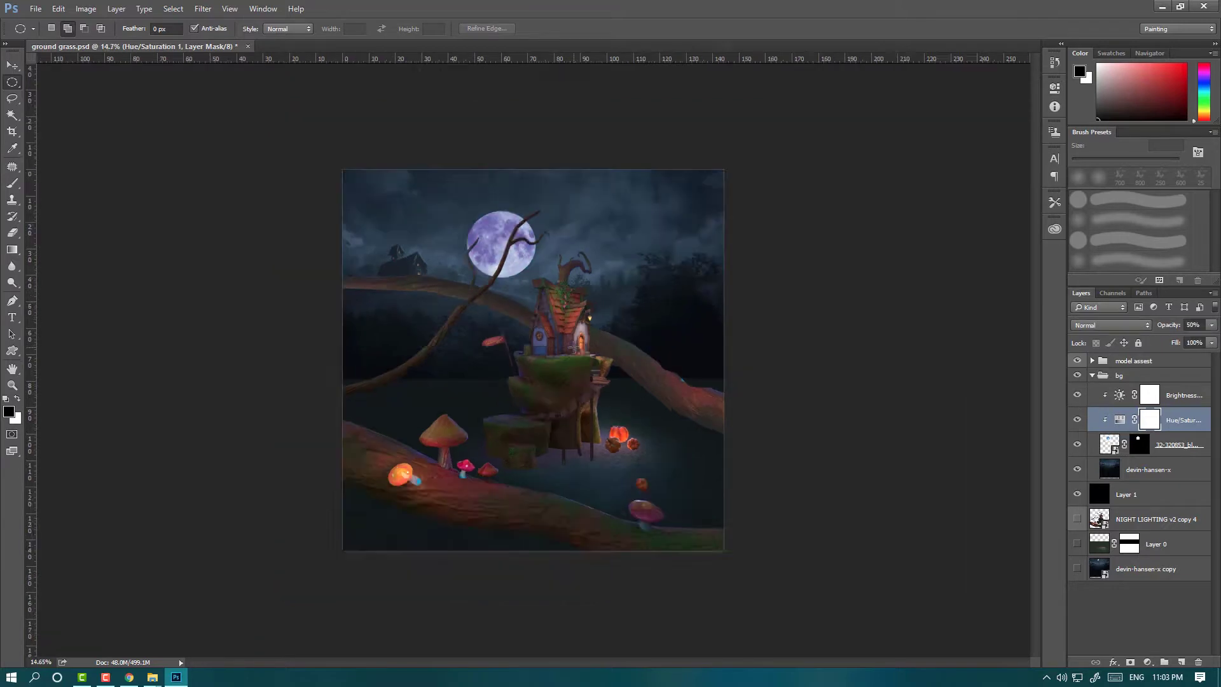
{"action": "key", "text": "ctrl+s"}
{"action": "scroll", "coordinate": [573, 346], "scroll_direction": "up", "scroll_amount": 1}
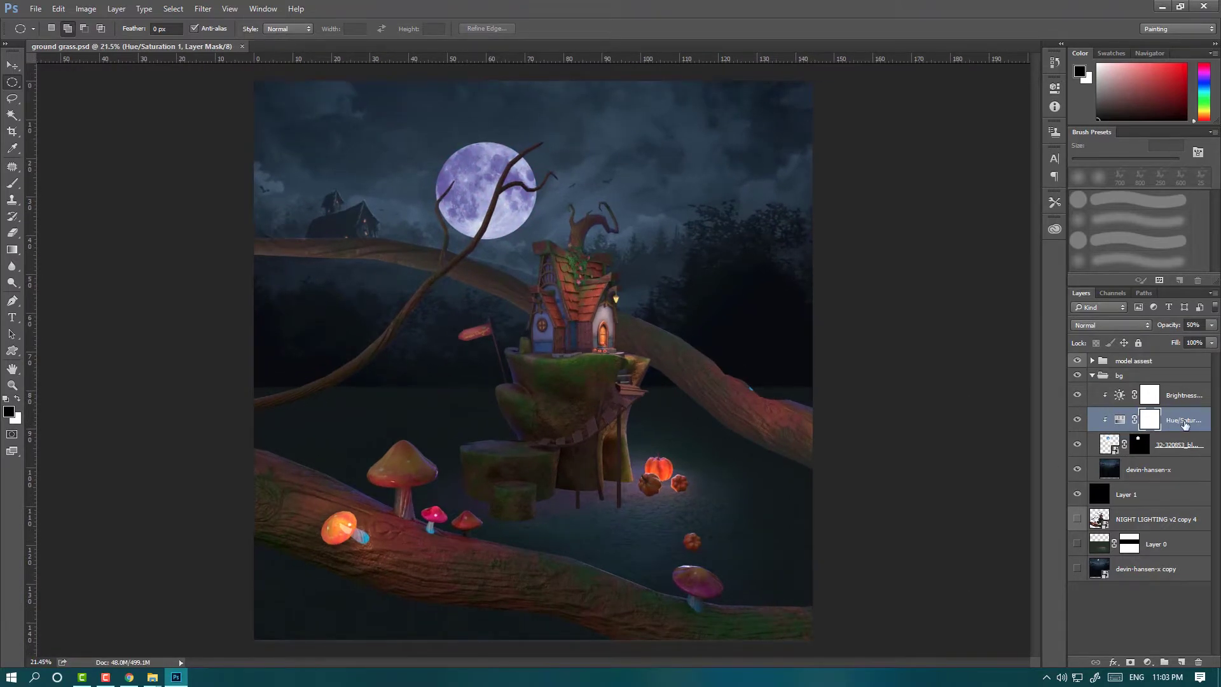
Step: Search Google Images for 'fog png'
{"action": "mouse_move", "coordinate": [151, 677]}
{"action": "left_click", "coordinate": [251, 610]}
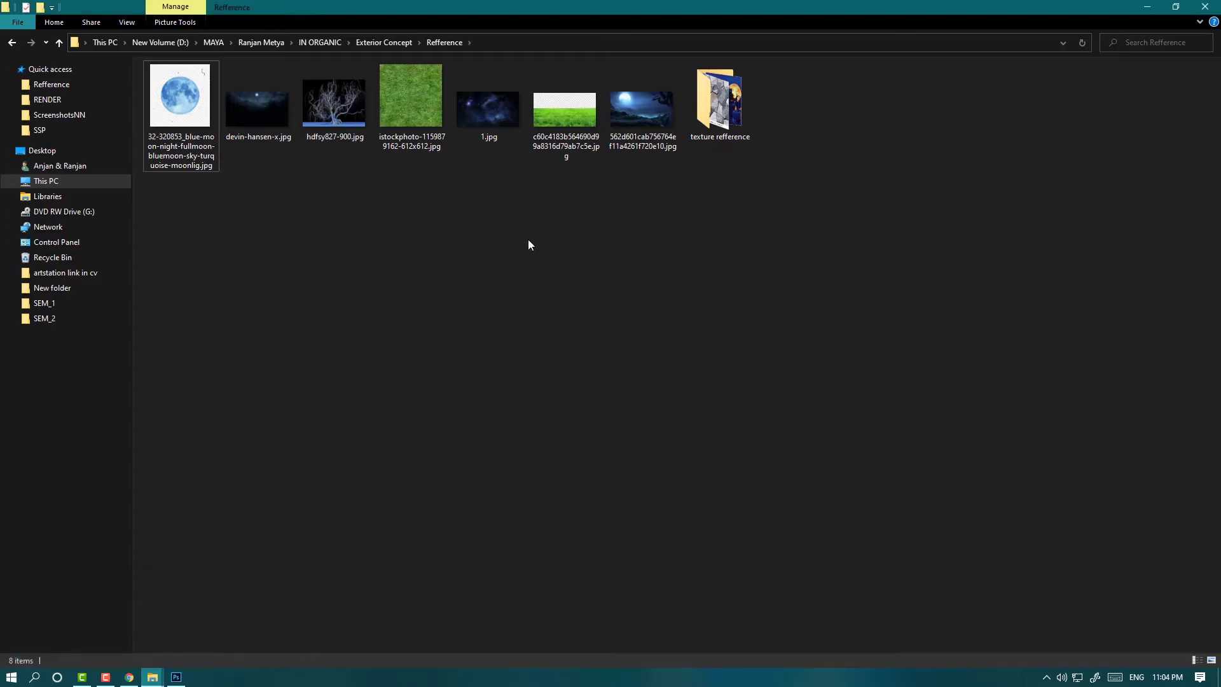
{"action": "left_click", "coordinate": [129, 677]}
{"action": "type", "text": "fog pn"}
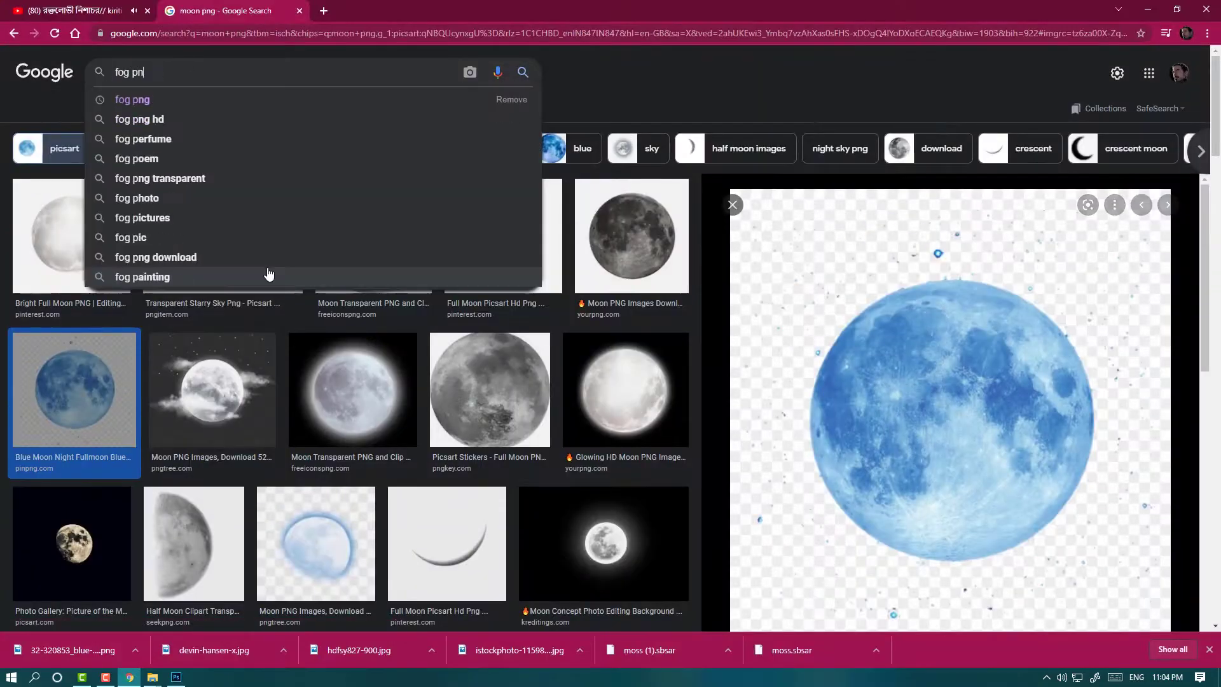
{"action": "type", "text": "g"}
{"action": "key", "text": "Return"}
{"action": "key", "text": "alt+Tab"}
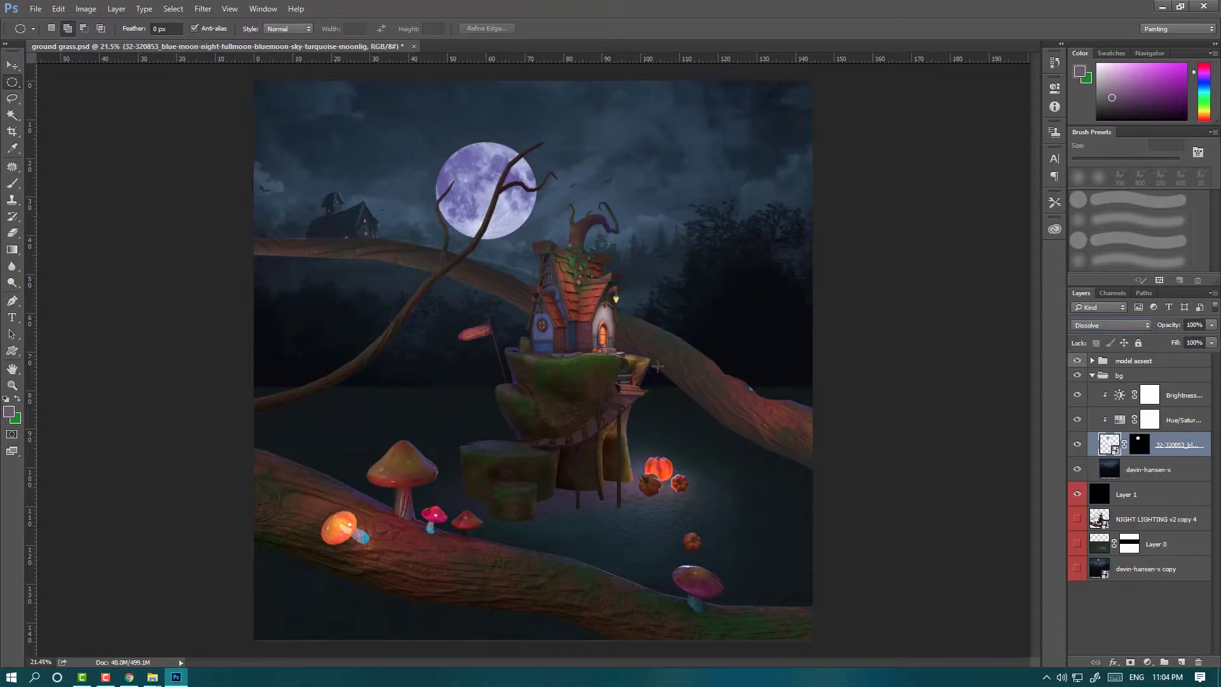
Step: Cycle through the moon's blend modes and try inverting its colours, then undo it
{"action": "key", "text": "shift+plus"}
{"action": "key", "text": "shift+plus"}
{"action": "key", "text": "shift+plus"}
{"action": "key", "text": "shift+plus"}
{"action": "key", "text": "shift+plus"}
{"action": "key", "text": "shift+plus"}
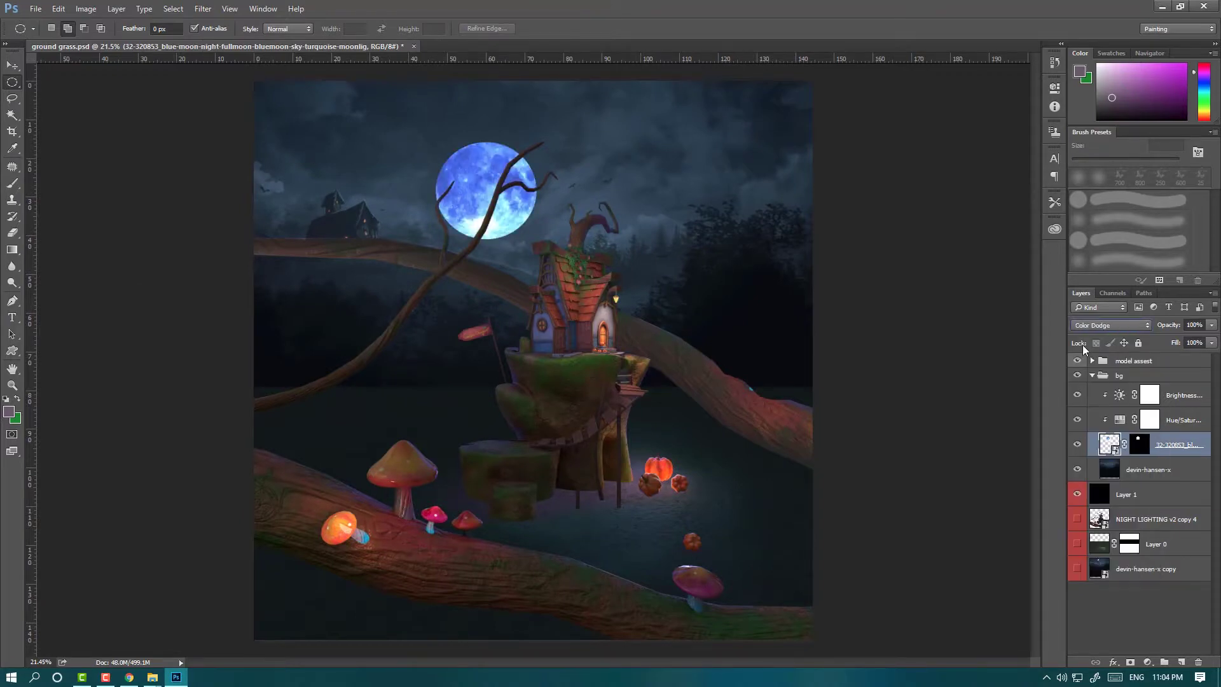
{"action": "key", "text": "shift+plus"}
{"action": "key", "text": "shift+plus"}
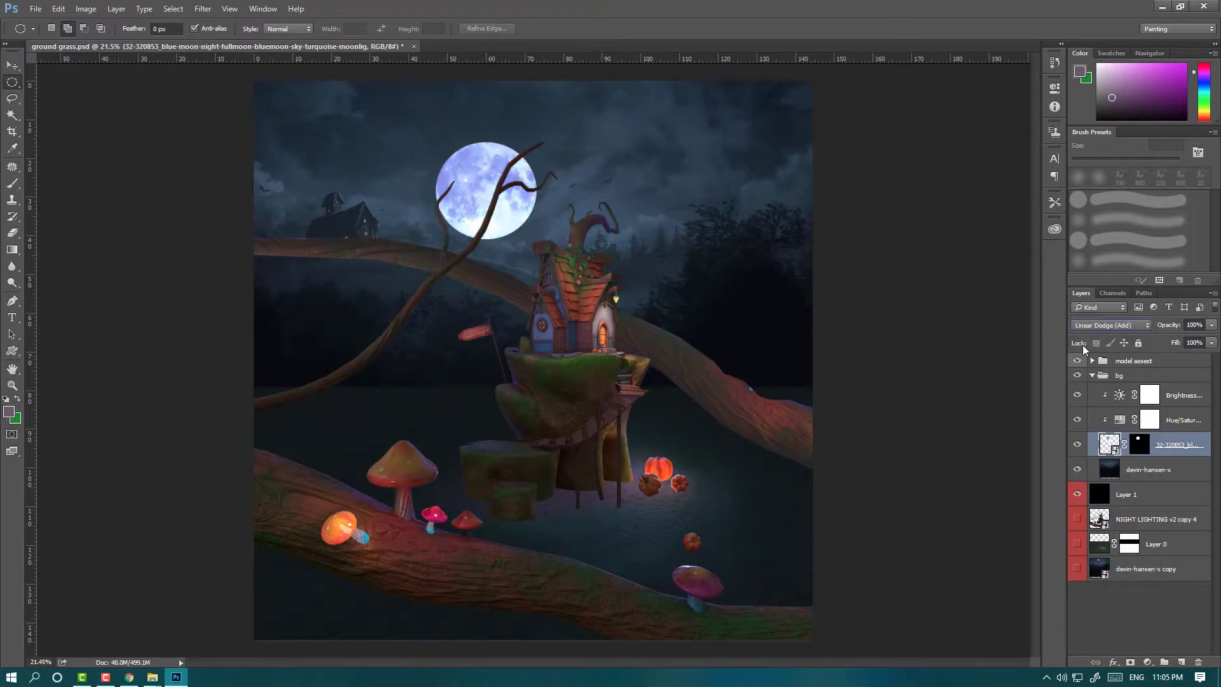
{"action": "key", "text": "shift+plus"}
{"action": "key", "text": "shift+plus"}
{"action": "key", "text": "shift+plus"}
{"action": "key", "text": "shift+plus"}
{"action": "key", "text": "shift+plus"}
{"action": "key", "text": "shift+plus"}
{"action": "key", "text": "shift+plus"}
{"action": "key", "text": "shift+plus"}
{"action": "key", "text": "shift+plus"}
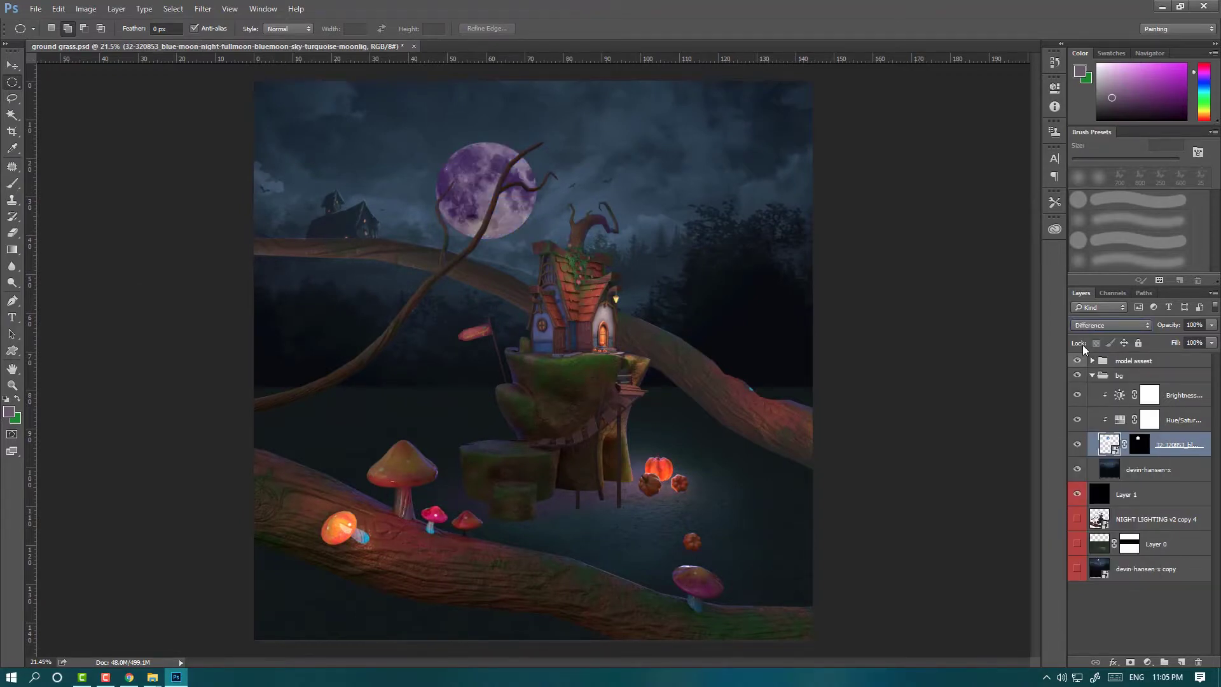
{"action": "key", "text": "shift+plus"}
{"action": "key", "text": "shift+plus"}
{"action": "key", "text": "shift+plus"}
{"action": "key", "text": "ctrl+i"}
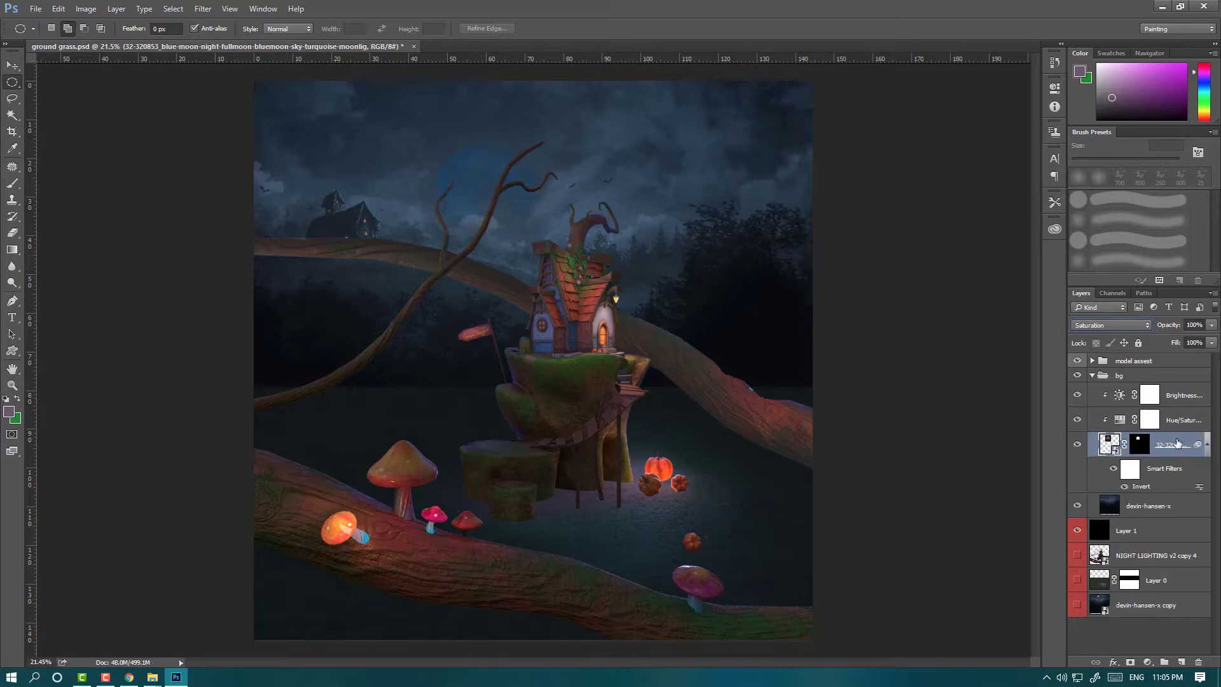
{"action": "key", "text": "ctrl+z"}
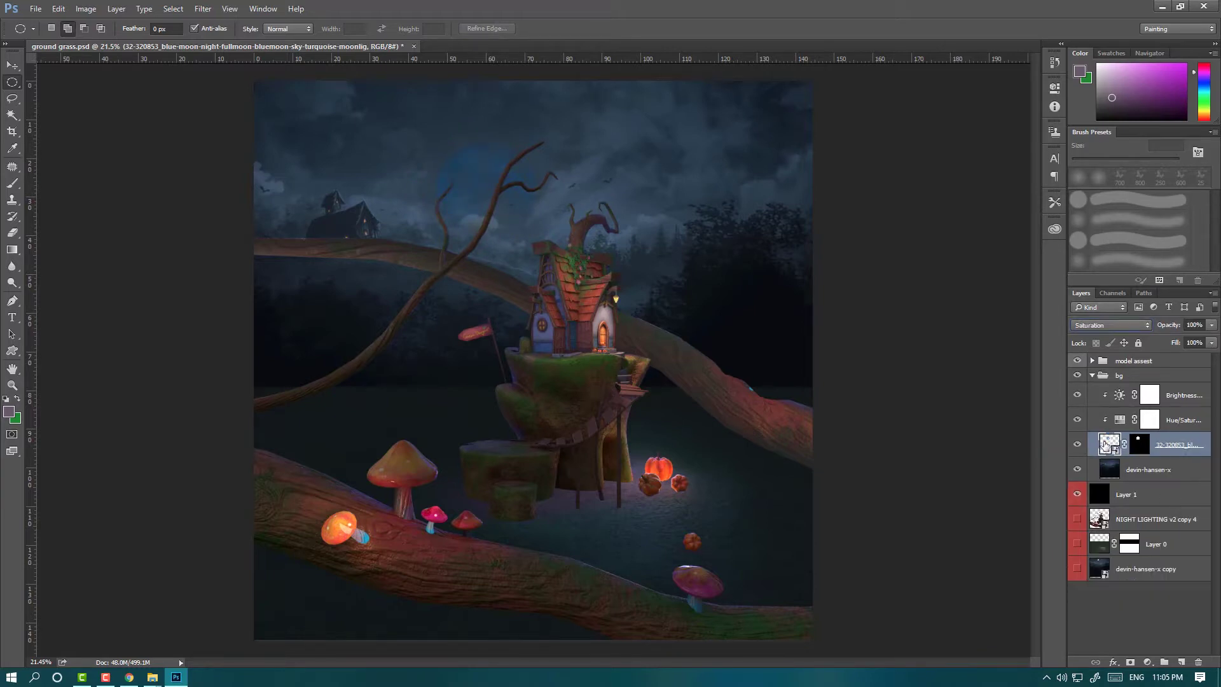
{"action": "key", "text": "ctrl+z"}
{"action": "key", "text": "ctrl+z"}
Step: Try filling a new empty layer with colour, then undo it
{"action": "left_click", "coordinate": [1136, 72]}
{"action": "key", "text": "ctrl+shift+alt+n"}
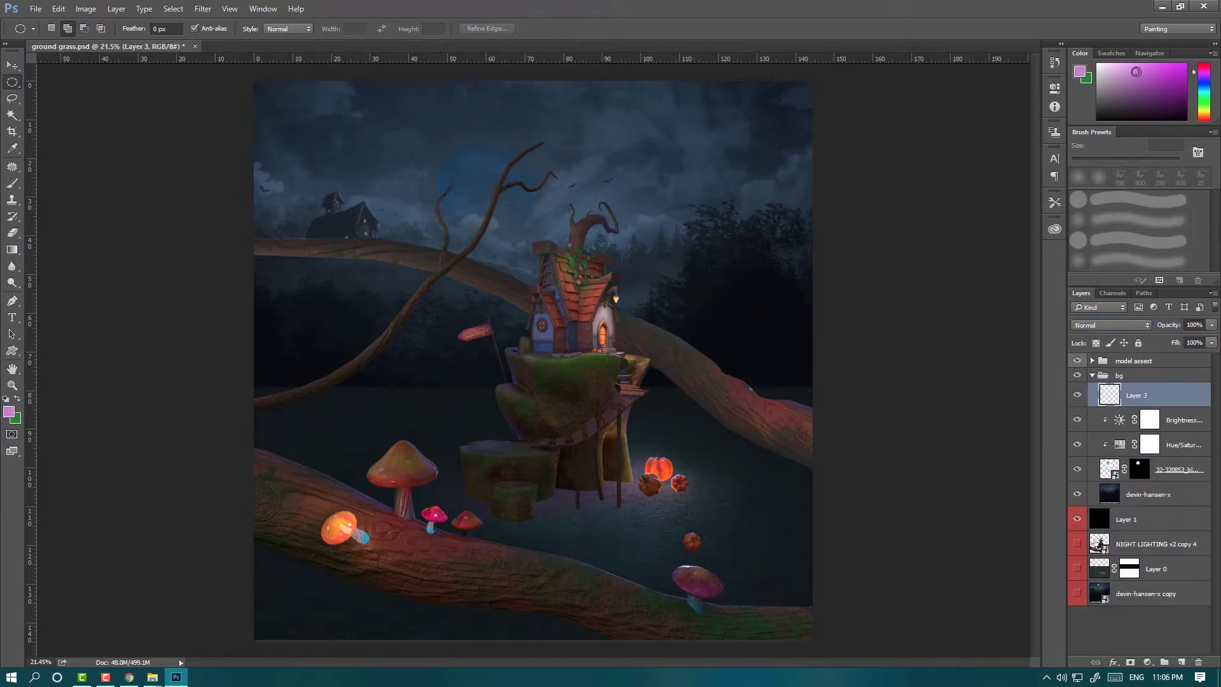
{"action": "key", "text": "ctrl+BackSpace"}
{"action": "key", "text": "ctrl+alt+z"}
{"action": "key", "text": "ctrl+alt+z"}
{"action": "key", "text": "ctrl+alt+z"}
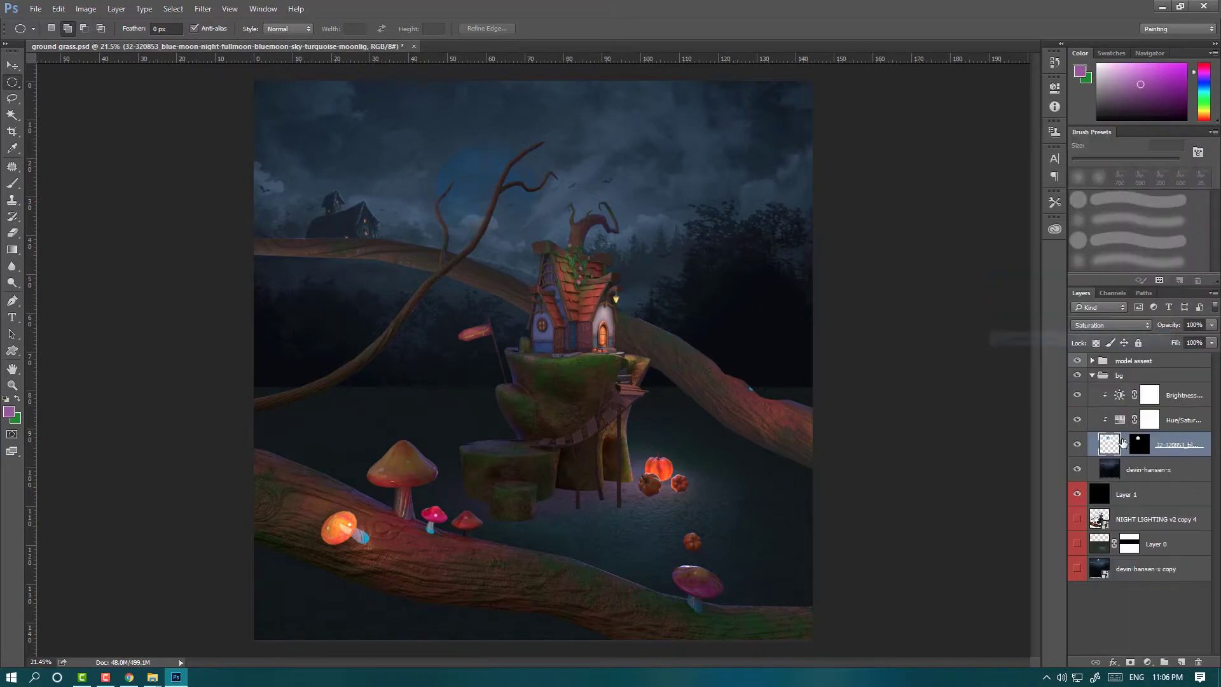
{"action": "key", "text": "alt+i"}
{"action": "key", "text": "Escape"}
Step: Set the moon to Luminosity blend and drag a smoke image into the composite
{"action": "key", "text": "ctrl+minus"}
{"action": "key", "text": "shift+alt+n"}
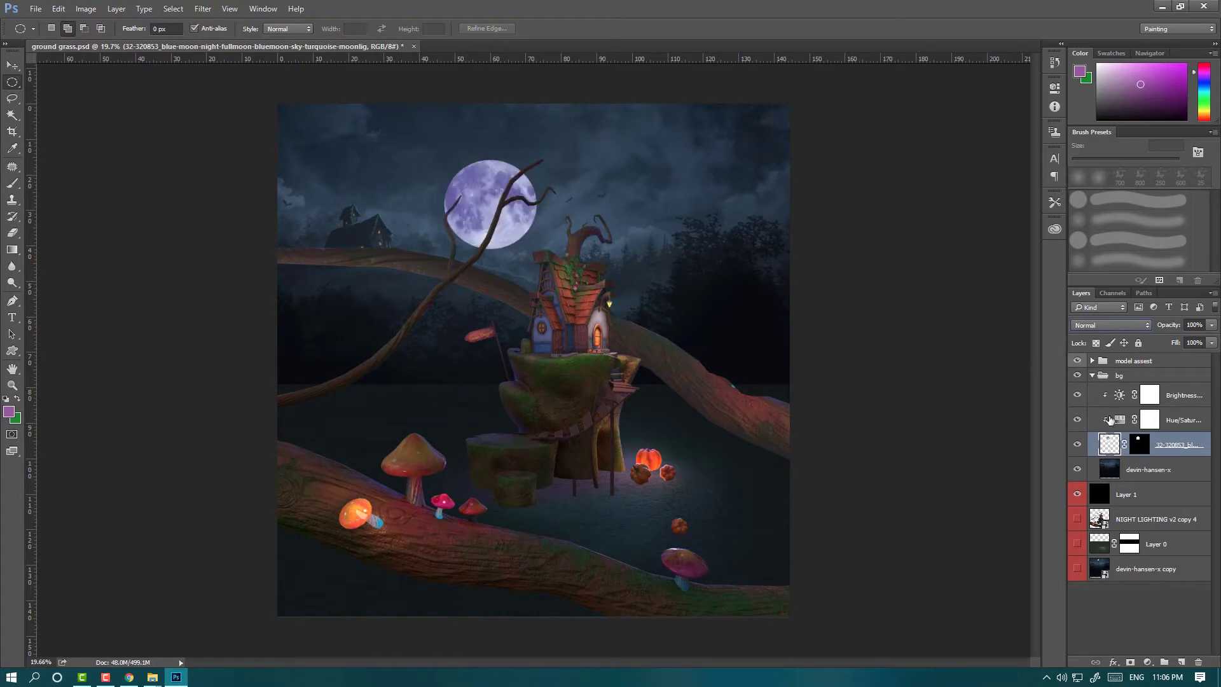
{"action": "key", "text": "shift+alt+c"}
{"action": "key", "text": "shift+alt+y"}
{"action": "key", "text": "ctrl+plus"}
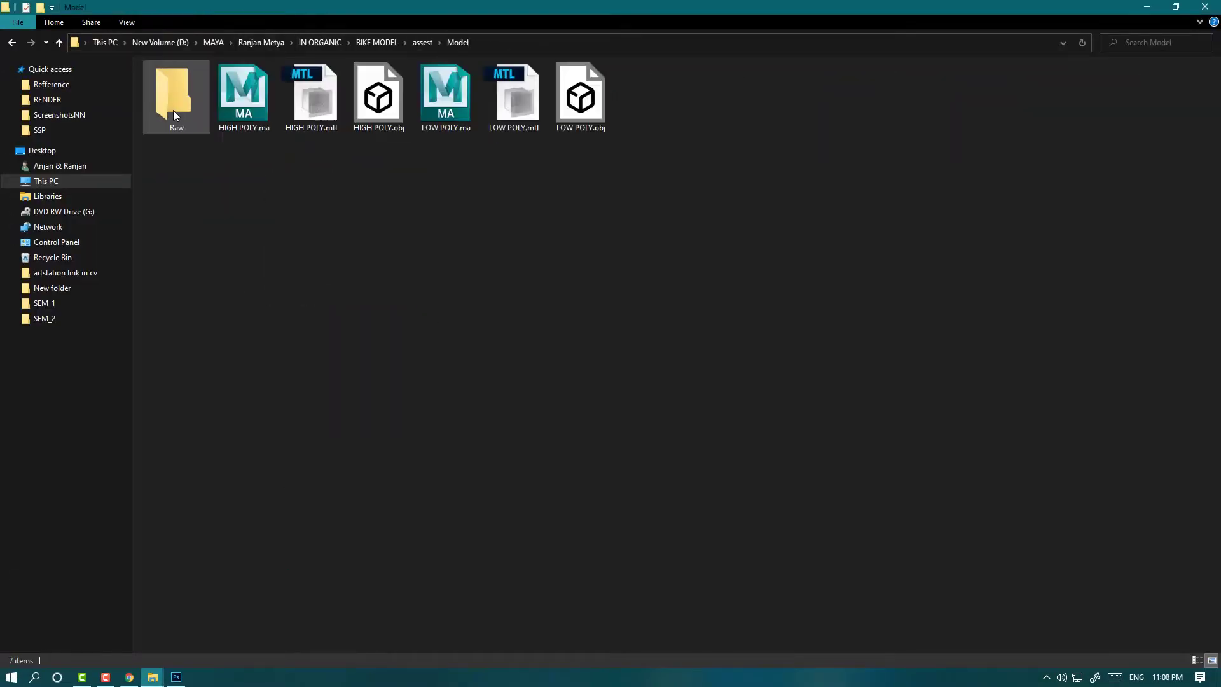
{"action": "left_click_drag", "start_coordinate": [986, 108], "coordinate": [533, 360]}
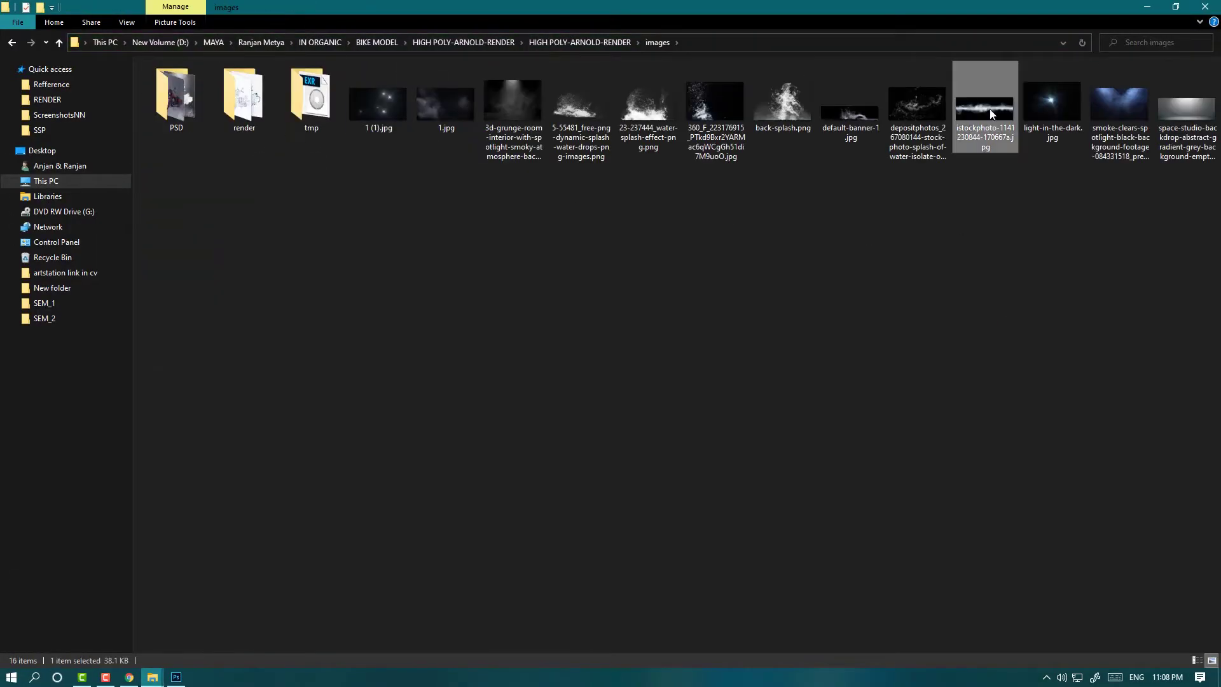
Step: Commit the fog strip, clip the adjustments to the layer beneath, and delete the old strip
{"action": "key", "text": "Return"}
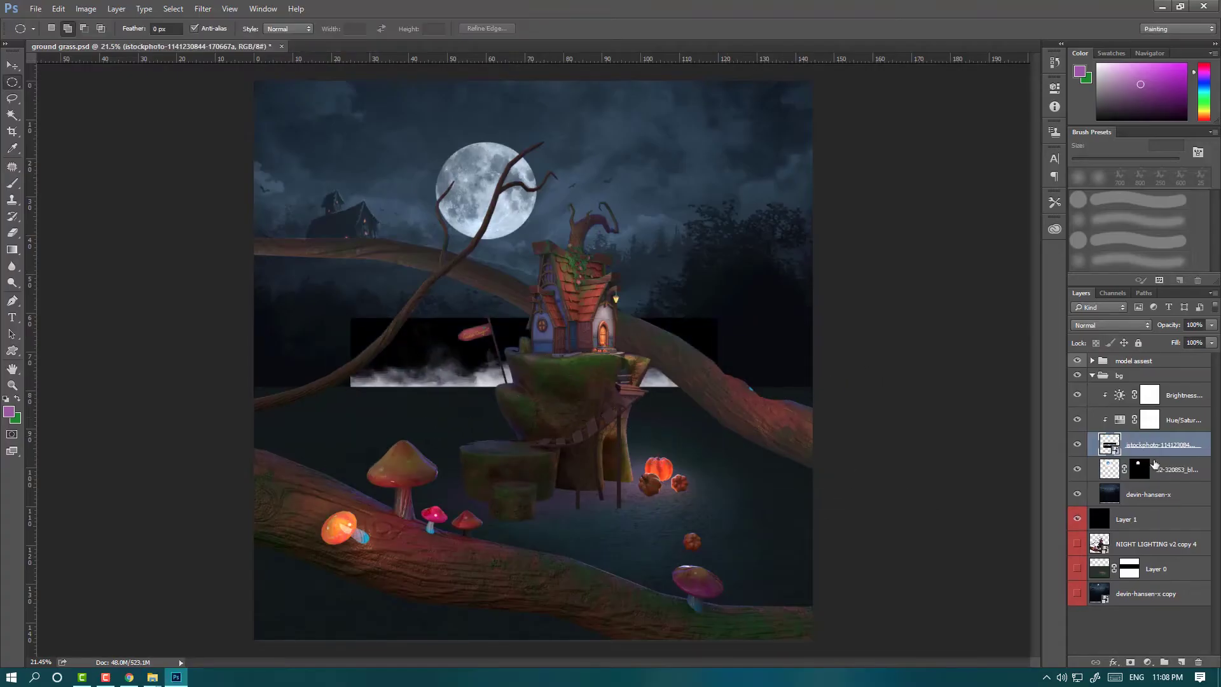
{"action": "key", "text": "ctrl+shift+bracketright"}
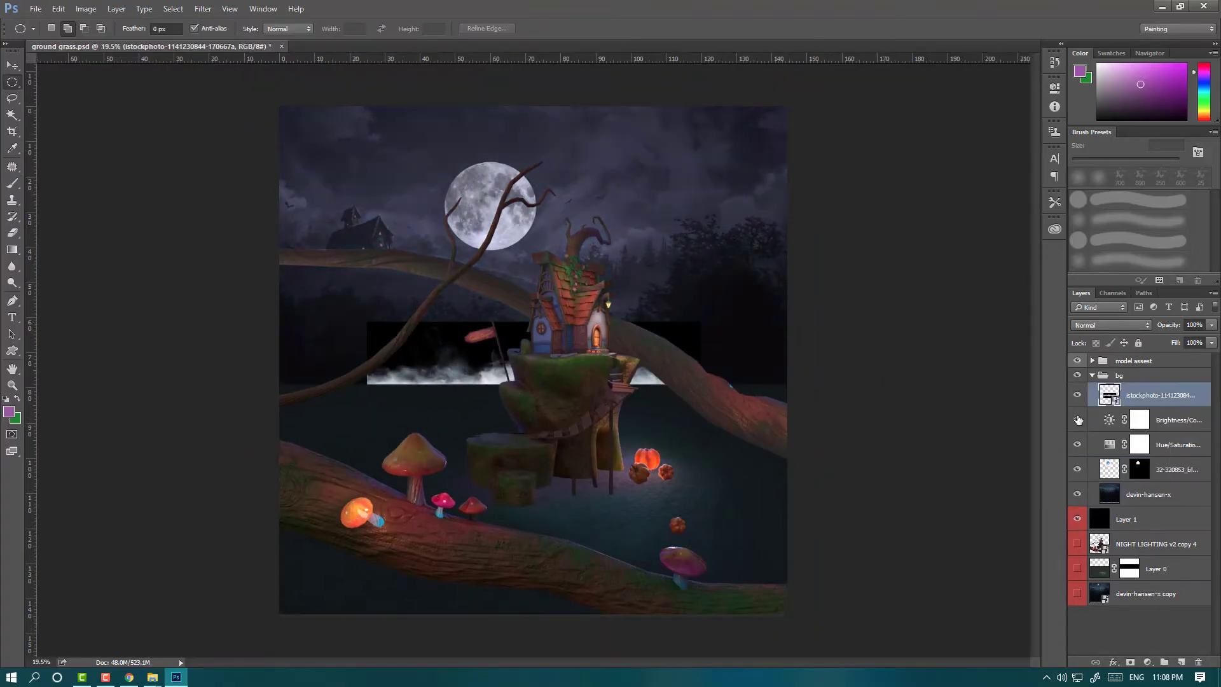
{"action": "left_click", "coordinate": [1112, 420]}
{"action": "left_click", "coordinate": [1112, 444], "text": "shift"}
{"action": "left_click_drag", "start_coordinate": [1132, 444], "coordinate": [1127, 390]}
{"action": "key", "text": "ctrl+z"}
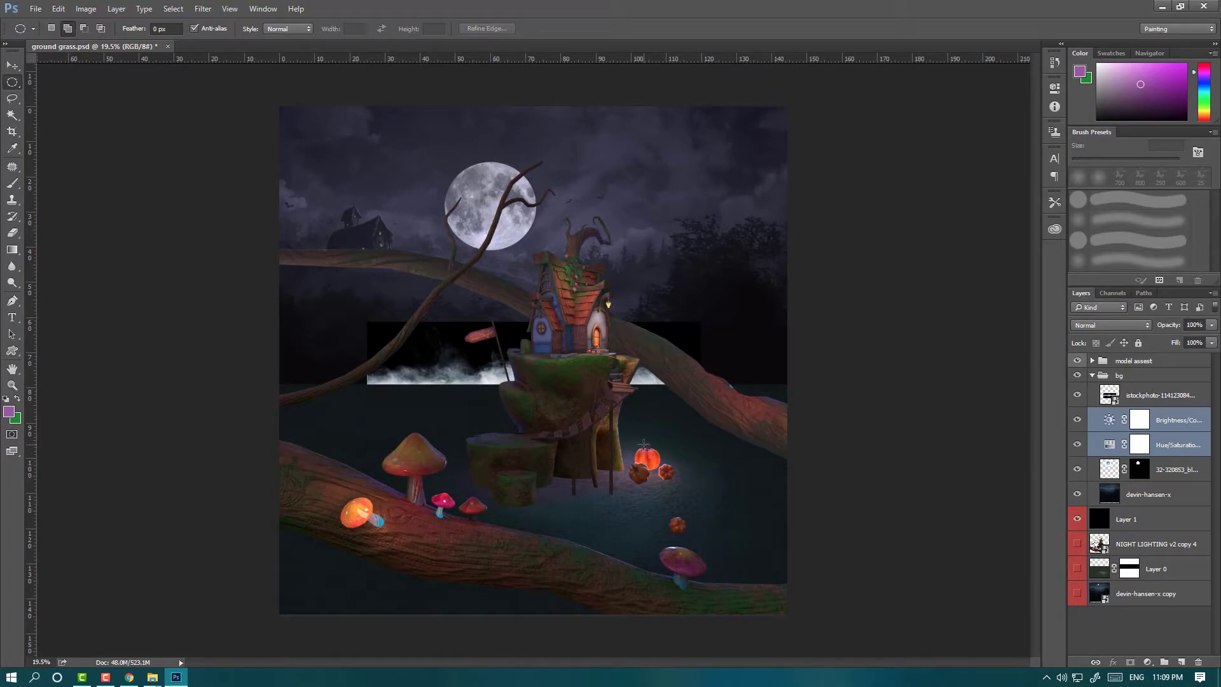
{"action": "key", "text": "ctrl+alt+g"}
{"action": "key", "text": "Delete"}
Step: Place a new fog image and move Layer 0 copy with its adjustments into bg
{"action": "key", "text": "alt+Tab"}
{"action": "left_click_drag", "start_coordinate": [967, 127], "coordinate": [766, 460]}
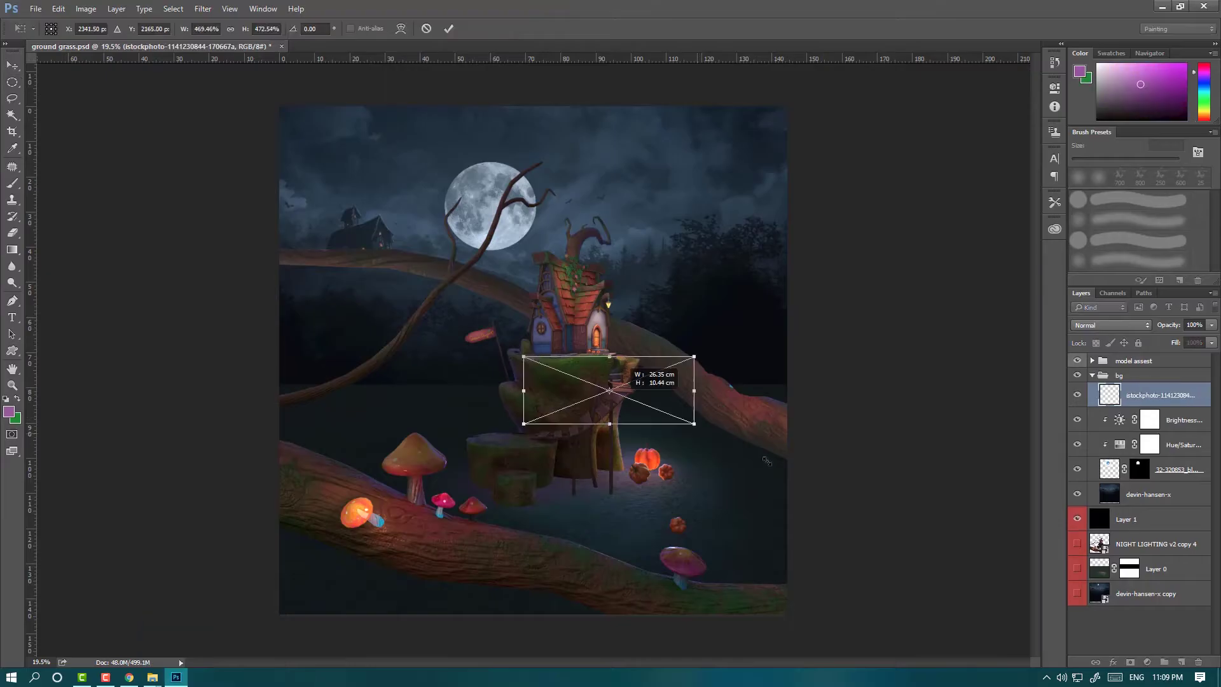
{"action": "key", "text": "Return"}
{"action": "left_click", "coordinate": [1103, 360]}
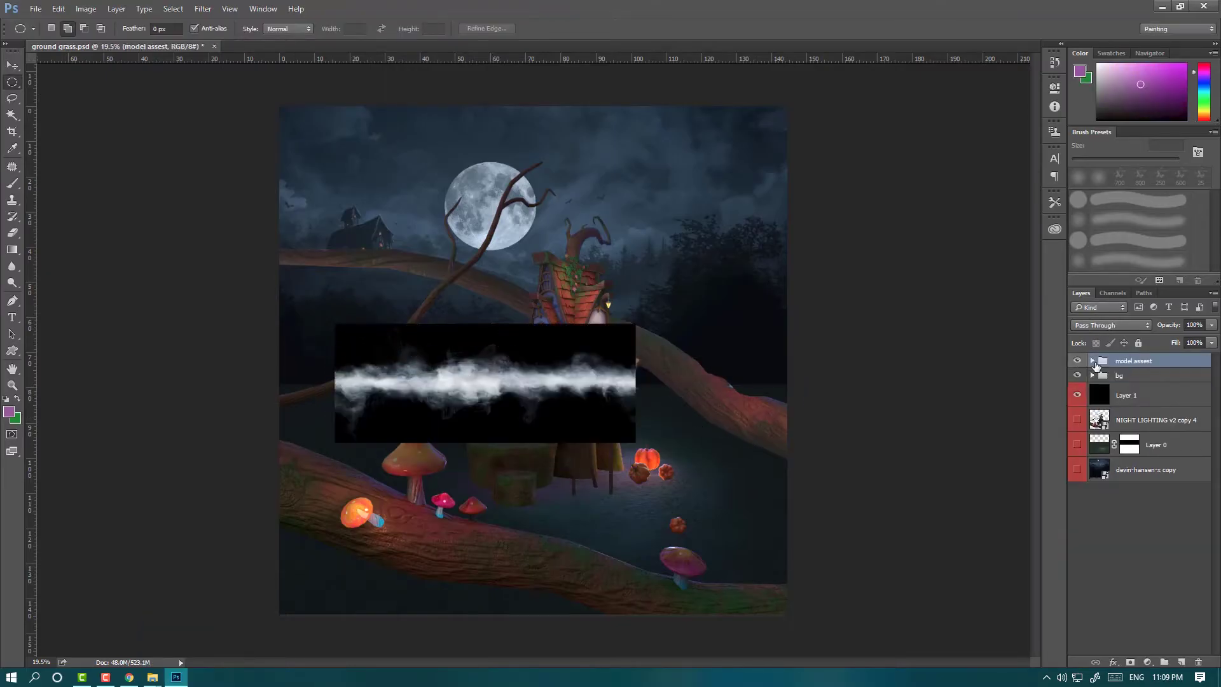
{"action": "left_click", "coordinate": [1092, 361]}
{"action": "left_click", "coordinate": [1173, 553]}
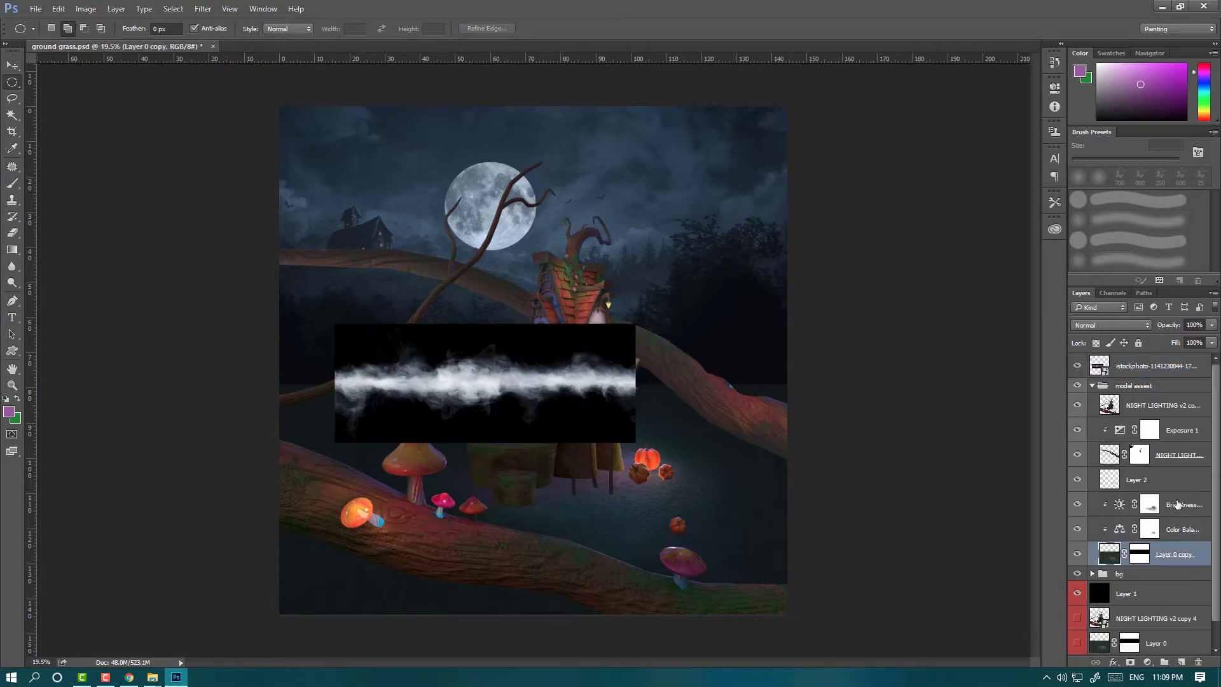
{"action": "left_click", "coordinate": [1177, 504], "text": "shift"}
{"action": "left_click_drag", "start_coordinate": [1176, 504], "coordinate": [1119, 573]}
{"action": "left_click", "coordinate": [1091, 361]}
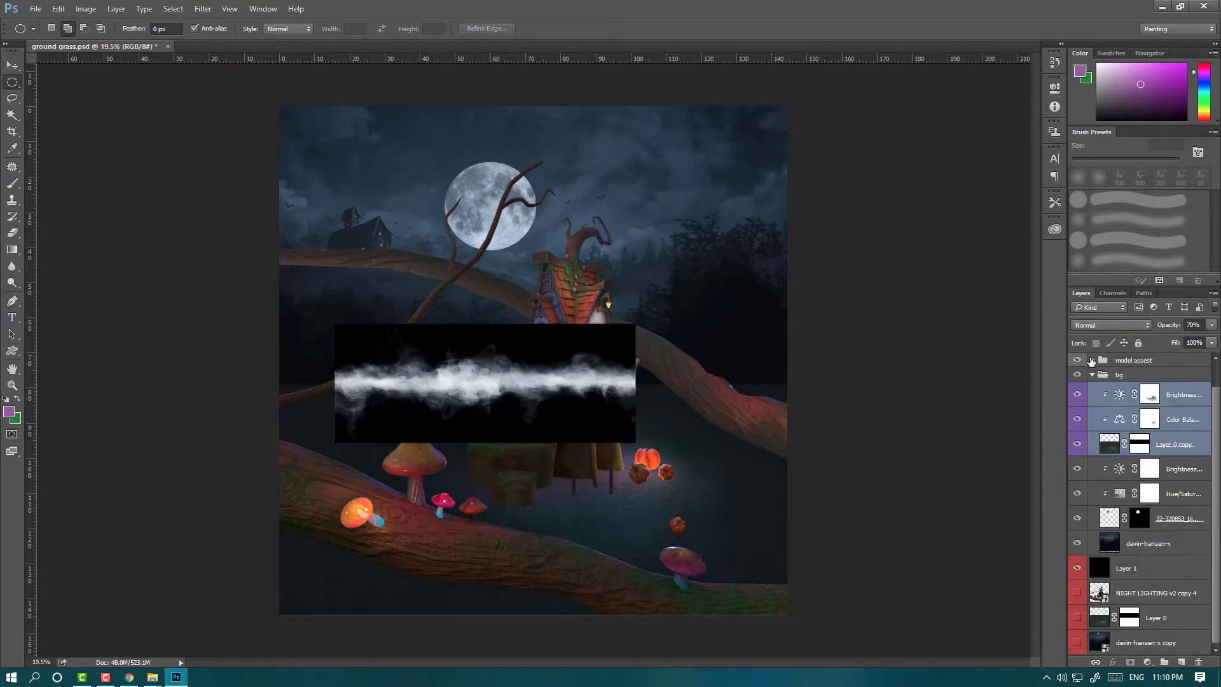
Step: Put the fog atop bg in Screen mode, stretched full width at 50% opacity
{"action": "left_click_drag", "start_coordinate": [1151, 386], "coordinate": [1138, 420]}
{"action": "left_click", "coordinate": [1091, 360]}
{"action": "left_click", "coordinate": [1111, 324]}
{"action": "left_click", "coordinate": [1112, 453]}
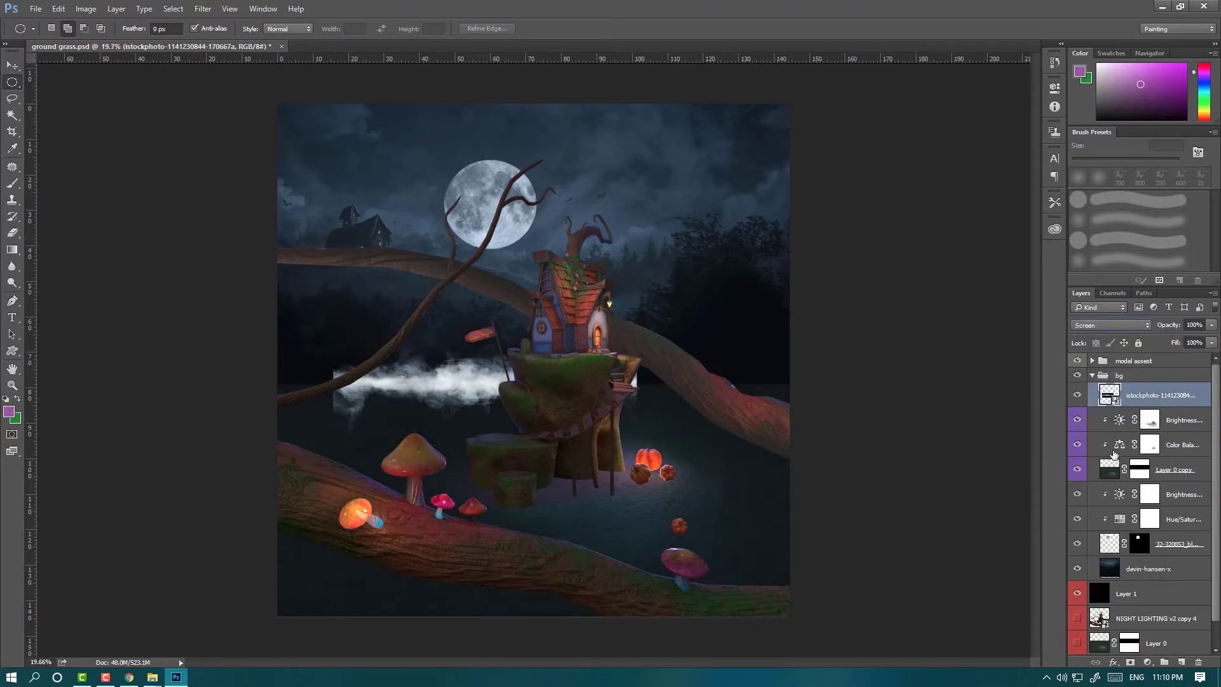
{"action": "key", "text": "ctrl+t"}
{"action": "left_click_drag", "start_coordinate": [335, 411], "coordinate": [272, 381]}
{"action": "key", "text": "Return"}
{"action": "key", "text": "5"}
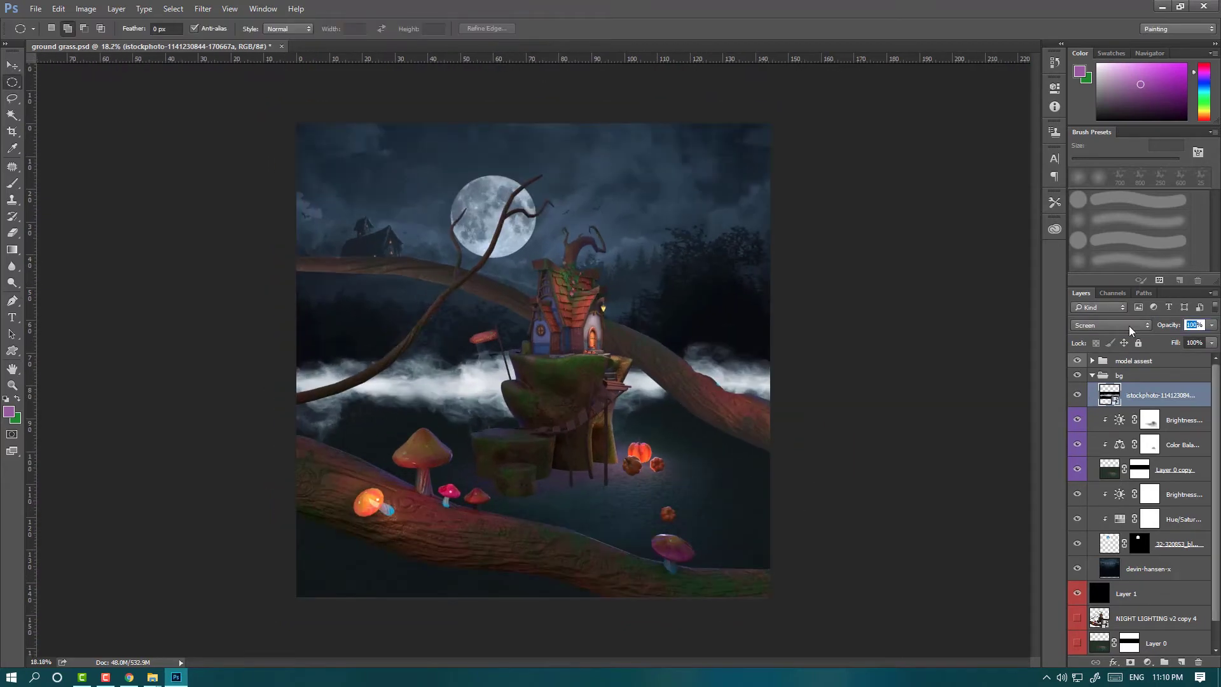
Step: Reconfirm Screen as the fog layer's blending mode
{"action": "left_click", "coordinate": [1095, 324]}
{"action": "scroll", "coordinate": [1081, 326], "scroll_direction": "up", "scroll_amount": 2}
{"action": "scroll", "coordinate": [1082, 326], "scroll_direction": "up", "scroll_amount": 1}
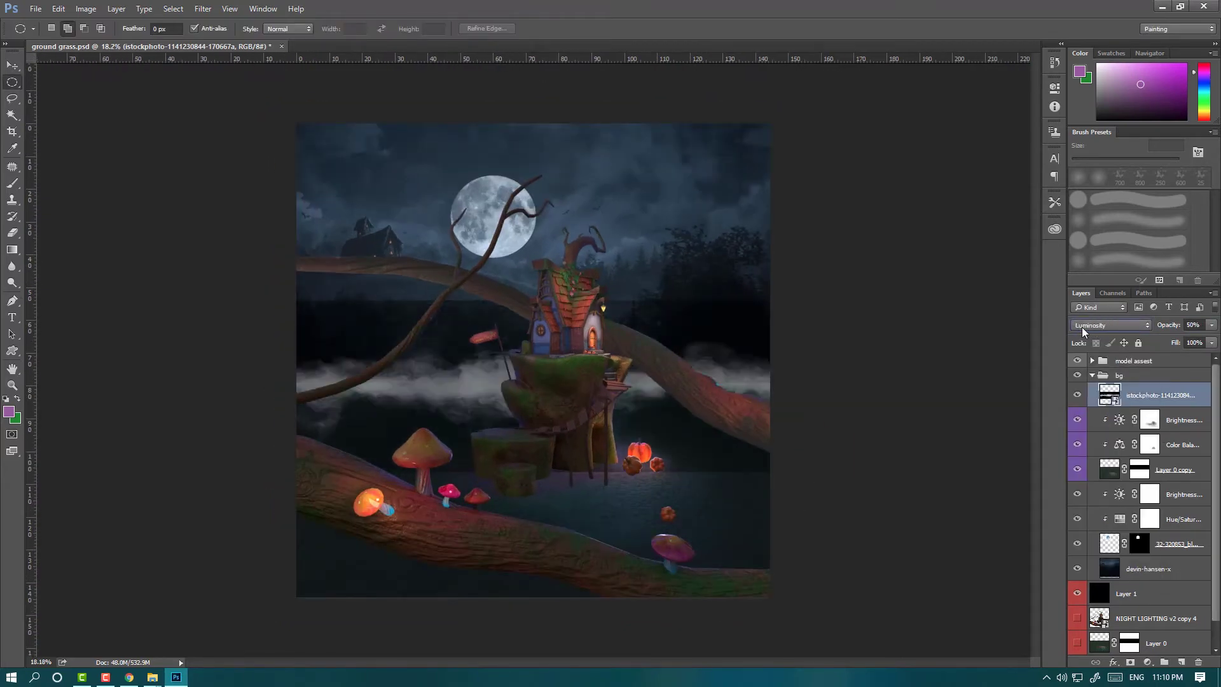
{"action": "left_click", "coordinate": [1081, 327]}
{"action": "left_click", "coordinate": [1094, 356]}
Step: Apply a Gaussian Blur to the fog band and adjust the fog layer's opacity
{"action": "left_click", "coordinate": [203, 8]}
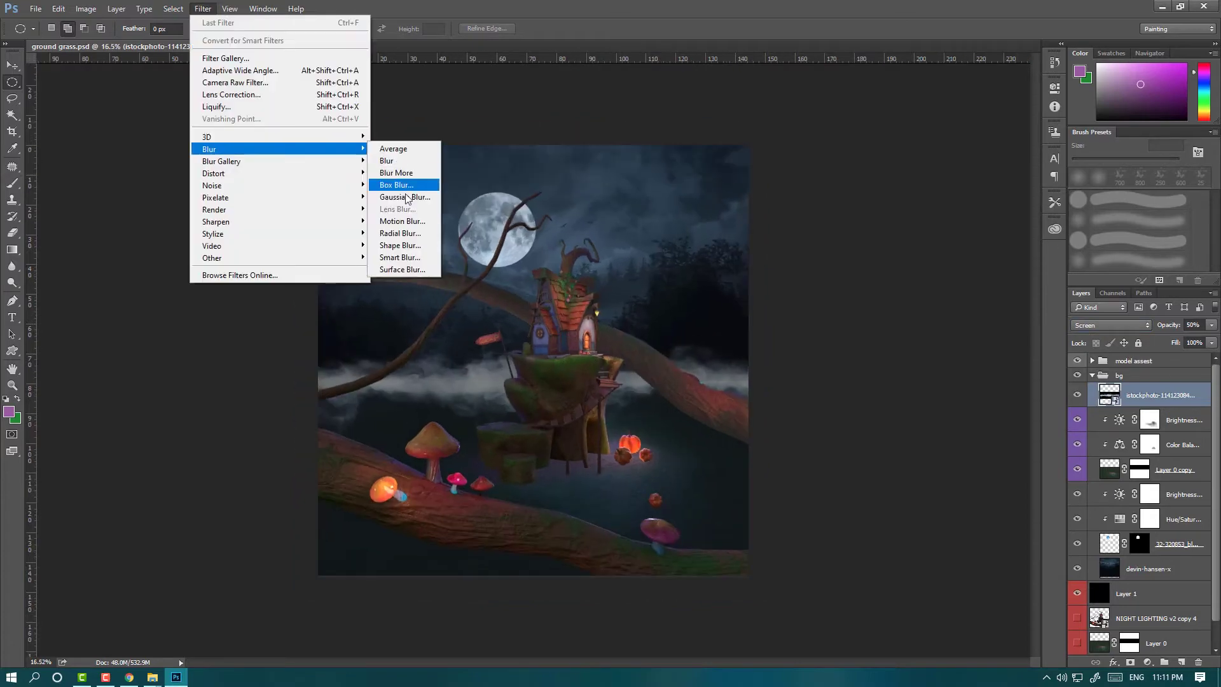
{"action": "left_click", "coordinate": [410, 180]}
{"action": "left_click", "coordinate": [959, 298]}
{"action": "key", "text": "7"}
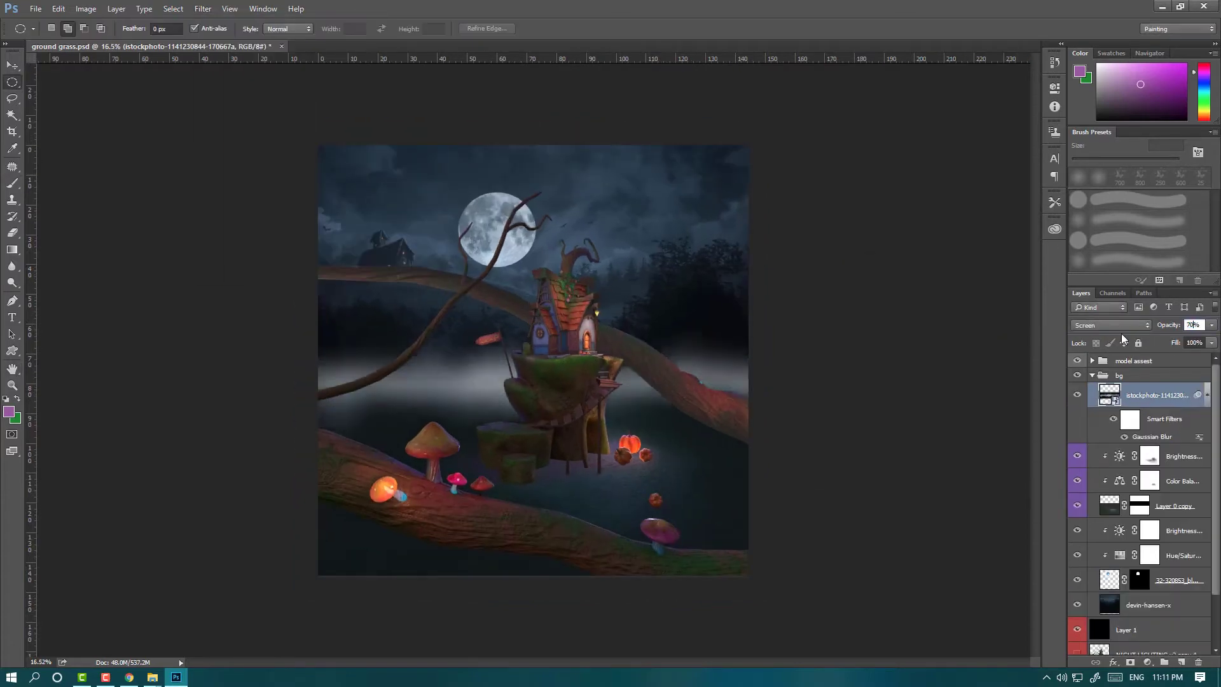
{"action": "left_click_drag", "start_coordinate": [1207, 343], "coordinate": [1211, 343]}
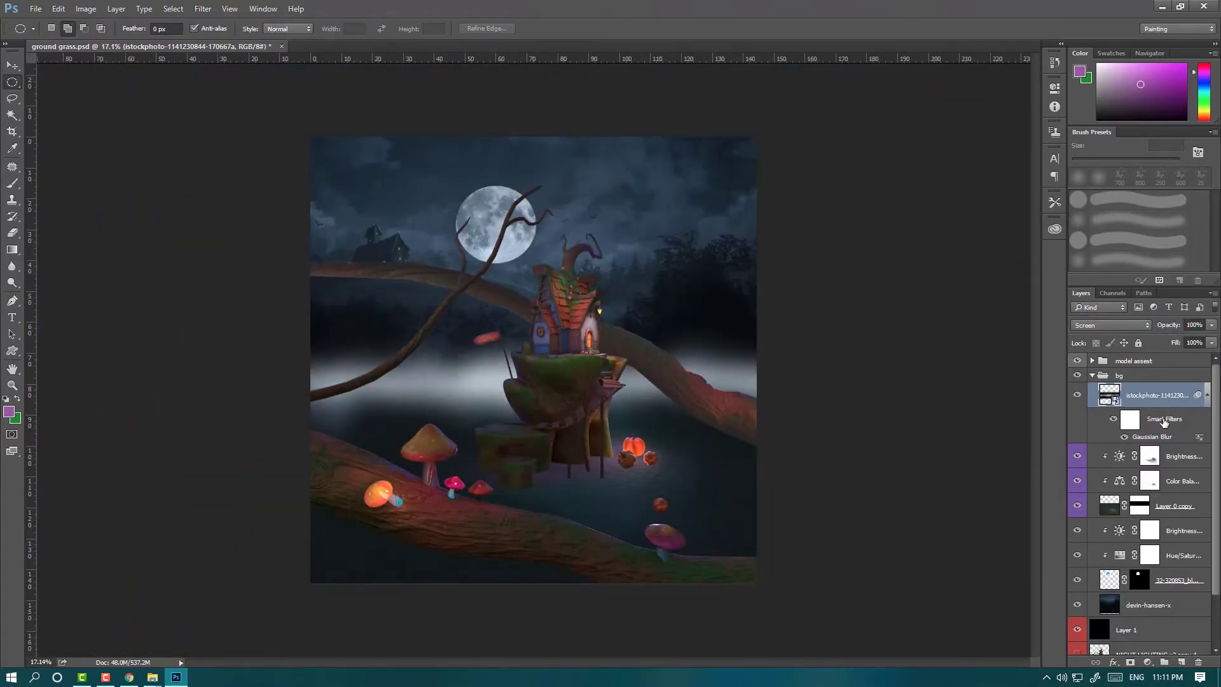
{"action": "double_click", "coordinate": [1199, 438]}
{"action": "left_click", "coordinate": [680, 193]}
Step: Revisit the Gaussian Blur settings and lower the blur filter's blending opacity
{"action": "left_click", "coordinate": [202, 8]}
{"action": "double_click", "coordinate": [1151, 436]}
{"action": "left_click", "coordinate": [959, 297]}
{"action": "double_click", "coordinate": [1199, 436]}
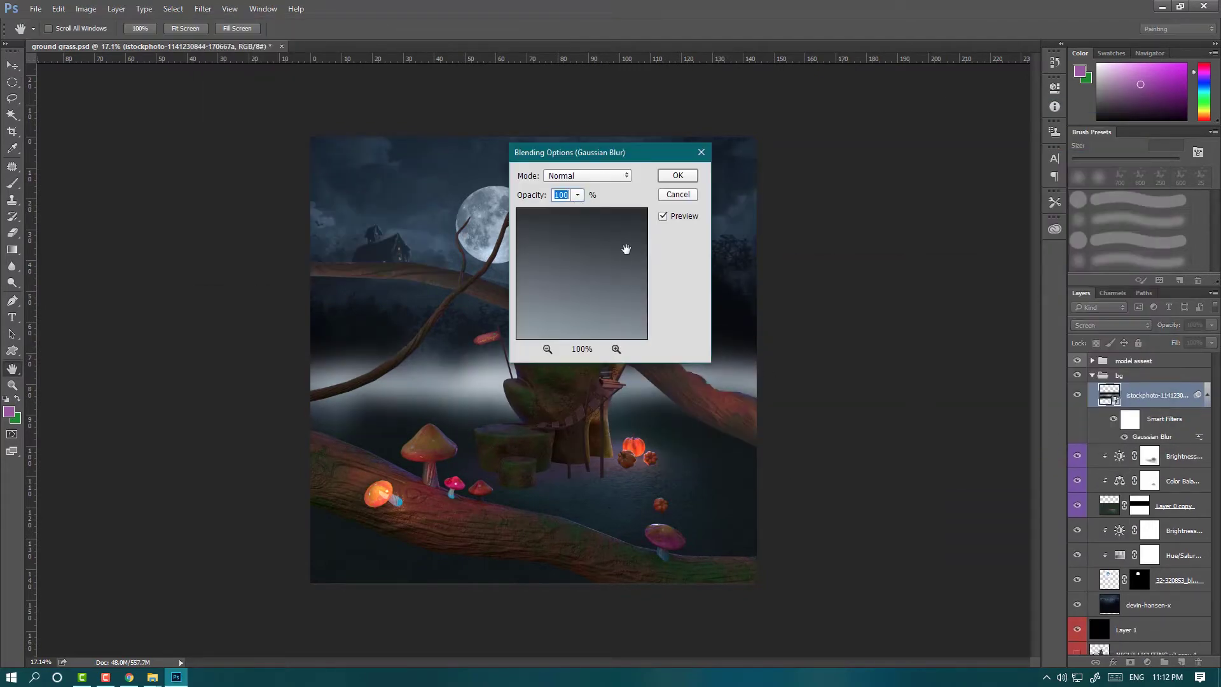
{"action": "left_click", "coordinate": [576, 195]}
{"action": "left_click", "coordinate": [677, 175]}
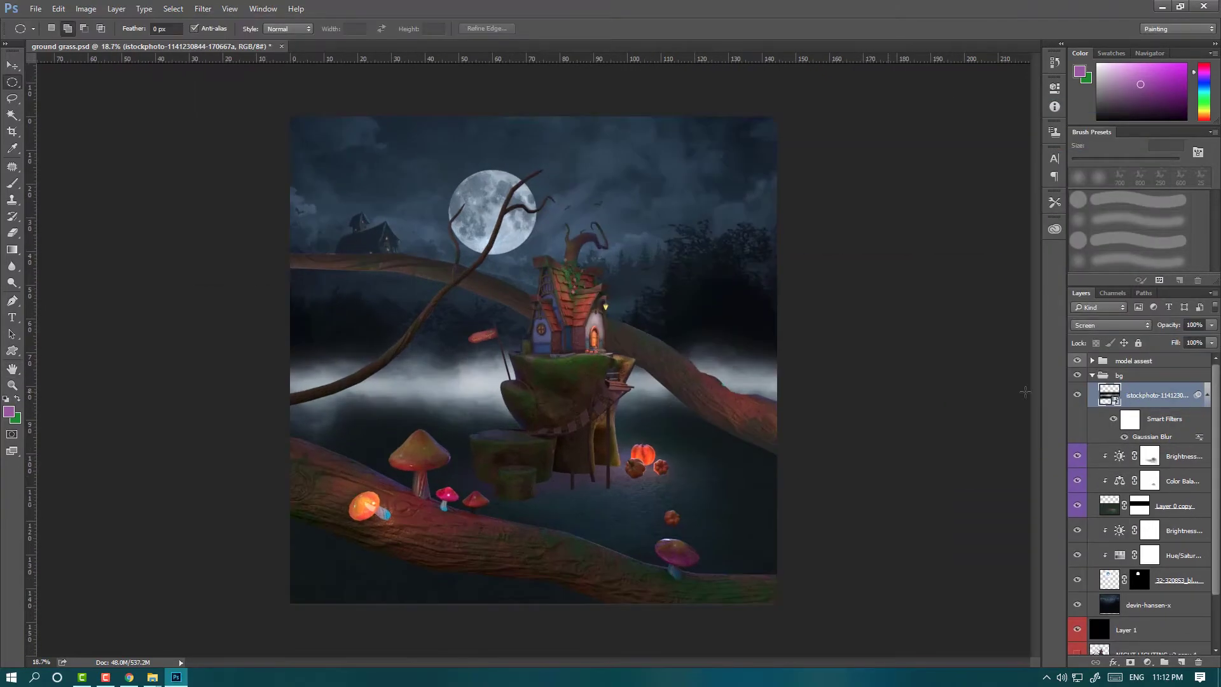
Step: Squash the fog band down from the top with Free Transform
{"action": "key", "text": "ctrl+t"}
{"action": "left_click_drag", "start_coordinate": [540, 294], "coordinate": [547, 324]}
{"action": "key", "text": "Return"}
Step: Darken the fog to brightness -150 and shift its midtones toward blue with Color Balance
{"action": "scroll", "coordinate": [534, 356], "scroll_direction": "up", "scroll_amount": 1}
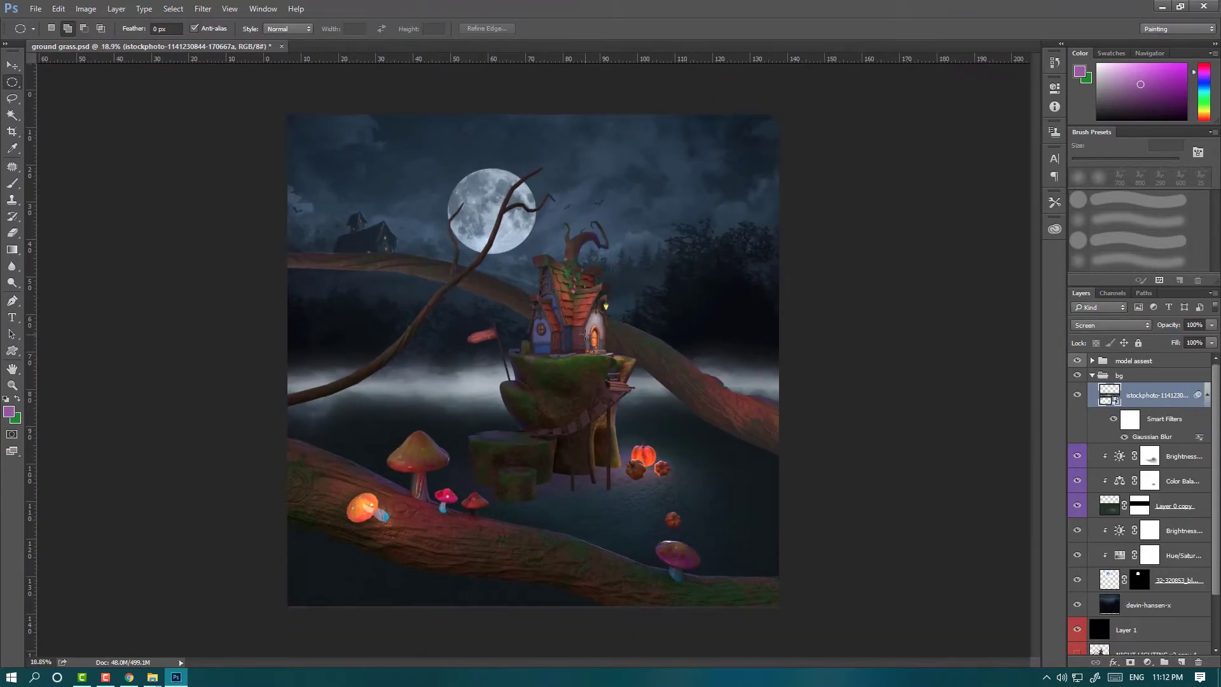
{"action": "left_click_drag", "start_coordinate": [966, 151], "coordinate": [909, 151]}
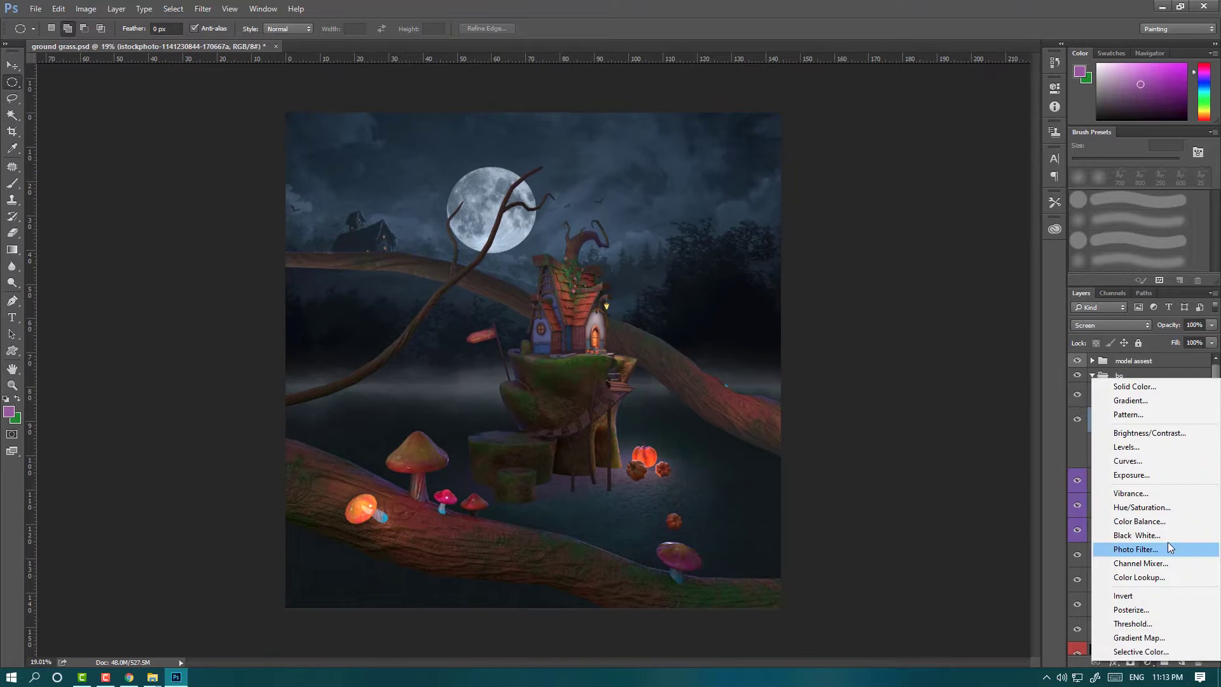
{"action": "left_click", "coordinate": [1138, 521]}
{"action": "left_click_drag", "start_coordinate": [949, 187], "coordinate": [981, 187]}
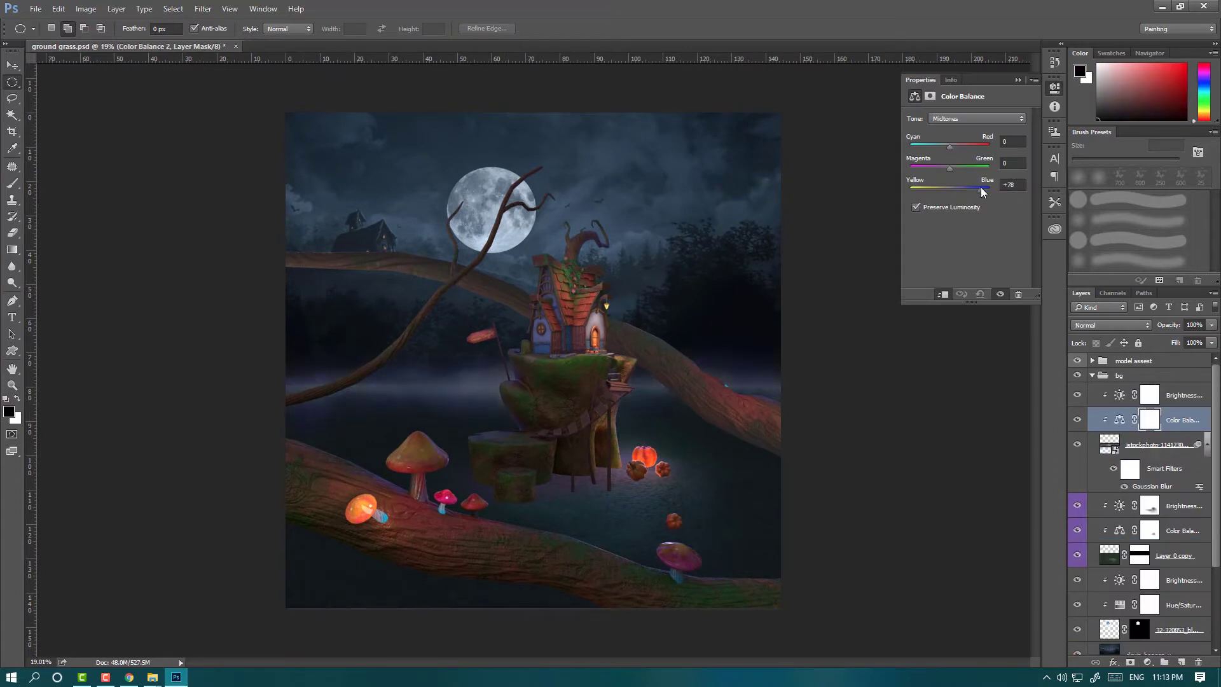
Step: Brush the colour shift off the right branch in the mask, then add a new empty layer
{"action": "key", "text": "b"}
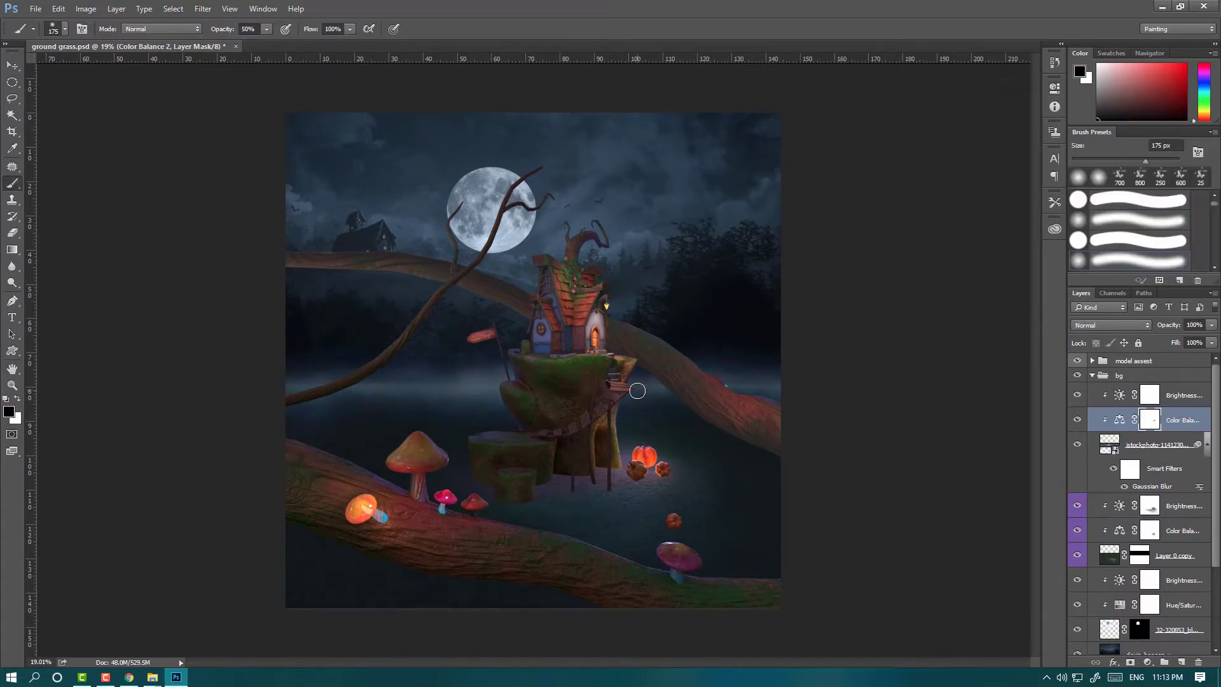
{"action": "key", "text": "alt+bracketright"}
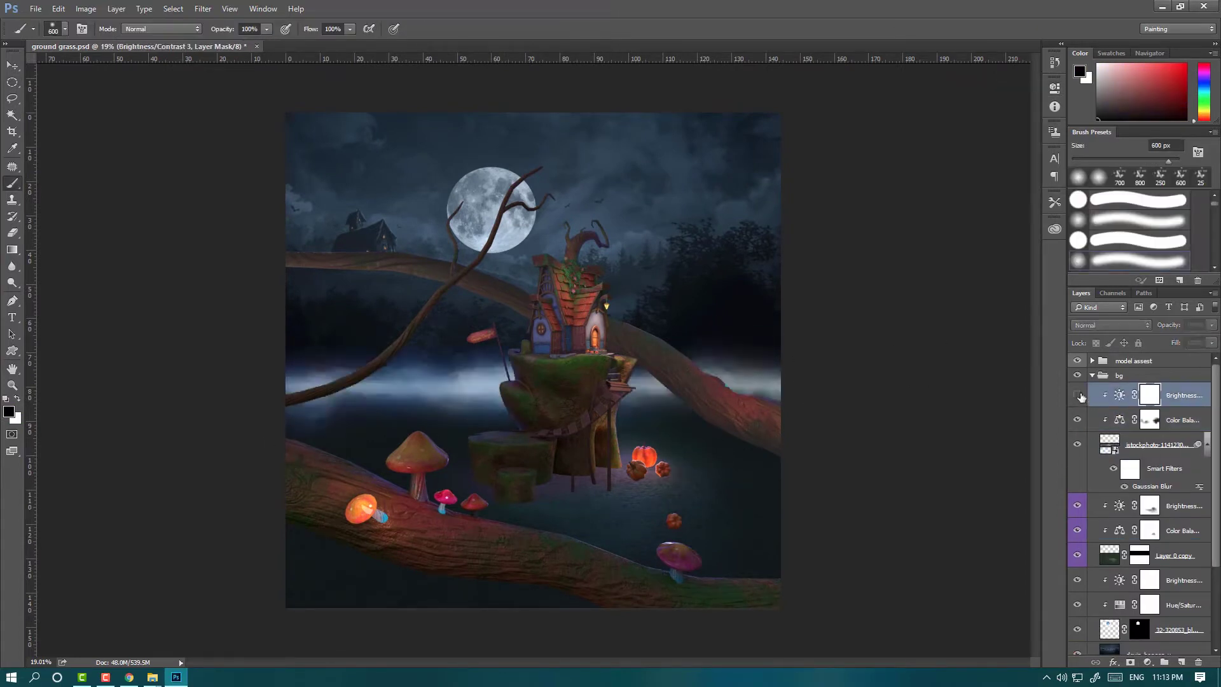
{"action": "left_click_drag", "start_coordinate": [748, 382], "coordinate": [711, 450]}
{"action": "scroll", "coordinate": [533, 360], "scroll_direction": "up", "scroll_amount": 1}
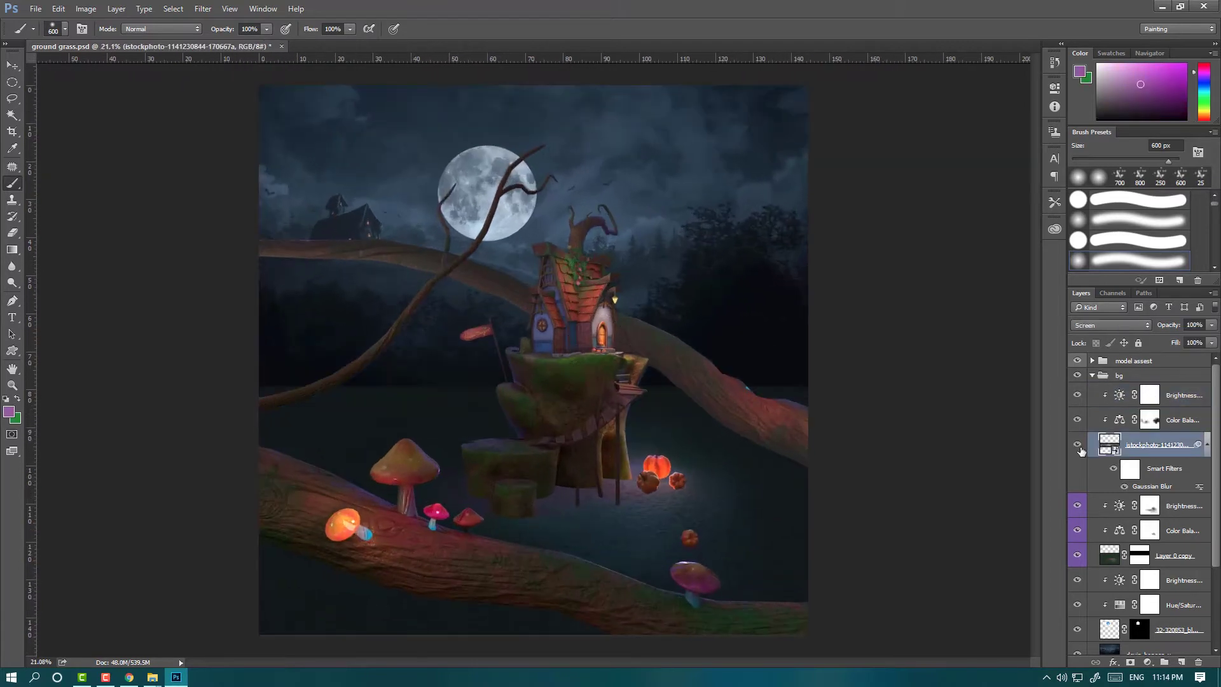
{"action": "key", "text": "ctrl+shift+alt+n"}
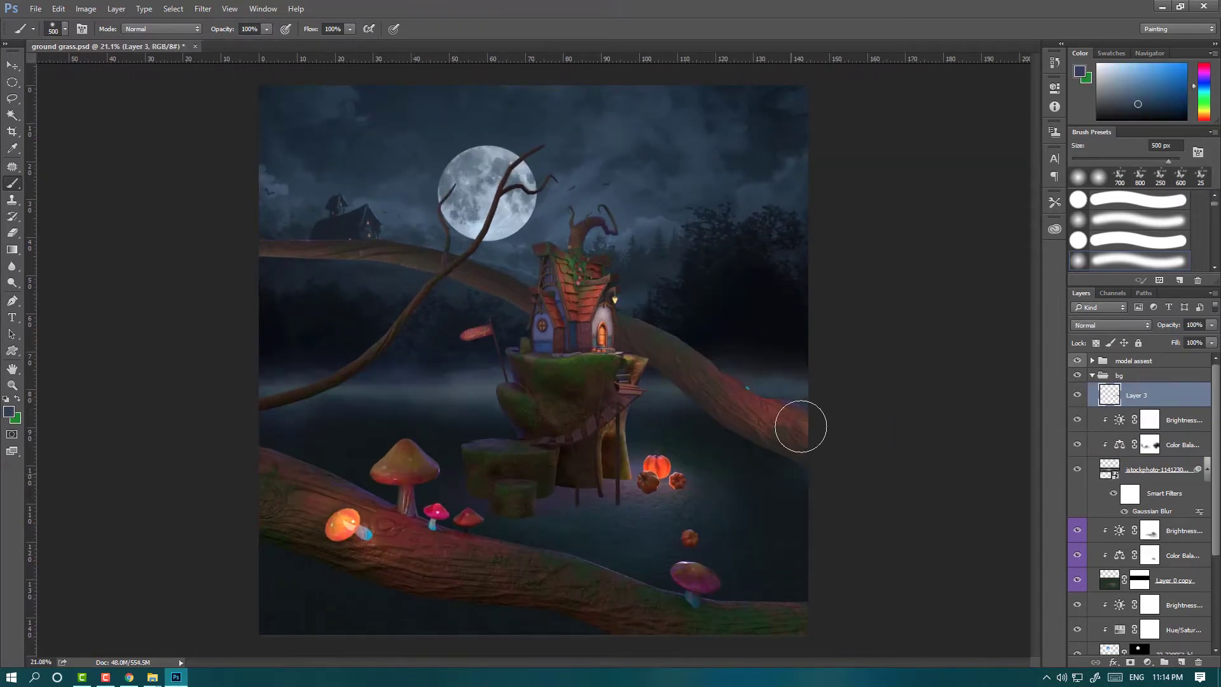
Step: Convert Layer 3 to a smart object and give it a 6.6-pixel Gaussian Blur
{"action": "scroll", "coordinate": [464, 425], "scroll_direction": "up", "scroll_amount": 5}
{"action": "scroll", "coordinate": [338, 388], "scroll_direction": "down", "scroll_amount": 5}
{"action": "key", "text": "bracketleft"}
{"action": "key", "text": "bracketleft"}
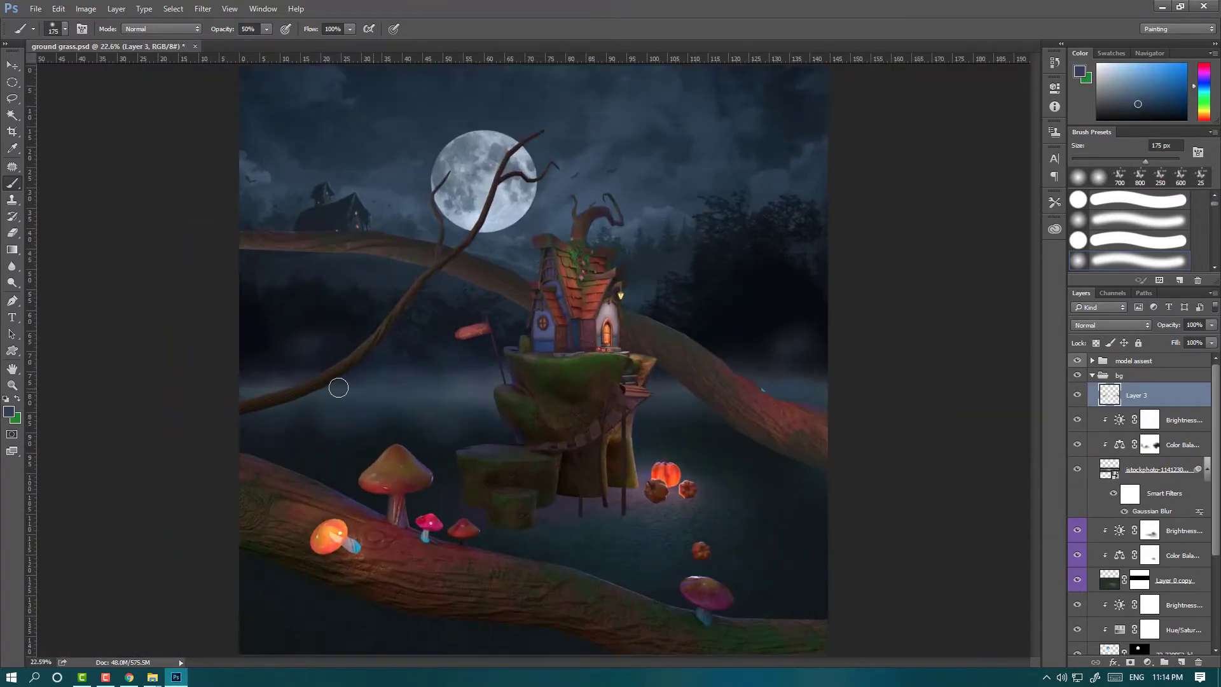
{"action": "key", "text": "bracketright"}
{"action": "key", "text": "bracketright"}
{"action": "key", "text": "bracketright"}
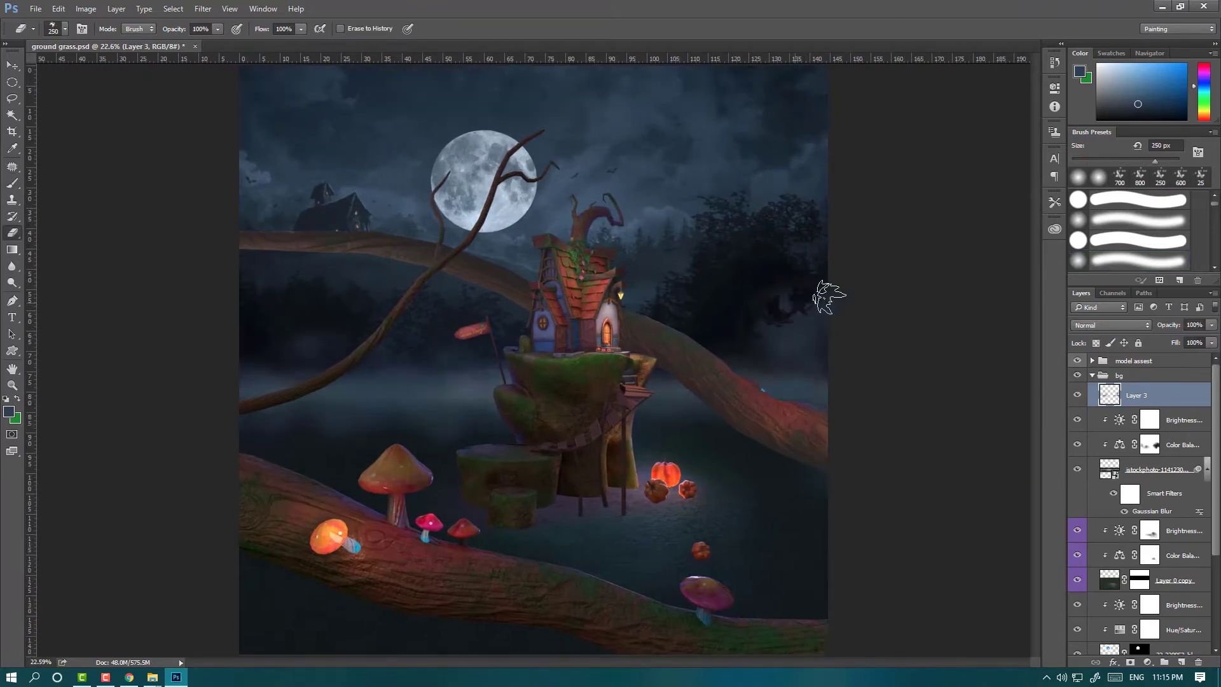
{"action": "right_click", "coordinate": [1167, 395]}
{"action": "left_click", "coordinate": [1033, 283]}
{"action": "key", "text": "ctrl+alt+f"}
{"action": "left_click_drag", "start_coordinate": [919, 413], "coordinate": [911, 418]}
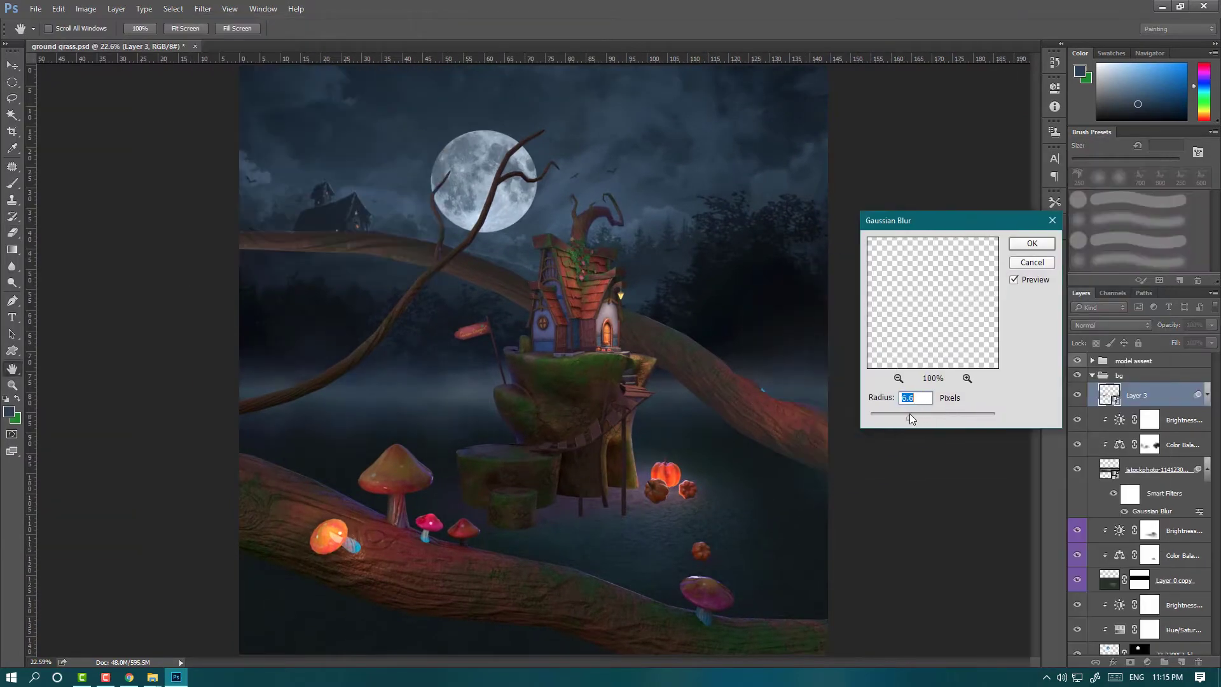
{"action": "key", "text": "Return"}
Step: Add a layer mask to the fog photo layer, with black and white brush colours ready
{"action": "key", "text": "ctrl+minus"}
{"action": "key", "text": "e"}
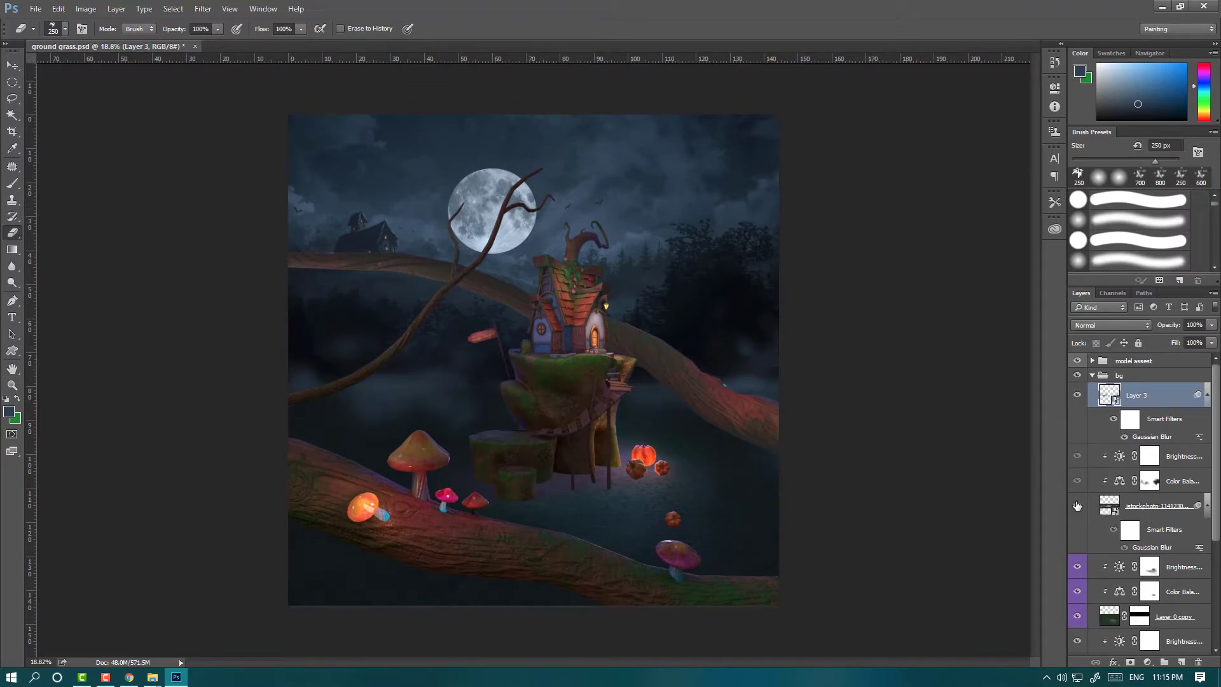
{"action": "left_click", "coordinate": [1157, 505]}
{"action": "left_click", "coordinate": [1130, 661]}
{"action": "key", "text": "d"}
{"action": "key", "text": "b"}
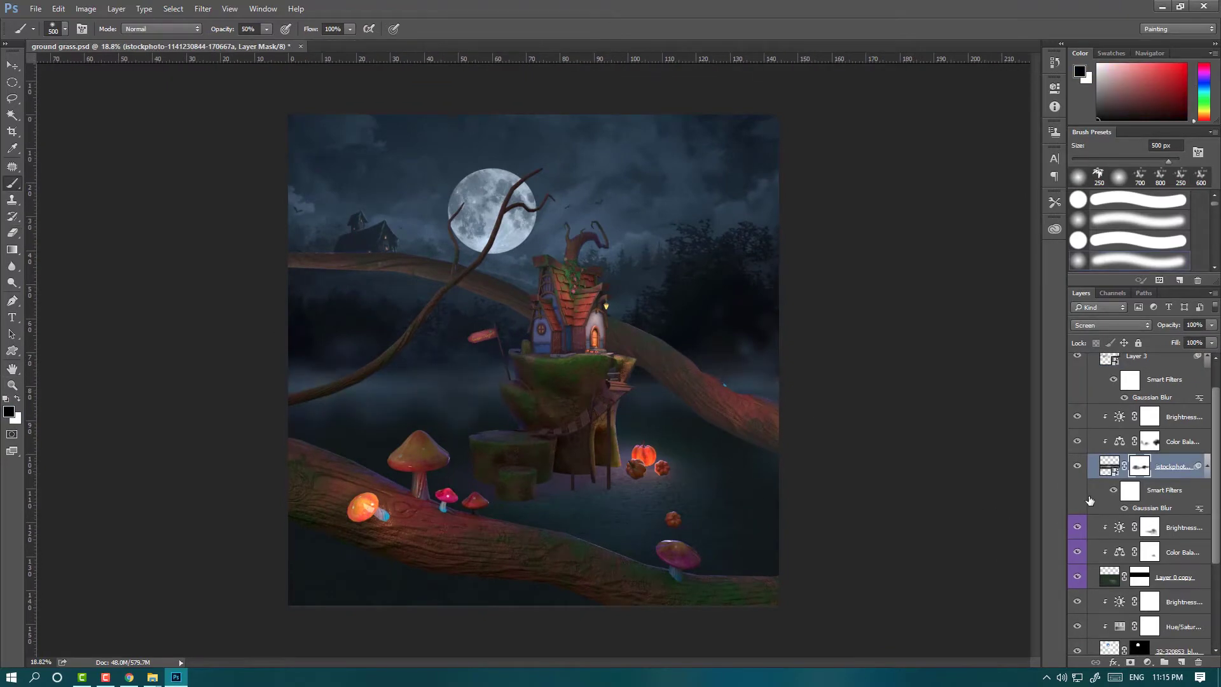
Step: Select the sky photo layer and toggle Layer 0 copy off and on to compare
{"action": "key", "text": "v"}
{"action": "scroll", "coordinate": [1138, 540], "scroll_direction": "down", "scroll_amount": 3}
{"action": "left_click", "coordinate": [1148, 543]}
{"action": "left_click", "coordinate": [1076, 443]}
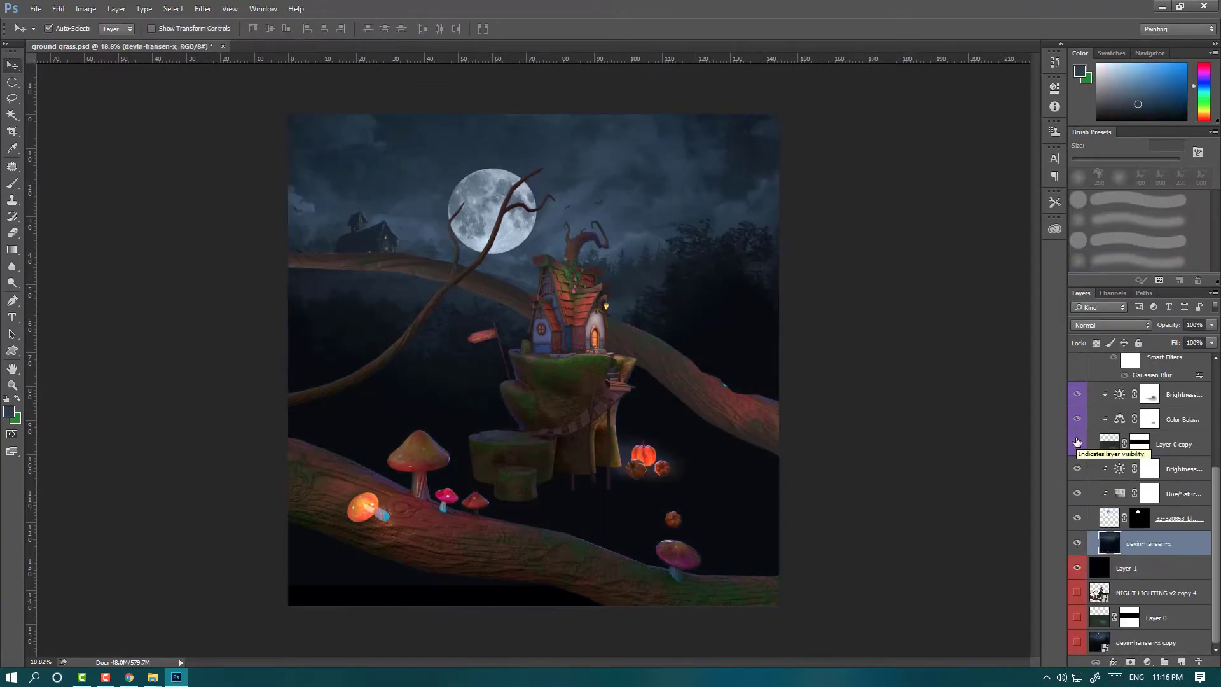
{"action": "left_click", "coordinate": [1139, 443]}
{"action": "key", "text": "d"}
{"action": "key", "text": "b"}
Step: Set the brush opacity to 20%
{"action": "scroll", "coordinate": [571, 381], "scroll_direction": "up", "scroll_amount": 3}
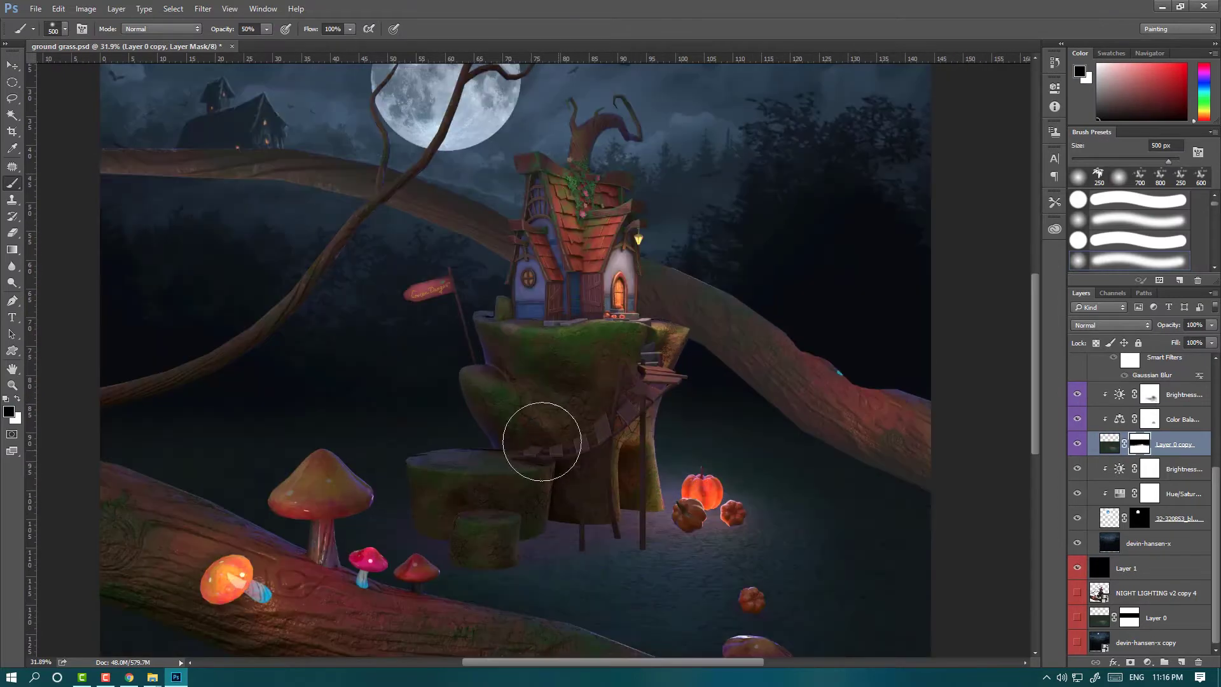
{"action": "scroll", "coordinate": [540, 436], "scroll_direction": "down", "scroll_amount": 2}
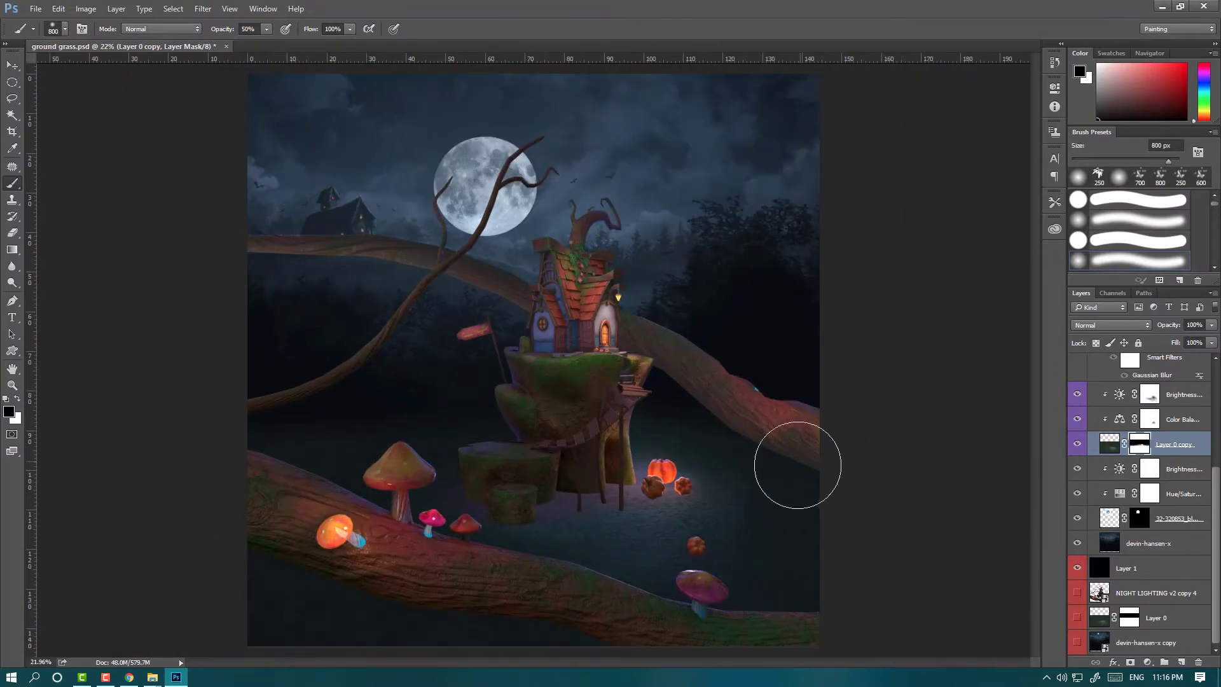
{"action": "scroll", "coordinate": [703, 564], "scroll_direction": "down", "scroll_amount": 1}
{"action": "scroll", "coordinate": [790, 430], "scroll_direction": "down", "scroll_amount": 1}
{"action": "key", "text": "2"}
{"action": "scroll", "coordinate": [1119, 508], "scroll_direction": "up", "scroll_amount": 3}
{"action": "scroll", "coordinate": [1099, 415], "scroll_direction": "up", "scroll_amount": 2}
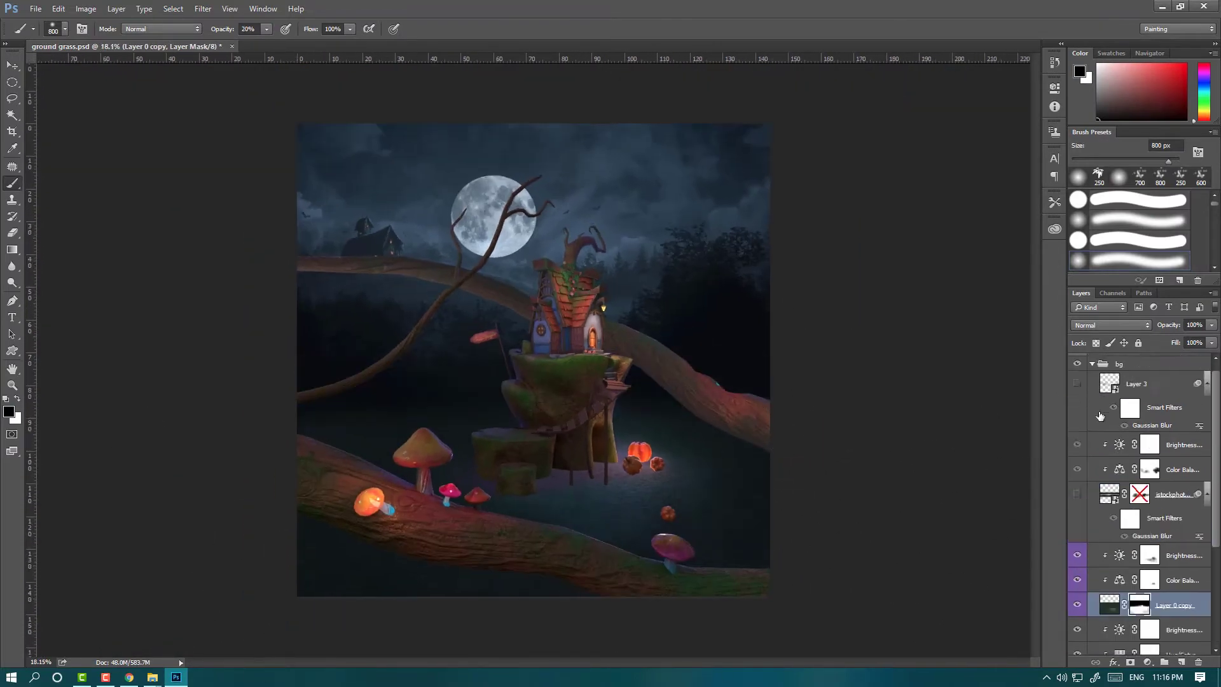
Step: Show Layer 3, move it below the fog photo layer, and select the fog photo's mask
{"action": "left_click", "coordinate": [1076, 384]}
{"action": "left_click", "coordinate": [1138, 384]}
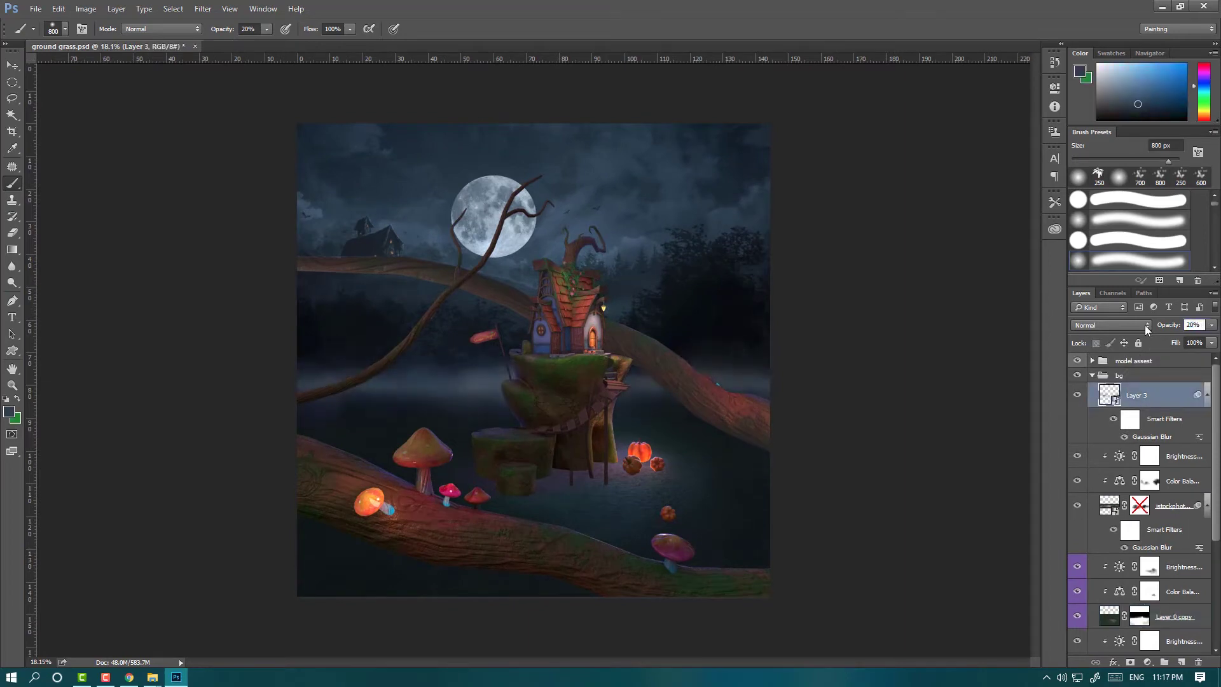
{"action": "left_click_drag", "start_coordinate": [1138, 395], "coordinate": [1138, 519]}
{"action": "left_click", "coordinate": [1139, 444]}
Step: Lasso-outline part of the far branch at upper left near the distant house
{"action": "scroll", "coordinate": [528, 352], "scroll_direction": "up", "scroll_amount": 1}
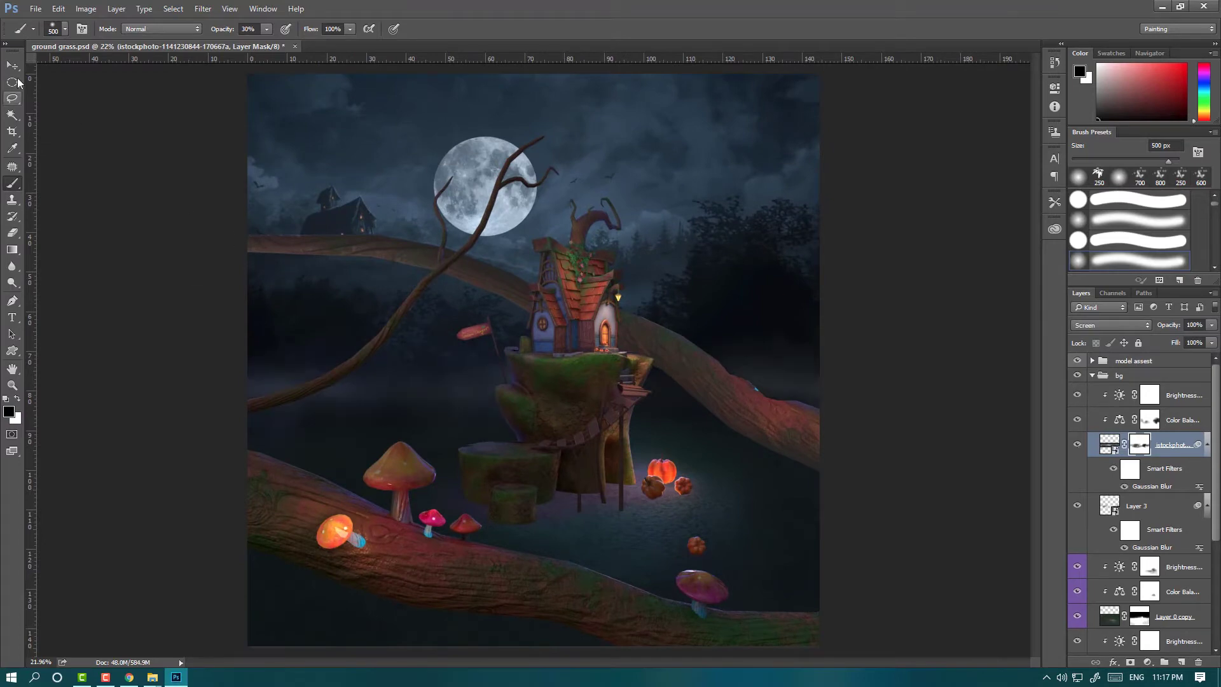
{"action": "key", "text": "l"}
{"action": "scroll", "coordinate": [834, 414], "scroll_direction": "up", "scroll_amount": 1}
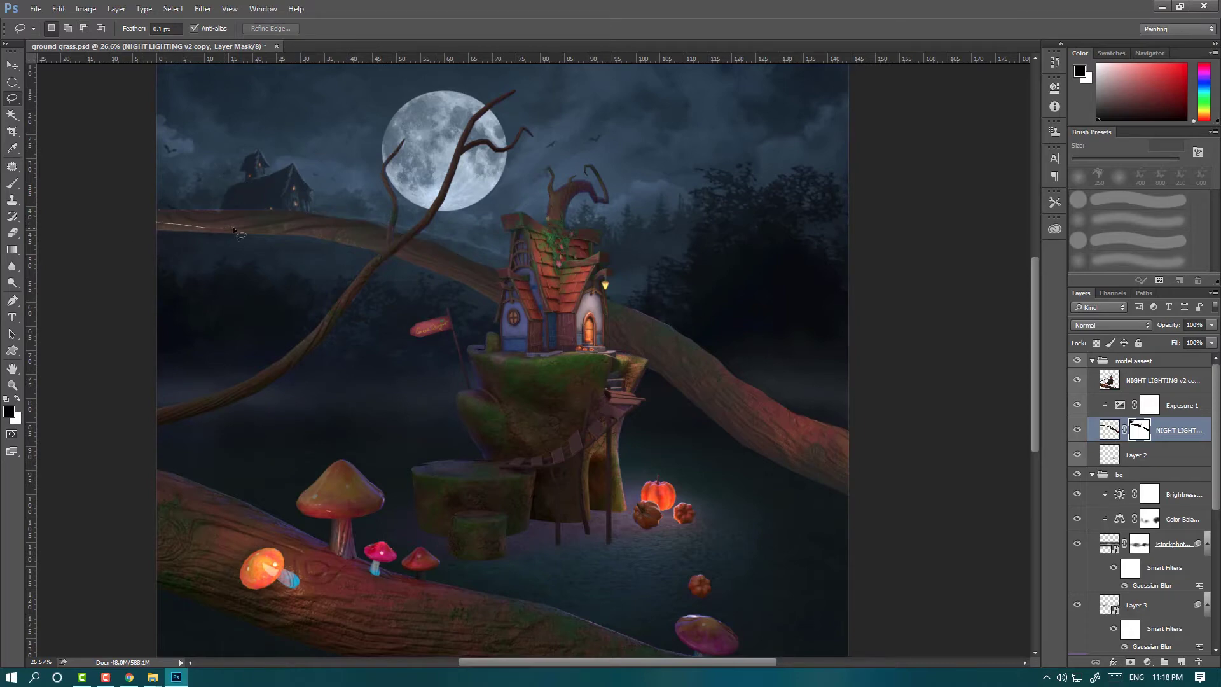
{"action": "key", "text": "ctrl+d"}
{"action": "scroll", "coordinate": [254, 254], "scroll_direction": "up", "scroll_amount": 1}
{"action": "left_click_drag", "start_coordinate": [211, 247], "coordinate": [249, 248]}
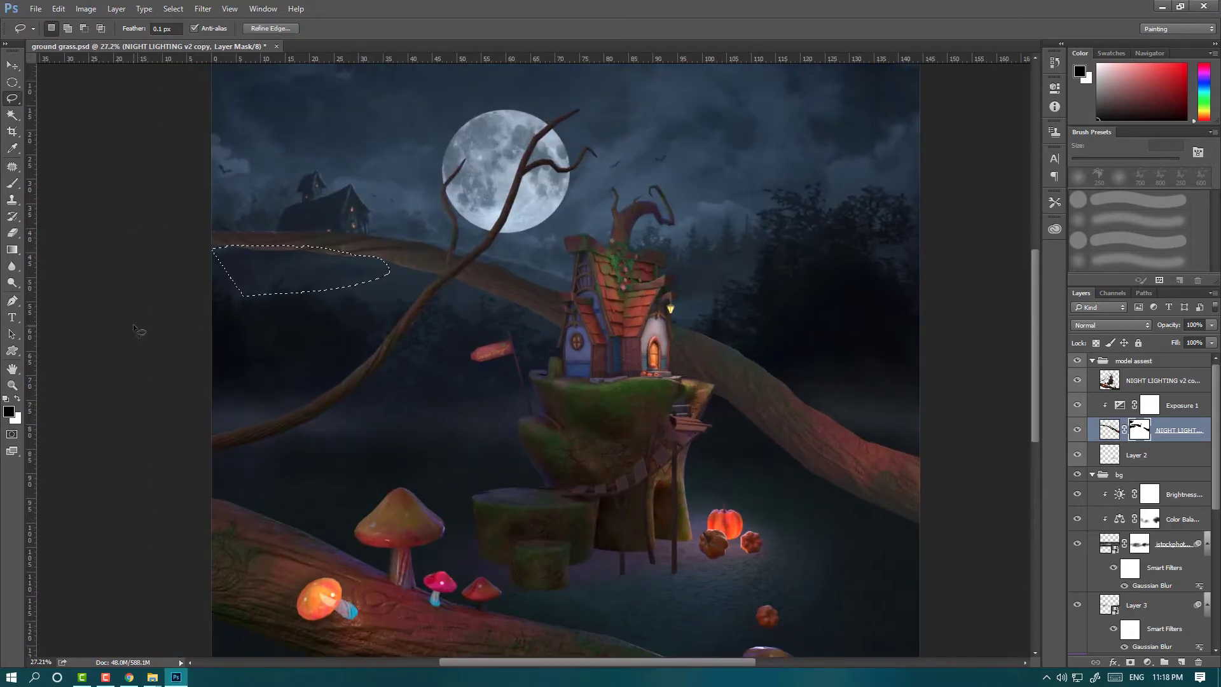
{"action": "scroll", "coordinate": [520, 211], "scroll_direction": "up", "scroll_amount": 1}
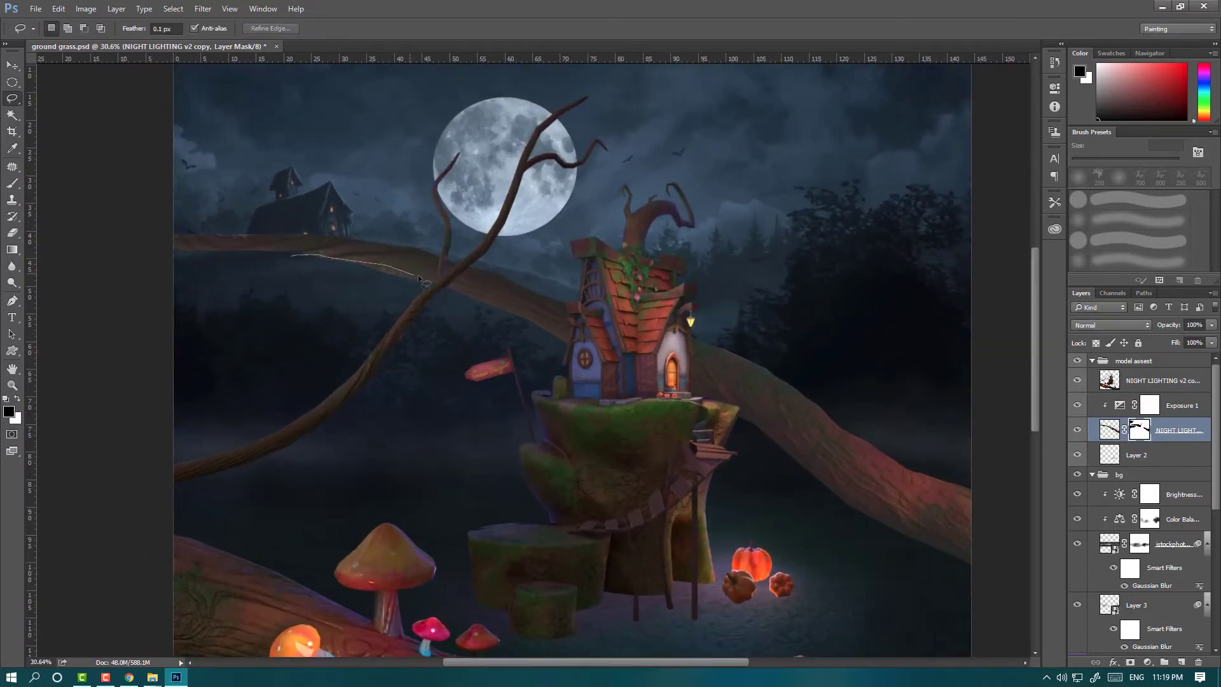
{"action": "scroll", "coordinate": [235, 321], "scroll_direction": "down", "scroll_amount": 4}
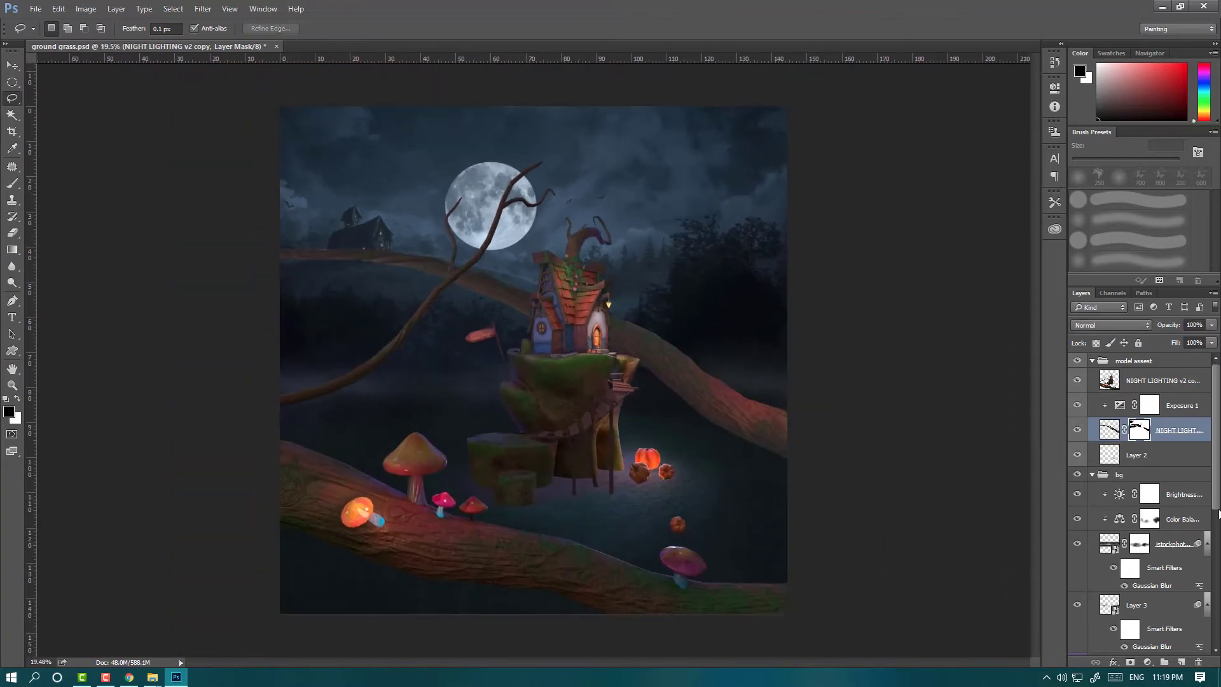
Step: Add a Hue/Saturation adjustment above the night-lighting render and switch to the Brush
{"action": "left_click", "coordinate": [1147, 662]}
{"action": "left_click", "coordinate": [1166, 502]}
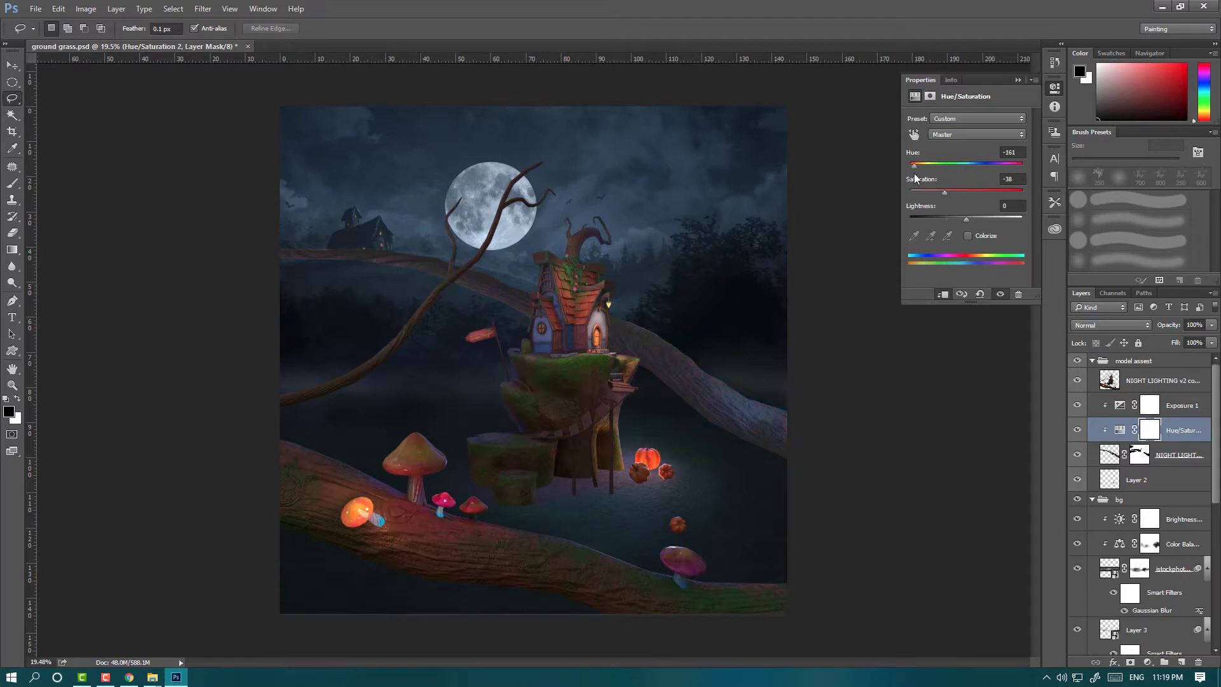
{"action": "key", "text": "b"}
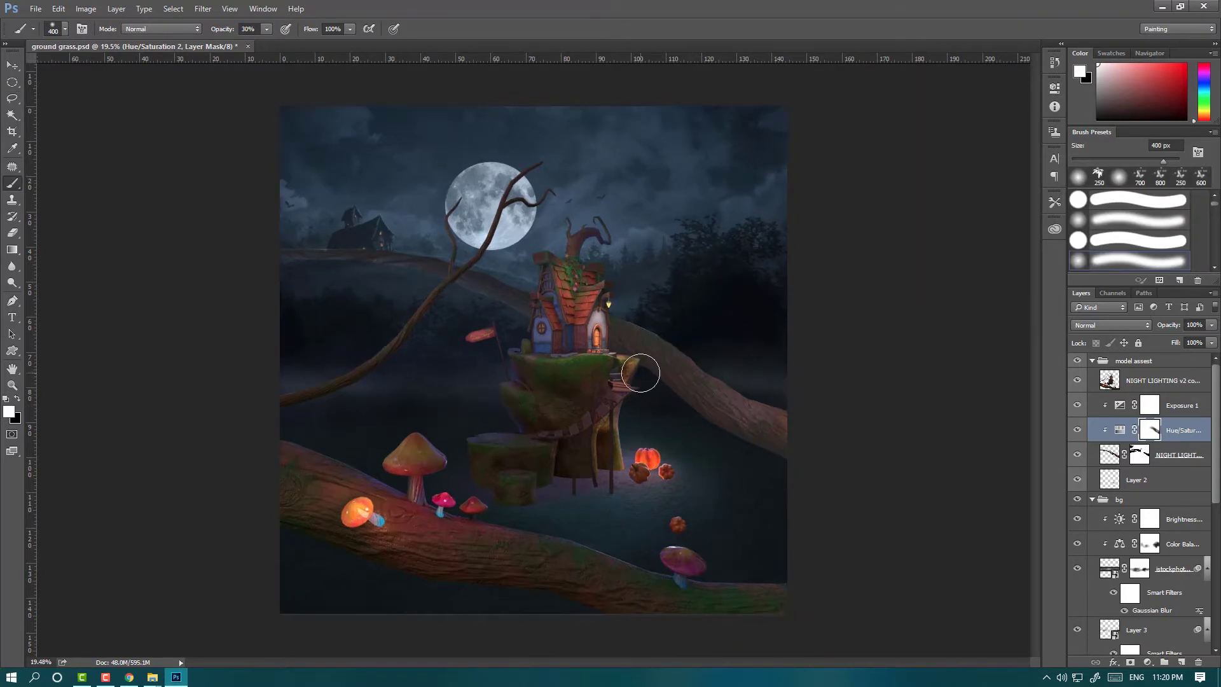
{"action": "scroll", "coordinate": [640, 373], "scroll_direction": "up", "scroll_amount": 1}
Step: Show and tweak Exposure 1, then add a second Exposure layer brightening the branch
{"action": "left_click", "coordinate": [1077, 404]}
{"action": "double_click", "coordinate": [1119, 405]}
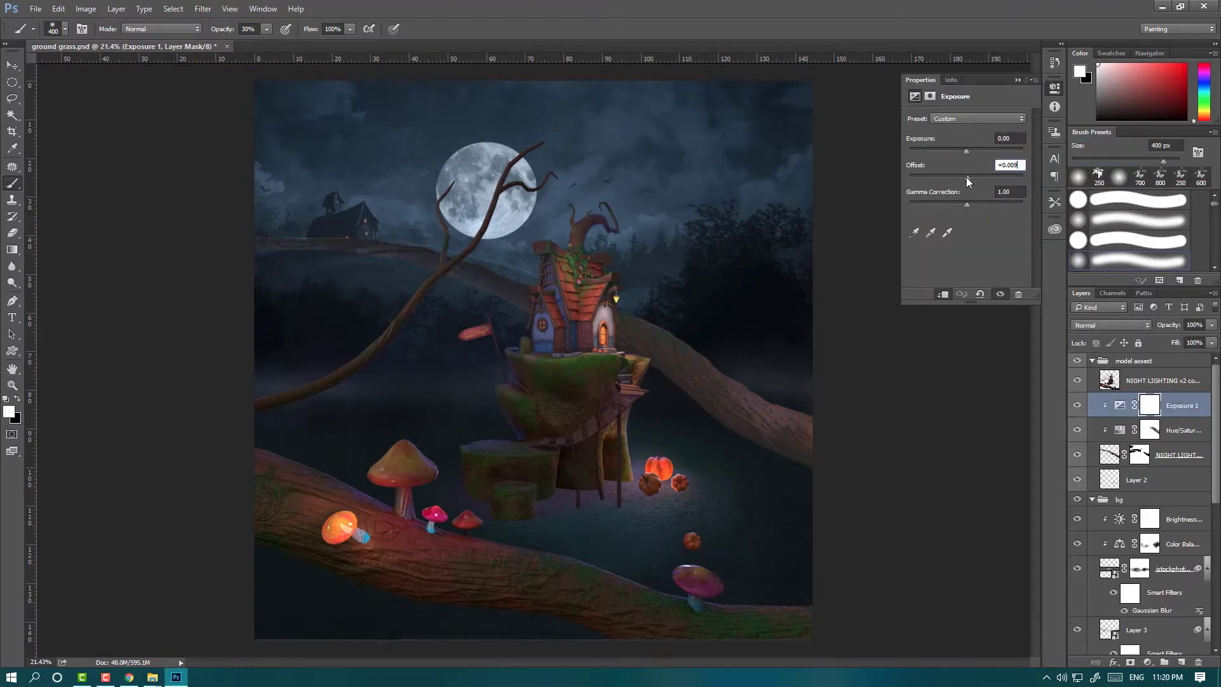
{"action": "scroll", "coordinate": [800, 329], "scroll_direction": "down", "scroll_amount": 2}
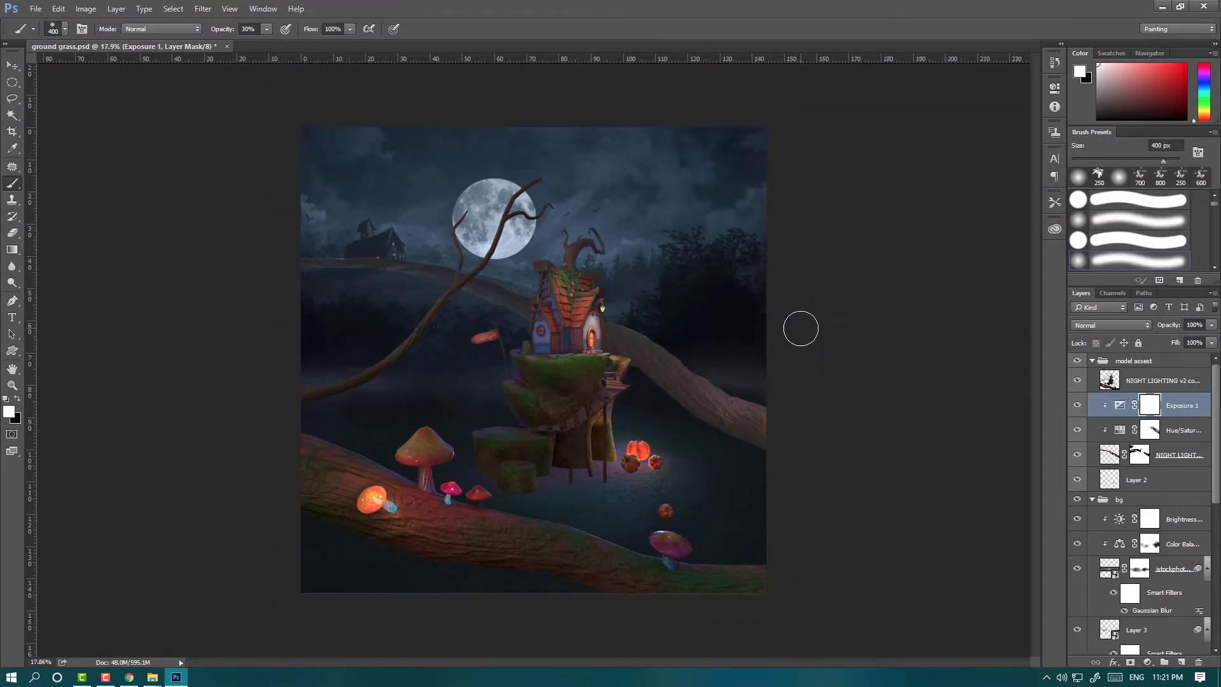
{"action": "scroll", "coordinate": [705, 395], "scroll_direction": "up", "scroll_amount": 1}
{"action": "scroll", "coordinate": [690, 386], "scroll_direction": "up", "scroll_amount": 1}
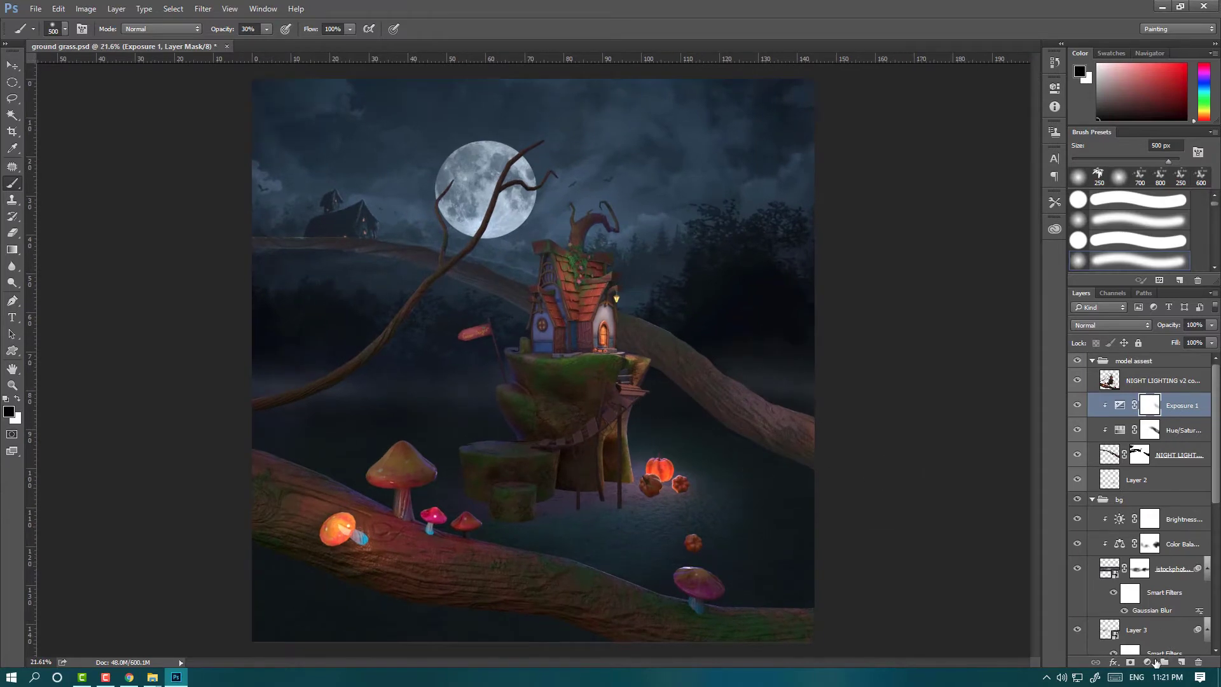
{"action": "left_click", "coordinate": [1148, 662]}
{"action": "left_click", "coordinate": [1119, 462]}
{"action": "left_click_drag", "start_coordinate": [970, 171], "coordinate": [998, 171]}
Step: Paint the Exposure 2 mask black along the long and upper-left branches at 100% and 50% opacity
{"action": "key", "text": "bracketright"}
{"action": "key", "text": "bracketright"}
{"action": "key", "text": "bracketright"}
{"action": "key", "text": "7"}
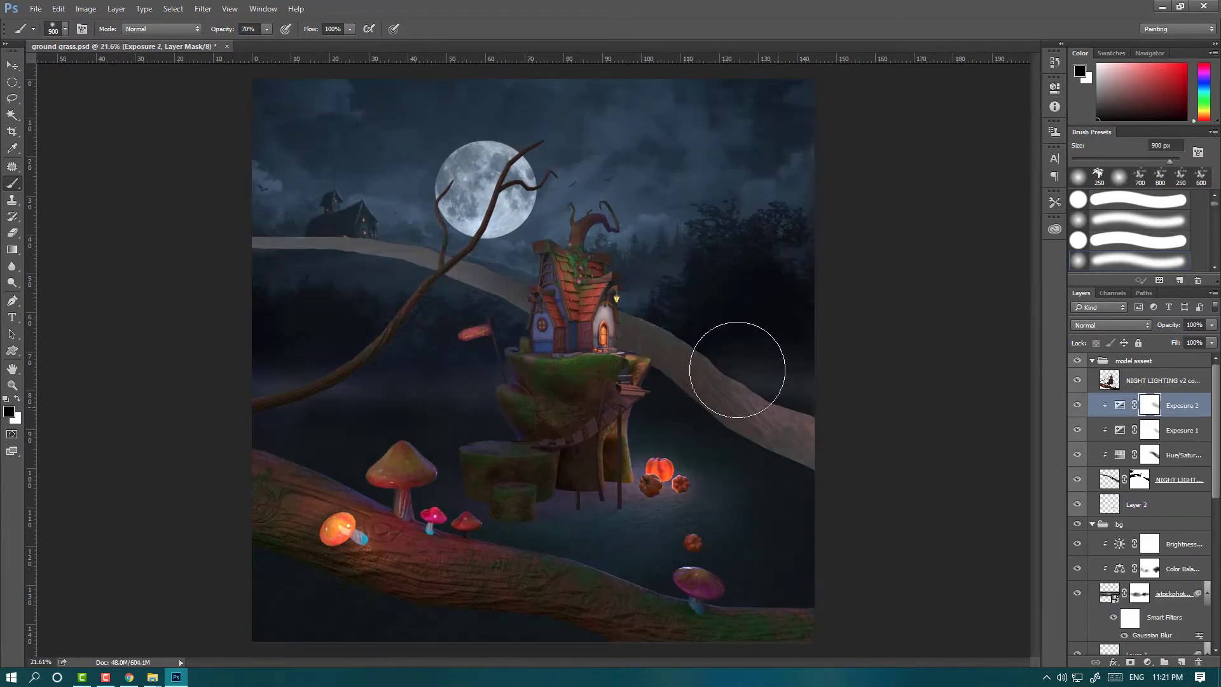
{"action": "key", "text": "0"}
{"action": "left_click_drag", "start_coordinate": [737, 369], "coordinate": [267, 251]}
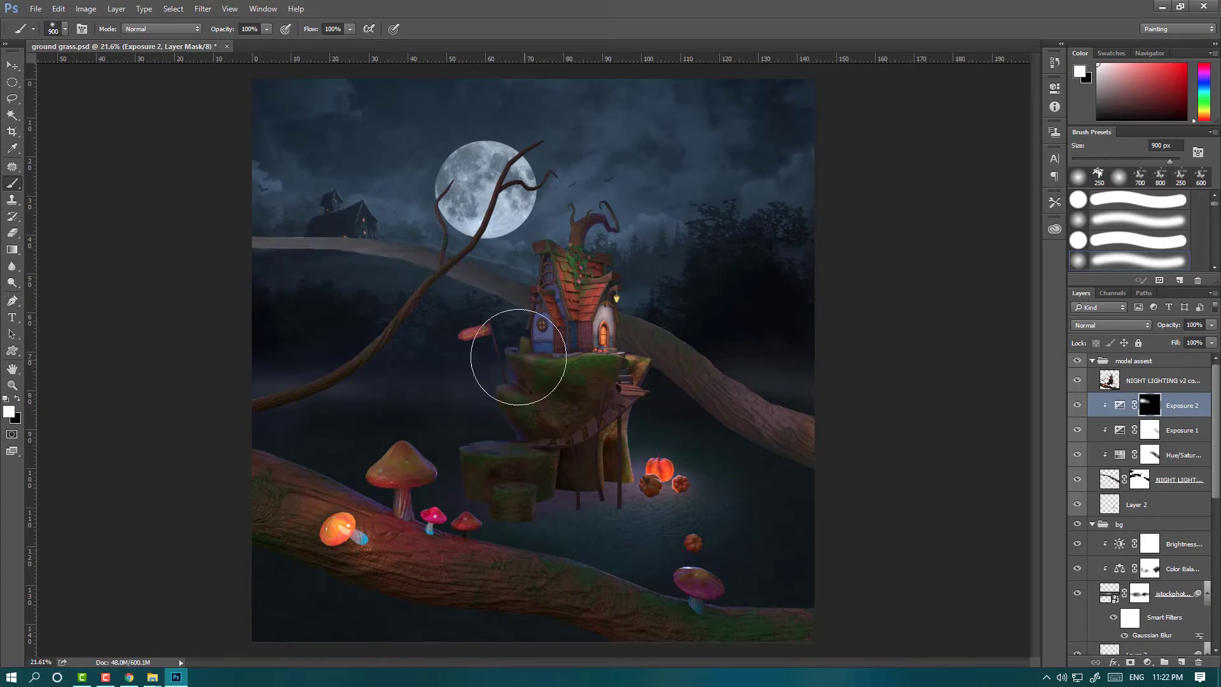
{"action": "key", "text": "bracketleft"}
{"action": "key", "text": "5"}
{"action": "left_click_drag", "start_coordinate": [518, 357], "coordinate": [368, 261]}
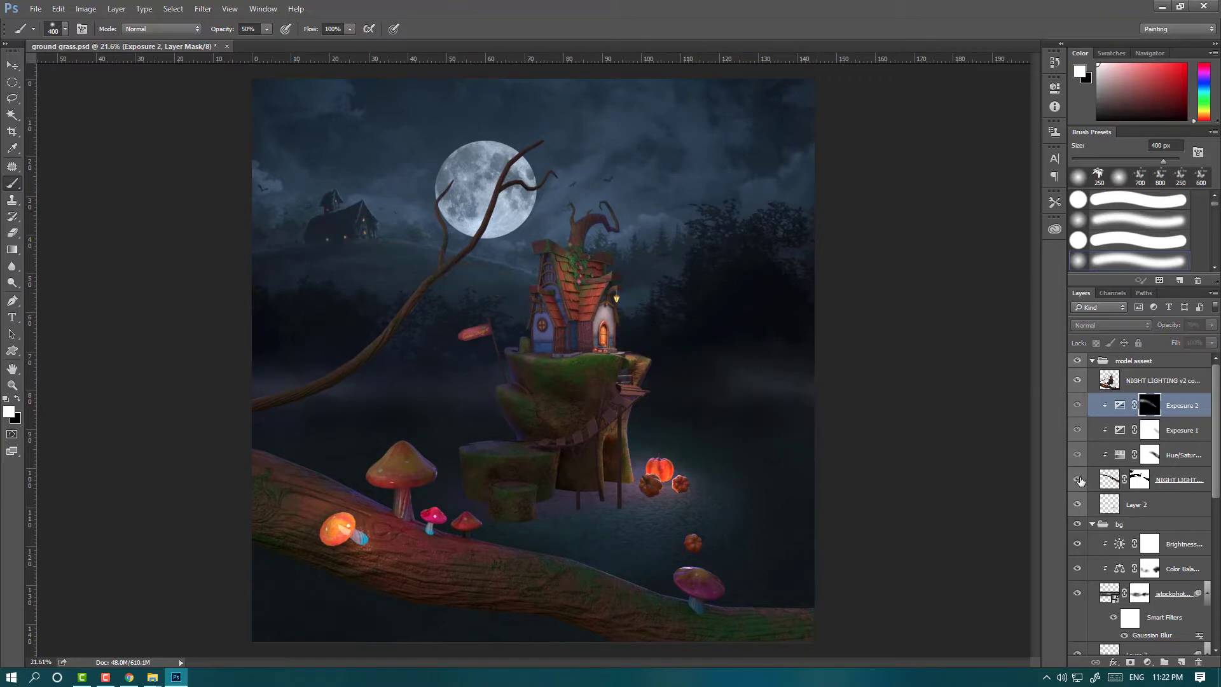
Step: Warp the night-sky background layer so it bends downward toward the right, and commit
{"action": "left_click", "coordinate": [1109, 479]}
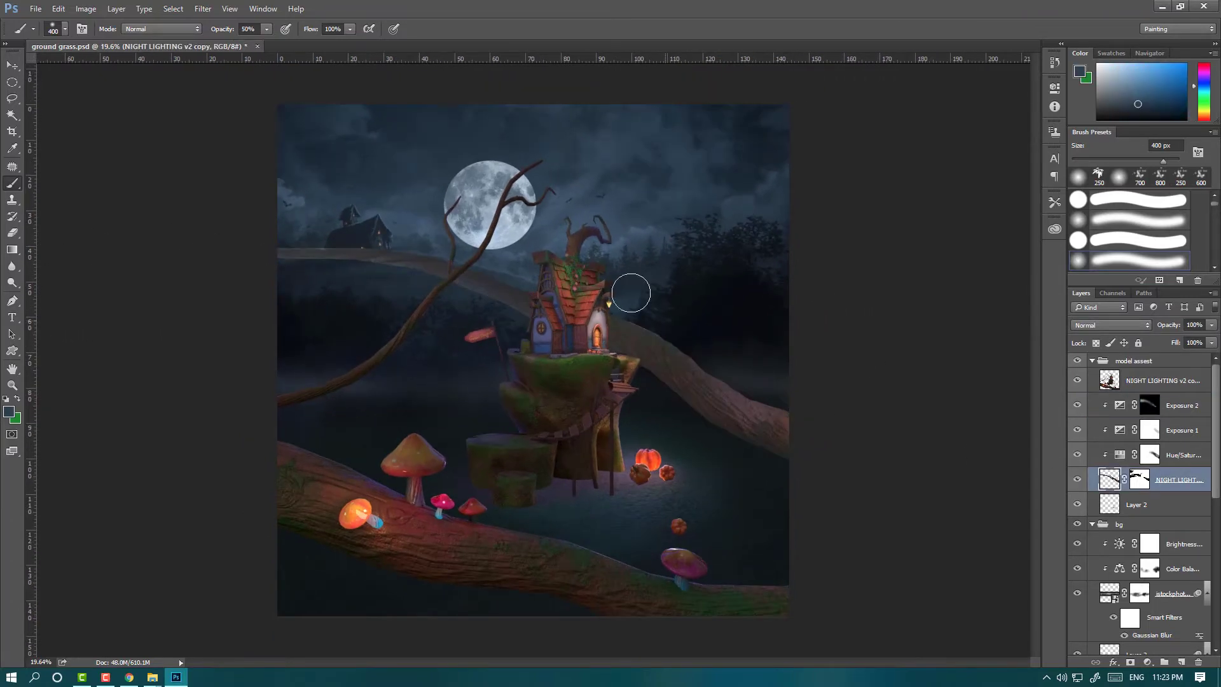
{"action": "scroll", "coordinate": [627, 286], "scroll_direction": "up", "scroll_amount": 1}
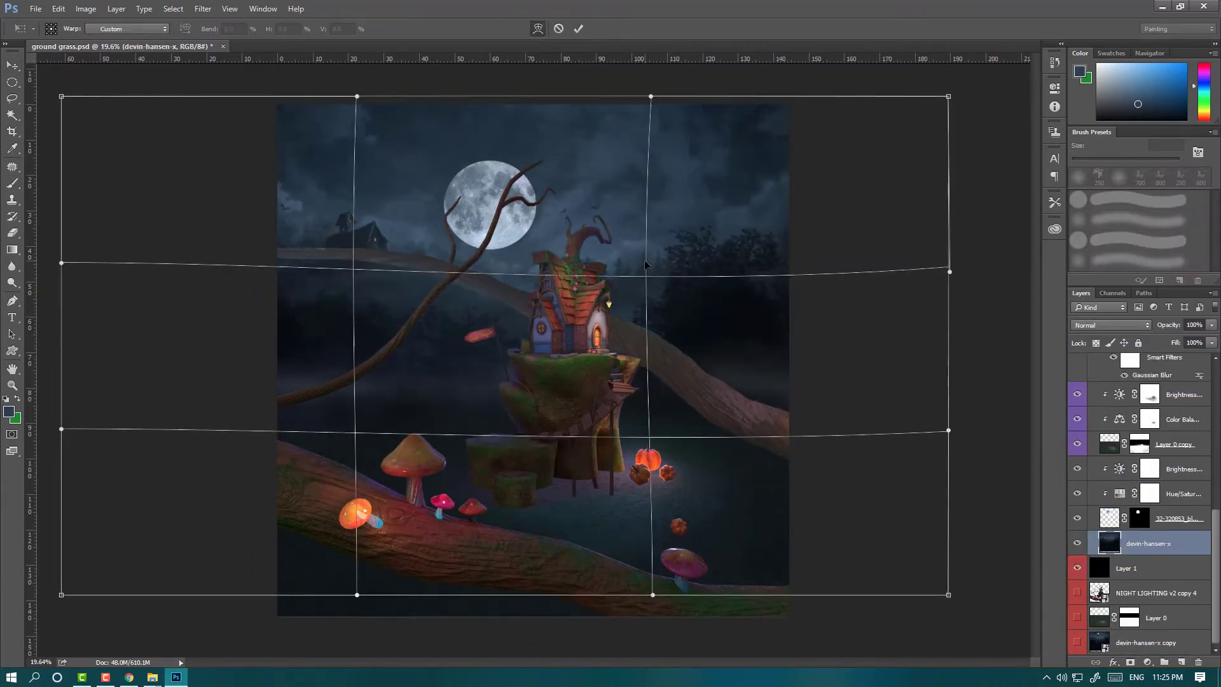
{"action": "left_click_drag", "start_coordinate": [947, 262], "coordinate": [973, 399]}
{"action": "left_click", "coordinate": [578, 28]}
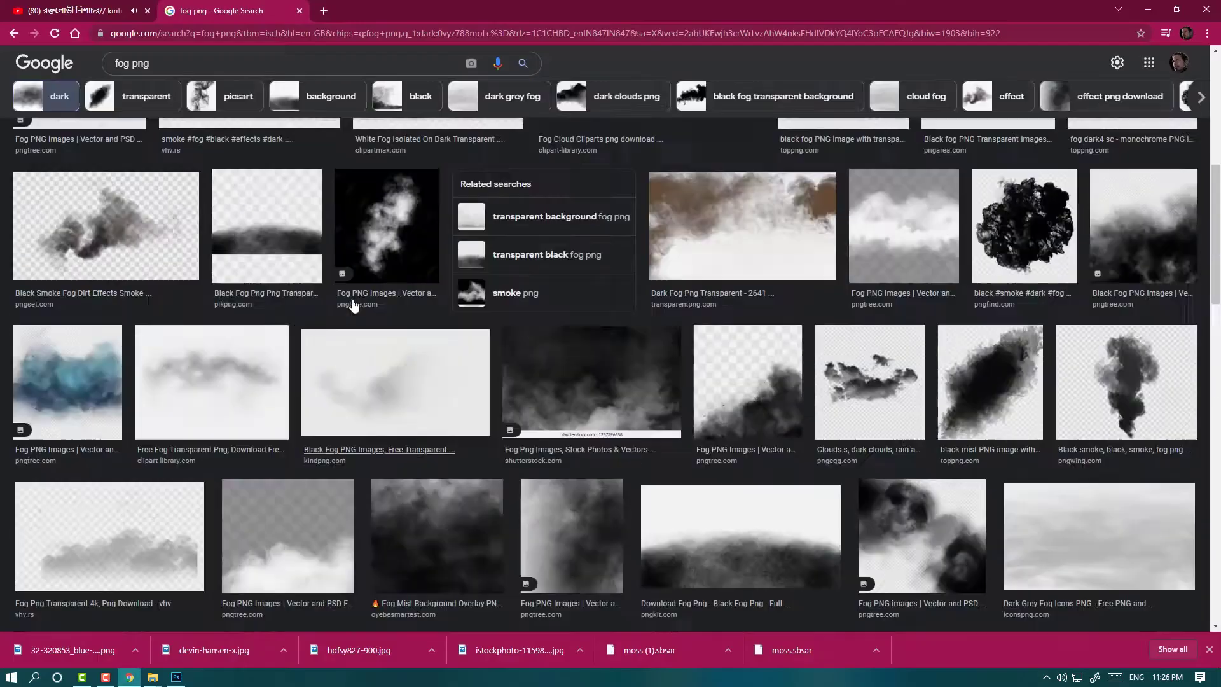
Step: Search Google Images for 'spoky tree png' and preview a few tree results
{"action": "type", "text": "spoky tree png"}
{"action": "key", "text": "Return"}
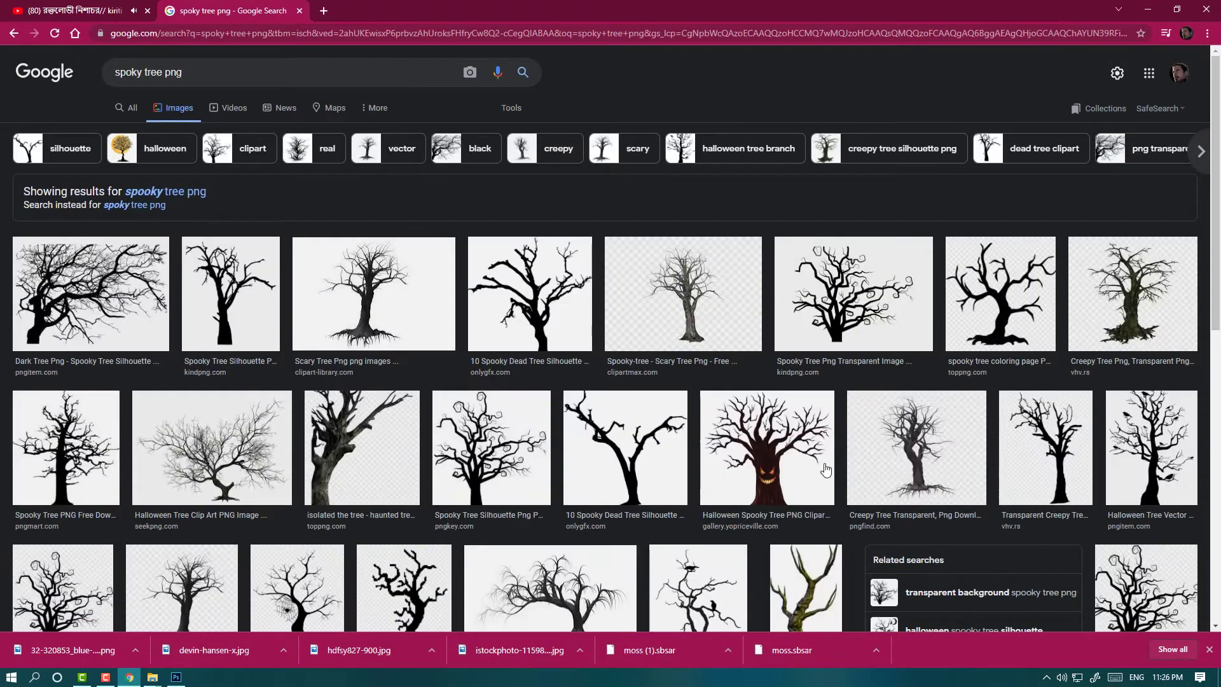
{"action": "scroll", "coordinate": [585, 476], "scroll_direction": "down", "scroll_amount": 4}
{"action": "scroll", "coordinate": [585, 476], "scroll_direction": "down", "scroll_amount": 3}
{"action": "scroll", "coordinate": [585, 475], "scroll_direction": "up", "scroll_amount": 10}
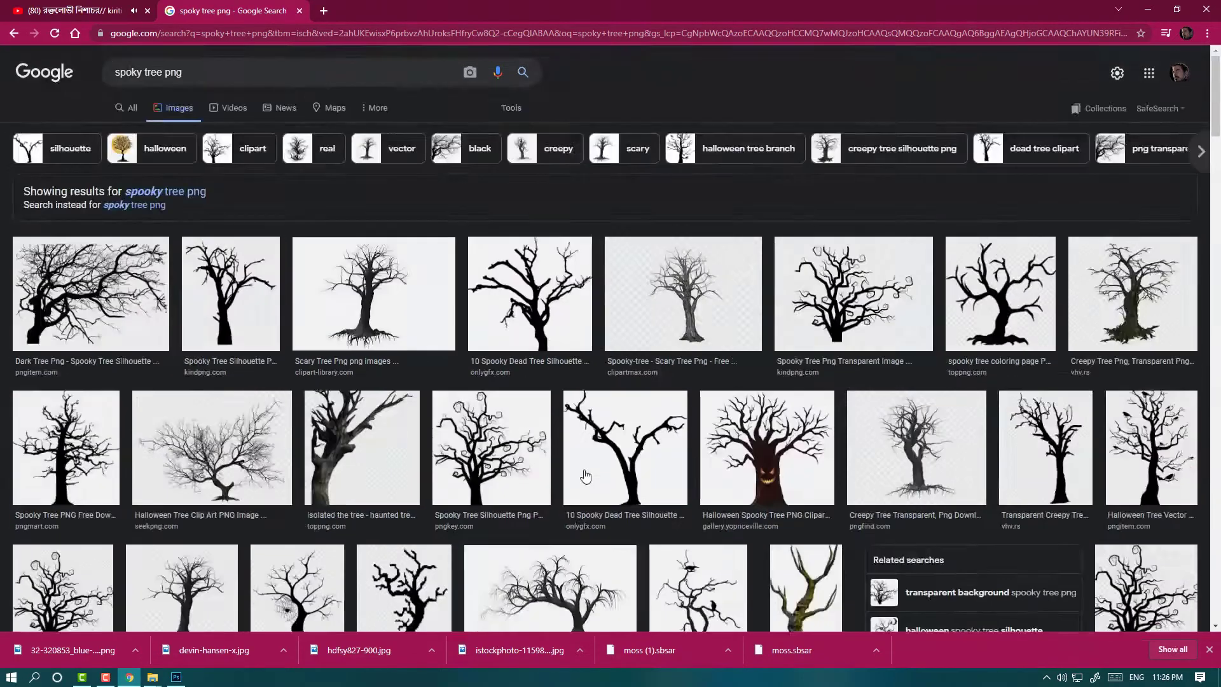
{"action": "left_click", "coordinate": [86, 295]}
{"action": "left_click", "coordinate": [841, 402]}
Step: Browse further tree results and save a creepy tree image with Save image as
{"action": "scroll", "coordinate": [903, 384], "scroll_direction": "down", "scroll_amount": 5}
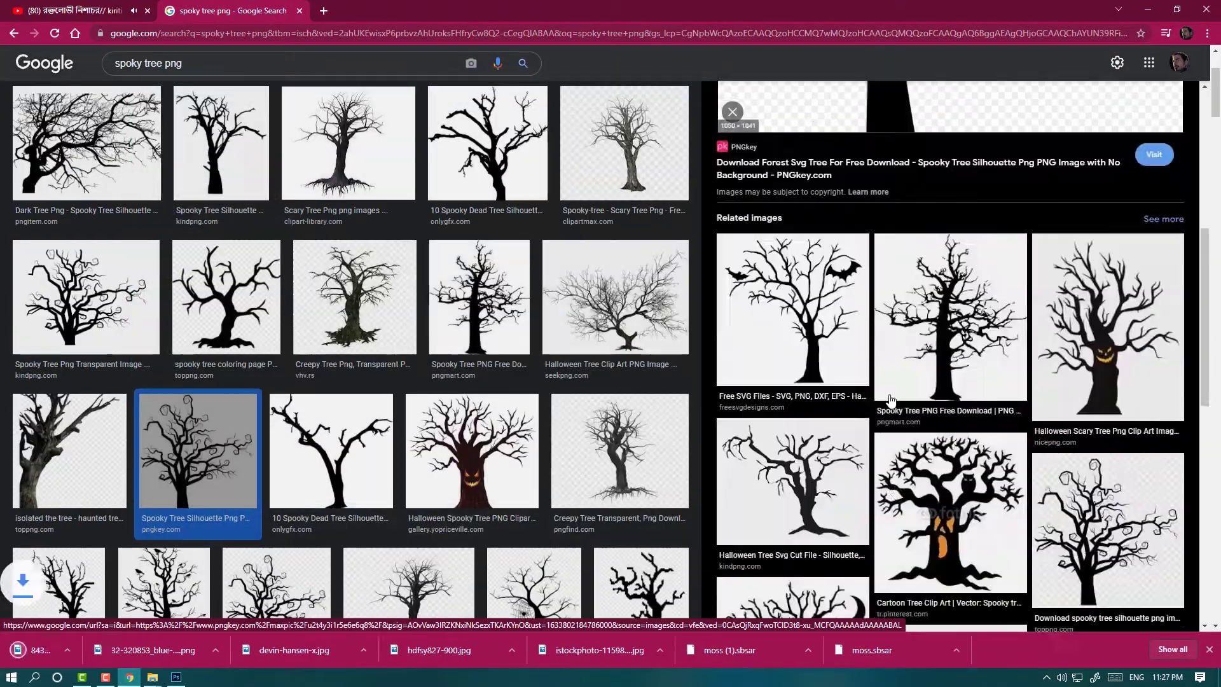
{"action": "scroll", "coordinate": [903, 384], "scroll_direction": "down", "scroll_amount": 5}
{"action": "scroll", "coordinate": [778, 288], "scroll_direction": "down", "scroll_amount": 5}
{"action": "scroll", "coordinate": [778, 287], "scroll_direction": "down", "scroll_amount": 5}
{"action": "scroll", "coordinate": [779, 288], "scroll_direction": "down", "scroll_amount": 5}
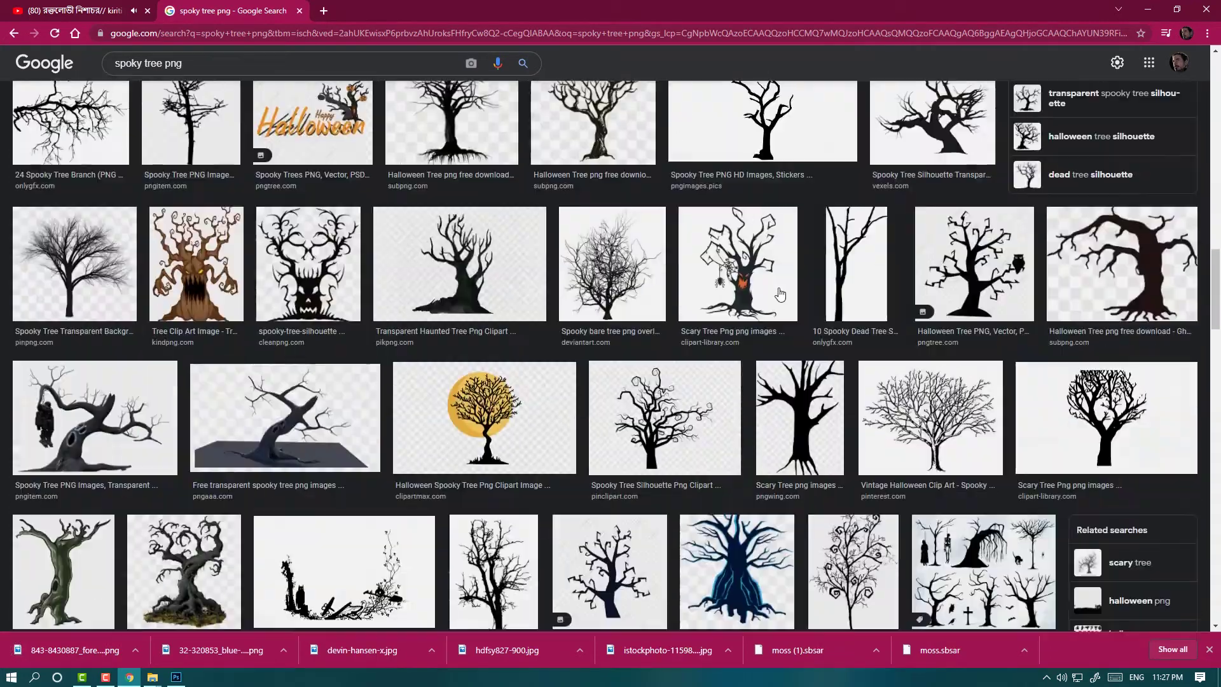
{"action": "left_click", "coordinate": [354, 509]}
{"action": "scroll", "coordinate": [1000, 223], "scroll_direction": "down", "scroll_amount": 5}
{"action": "scroll", "coordinate": [1000, 222], "scroll_direction": "down", "scroll_amount": 5}
{"action": "scroll", "coordinate": [1000, 222], "scroll_direction": "down", "scroll_amount": 5}
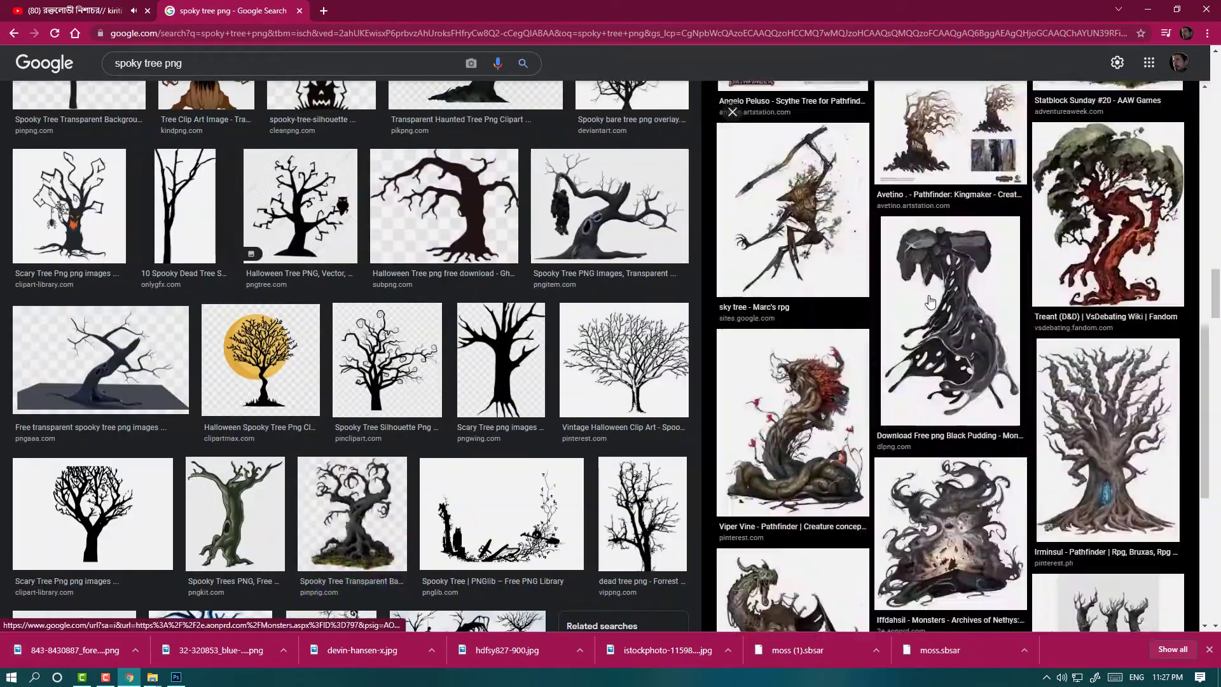
{"action": "scroll", "coordinate": [954, 267], "scroll_direction": "down", "scroll_amount": 5}
{"action": "left_click", "coordinate": [929, 302]}
{"action": "left_click", "coordinate": [1107, 525]}
{"action": "scroll", "coordinate": [1018, 318], "scroll_direction": "down", "scroll_amount": 5}
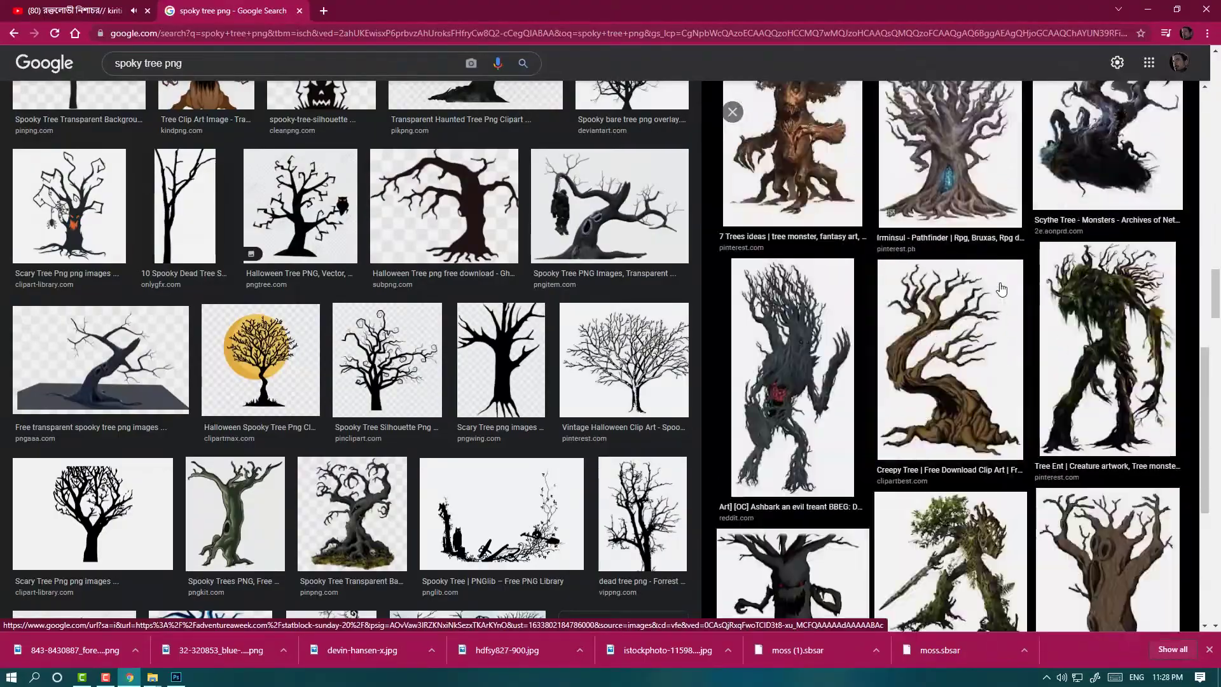
{"action": "scroll", "coordinate": [1017, 318], "scroll_direction": "up", "scroll_amount": 5}
{"action": "right_click", "coordinate": [996, 260]}
{"action": "left_click", "coordinate": [1011, 385]}
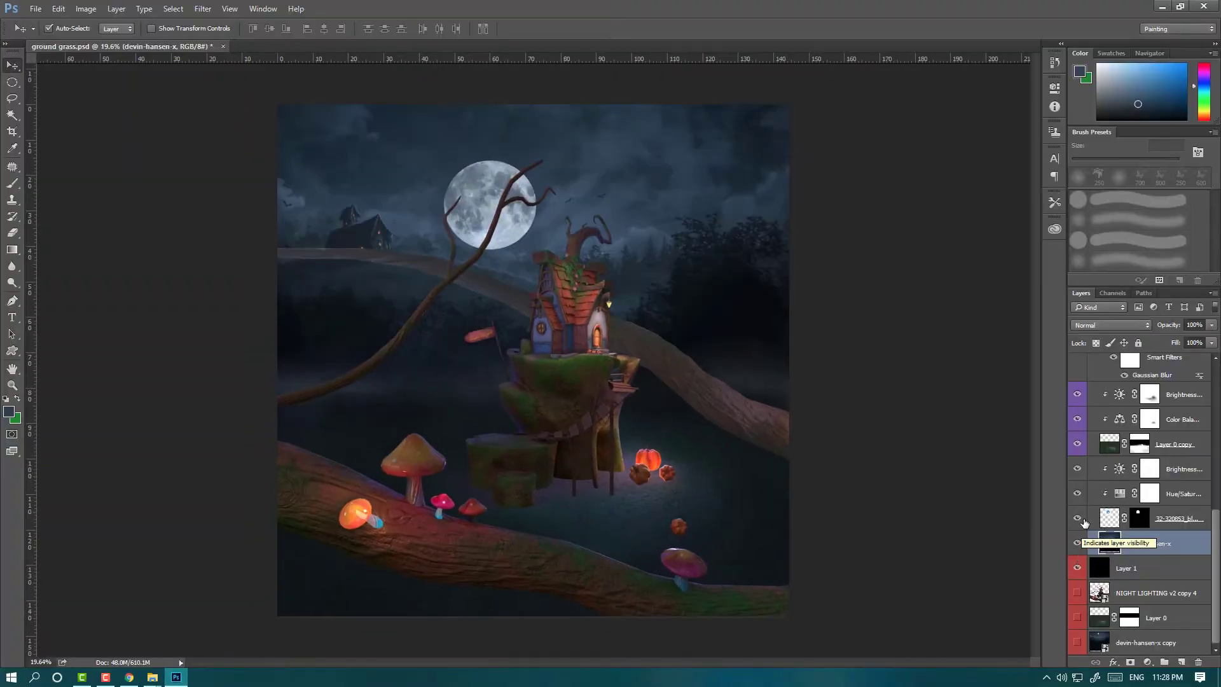
Step: Show the moon layer and give it a wide, soft Outer Glow halo
{"action": "left_click", "coordinate": [1077, 518]}
{"action": "left_click", "coordinate": [1176, 518]}
{"action": "left_click", "coordinate": [1119, 662]}
{"action": "left_click", "coordinate": [1169, 641]}
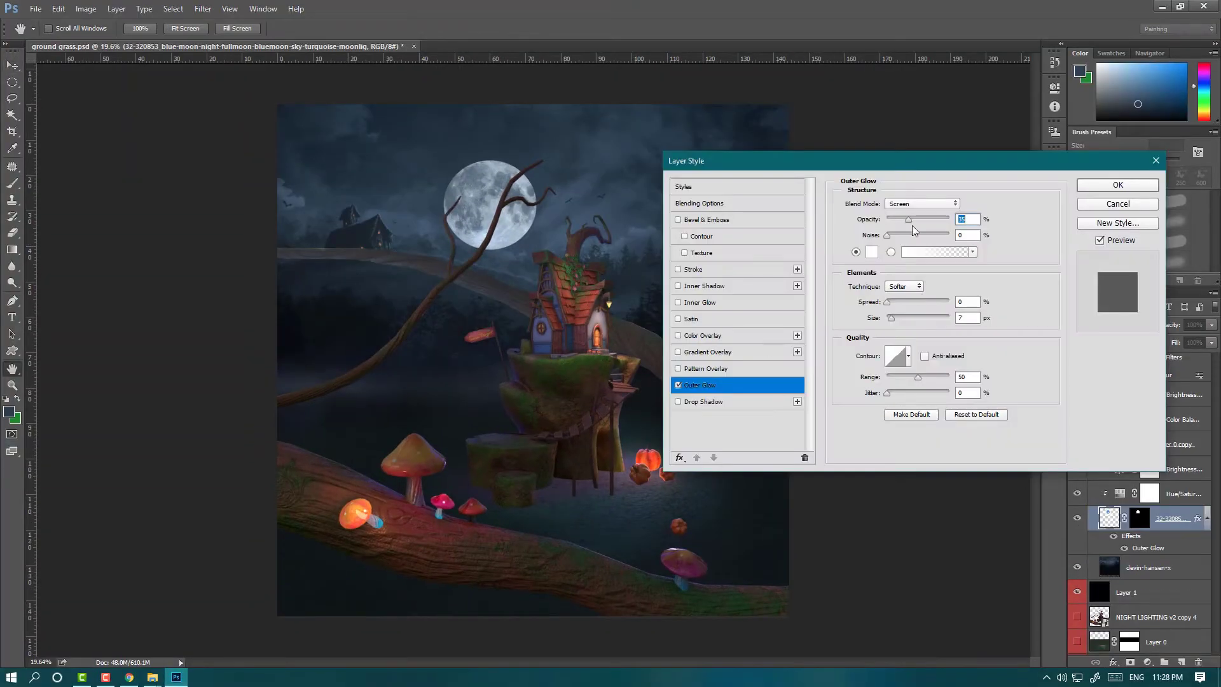
{"action": "mouse_move", "coordinate": [949, 301]}
{"action": "left_mouse_down"}
{"action": "mouse_move", "coordinate": [887, 302]}
{"action": "mouse_move", "coordinate": [918, 322]}
{"action": "left_mouse_up"}
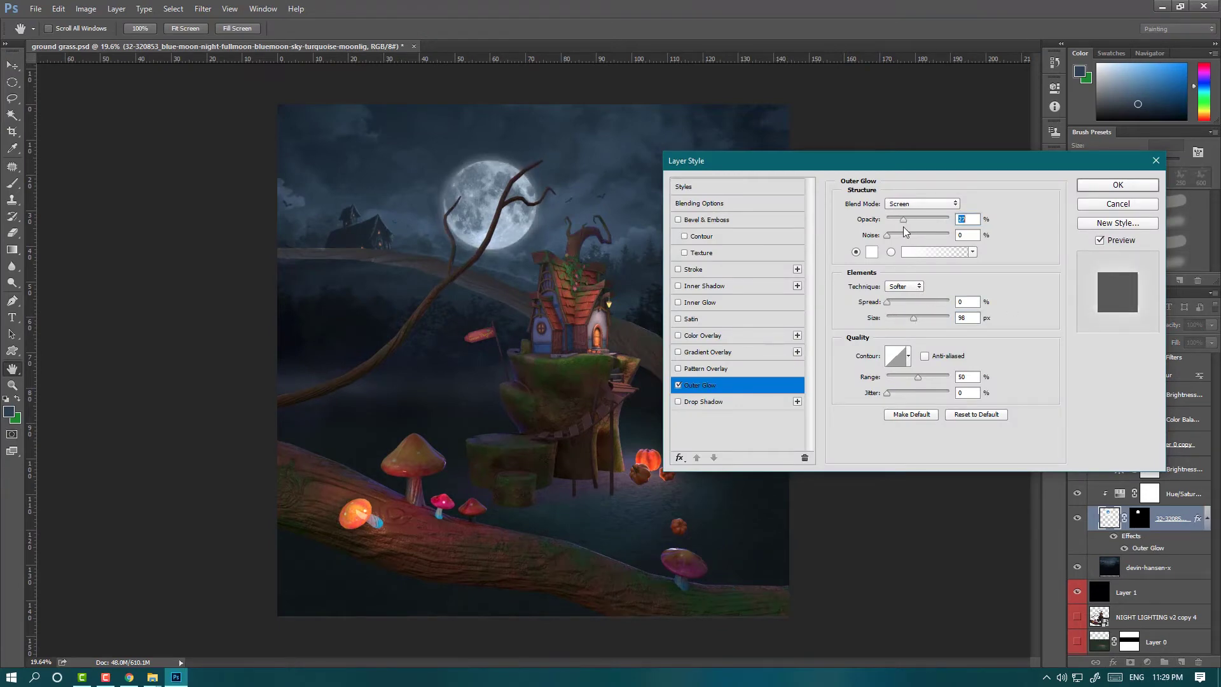
{"action": "key", "text": "Return"}
{"action": "key", "text": "alt+Tab"}
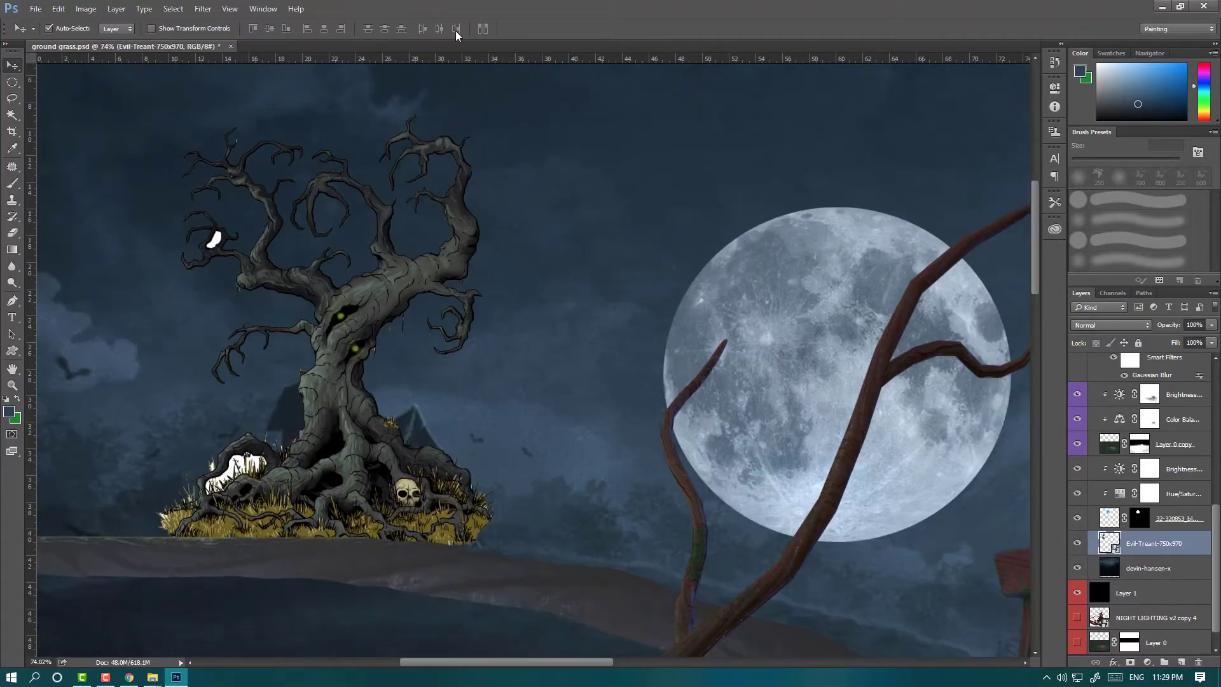
Step: Mask out a lassoed part of the tree and darken it with an Exposure adjustment
{"action": "key", "text": "l"}
{"action": "scroll", "coordinate": [299, 261], "scroll_direction": "down", "scroll_amount": 2}
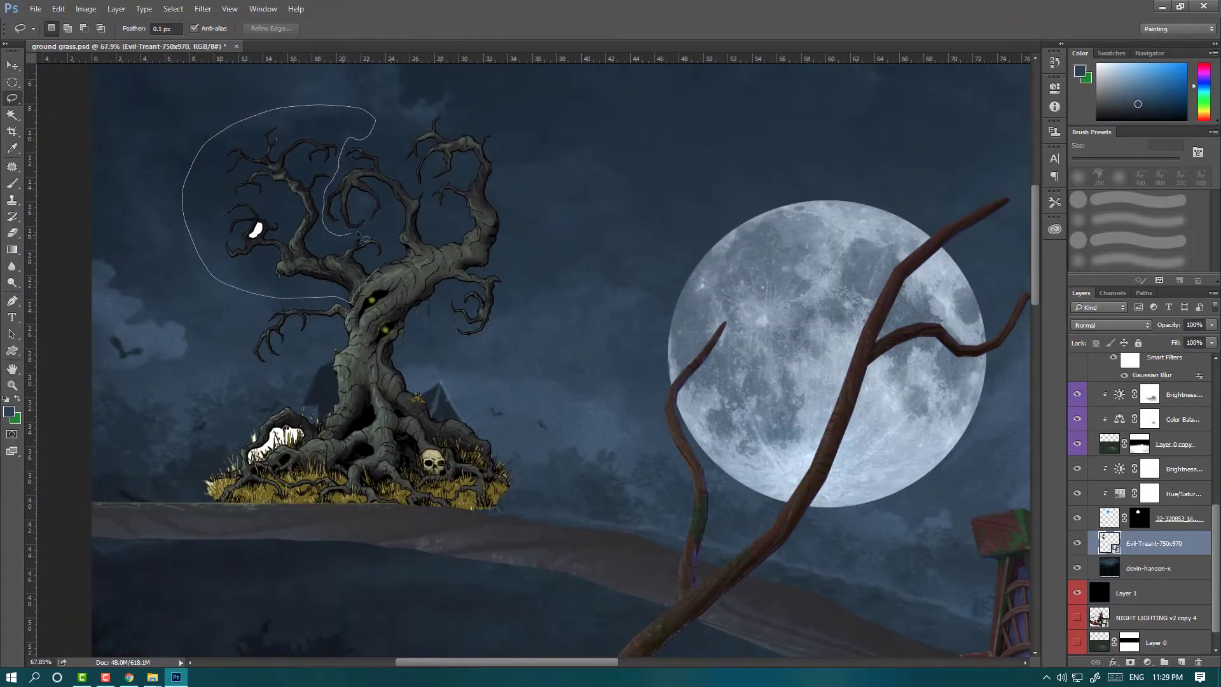
{"action": "left_click", "coordinate": [1131, 662]}
{"action": "scroll", "coordinate": [414, 207], "scroll_direction": "down", "scroll_amount": 5}
{"action": "left_click", "coordinate": [1154, 664]}
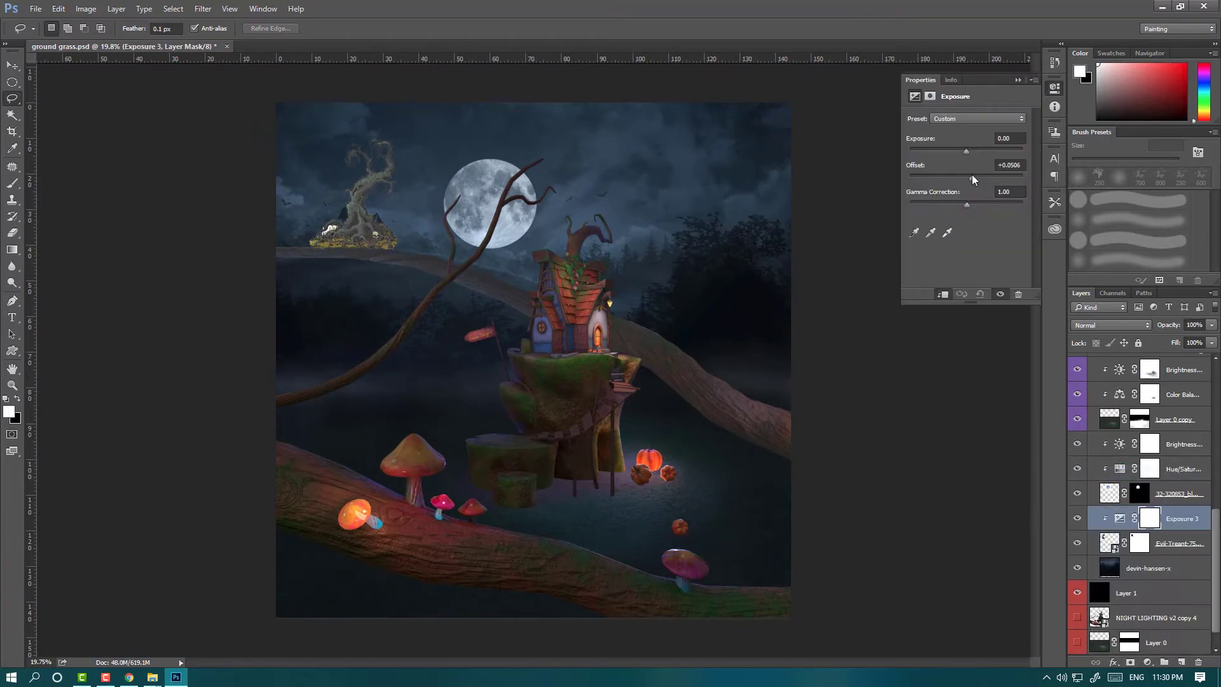
{"action": "mouse_move", "coordinate": [972, 178]}
{"action": "left_mouse_down"}
{"action": "mouse_move", "coordinate": [950, 178]}
{"action": "mouse_move", "coordinate": [953, 152]}
{"action": "mouse_move", "coordinate": [967, 178]}
{"action": "left_mouse_up"}
{"action": "left_click_drag", "start_coordinate": [952, 152], "coordinate": [945, 162]}
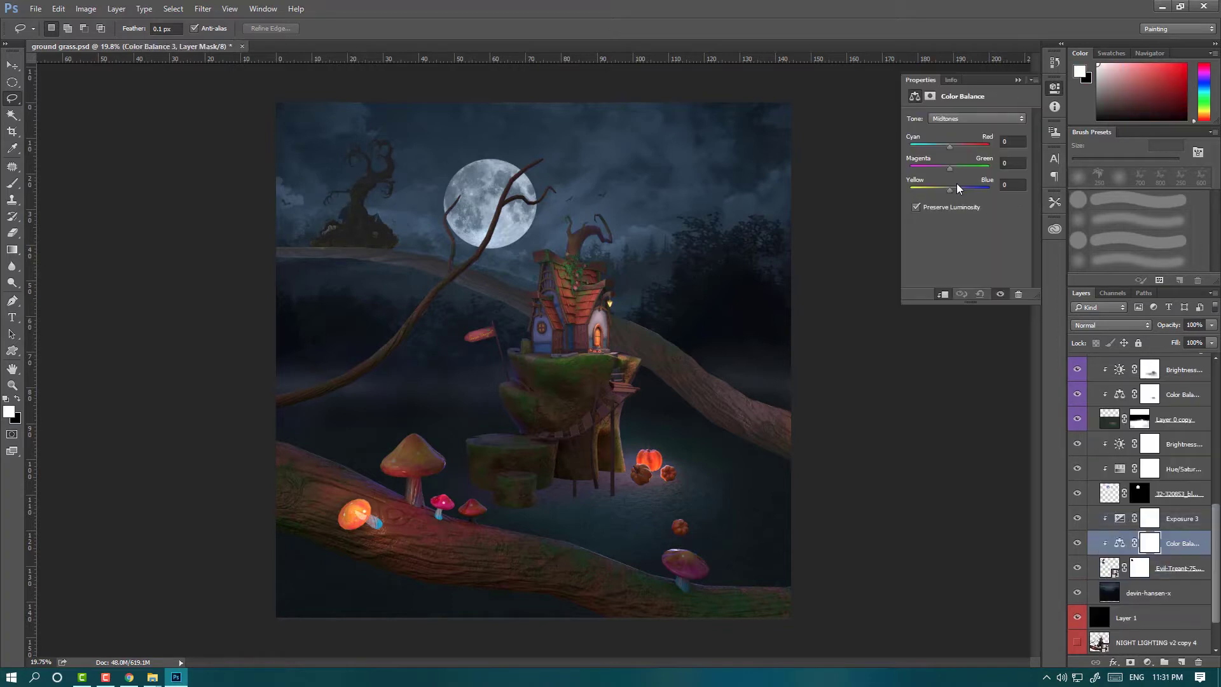
{"action": "left_click", "coordinate": [1054, 87]}
Step: Reposition the tree onto the hill with Free Transform, then hide it and select the sky background
{"action": "left_click", "coordinate": [1179, 568]}
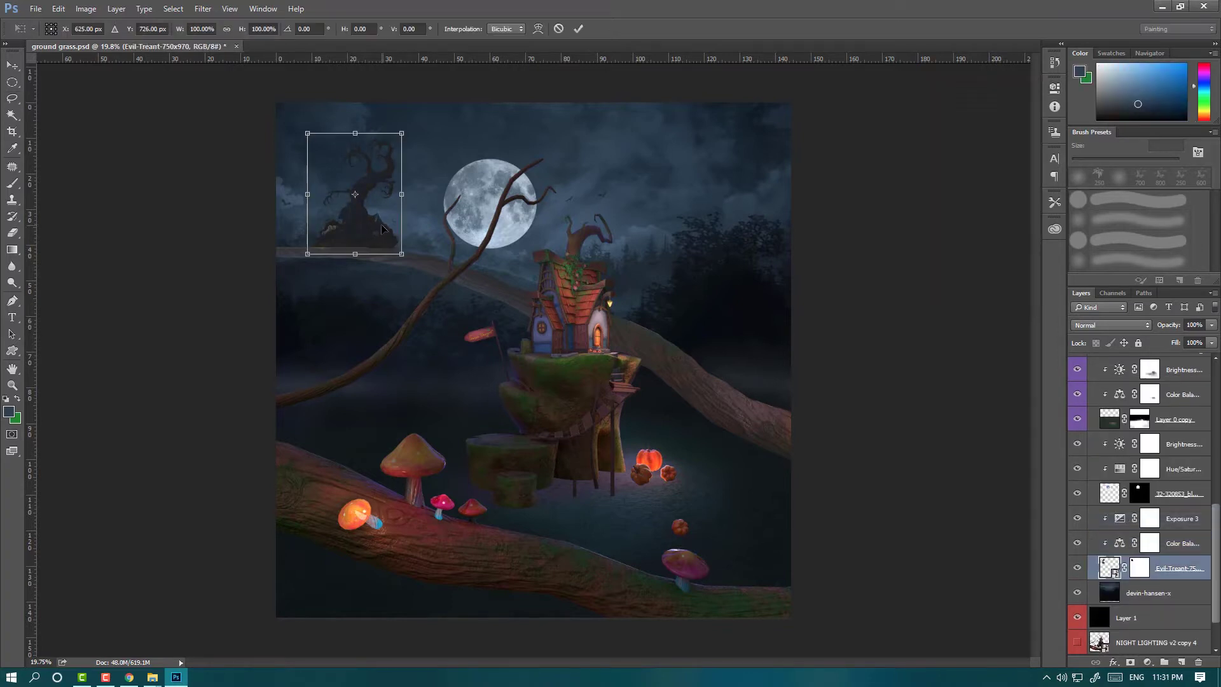
{"action": "key", "text": "ctrl+t"}
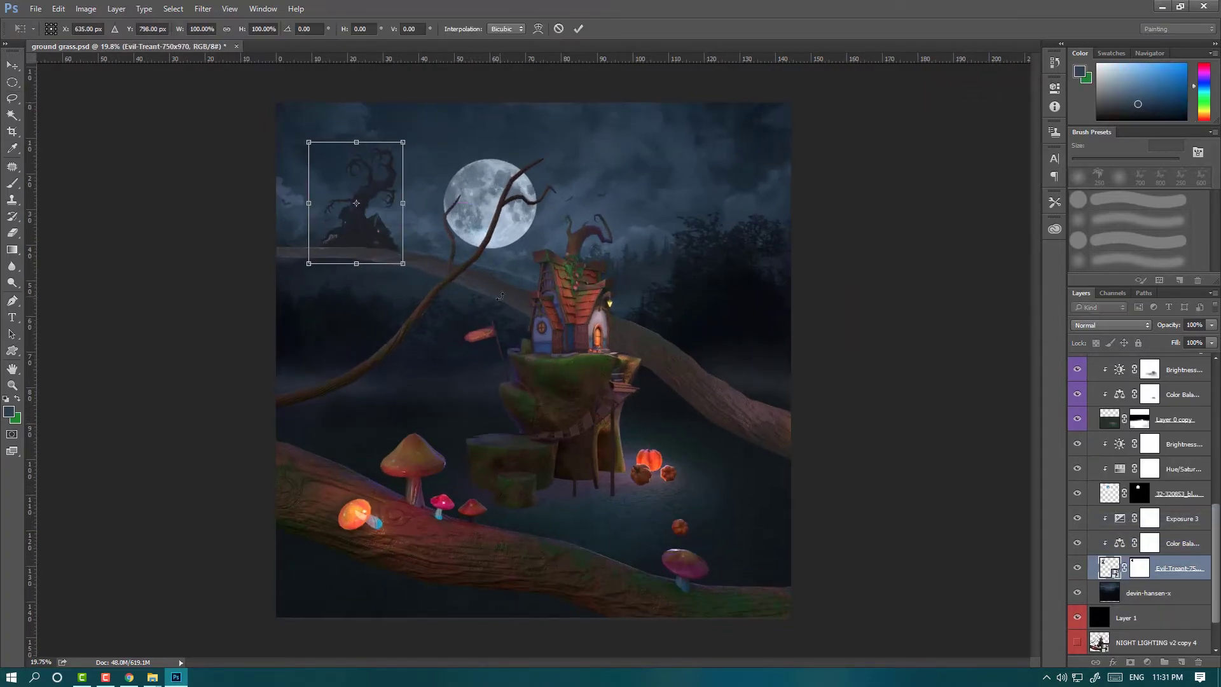
{"action": "key", "text": "Return"}
{"action": "key", "text": "l"}
{"action": "left_click", "coordinate": [1076, 568]}
{"action": "left_click", "coordinate": [1148, 592]}
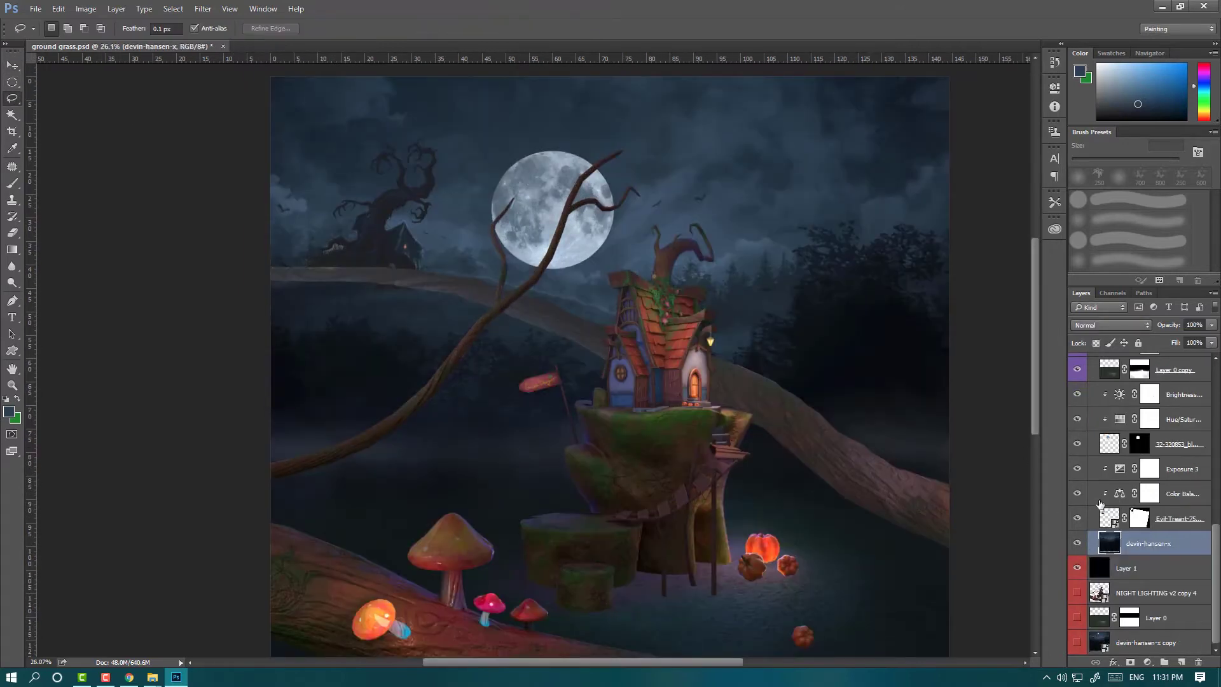
Step: Remove the small distant house with a content-aware fill
{"action": "mouse_move", "coordinate": [340, 206]}
{"action": "left_mouse_down"}
{"action": "mouse_move", "coordinate": [442, 263]}
{"action": "mouse_move", "coordinate": [340, 207]}
{"action": "left_mouse_up"}
{"action": "key", "text": "shift+F5"}
{"action": "key", "text": "Return"}
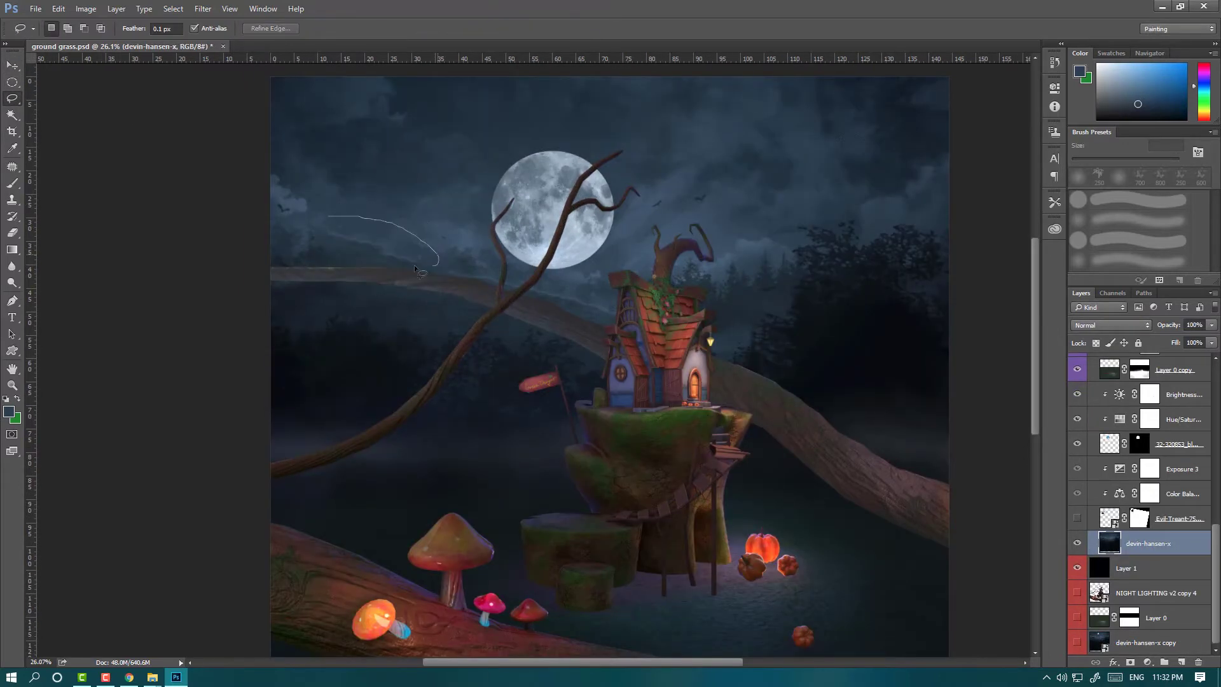
Step: Show the dead tree layer again and target its mask with a smaller brush
{"action": "left_click", "coordinate": [1077, 518]}
{"action": "scroll", "coordinate": [416, 209], "scroll_direction": "down", "scroll_amount": 2}
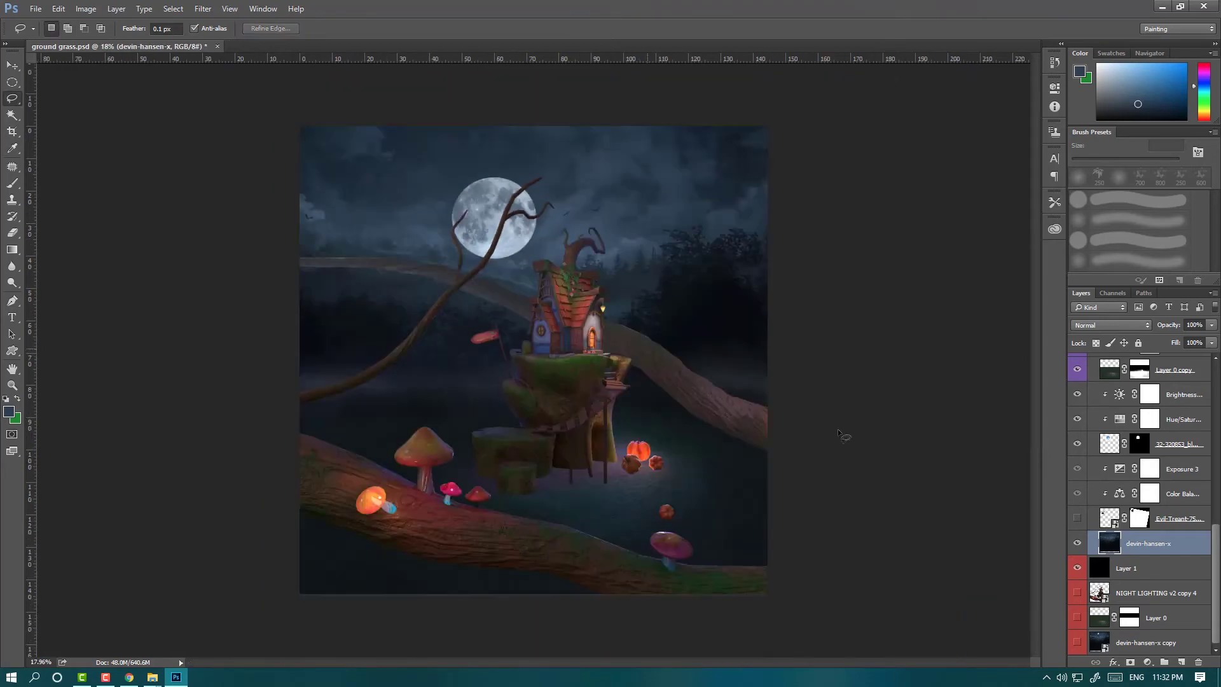
{"action": "left_click", "coordinate": [1160, 520]}
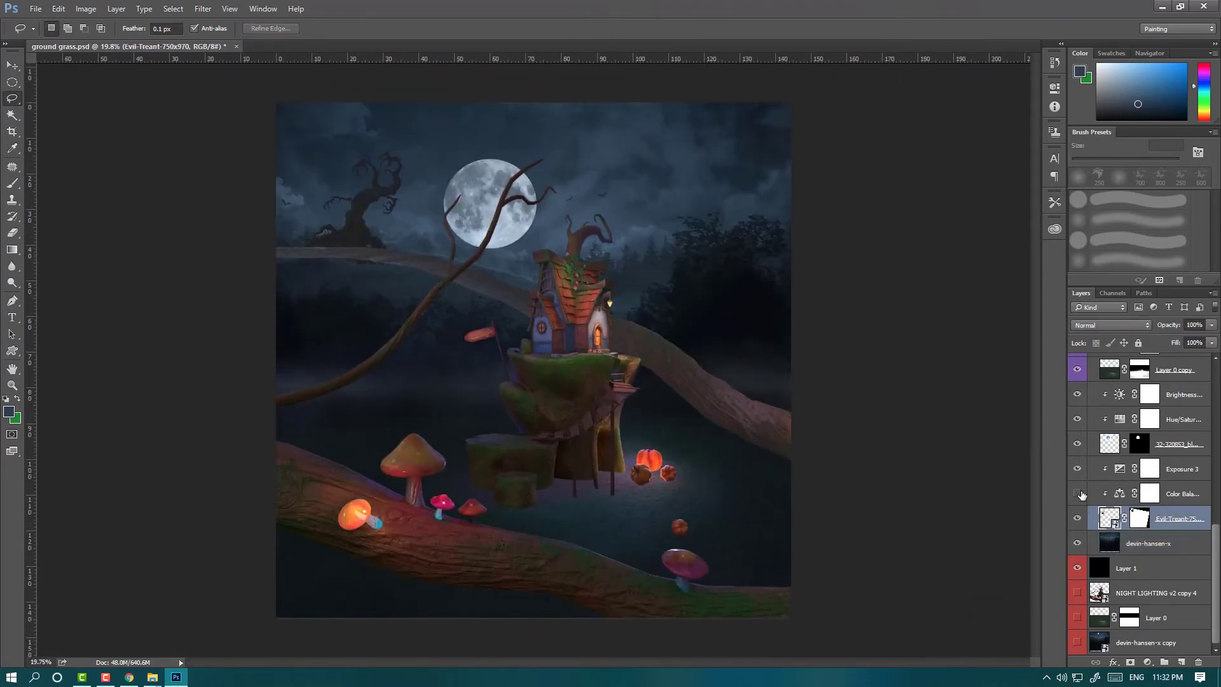
{"action": "left_click", "coordinate": [1138, 518]}
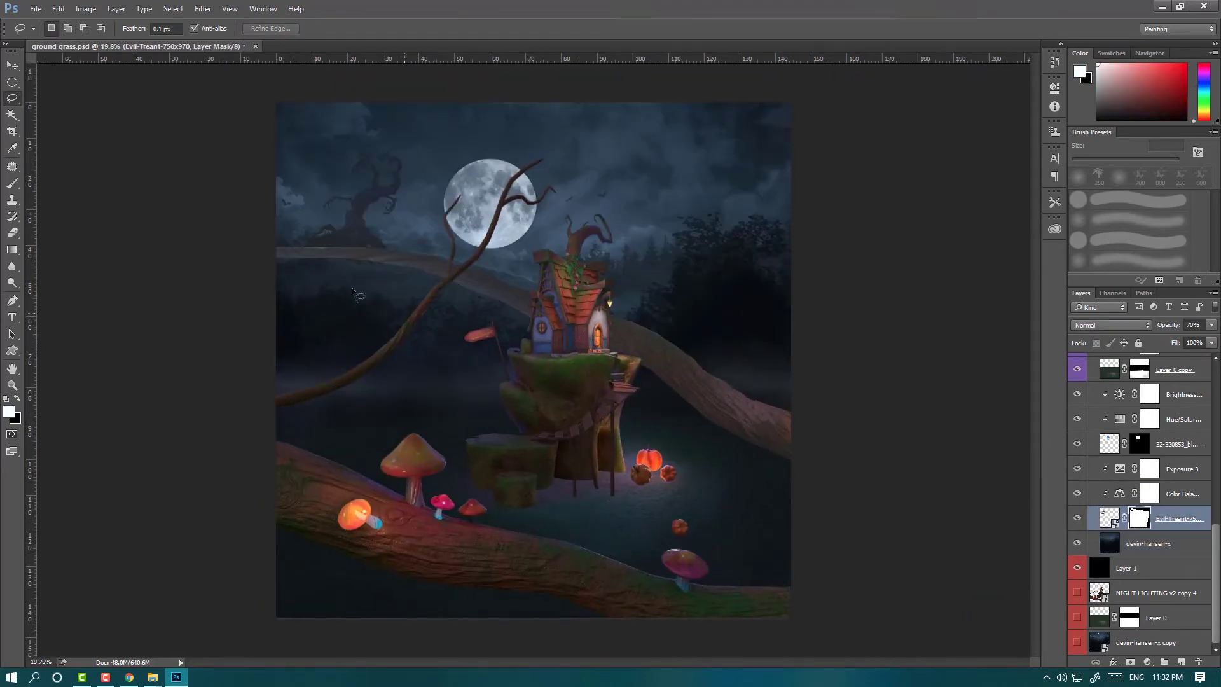
{"action": "key", "text": "b"}
{"action": "scroll", "coordinate": [352, 256], "scroll_direction": "up", "scroll_amount": 4}
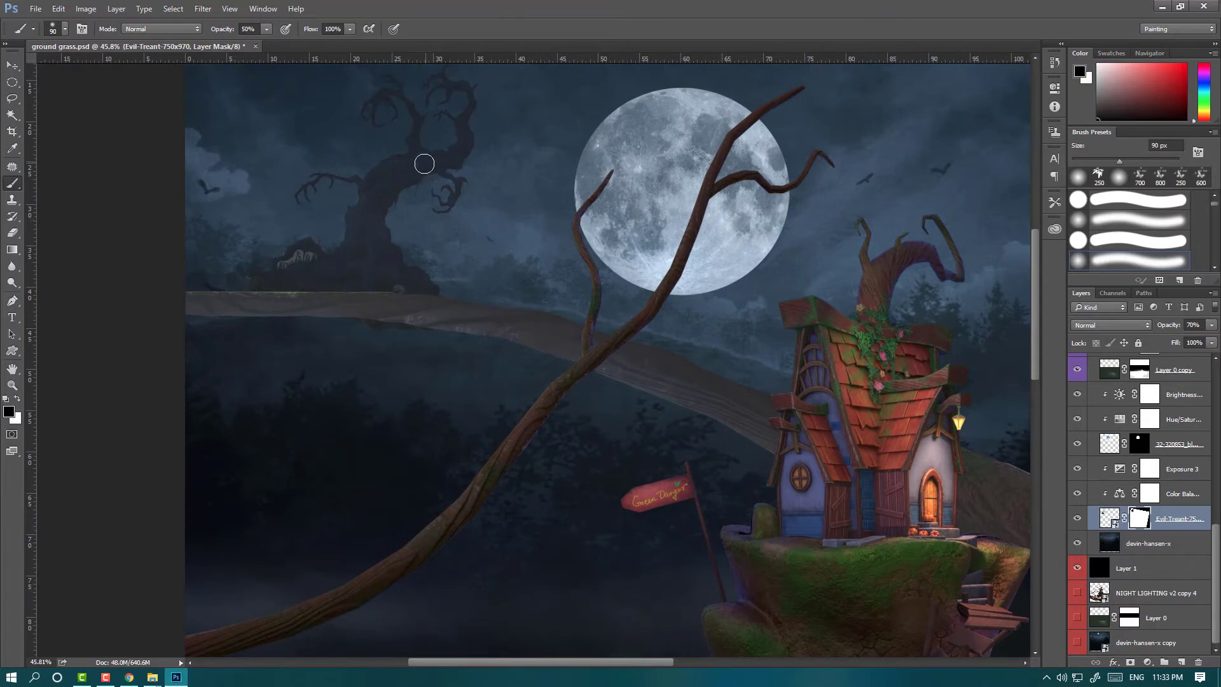
{"action": "left_click", "coordinate": [1054, 203]}
{"action": "left_click", "coordinate": [1054, 202]}
{"action": "scroll", "coordinate": [294, 253], "scroll_direction": "up", "scroll_amount": 4}
{"action": "scroll", "coordinate": [295, 253], "scroll_direction": "up", "scroll_amount": 1}
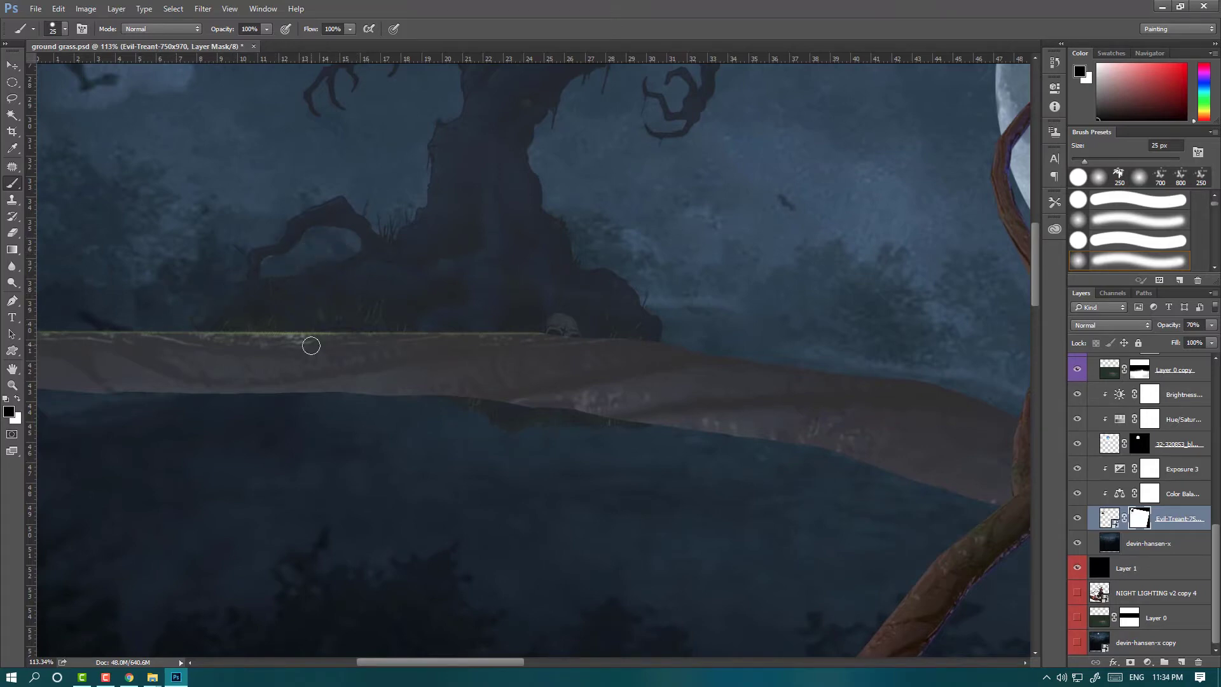
{"action": "scroll", "coordinate": [311, 345], "scroll_direction": "down", "scroll_amount": 5}
{"action": "scroll", "coordinate": [310, 345], "scroll_direction": "up", "scroll_amount": 2}
Step: Add a tint layer clipped to the dead tree and lower its opacity
{"action": "right_click", "coordinate": [1109, 518]}
{"action": "left_click", "coordinate": [1112, 521]}
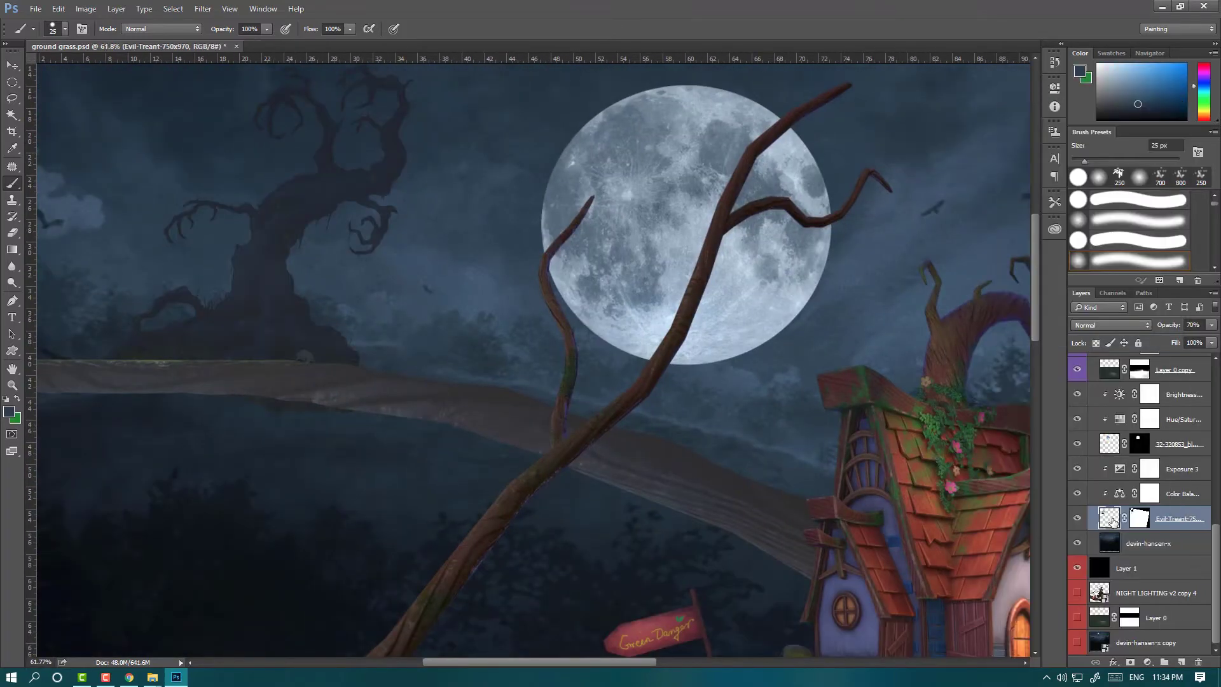
{"action": "scroll", "coordinate": [368, 291], "scroll_direction": "down", "scroll_amount": 1}
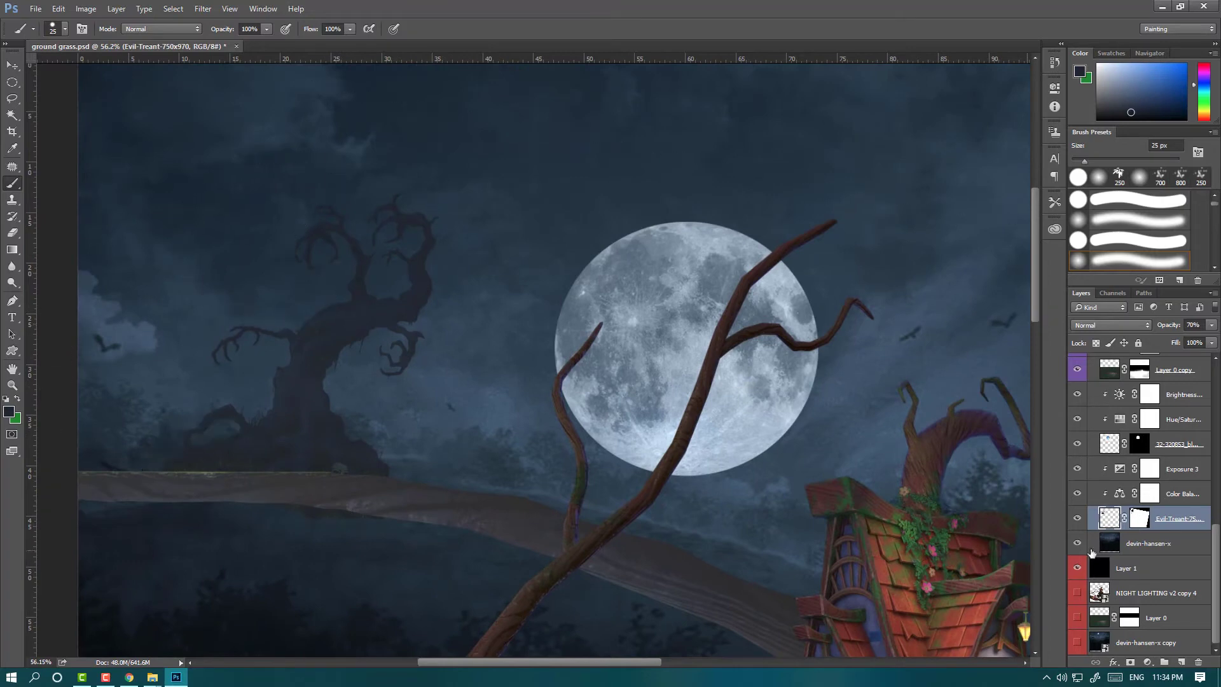
{"action": "left_click", "coordinate": [1181, 663]}
{"action": "scroll", "coordinate": [217, 308], "scroll_direction": "up", "scroll_amount": 3}
{"action": "scroll", "coordinate": [272, 354], "scroll_direction": "down", "scroll_amount": 3}
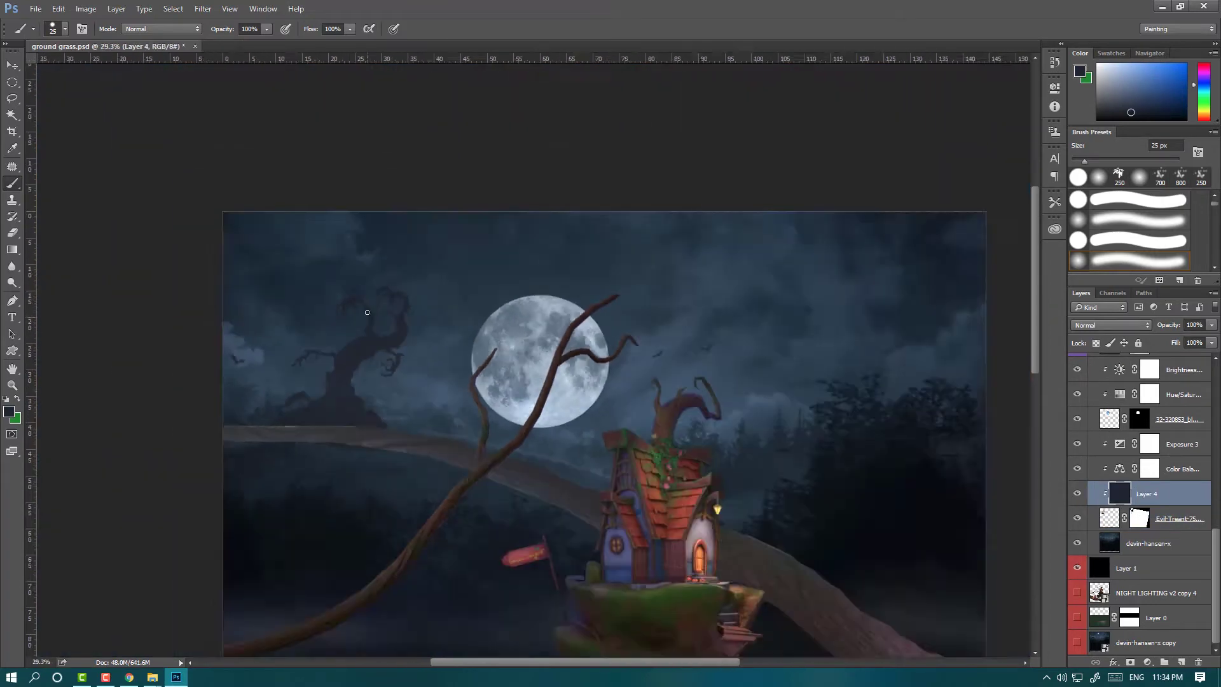
{"action": "scroll", "coordinate": [272, 354], "scroll_direction": "up", "scroll_amount": 3}
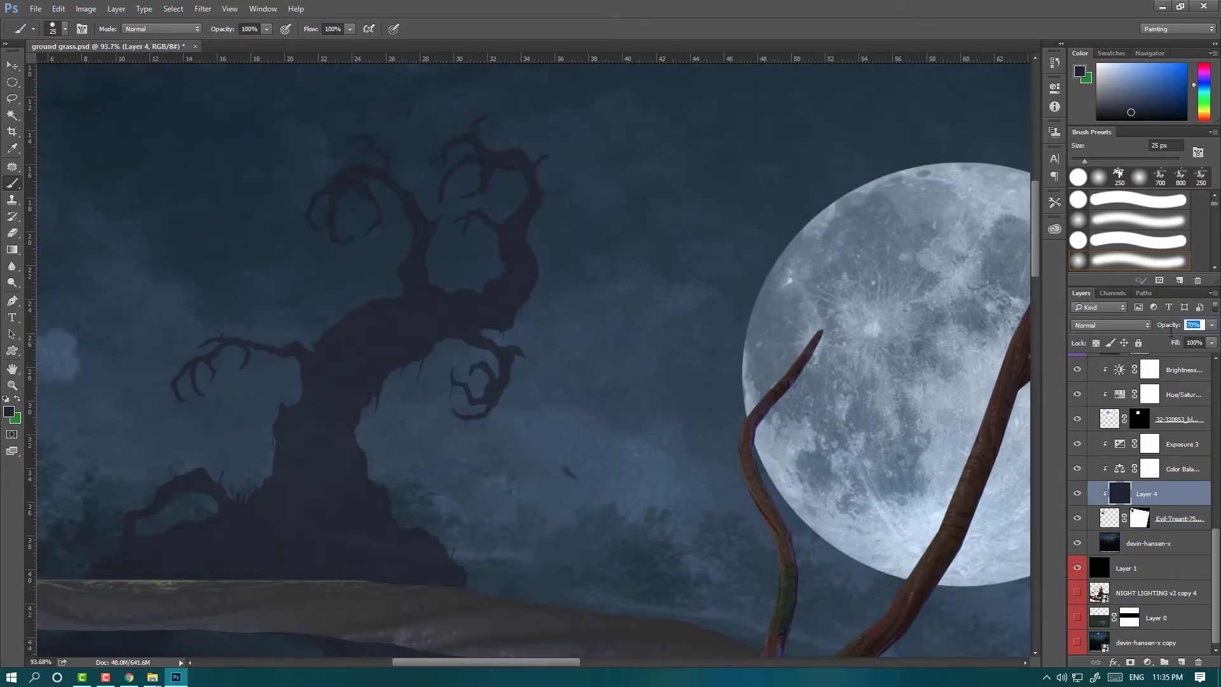
{"action": "scroll", "coordinate": [479, 299], "scroll_direction": "down", "scroll_amount": 1}
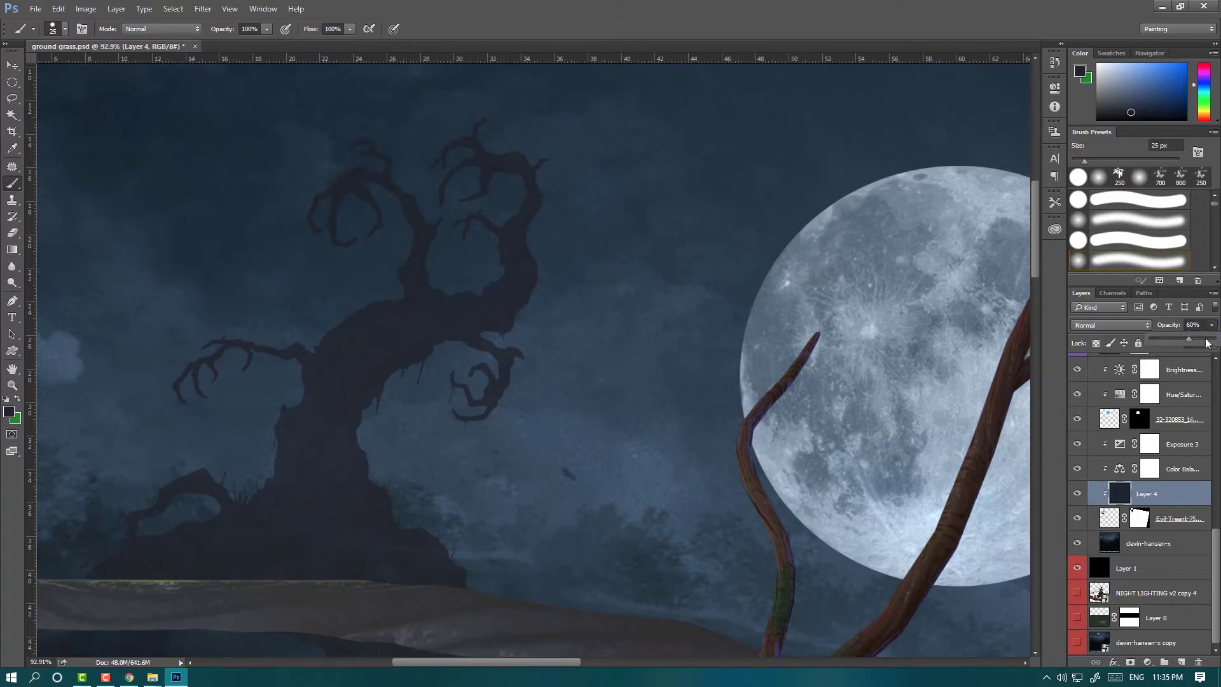
{"action": "left_click_drag", "start_coordinate": [1206, 342], "coordinate": [1172, 347]}
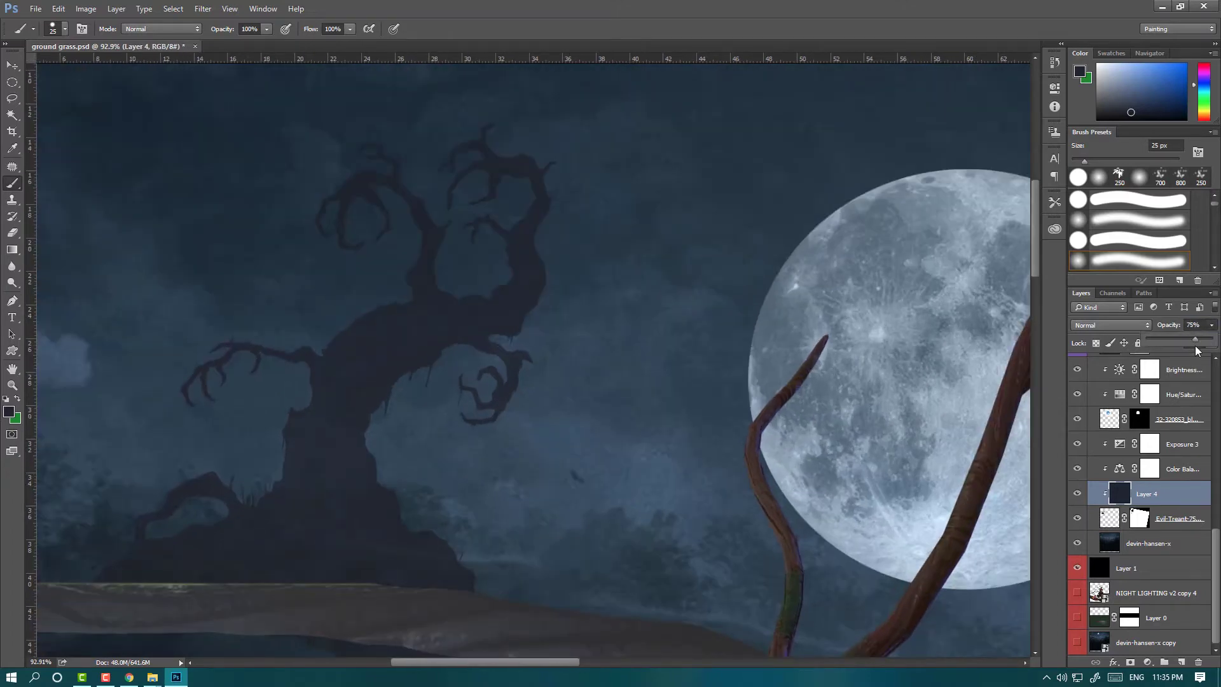
Step: Move the dead tree up and to the left with Free Transform
{"action": "key", "text": "ctrl+0"}
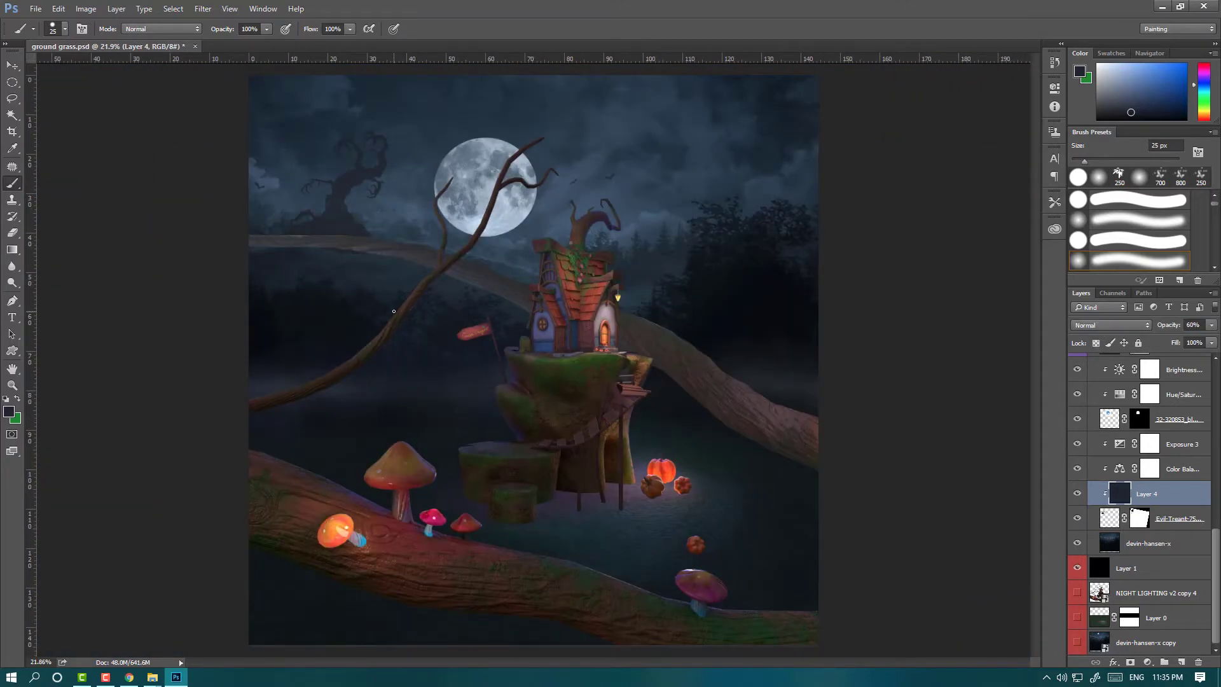
{"action": "key", "text": "alt+bracketleft"}
{"action": "key", "text": "ctrl+t"}
{"action": "mouse_move", "coordinate": [320, 184]}
{"action": "left_mouse_down"}
{"action": "mouse_move", "coordinate": [340, 228]}
{"action": "mouse_move", "coordinate": [340, 213]}
{"action": "left_mouse_up"}
{"action": "key", "text": "Return"}
{"action": "key", "text": "b"}
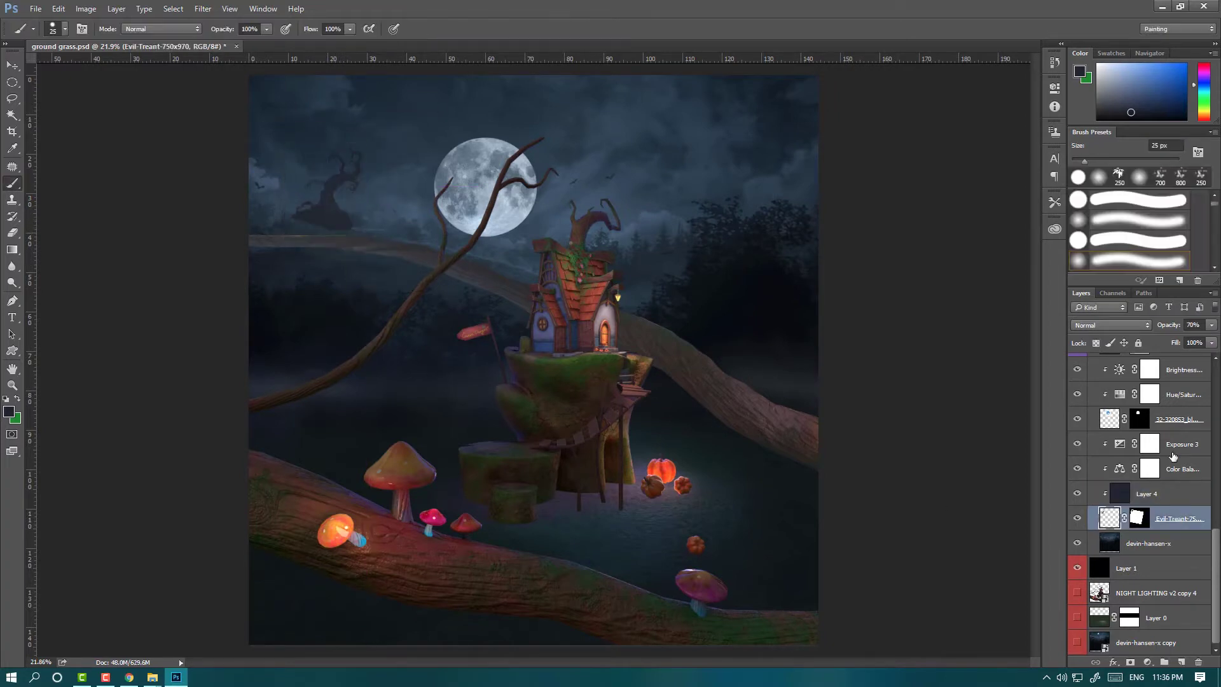
Step: Merge the tree with its adjustment layers and add a new empty Layer 4
{"action": "left_click", "coordinate": [1173, 455]}
{"action": "scroll", "coordinate": [1138, 454], "scroll_direction": "up", "scroll_amount": 2}
{"action": "scroll", "coordinate": [1096, 450], "scroll_direction": "up", "scroll_amount": 3}
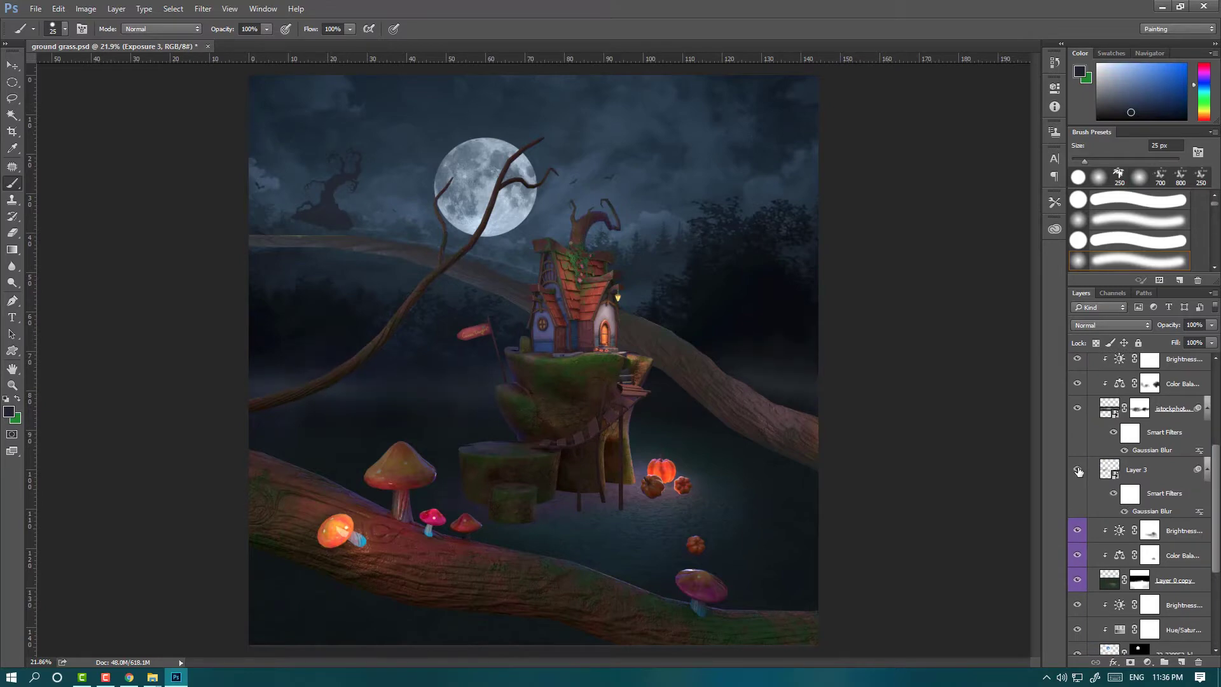
{"action": "scroll", "coordinate": [1138, 471], "scroll_direction": "down", "scroll_amount": 2}
{"action": "scroll", "coordinate": [1138, 471], "scroll_direction": "down", "scroll_amount": 3}
{"action": "key", "text": "v"}
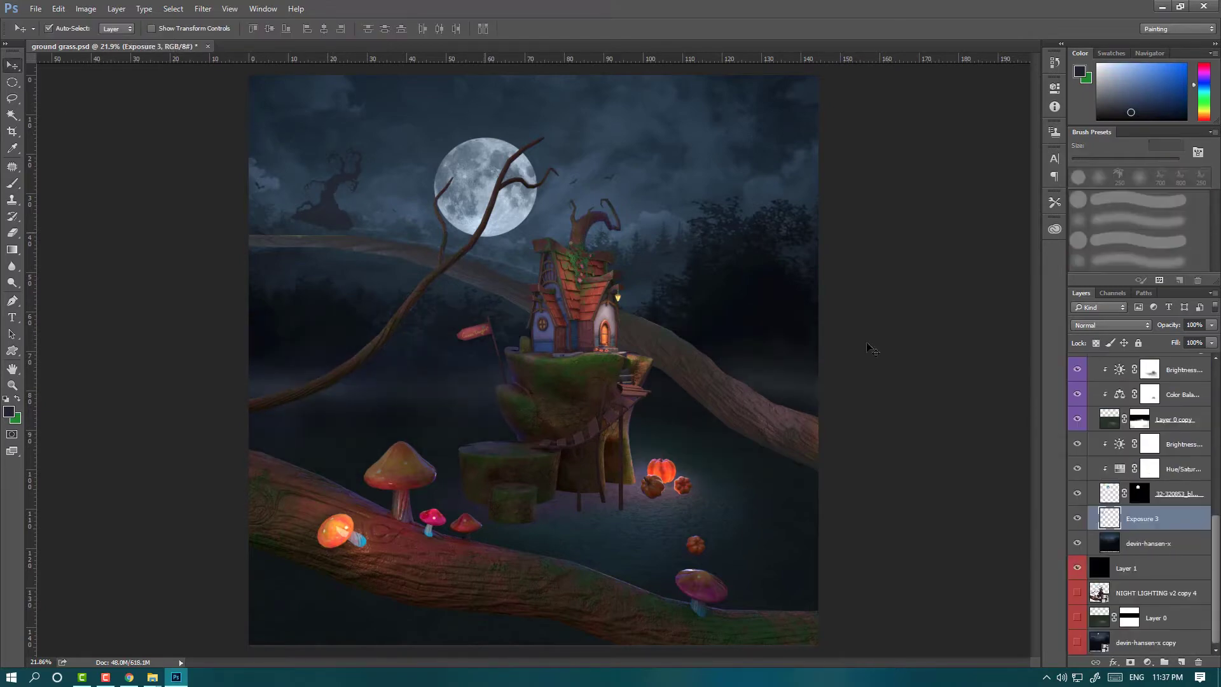
{"action": "key", "text": "ctrl+shift+alt+n"}
{"action": "key", "text": "b"}
{"action": "scroll", "coordinate": [343, 210], "scroll_direction": "up", "scroll_amount": 1, "text": "alt"}
{"action": "scroll", "coordinate": [296, 207], "scroll_direction": "up", "scroll_amount": 1, "text": "alt"}
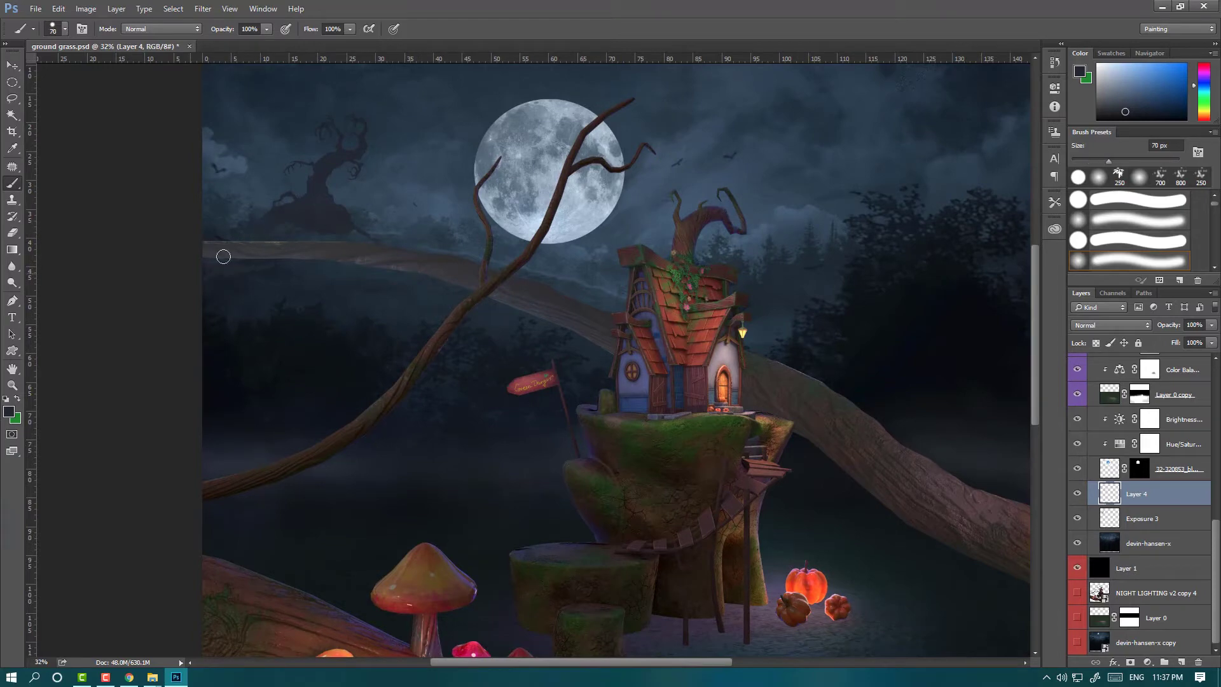
Step: Add a layer mask to the merged Exposure 3 tree layer and show Layer 4
{"action": "scroll", "coordinate": [327, 216], "scroll_direction": "up", "scroll_amount": 2}
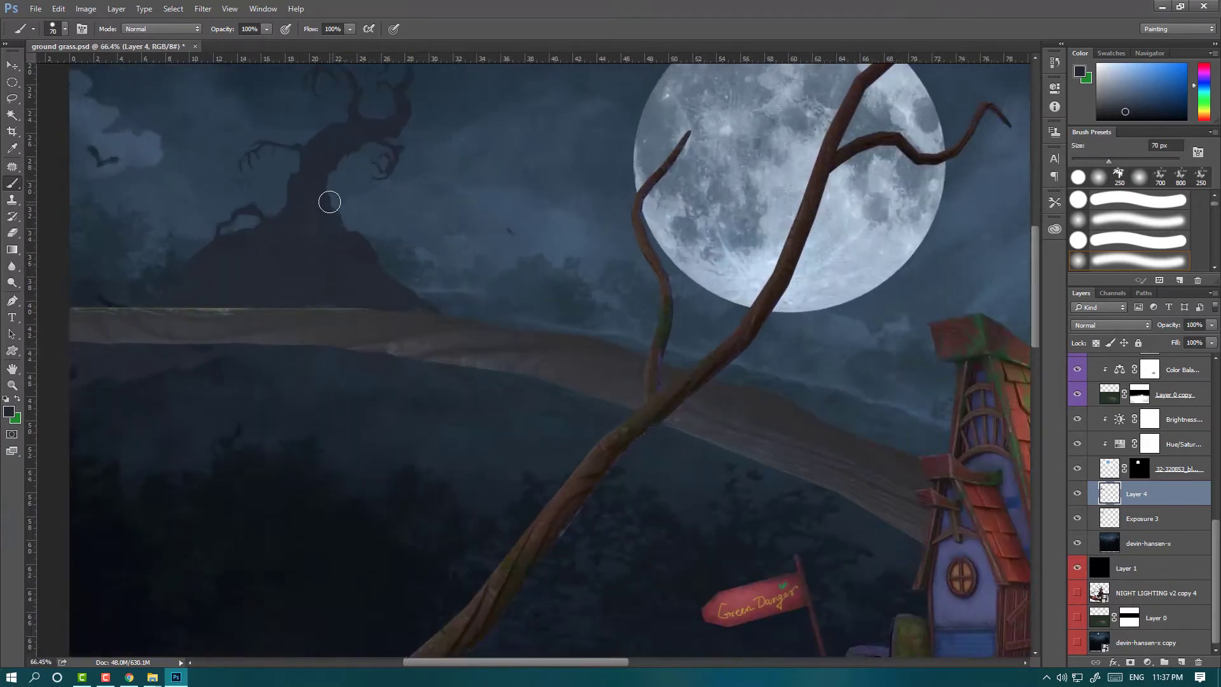
{"action": "scroll", "coordinate": [321, 241], "scroll_direction": "down", "scroll_amount": 1}
{"action": "left_click", "coordinate": [1144, 518]}
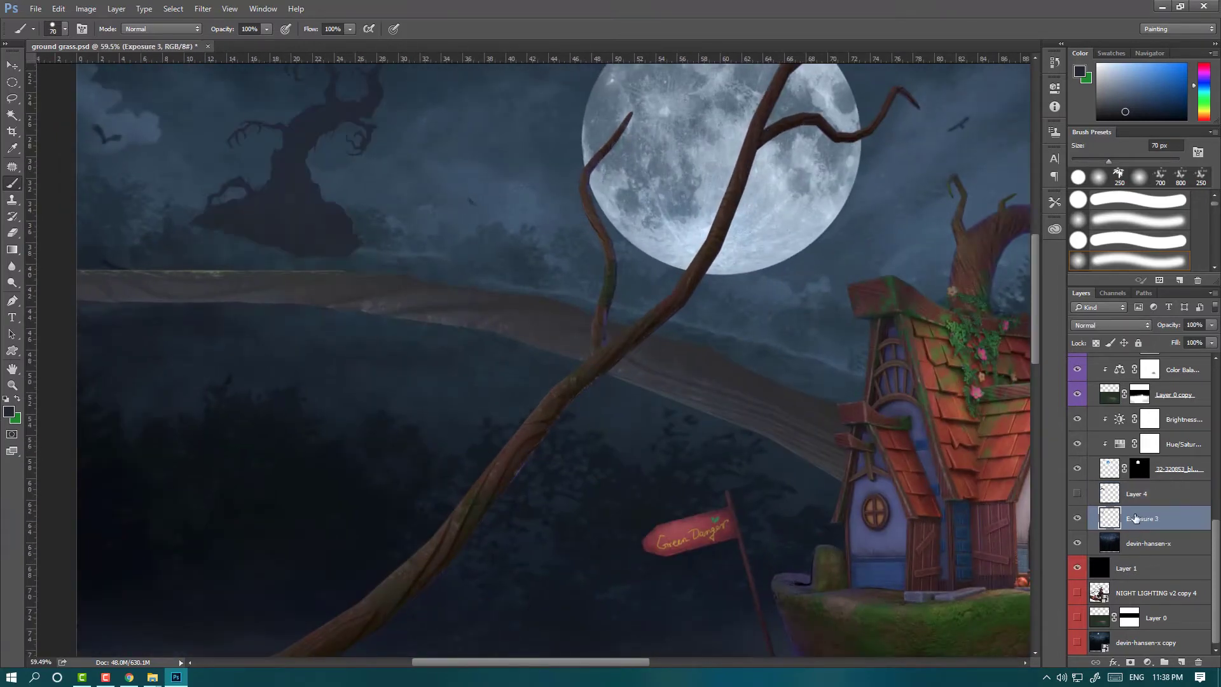
{"action": "left_click", "coordinate": [1129, 662]}
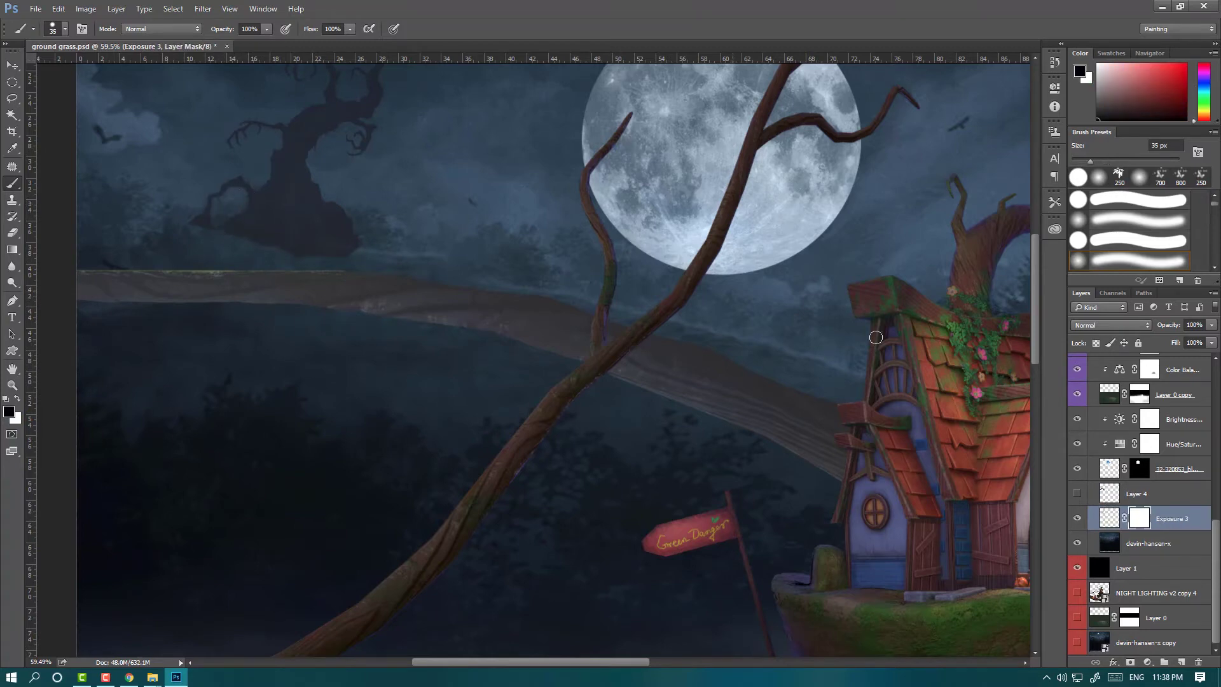
{"action": "left_click", "coordinate": [1076, 493]}
{"action": "left_click", "coordinate": [1136, 493]}
Step: Size the brush and sample a scene colour to paint over the tree base
{"action": "key", "text": "e"}
{"action": "left_click", "coordinate": [1054, 202]}
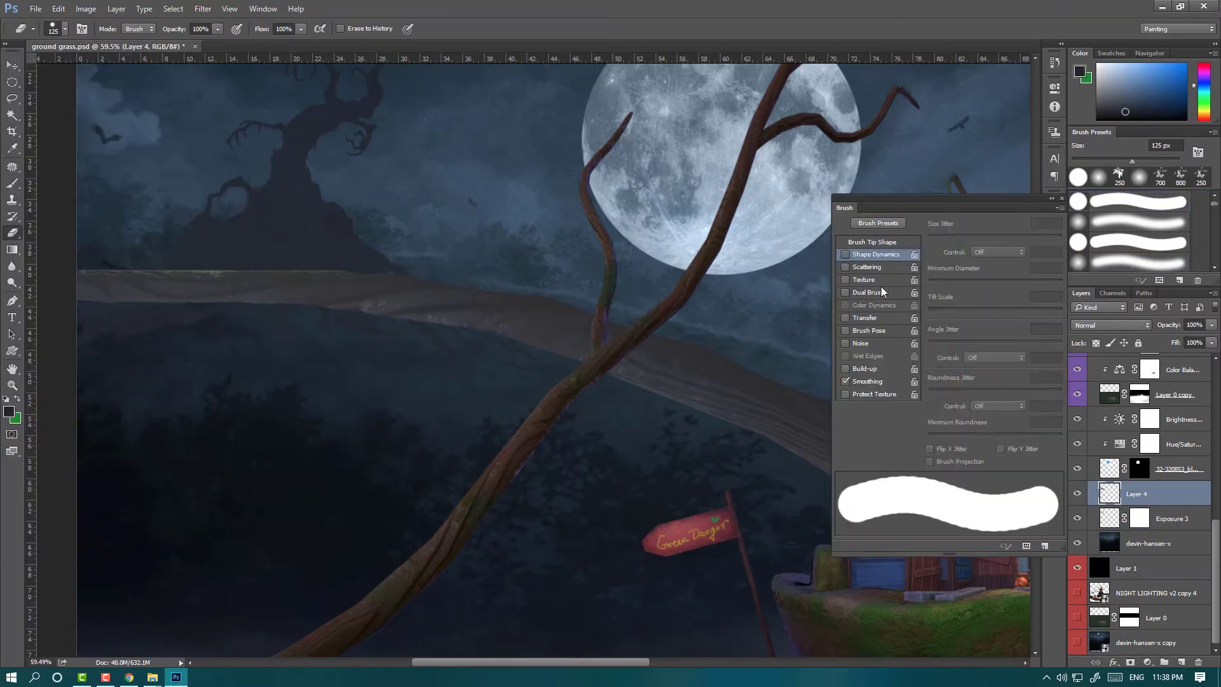
{"action": "left_click", "coordinate": [1060, 199]}
{"action": "key", "text": "bracketleft"}
{"action": "key", "text": "bracketleft"}
{"action": "key", "text": "bracketleft"}
{"action": "key", "text": "b"}
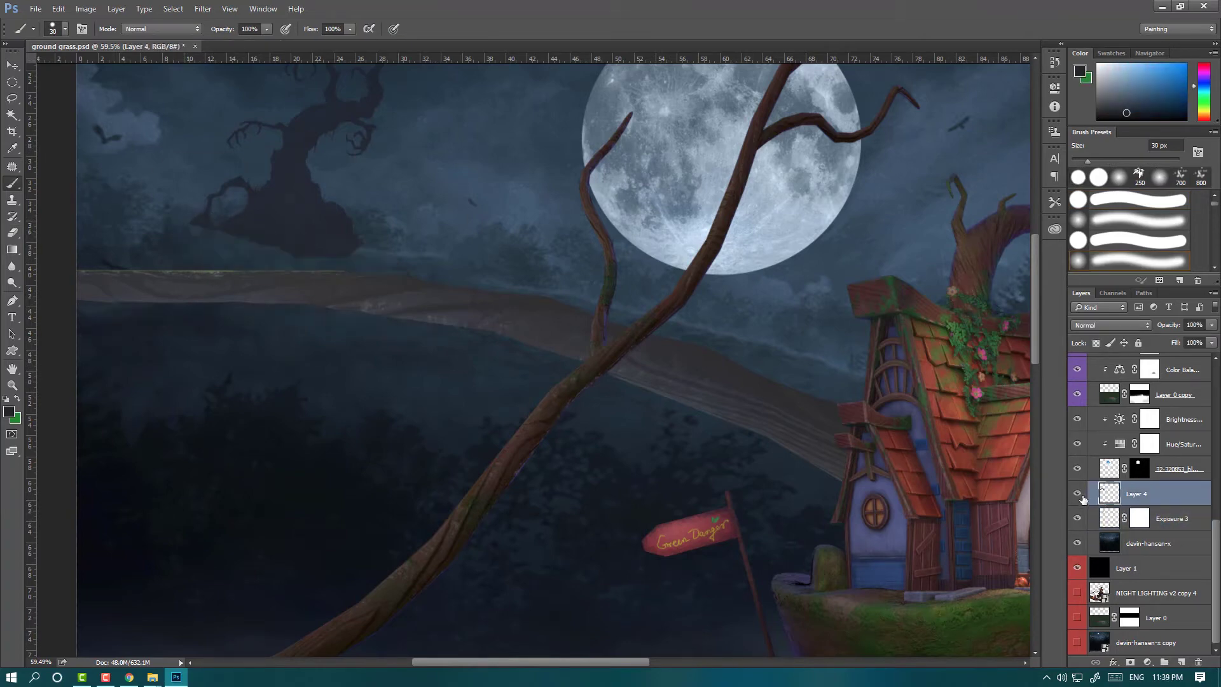
{"action": "scroll", "coordinate": [285, 309], "scroll_direction": "up", "scroll_amount": 3}
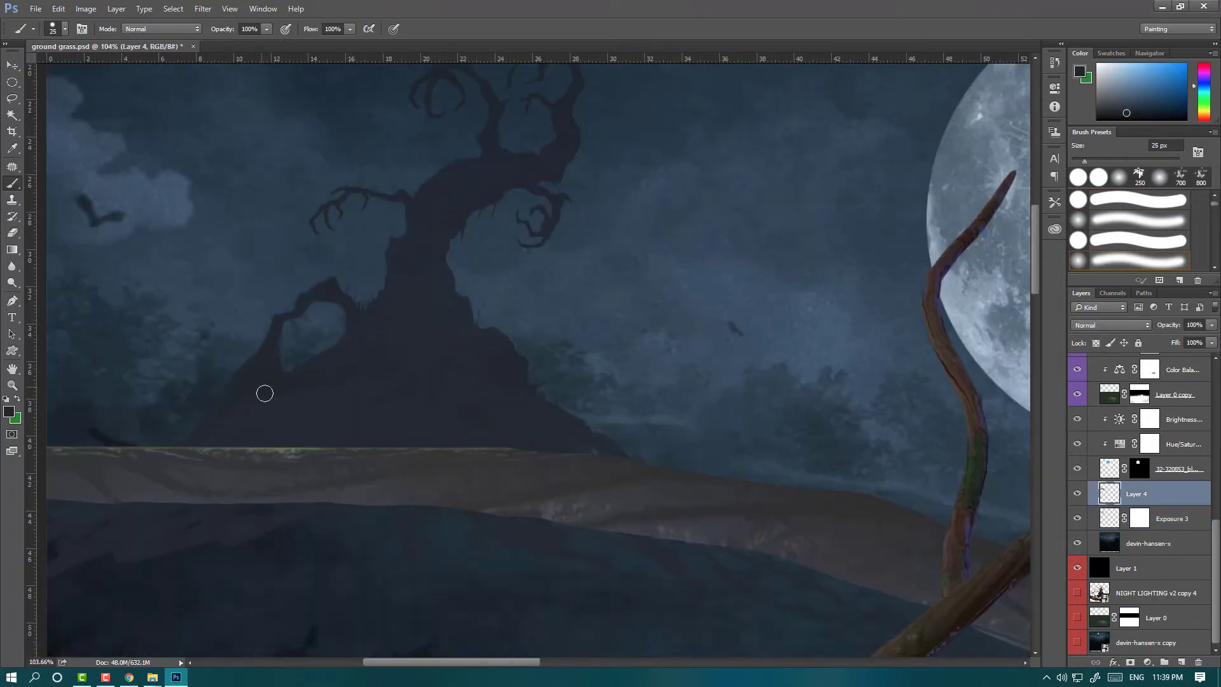
{"action": "scroll", "coordinate": [246, 340], "scroll_direction": "down", "scroll_amount": 1}
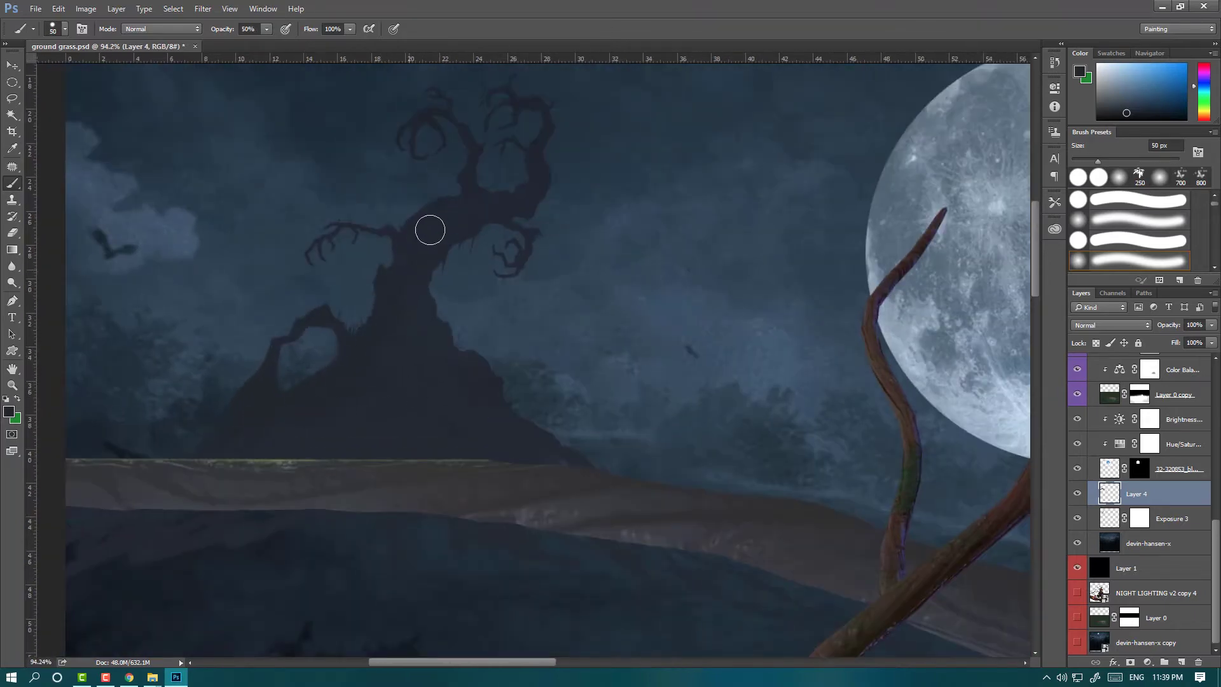
{"action": "key", "text": "bracketright"}
{"action": "key", "text": "bracketright"}
{"action": "scroll", "coordinate": [346, 404], "scroll_direction": "down", "scroll_amount": 4}
{"action": "scroll", "coordinate": [212, 324], "scroll_direction": "up", "scroll_amount": 2}
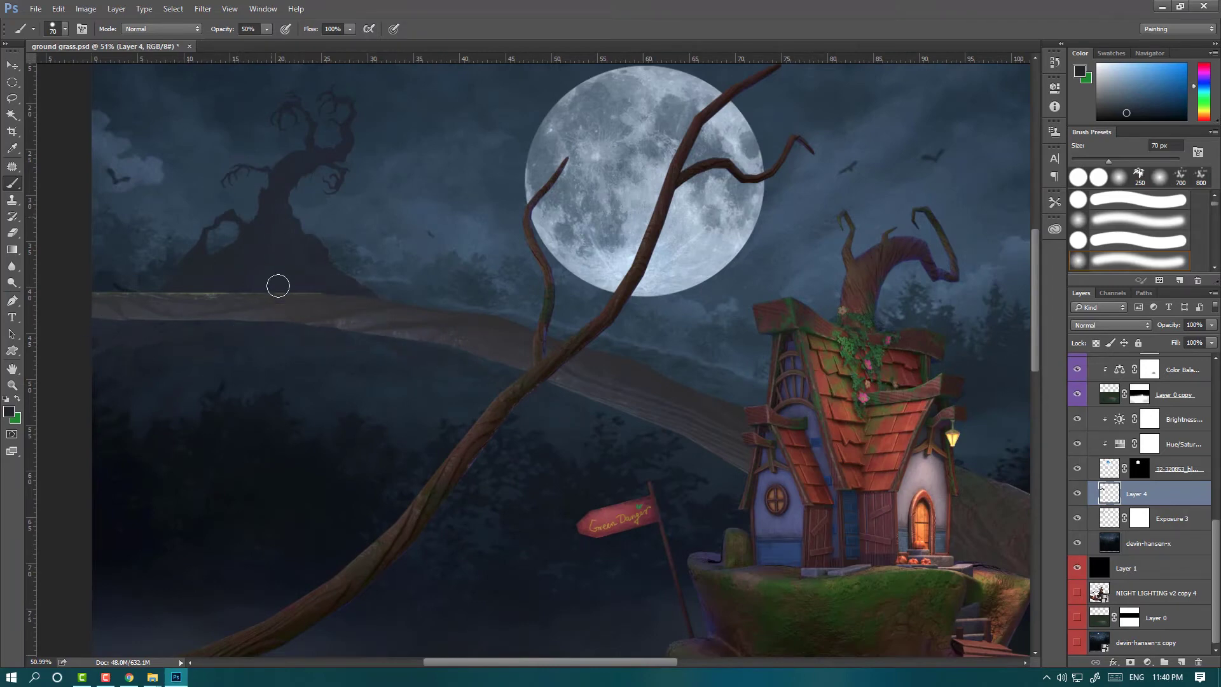
{"action": "left_click", "coordinate": [304, 272], "text": "alt"}
{"action": "scroll", "coordinate": [465, 347], "scroll_direction": "down", "scroll_amount": 3}
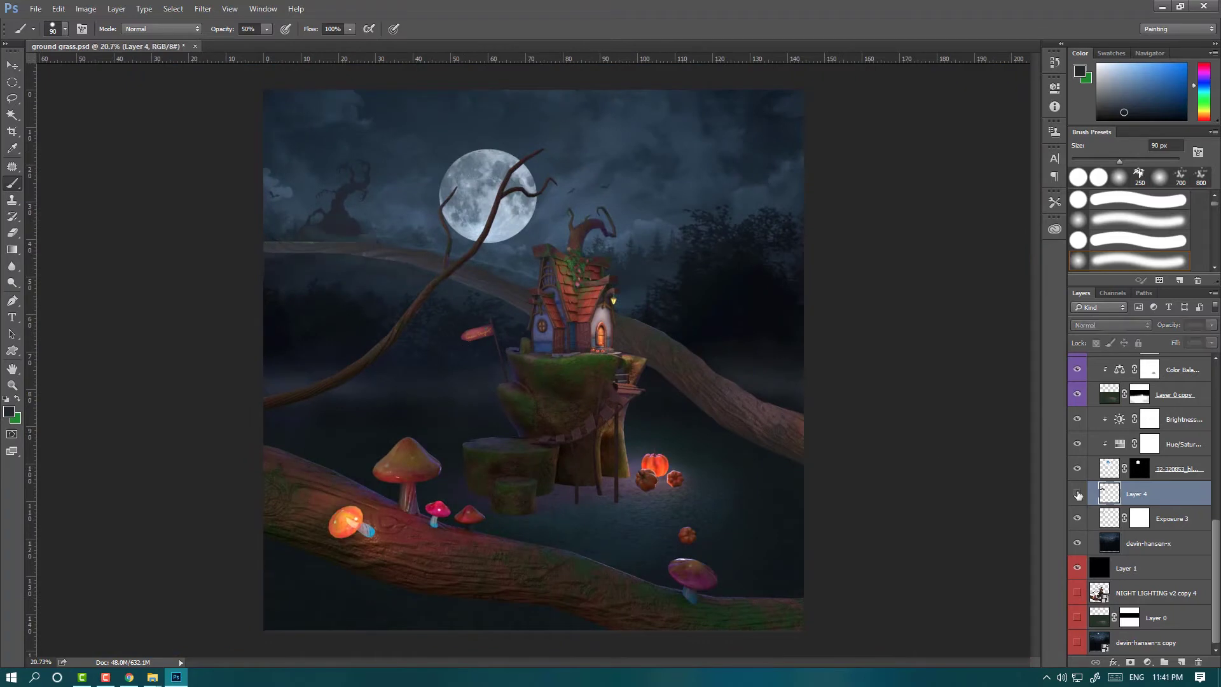
Step: Group Layer 4 with Exposure 3 into a renamed tree group and compare it
{"action": "key", "text": "ctrl+g"}
{"action": "double_click", "coordinate": [1131, 522]}
{"action": "type", "text": "tree"}
{"action": "left_click", "coordinate": [1077, 522]}
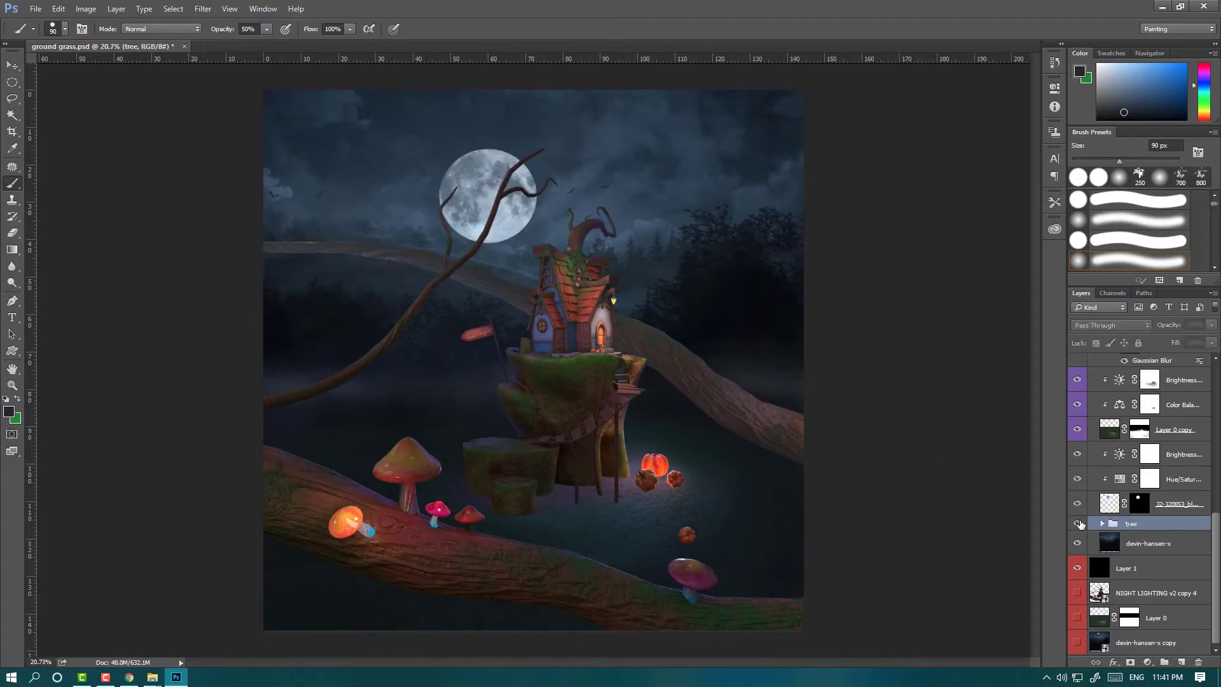
{"action": "scroll", "coordinate": [559, 351], "scroll_direction": "down", "scroll_amount": 1}
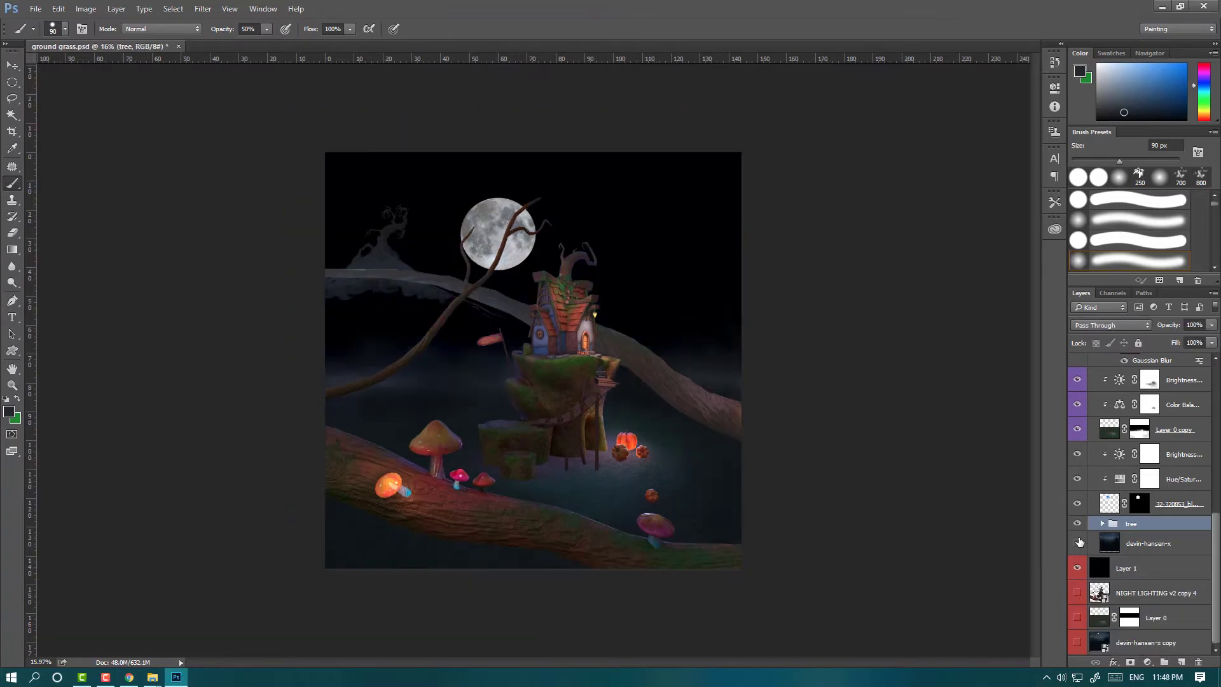
{"action": "key", "text": "ctrl+z"}
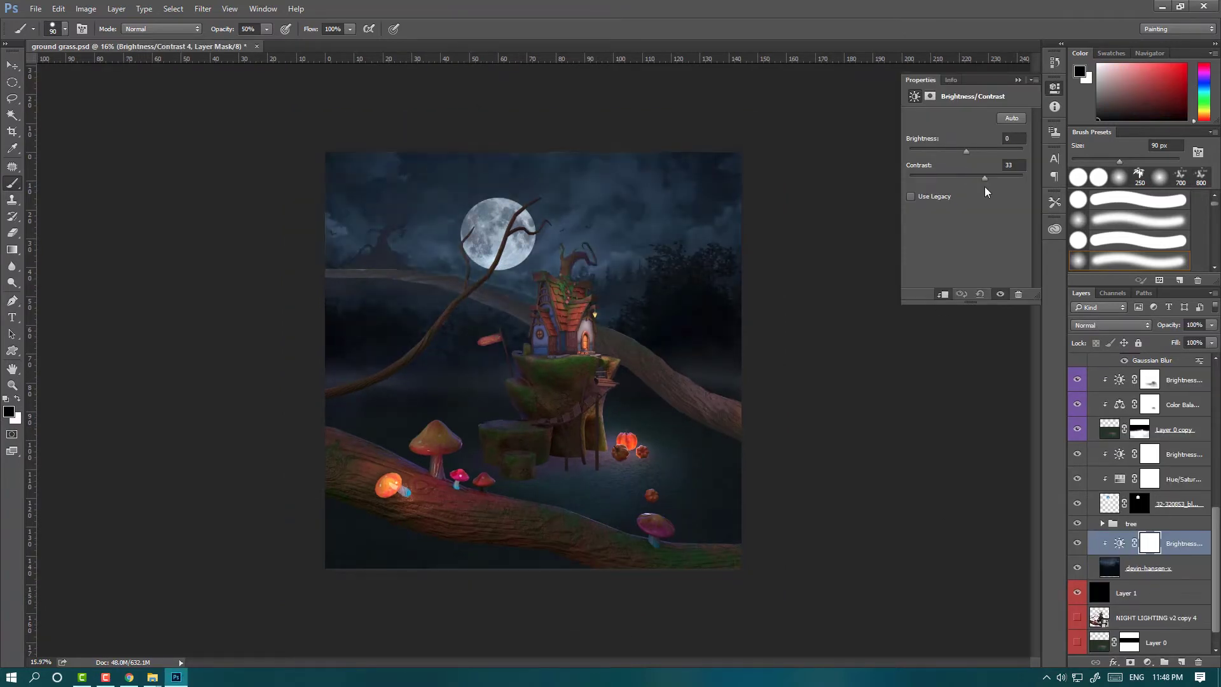
{"action": "scroll", "coordinate": [533, 360], "scroll_direction": "up", "scroll_amount": 1}
{"action": "scroll", "coordinate": [533, 360], "scroll_direction": "up", "scroll_amount": 1}
{"action": "scroll", "coordinate": [533, 359], "scroll_direction": "up", "scroll_amount": 1}
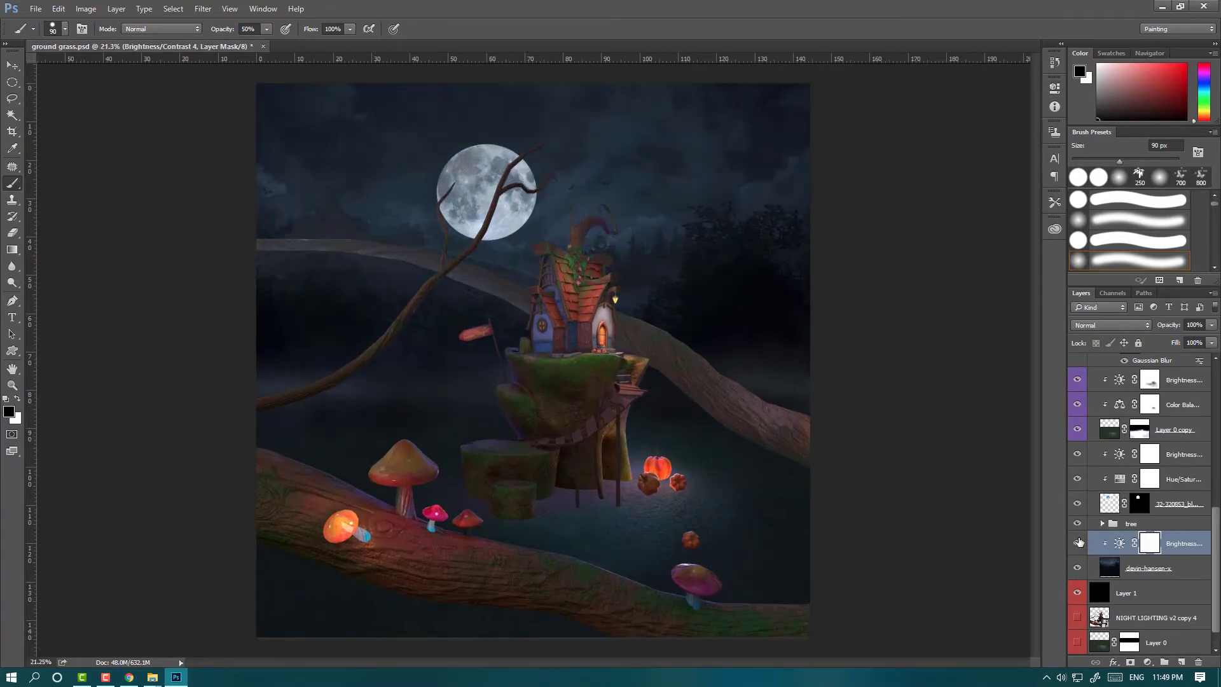
Step: Darken the tree branches with an Exposure adjustment at lower exposure
{"action": "key", "text": "v"}
{"action": "left_click", "coordinate": [721, 450]}
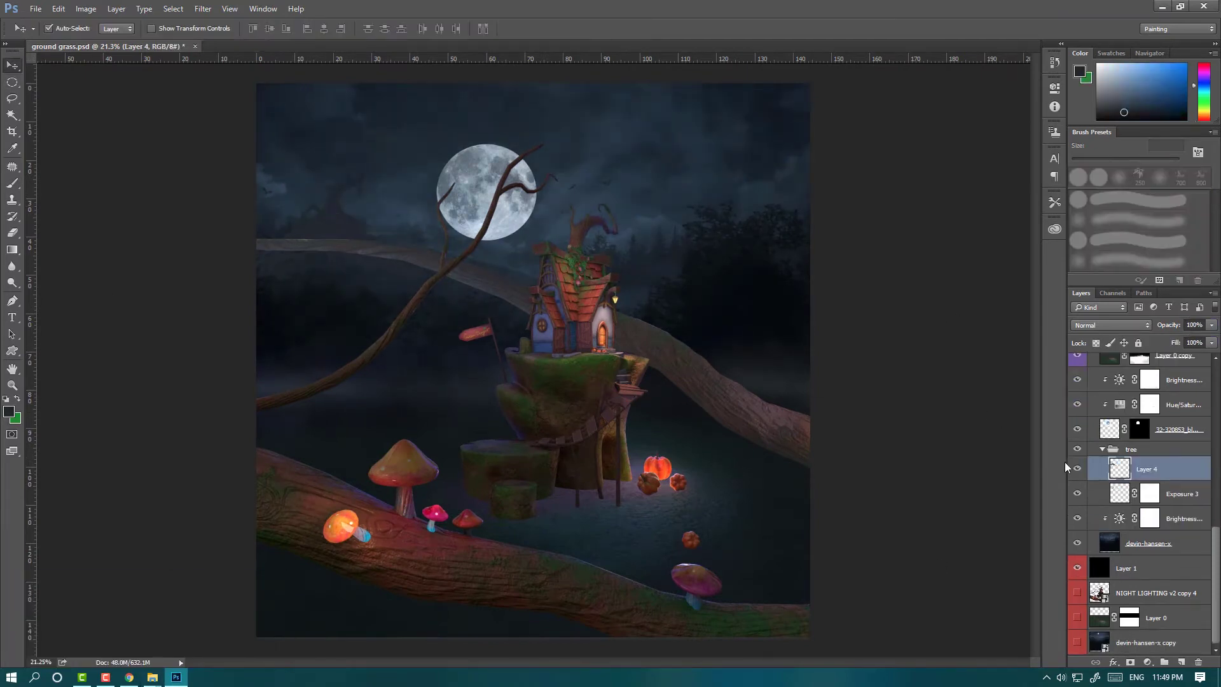
{"action": "left_click", "coordinate": [1169, 490], "text": "shift"}
{"action": "left_click", "coordinate": [1147, 662]}
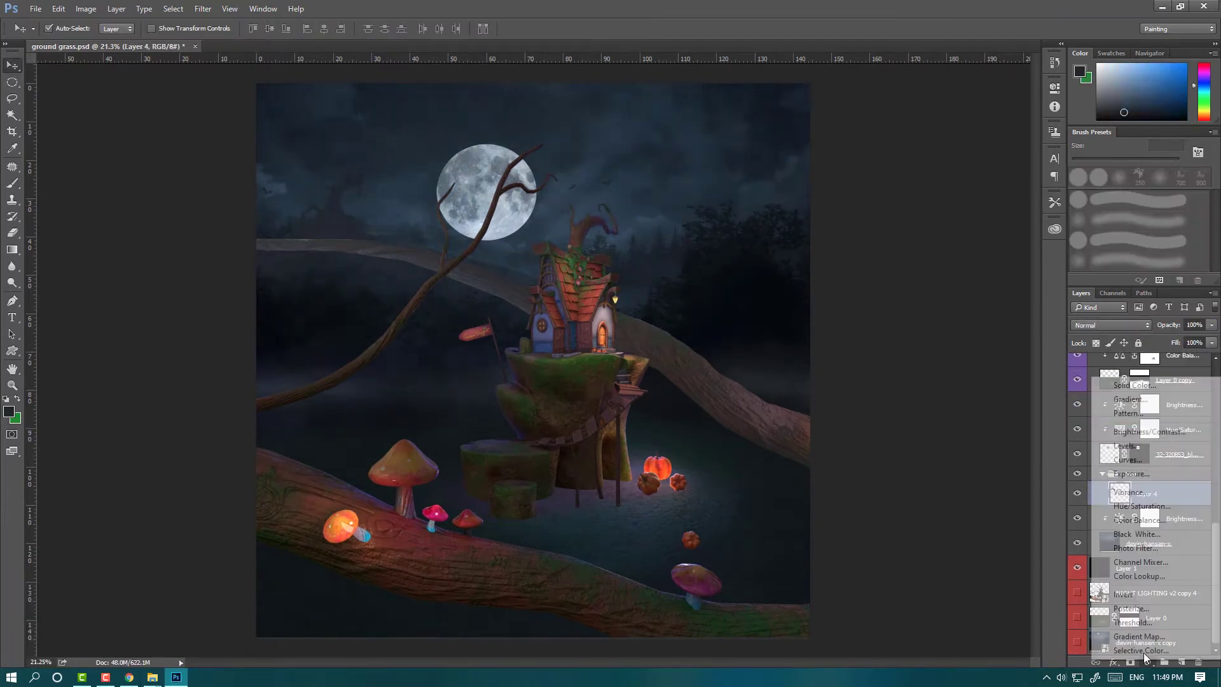
{"action": "left_click_drag", "start_coordinate": [957, 152], "coordinate": [936, 151]}
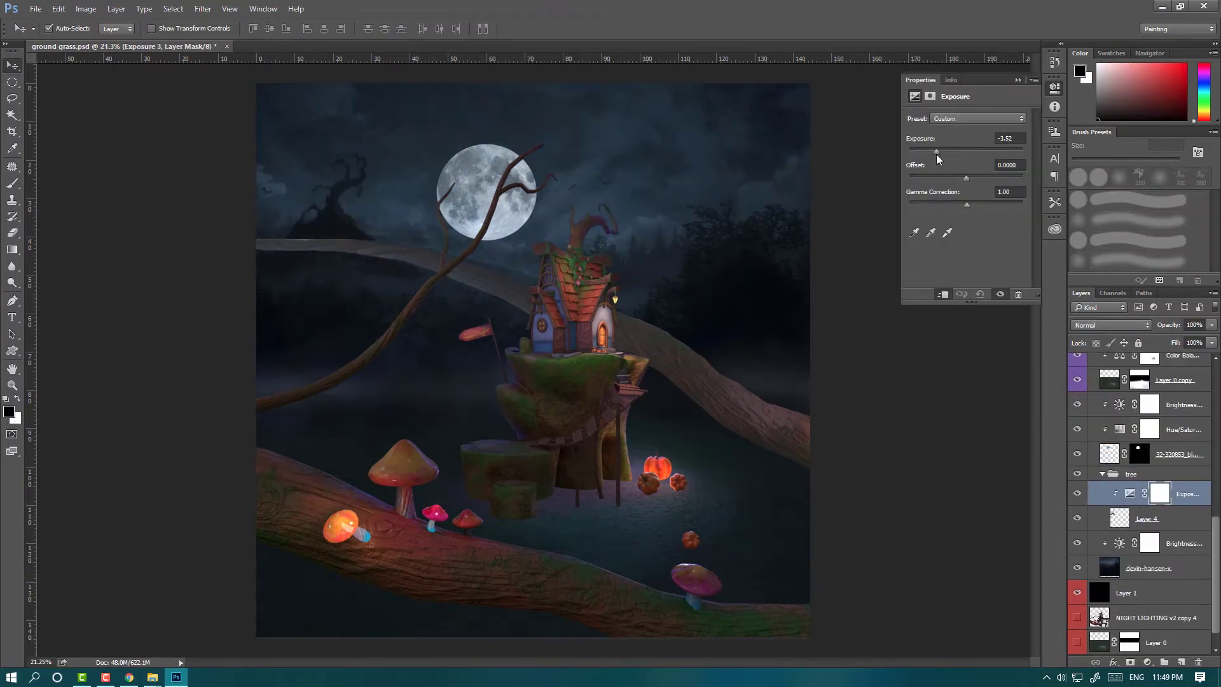
{"action": "left_click", "coordinate": [1017, 79]}
Step: Try an extra Exposure adjustment on the model, then delete it and collapse the model group
{"action": "scroll", "coordinate": [515, 250], "scroll_direction": "up", "scroll_amount": 1}
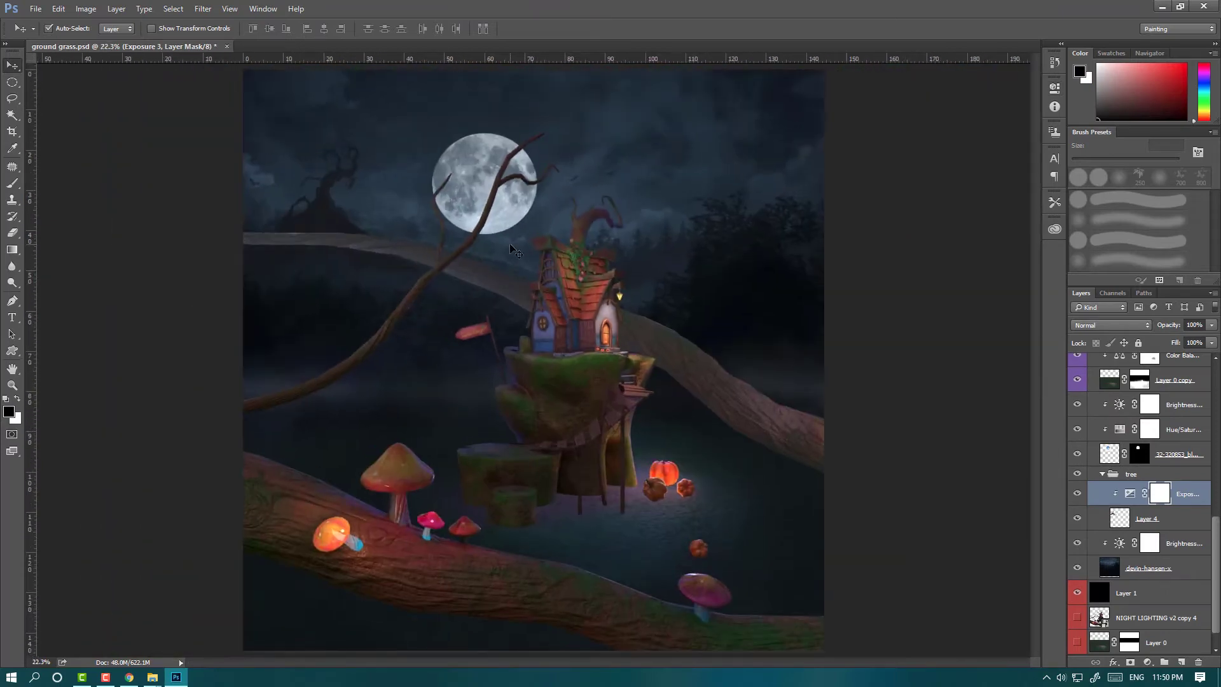
{"action": "left_click", "coordinate": [515, 250]}
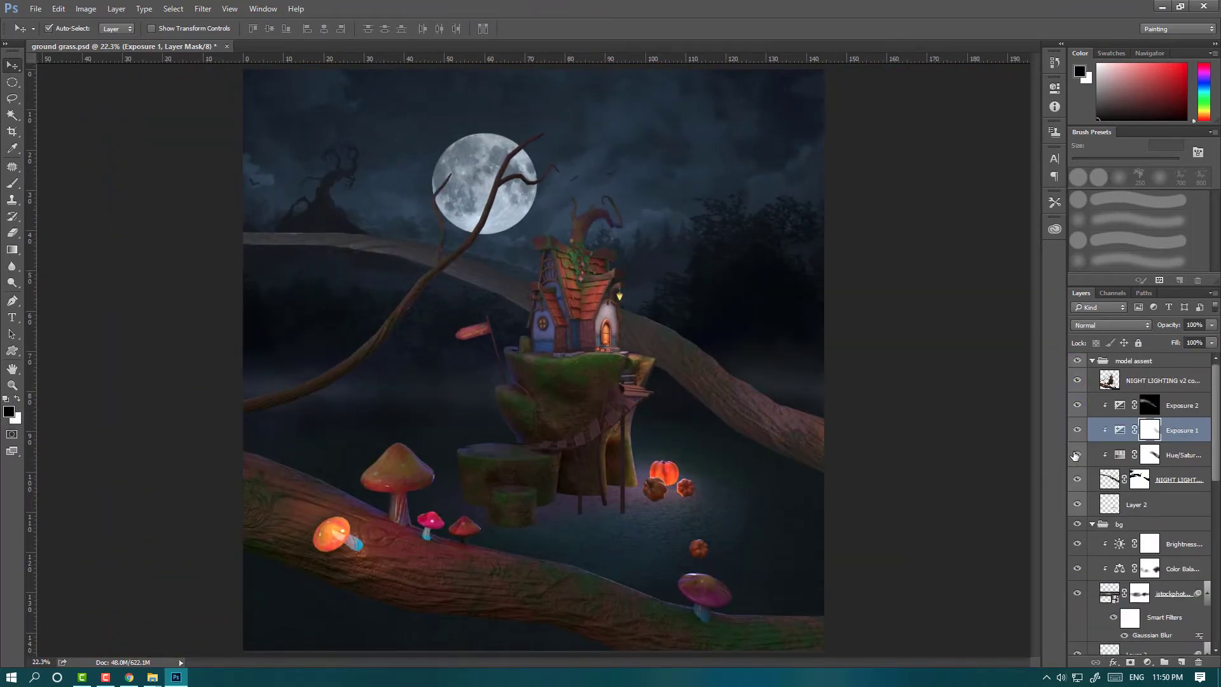
{"action": "left_click", "coordinate": [1182, 454]}
{"action": "left_click", "coordinate": [1147, 662]}
{"action": "left_click", "coordinate": [1168, 483]}
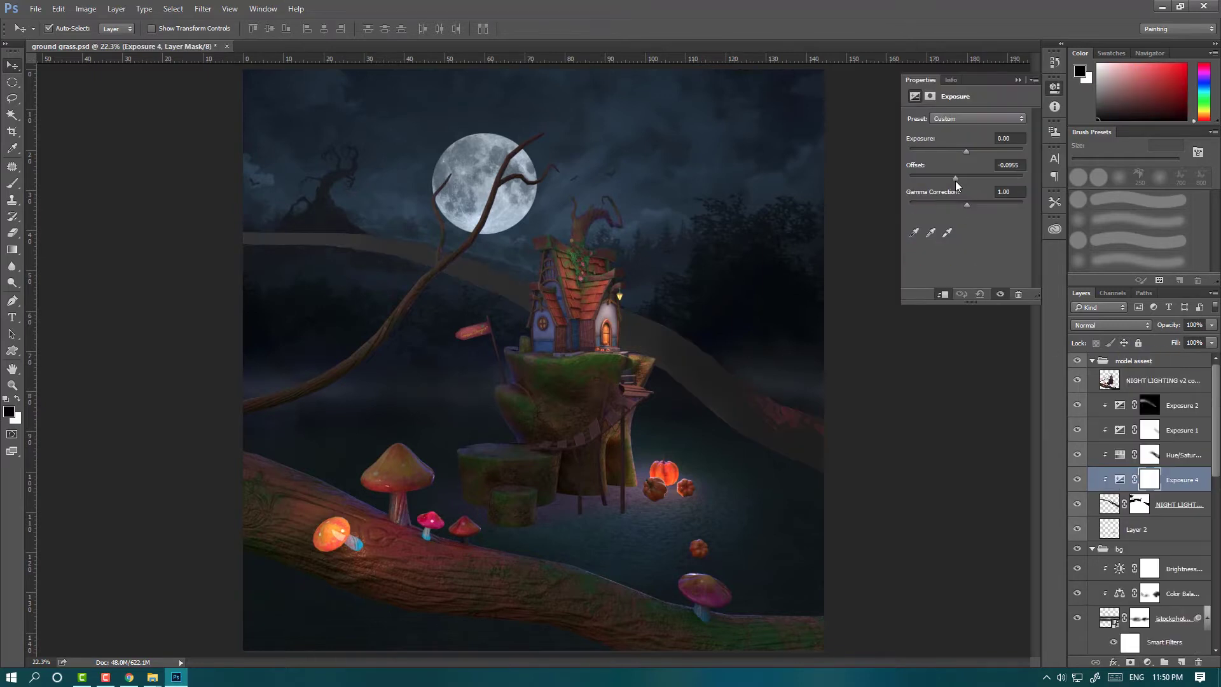
{"action": "mouse_move", "coordinate": [955, 179]}
{"action": "left_mouse_down"}
{"action": "mouse_move", "coordinate": [966, 203]}
{"action": "mouse_move", "coordinate": [880, 206]}
{"action": "mouse_move", "coordinate": [998, 153]}
{"action": "mouse_move", "coordinate": [969, 155]}
{"action": "left_mouse_up"}
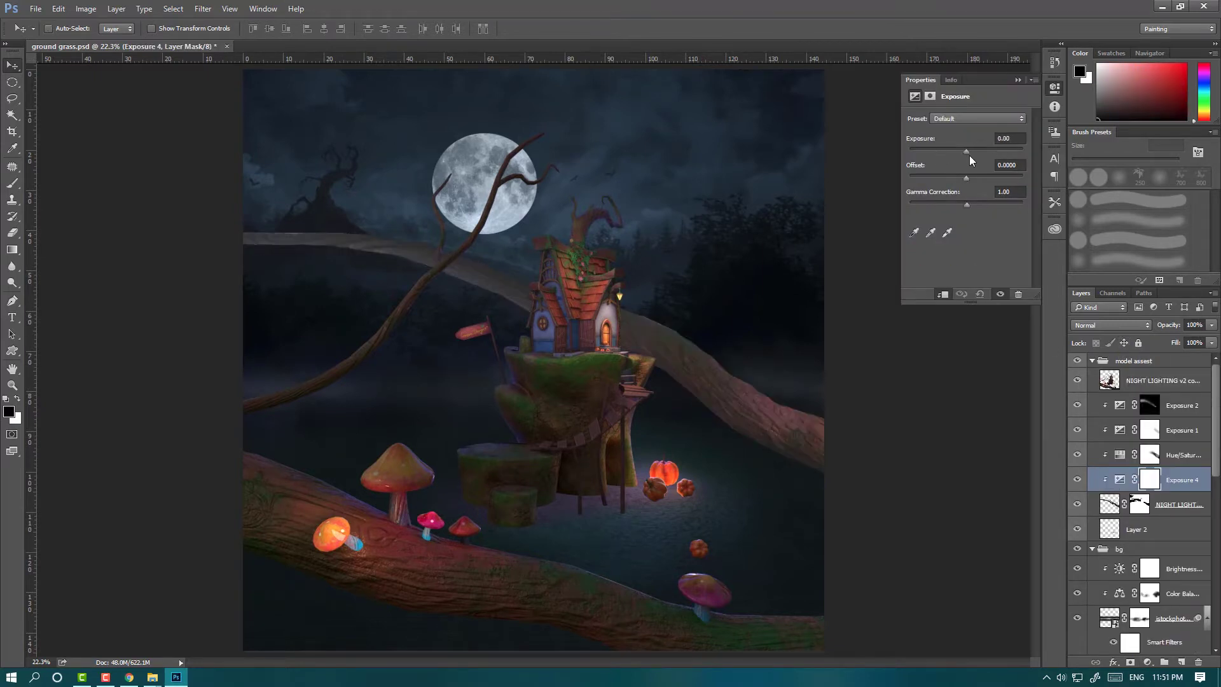
{"action": "key", "text": "Delete"}
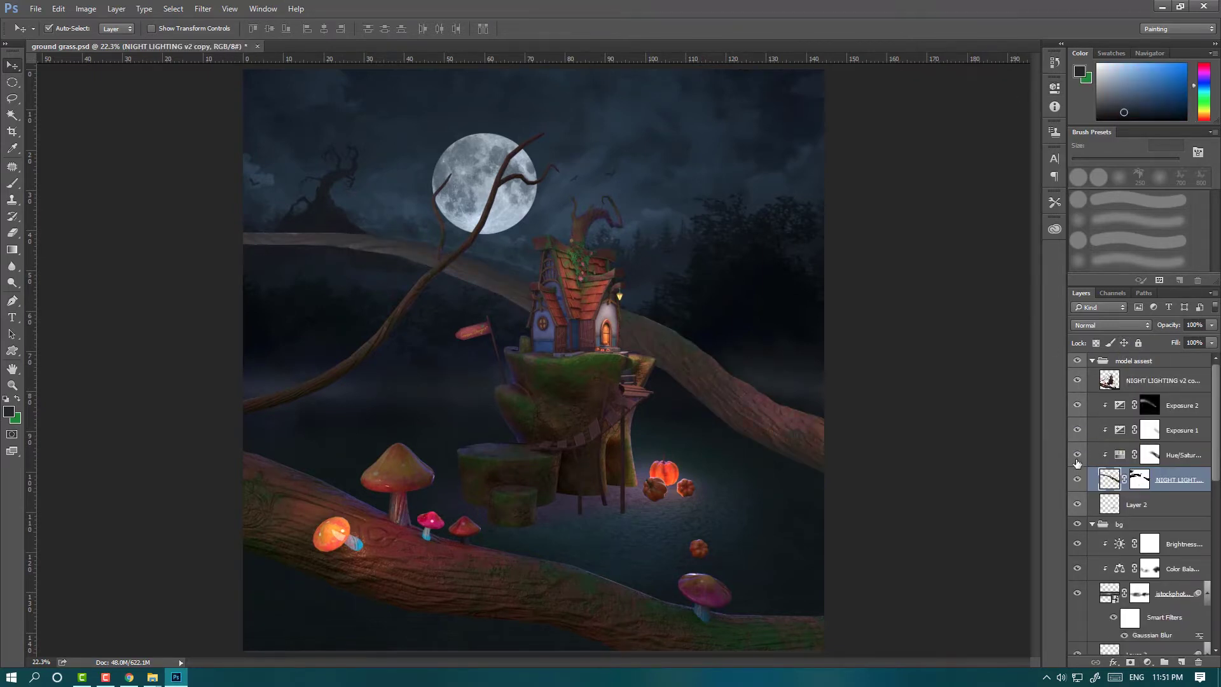
{"action": "left_click", "coordinate": [1092, 361]}
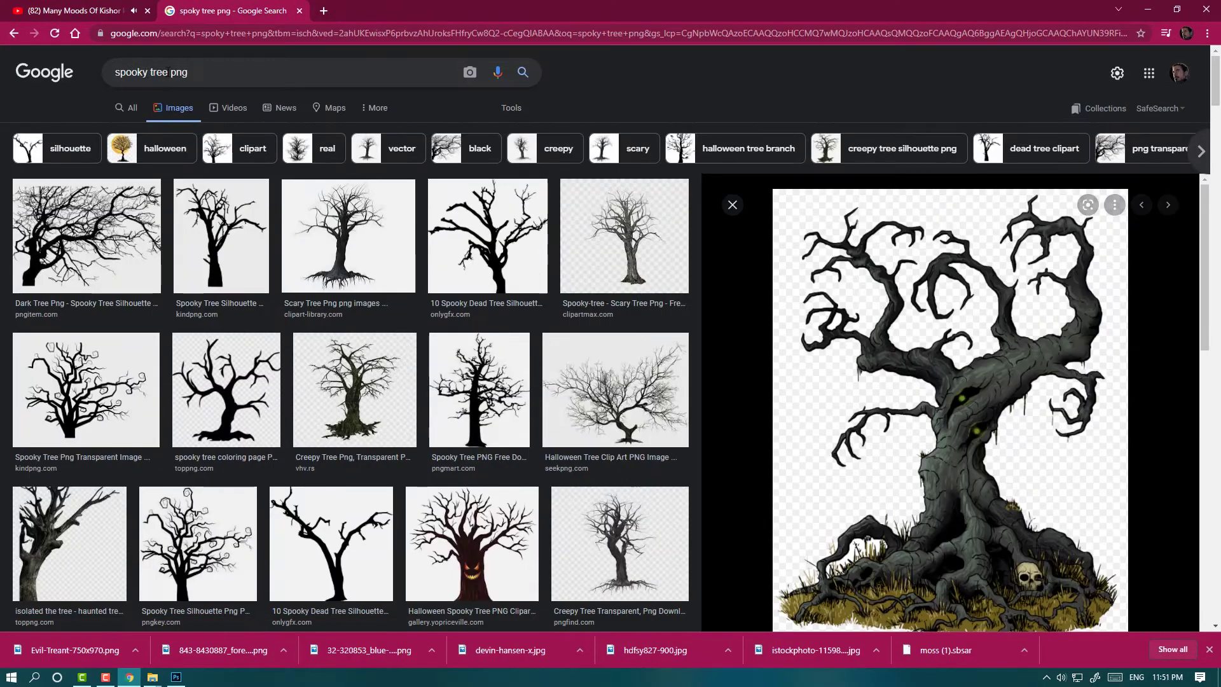
Step: Search for grass images and drag the grass PNG to the bottom of the scene
{"action": "type", "text": "ss"}
{"action": "key", "text": "Return"}
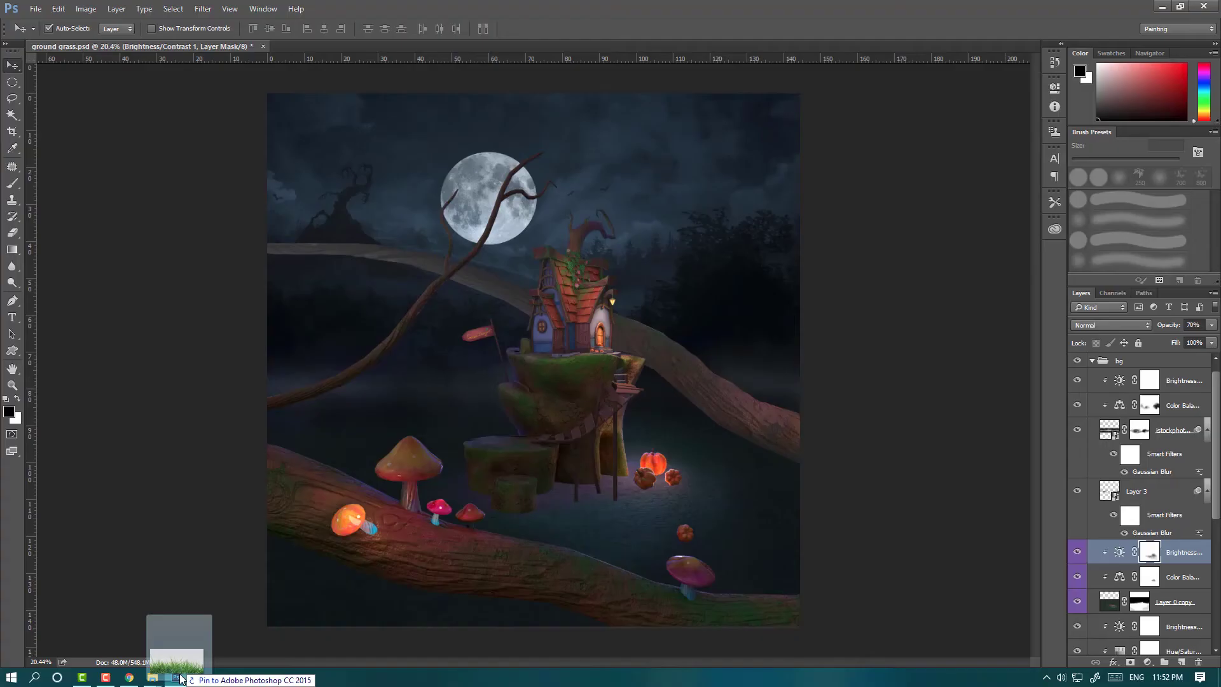
{"action": "left_click_drag", "start_coordinate": [164, 640], "coordinate": [398, 422]}
{"action": "left_click_drag", "start_coordinate": [568, 378], "coordinate": [611, 509]}
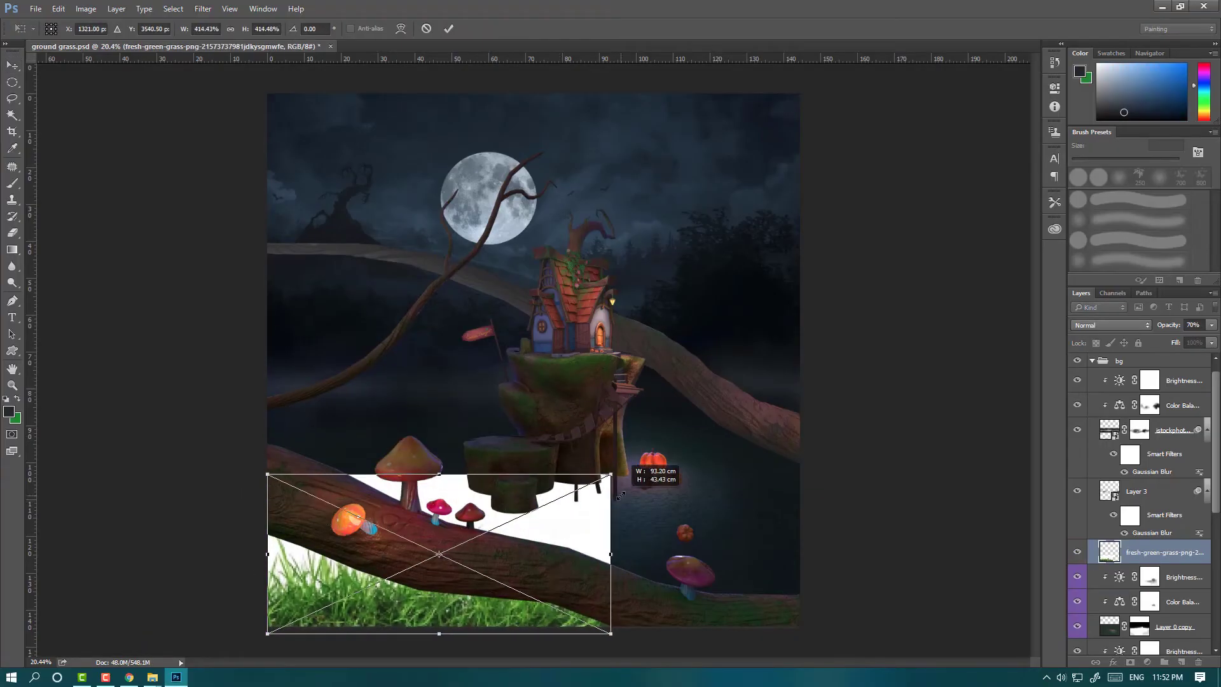
Step: Place a horizontally flipped grass copy on the right and merge both pieces
{"action": "key", "text": "Return"}
{"action": "left_click_drag", "start_coordinate": [441, 553], "coordinate": [443, 164]}
{"action": "right_click", "coordinate": [499, 190]}
{"action": "left_click", "coordinate": [585, 366]}
{"action": "mouse_move", "coordinate": [445, 209]}
{"action": "left_mouse_down"}
{"action": "mouse_move", "coordinate": [781, 211]}
{"action": "mouse_move", "coordinate": [768, 212]}
{"action": "mouse_move", "coordinate": [706, 594]}
{"action": "left_mouse_up"}
{"action": "key", "text": "Return"}
{"action": "key", "text": "ctrl+e"}
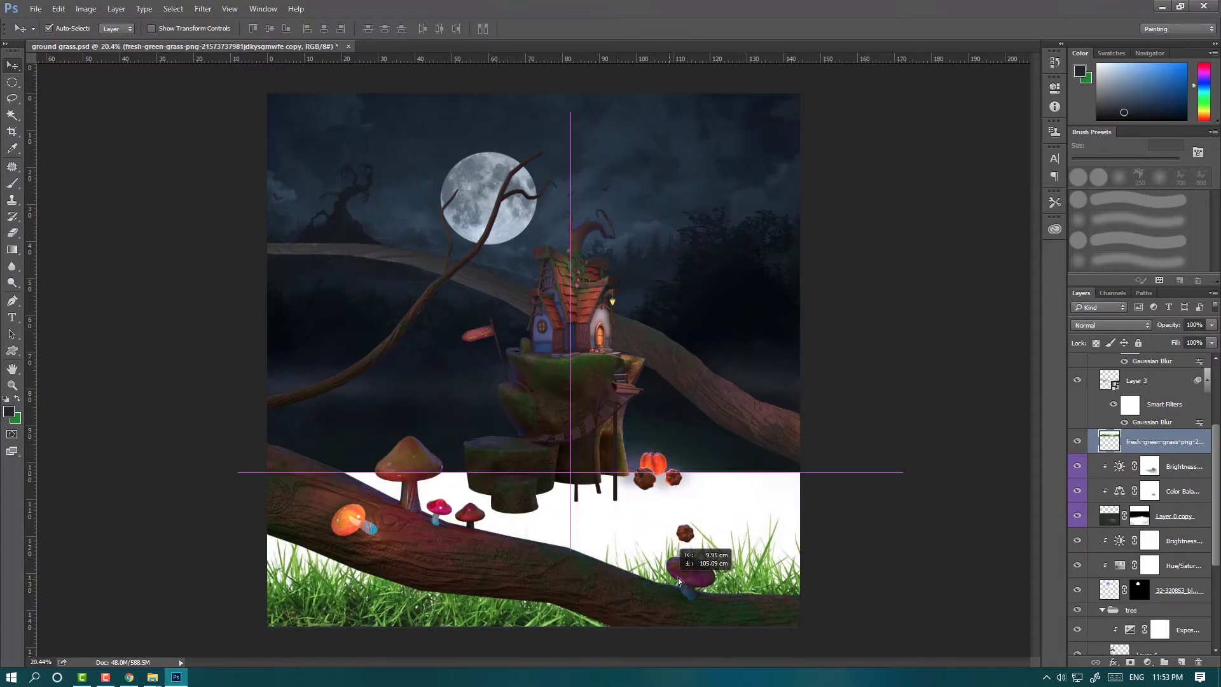
Step: Try Overlay and Multiply blending on the grass, toggling it to compare
{"action": "left_click", "coordinate": [1077, 441]}
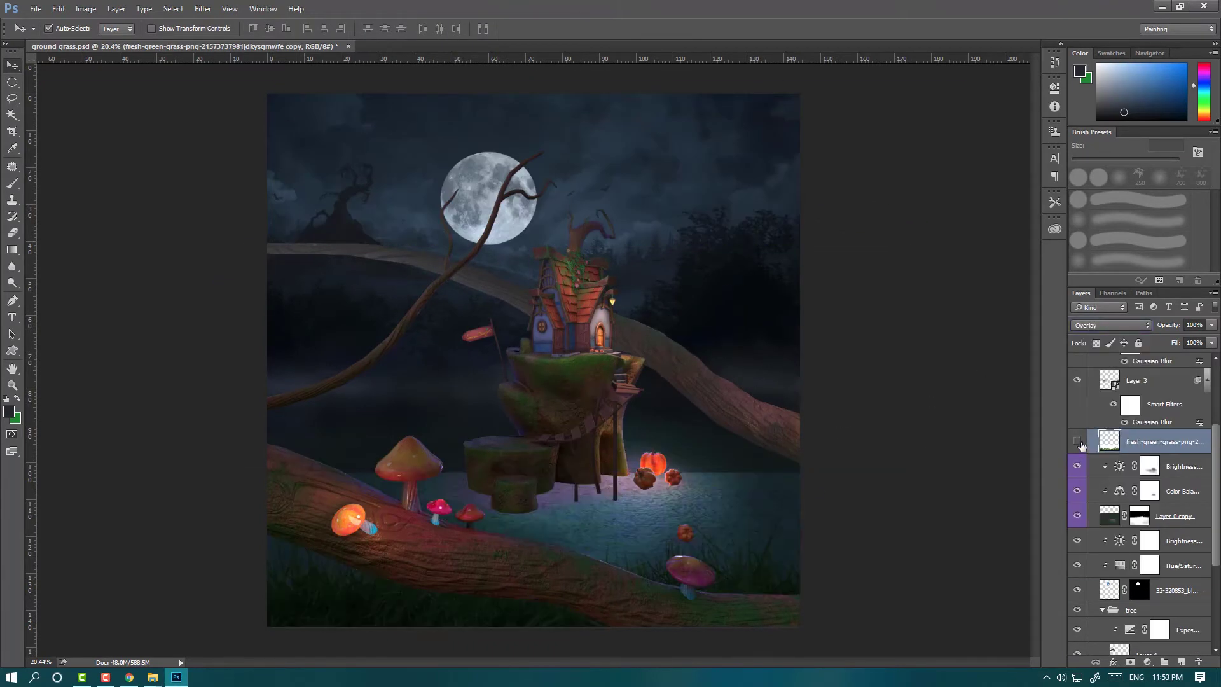
{"action": "left_click", "coordinate": [1092, 330]}
{"action": "left_click", "coordinate": [1112, 337]}
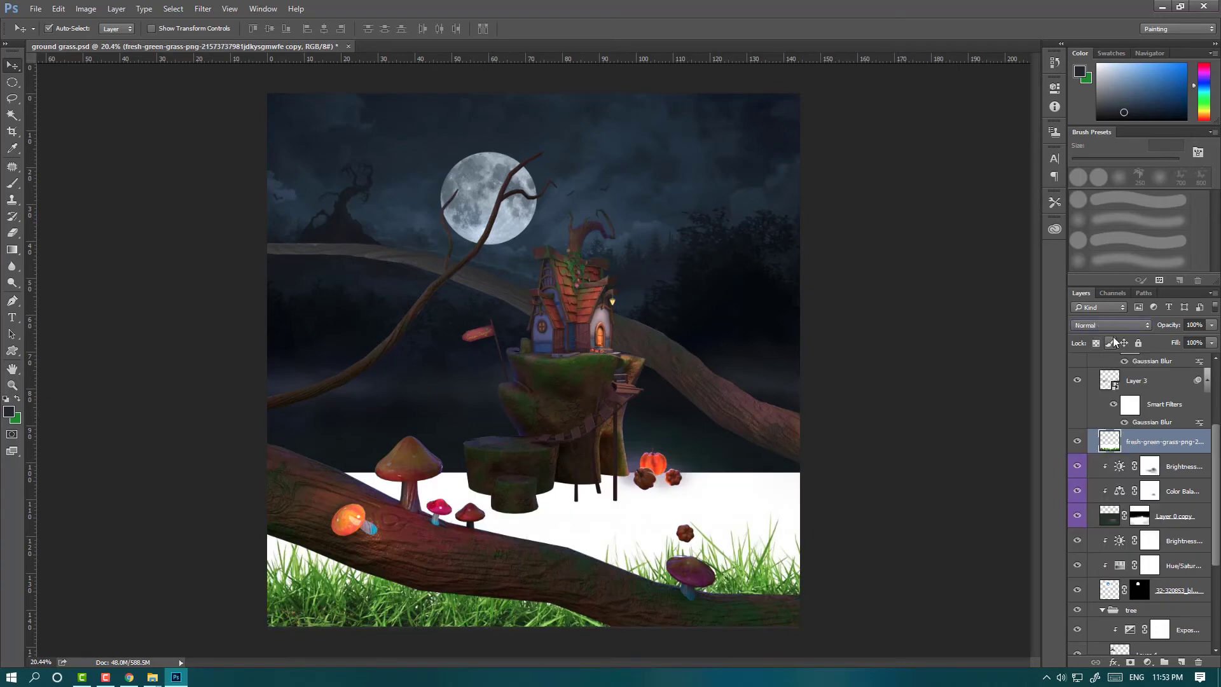
{"action": "scroll", "coordinate": [1112, 325], "scroll_direction": "up", "scroll_amount": 3}
{"action": "left_click", "coordinate": [1077, 442]}
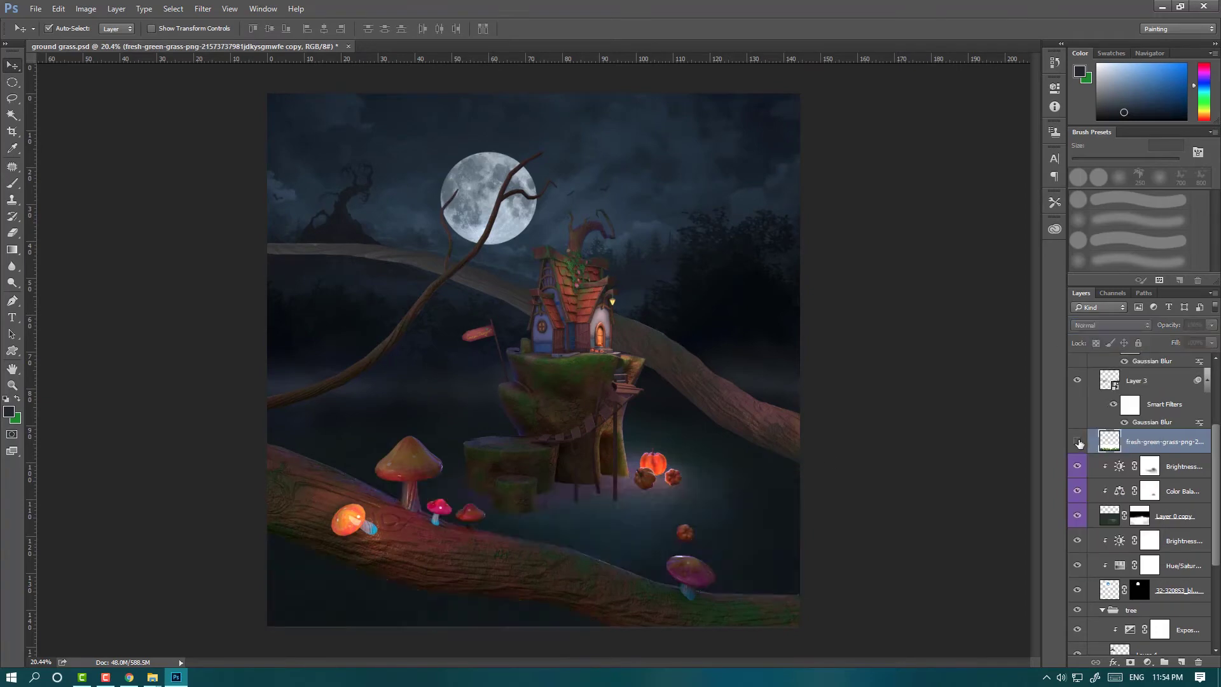
{"action": "right_click", "coordinate": [1155, 441]}
{"action": "key", "text": "Escape"}
Step: Darken the grass with a clipped Levels adjustment
{"action": "left_click", "coordinate": [1147, 662]}
{"action": "left_click", "coordinate": [1138, 451]}
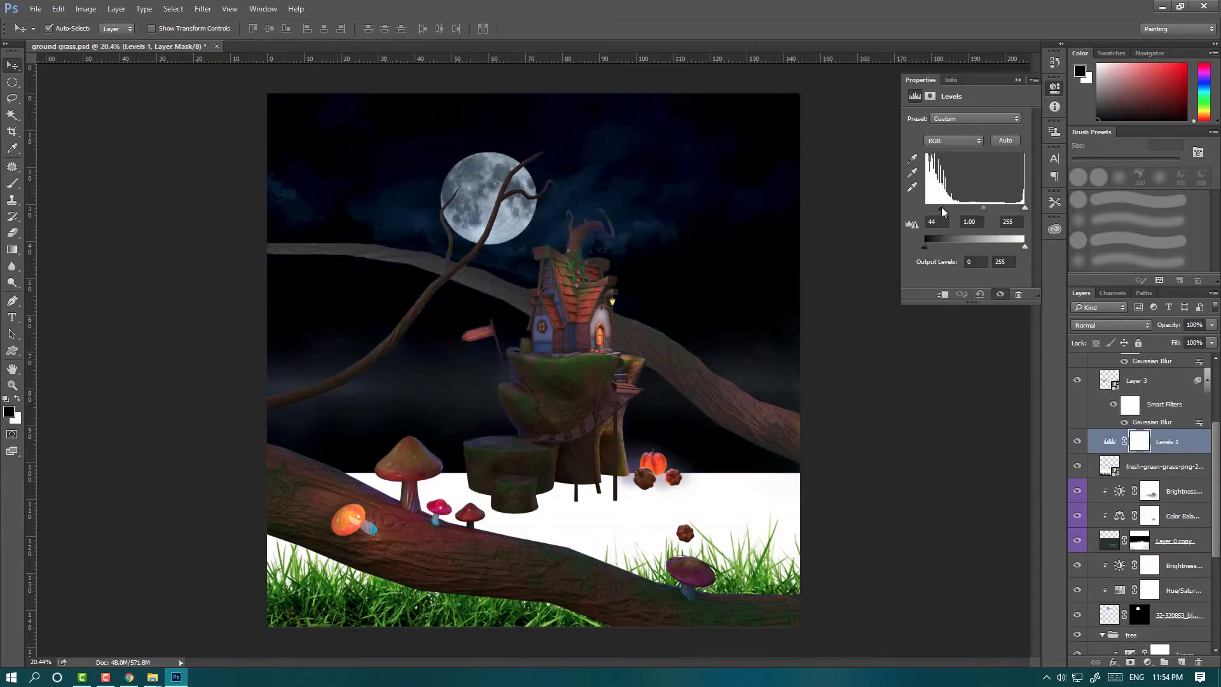
{"action": "key", "text": "ctrl+alt+g"}
{"action": "mouse_move", "coordinate": [983, 208]}
{"action": "left_mouse_down"}
{"action": "mouse_move", "coordinate": [1013, 208]}
{"action": "mouse_move", "coordinate": [974, 208]}
{"action": "left_mouse_up"}
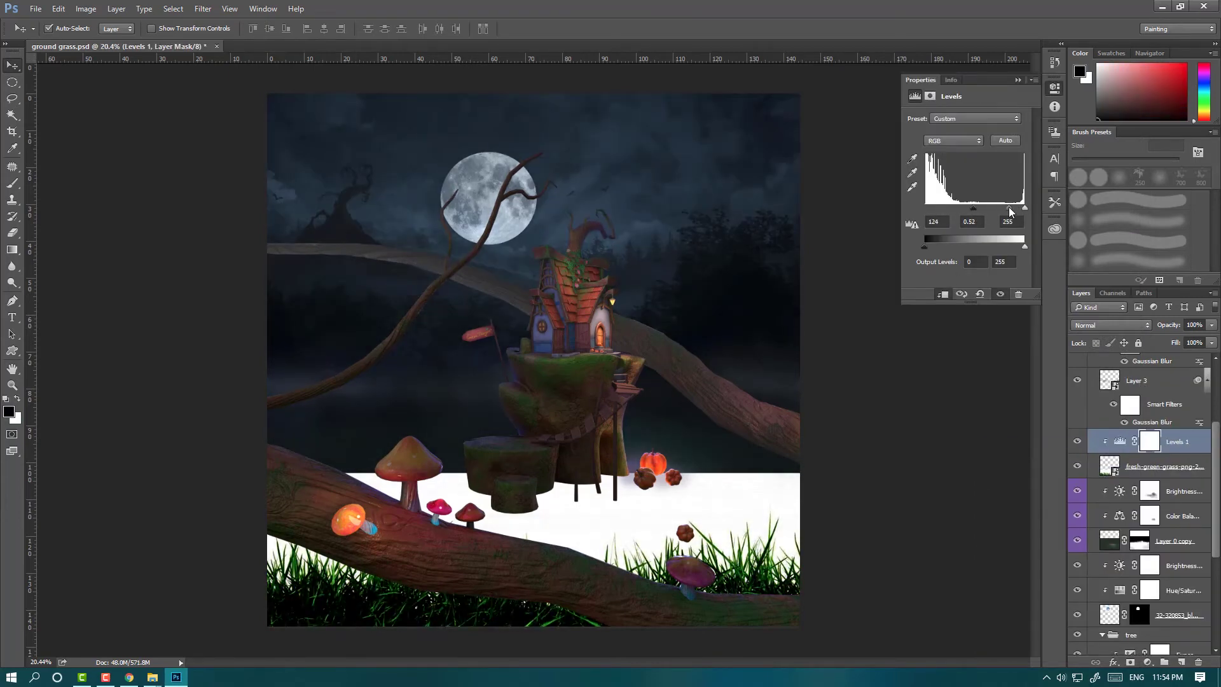
Step: Select the grass's white backdrop with Color Range
{"action": "left_click", "coordinate": [1163, 466]}
{"action": "key", "text": "alt+s"}
{"action": "key", "text": "c"}
{"action": "key", "text": "Return"}
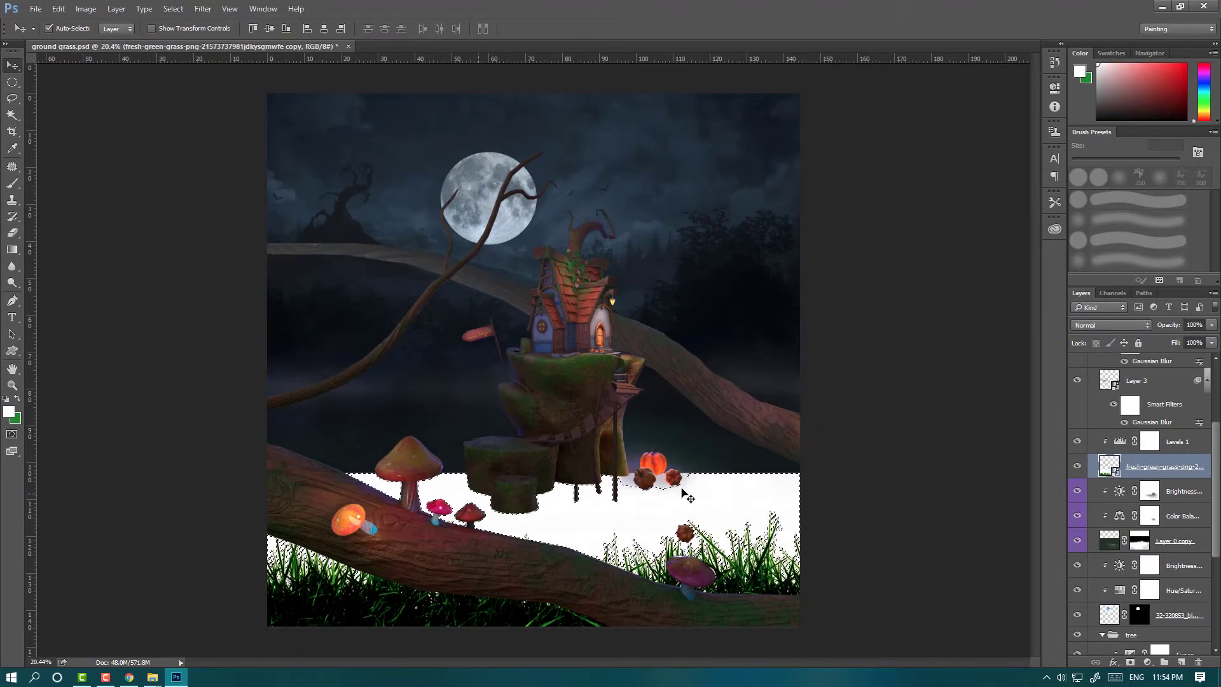
Step: Mask out the grass's white backdrop using a Color Range selection
{"action": "left_click", "coordinate": [1077, 468], "text": "alt"}
{"action": "key", "text": "alt+s"}
{"action": "key", "text": "c"}
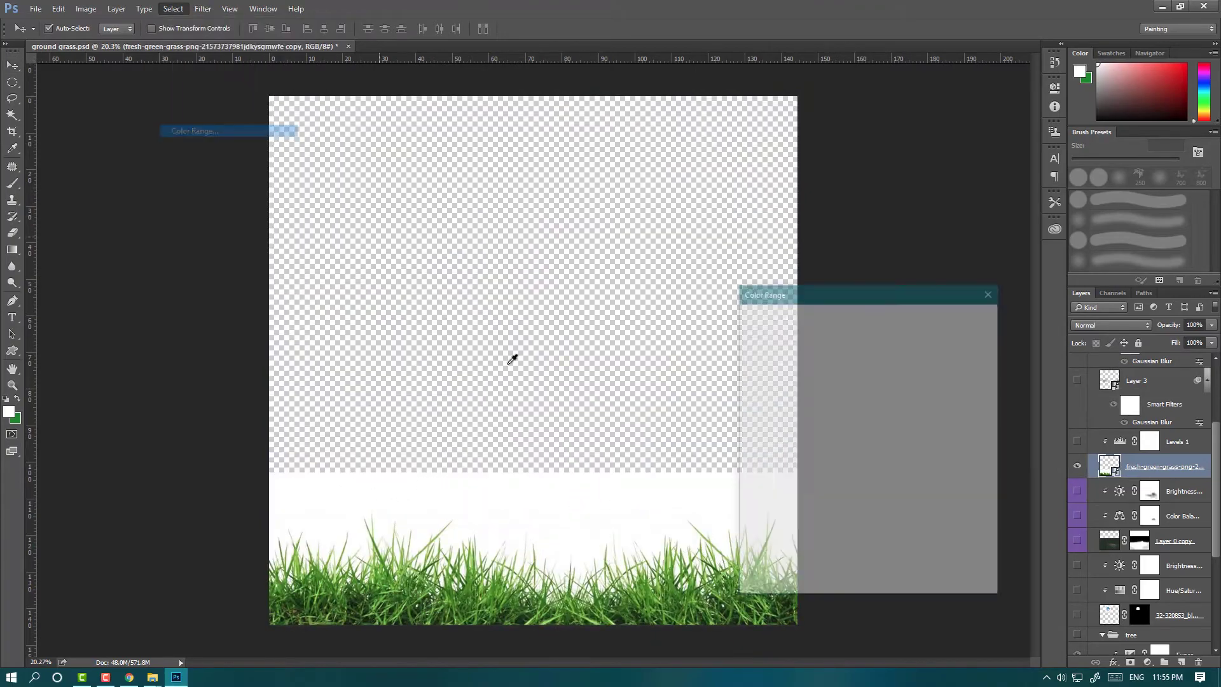
{"action": "key", "text": "Return"}
{"action": "left_click", "coordinate": [1130, 657]}
{"action": "left_click", "coordinate": [1077, 441], "text": "alt"}
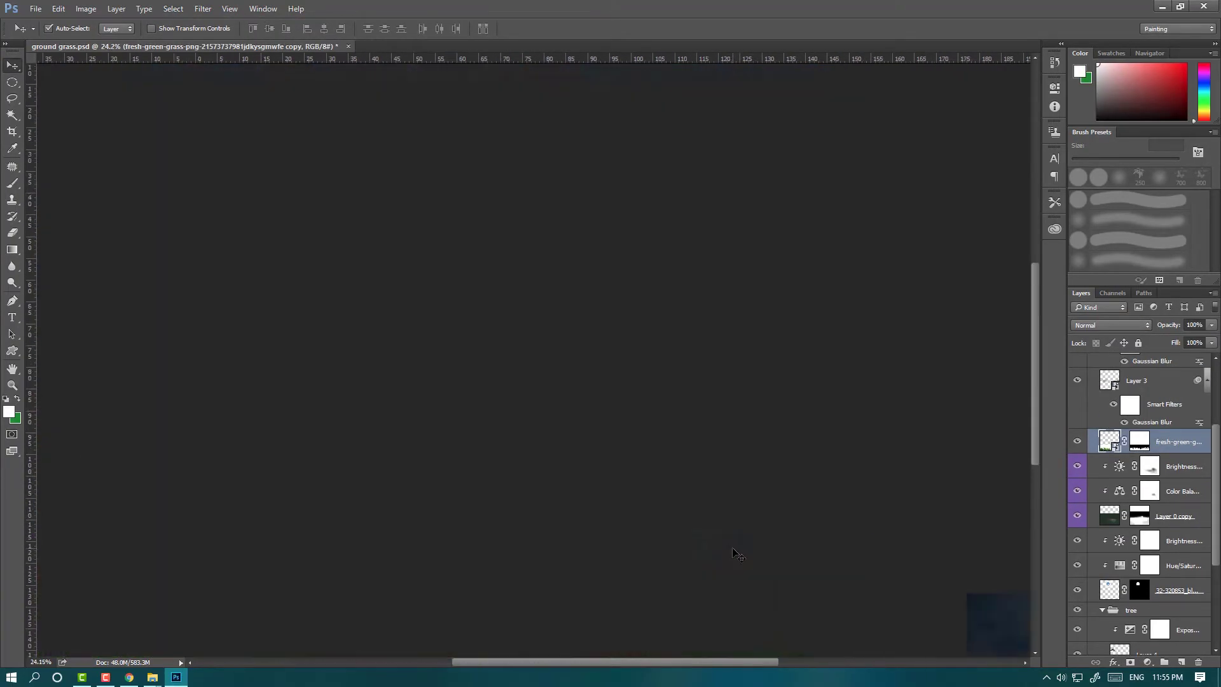
{"action": "left_click", "coordinate": [1139, 441], "text": "ctrl"}
Step: Contract the mask selection and apply it to tighten the grass mask around the blades
{"action": "scroll", "coordinate": [560, 356], "scroll_direction": "up", "scroll_amount": 3}
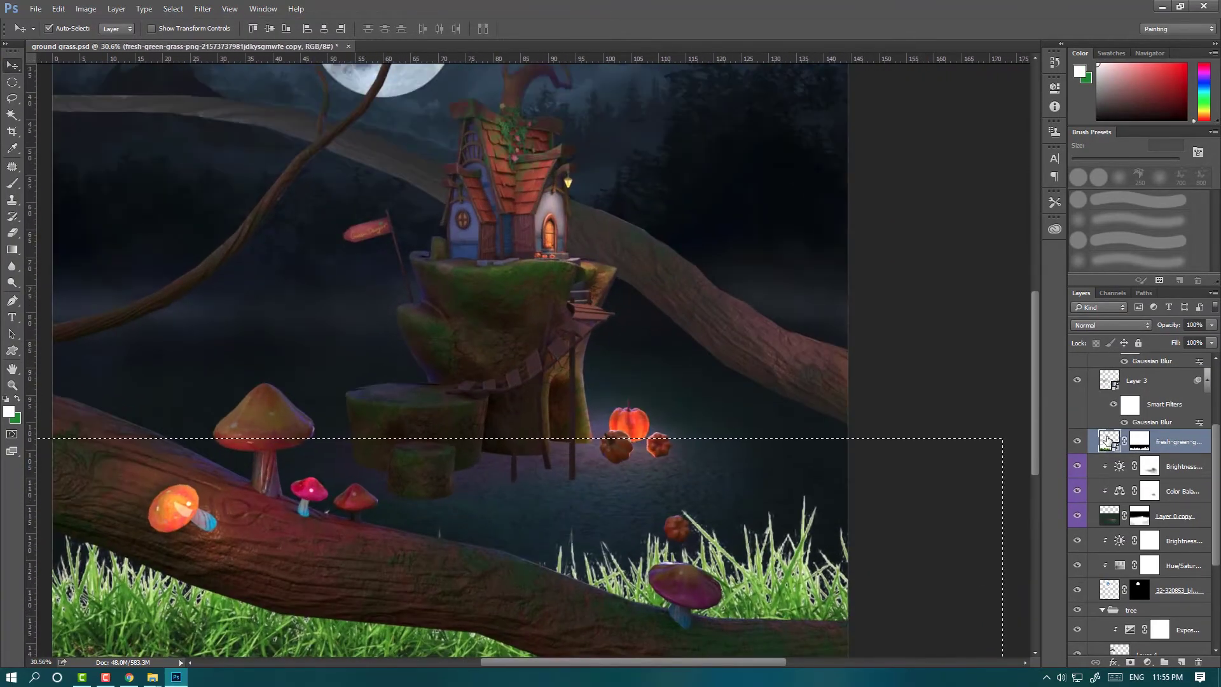
{"action": "scroll", "coordinate": [559, 356], "scroll_direction": "up", "scroll_amount": 1}
{"action": "left_click", "coordinate": [173, 9]}
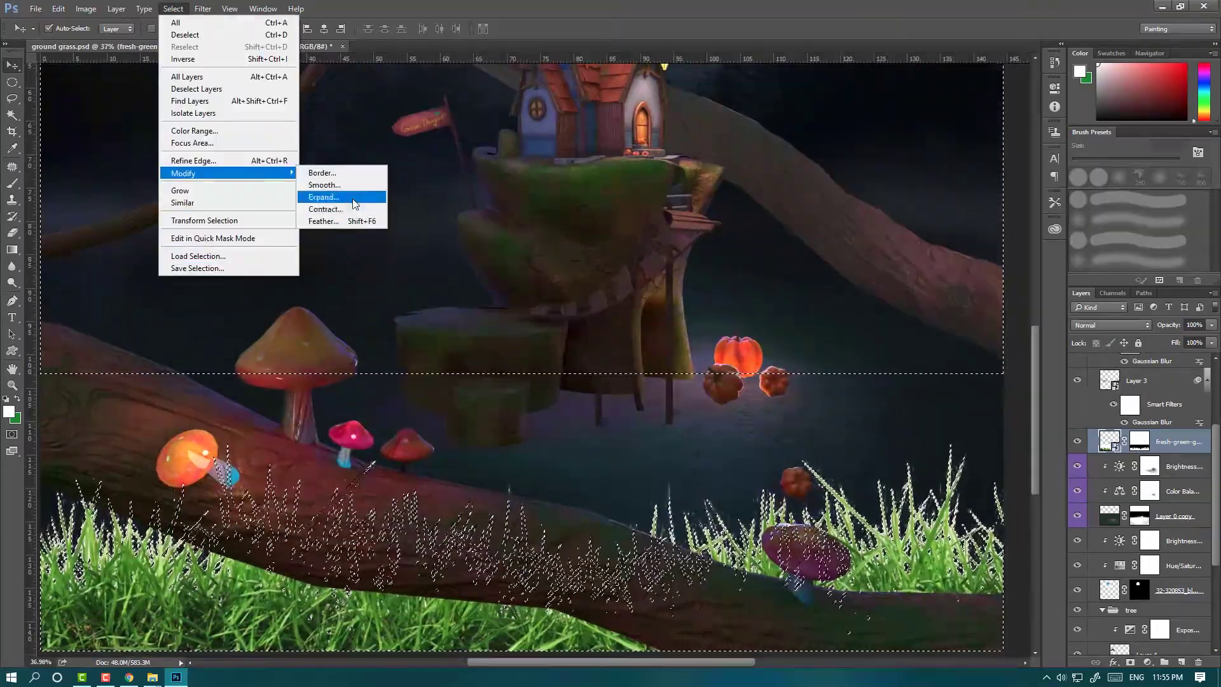
{"action": "left_click", "coordinate": [349, 197]}
{"action": "scroll", "coordinate": [691, 270], "scroll_direction": "up", "scroll_amount": 4}
{"action": "left_click", "coordinate": [172, 9]}
{"action": "left_click", "coordinate": [330, 196]}
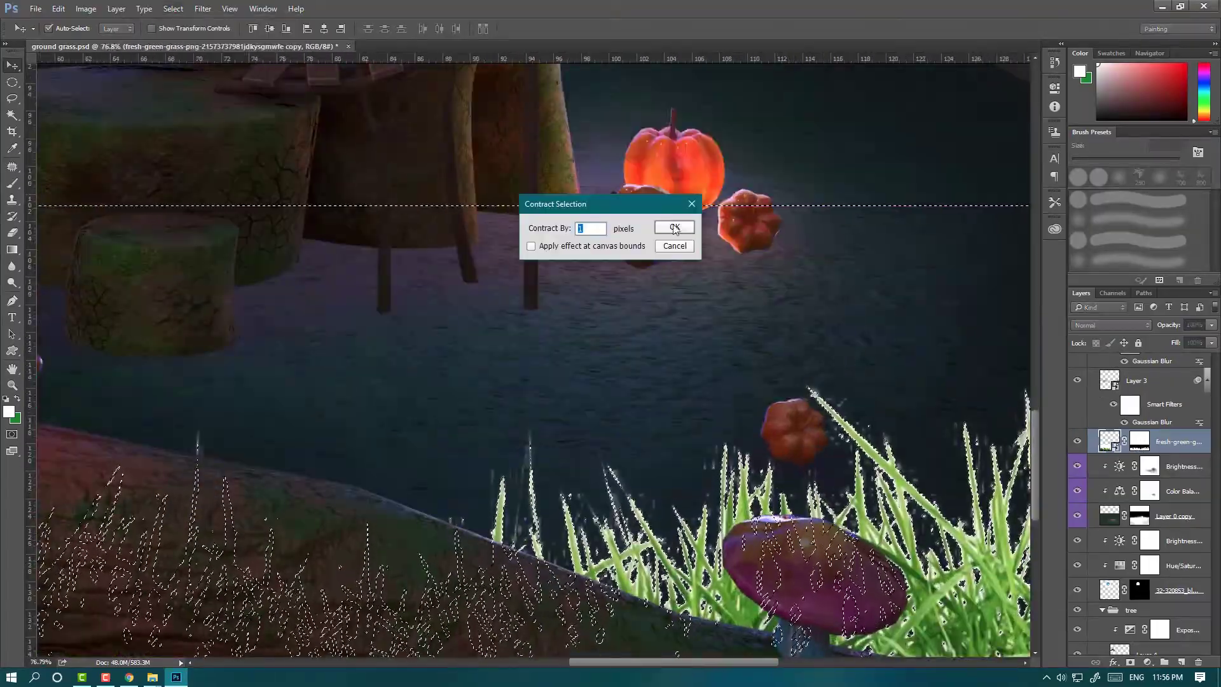
{"action": "left_click", "coordinate": [676, 226]}
{"action": "left_click", "coordinate": [1139, 441]}
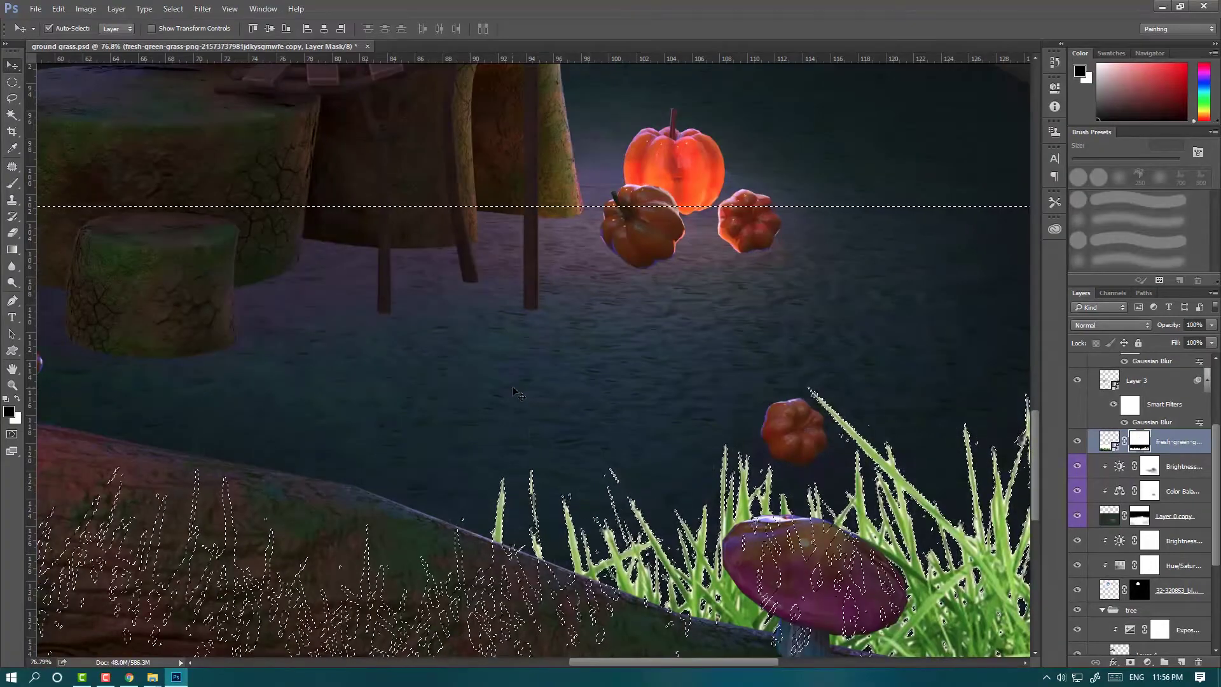
{"action": "key", "text": "ctrl+d"}
{"action": "scroll", "coordinate": [938, 522], "scroll_direction": "down", "scroll_amount": 7}
Step: Add a Color Balance adjustment to tint the grass
{"action": "key", "text": "b"}
{"action": "scroll", "coordinate": [938, 521], "scroll_direction": "down", "scroll_amount": 1}
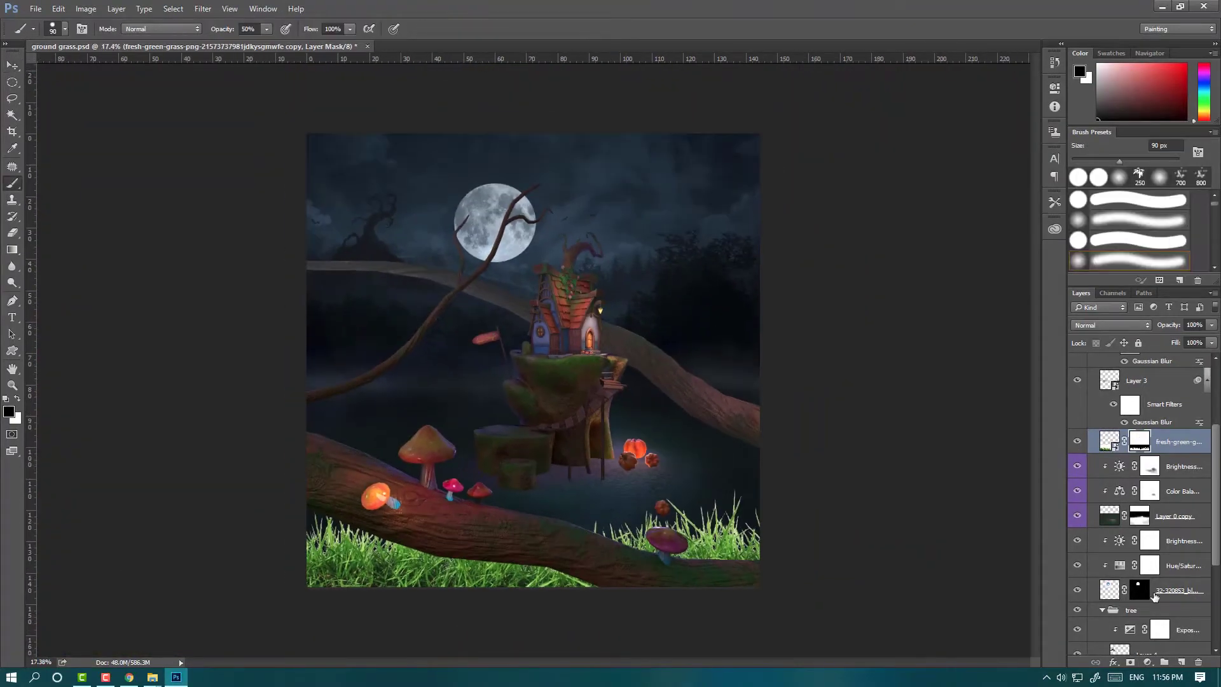
{"action": "scroll", "coordinate": [1138, 509], "scroll_direction": "up", "scroll_amount": 2}
{"action": "left_click", "coordinate": [1130, 661]}
{"action": "left_click", "coordinate": [1028, 519]}
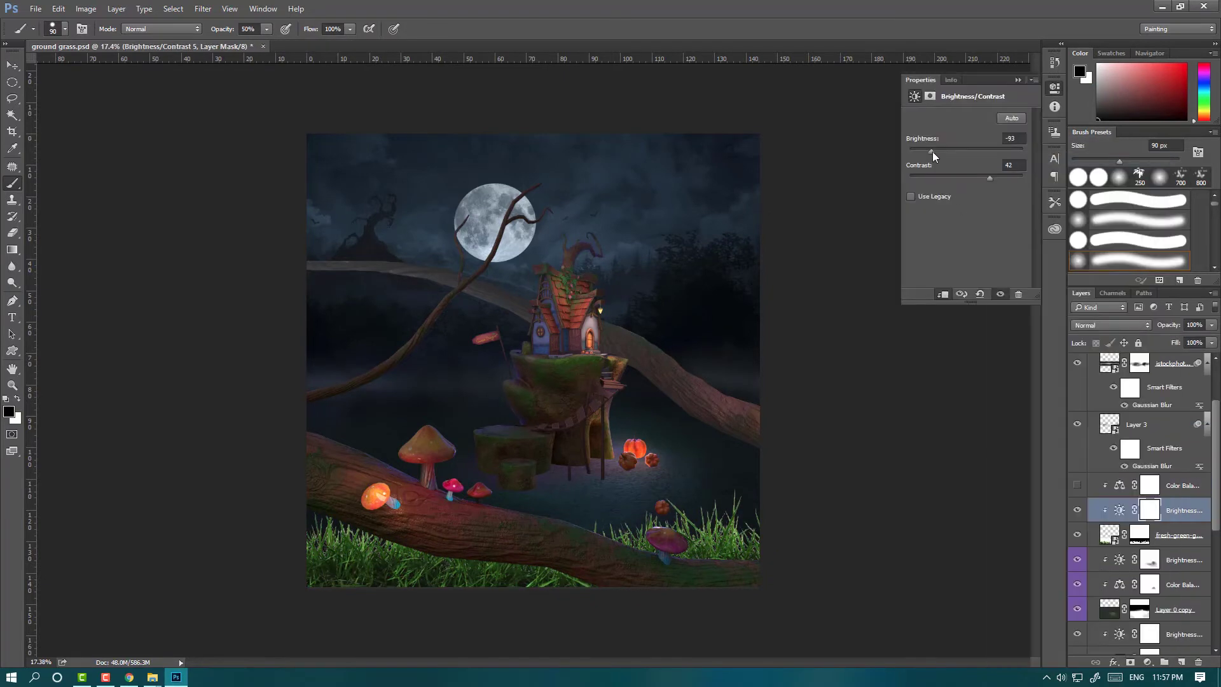
Step: Darken the fresh grass layer with an Exposure adjustment and apply a strong Gaussian Blur
{"action": "left_click", "coordinate": [1179, 535]}
{"action": "left_click", "coordinate": [1147, 662]}
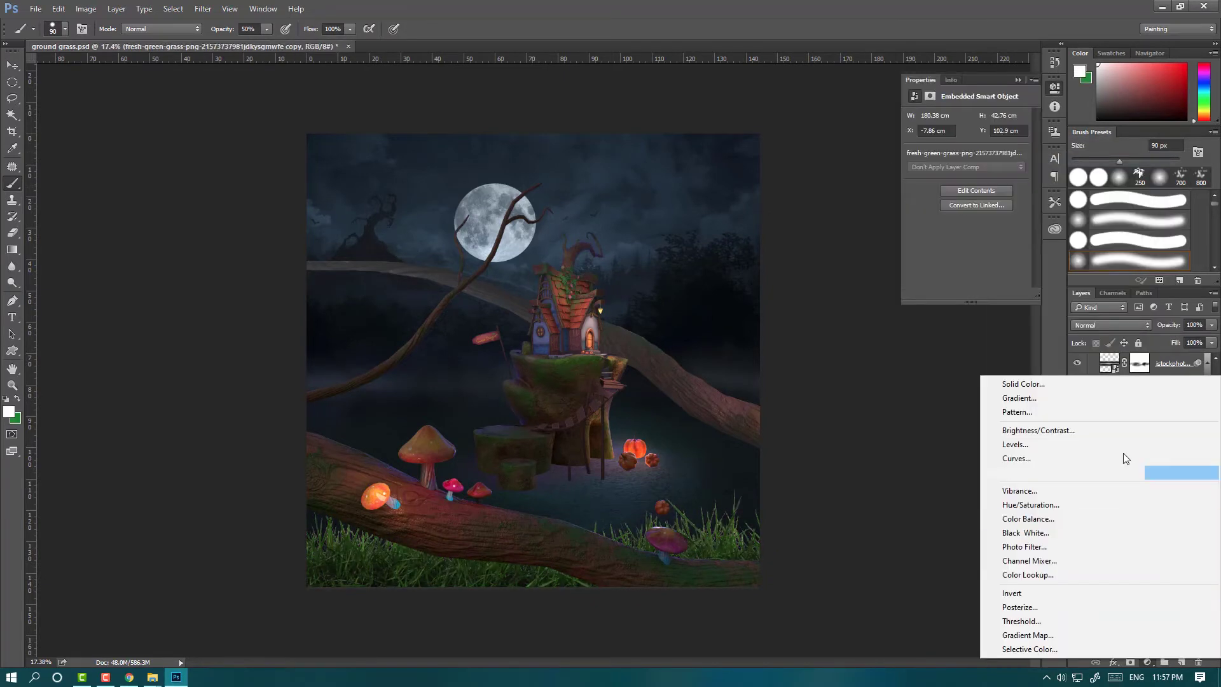
{"action": "left_click", "coordinate": [1125, 472]}
{"action": "left_click_drag", "start_coordinate": [965, 151], "coordinate": [944, 157]}
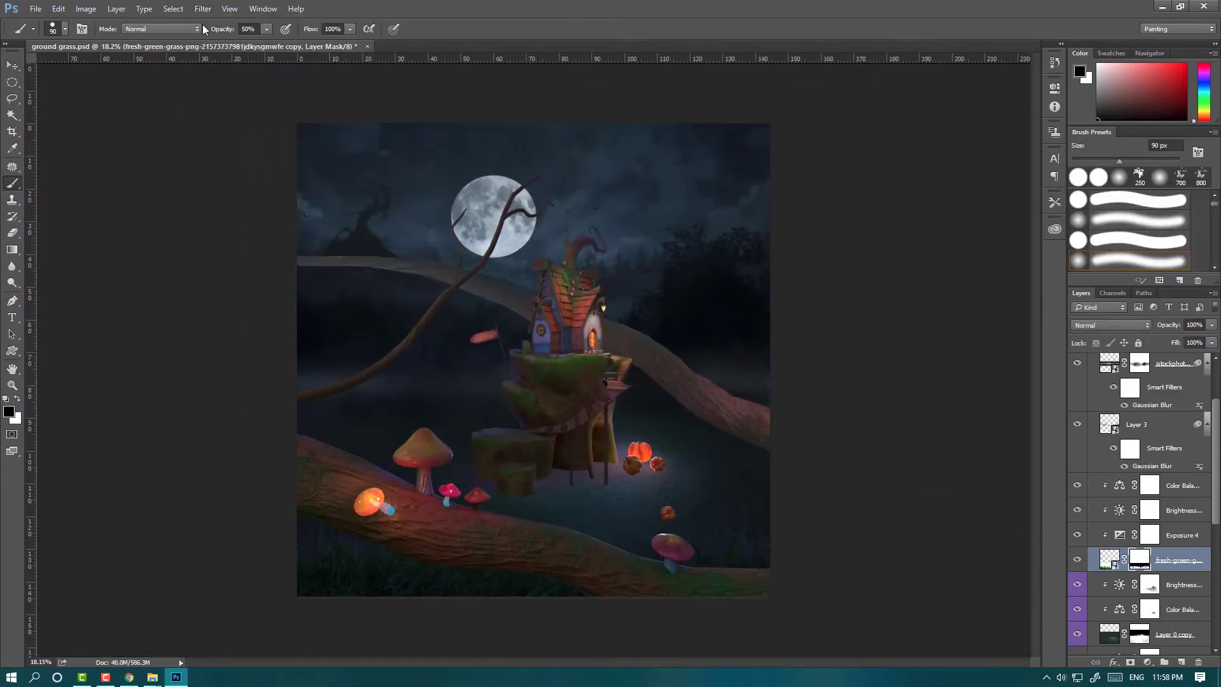
{"action": "left_click", "coordinate": [203, 8]}
{"action": "left_click", "coordinate": [216, 23]}
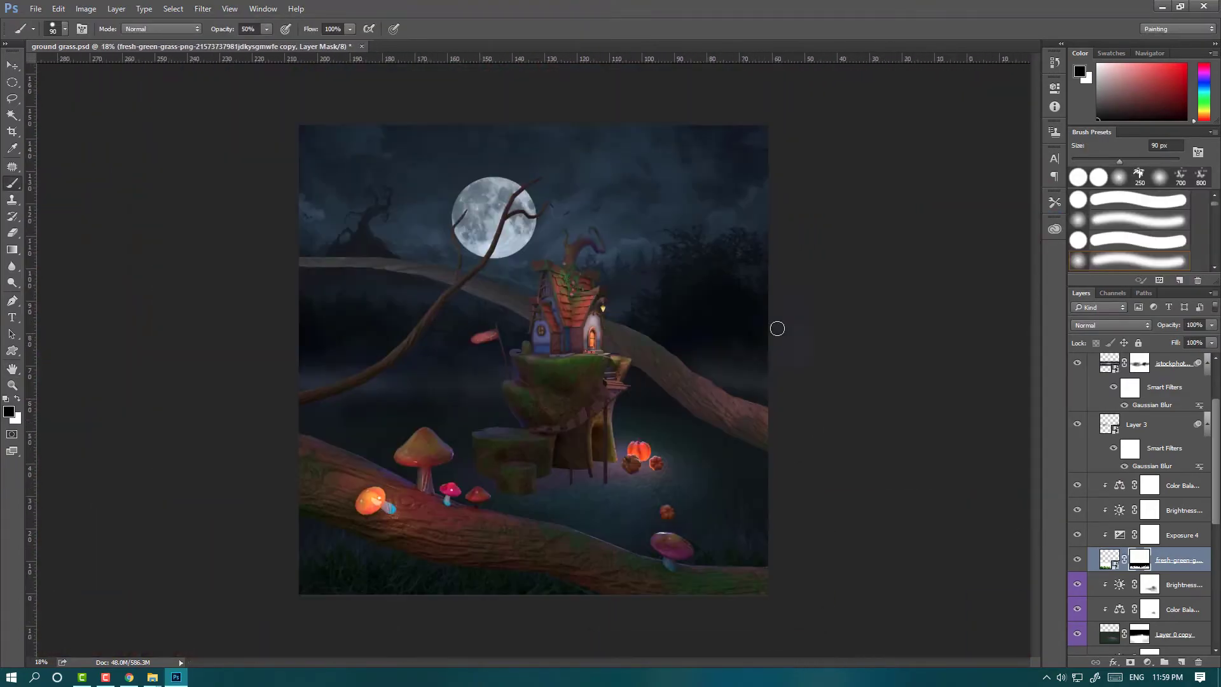
Step: Hide a full-width strip of the grass across the lower scene on its mask
{"action": "key", "text": "m"}
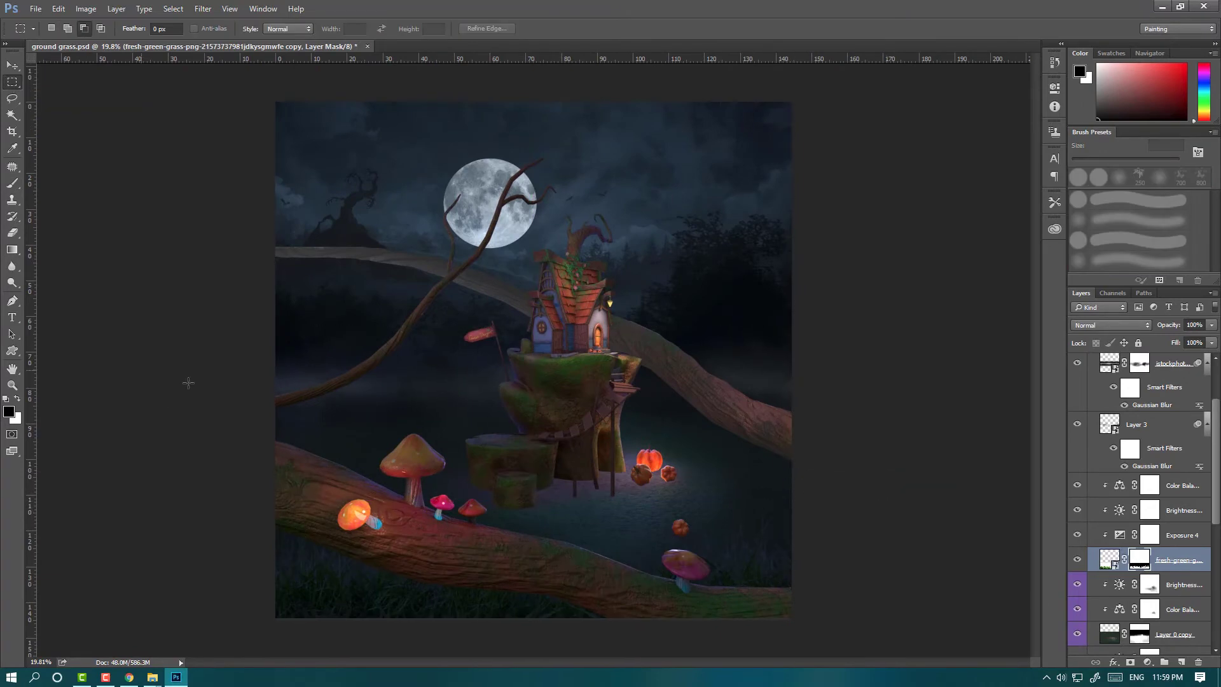
{"action": "left_click_drag", "start_coordinate": [242, 347], "coordinate": [902, 507]}
{"action": "key", "text": "alt+BackSpace"}
{"action": "key", "text": "ctrl+d"}
Step: Merge the grass with its adjustments and place it in a group named 'grass'
{"action": "left_click", "coordinate": [1173, 489], "text": "shift"}
{"action": "key", "text": "ctrl+e"}
{"action": "key", "text": "ctrl+g"}
{"action": "type", "text": "ss"}
{"action": "key", "text": "Return"}
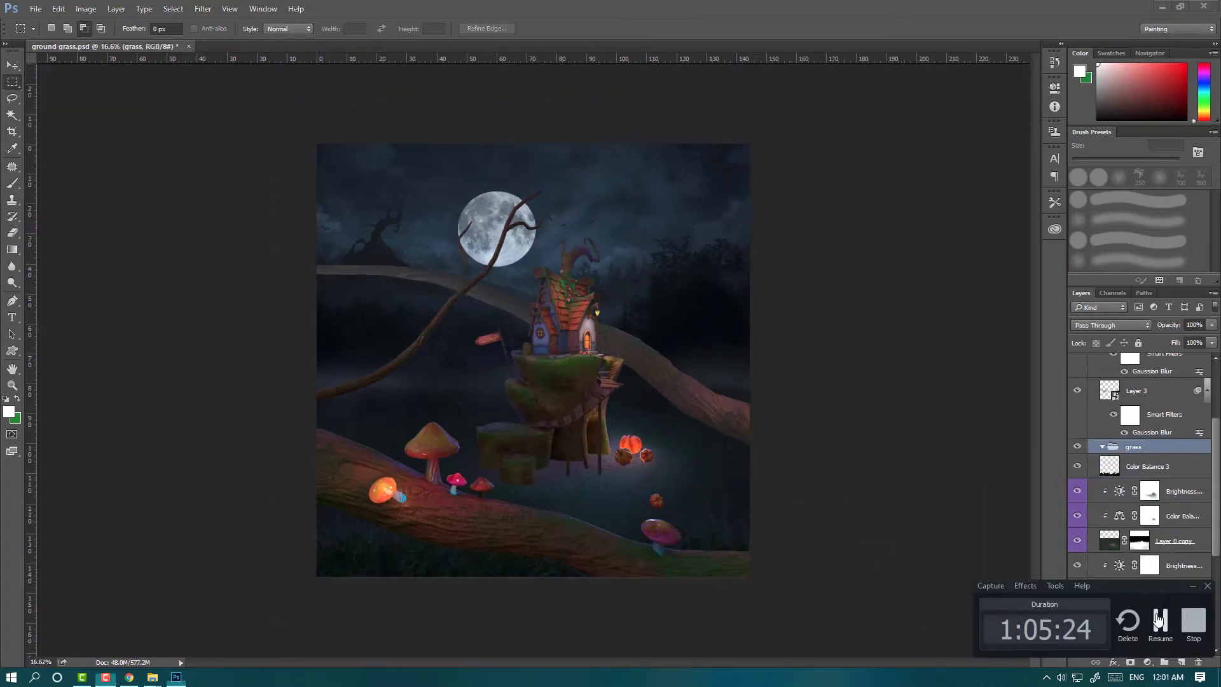
{"action": "scroll", "coordinate": [433, 469], "scroll_direction": "down", "scroll_amount": 2}
{"action": "scroll", "coordinate": [433, 469], "scroll_direction": "up", "scroll_amount": 4}
{"action": "scroll", "coordinate": [433, 469], "scroll_direction": "down", "scroll_amount": 3}
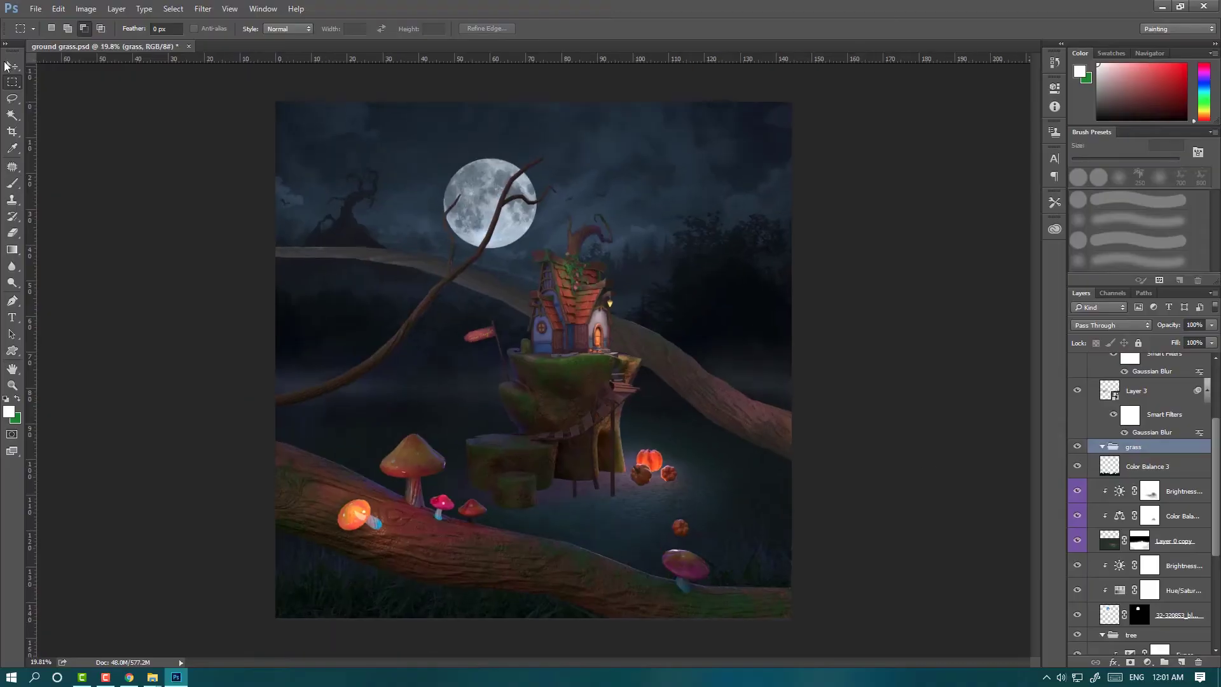
Step: Colour-code the grass group green and duplicate the merged grass layer
{"action": "left_click", "coordinate": [12, 65]}
{"action": "scroll", "coordinate": [1117, 424], "scroll_direction": "down", "scroll_amount": 1}
{"action": "left_click", "coordinate": [1117, 425]}
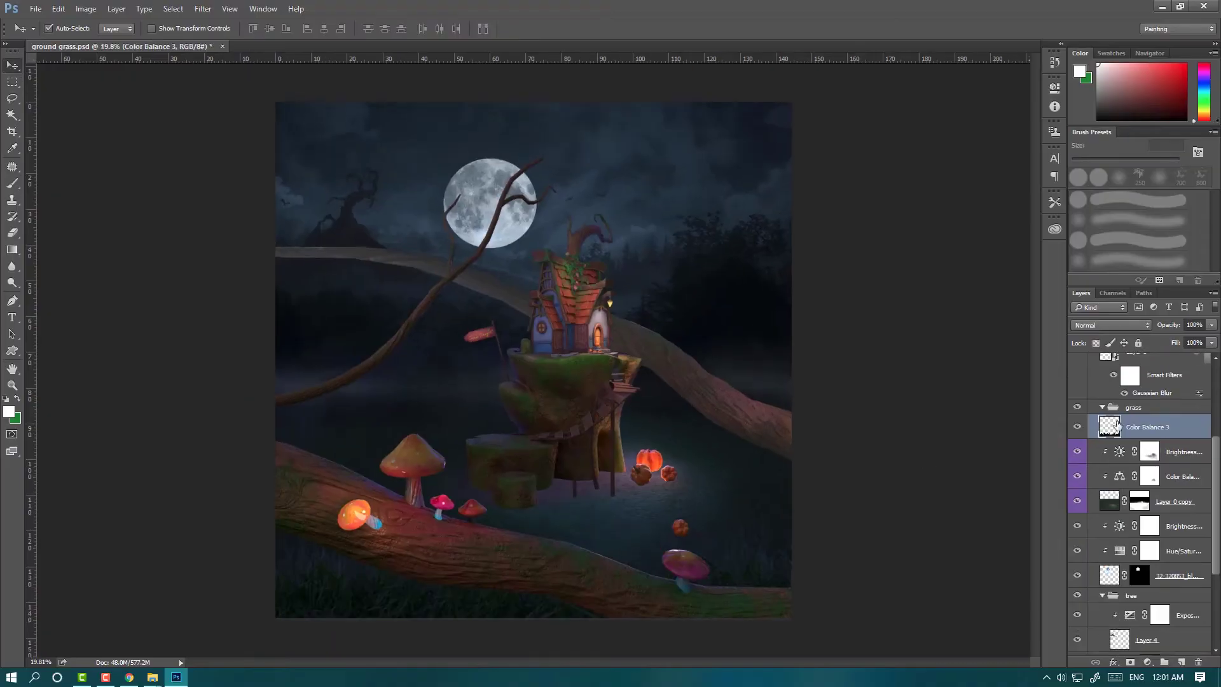
{"action": "right_click", "coordinate": [1076, 408]}
{"action": "left_click", "coordinate": [1100, 503]}
{"action": "key", "text": "ctrl+j"}
{"action": "scroll", "coordinate": [544, 363], "scroll_direction": "up", "scroll_amount": 2}
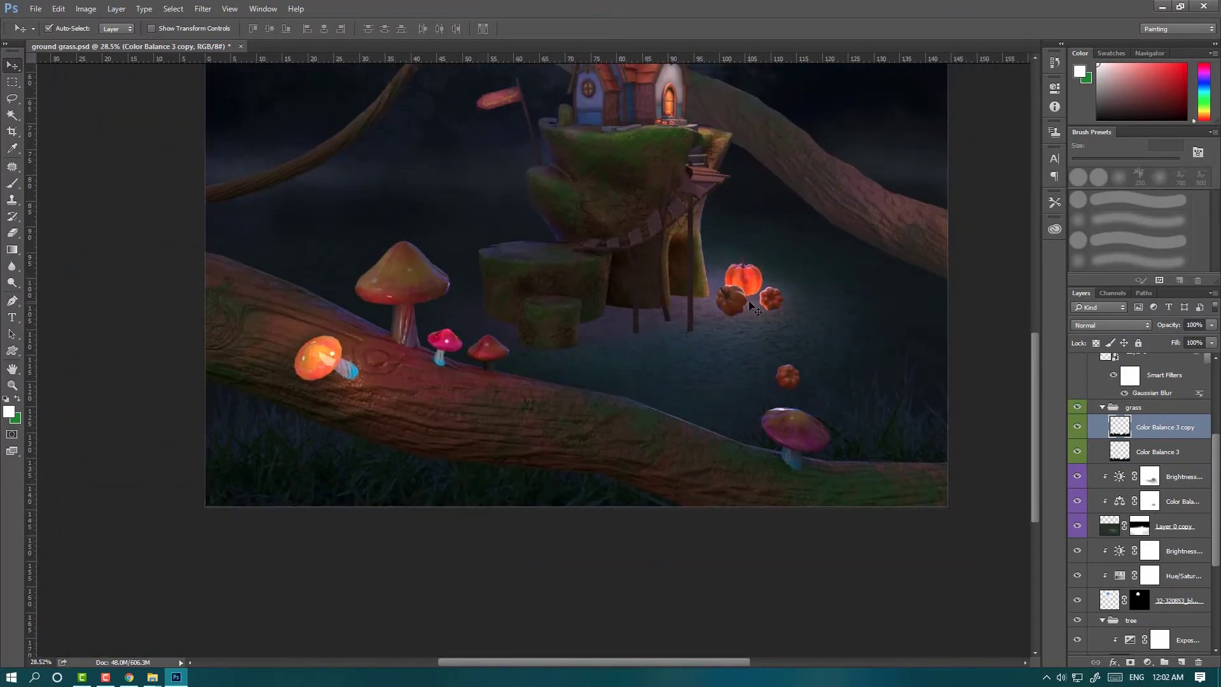
Step: Move Color Balance 3 above its copy in the layer stack
{"action": "key", "text": "ctrl+t"}
{"action": "left_click_drag", "start_coordinate": [545, 363], "coordinate": [545, 319]}
{"action": "key", "text": "Return"}
{"action": "left_click_drag", "start_coordinate": [1154, 451], "coordinate": [1081, 425]}
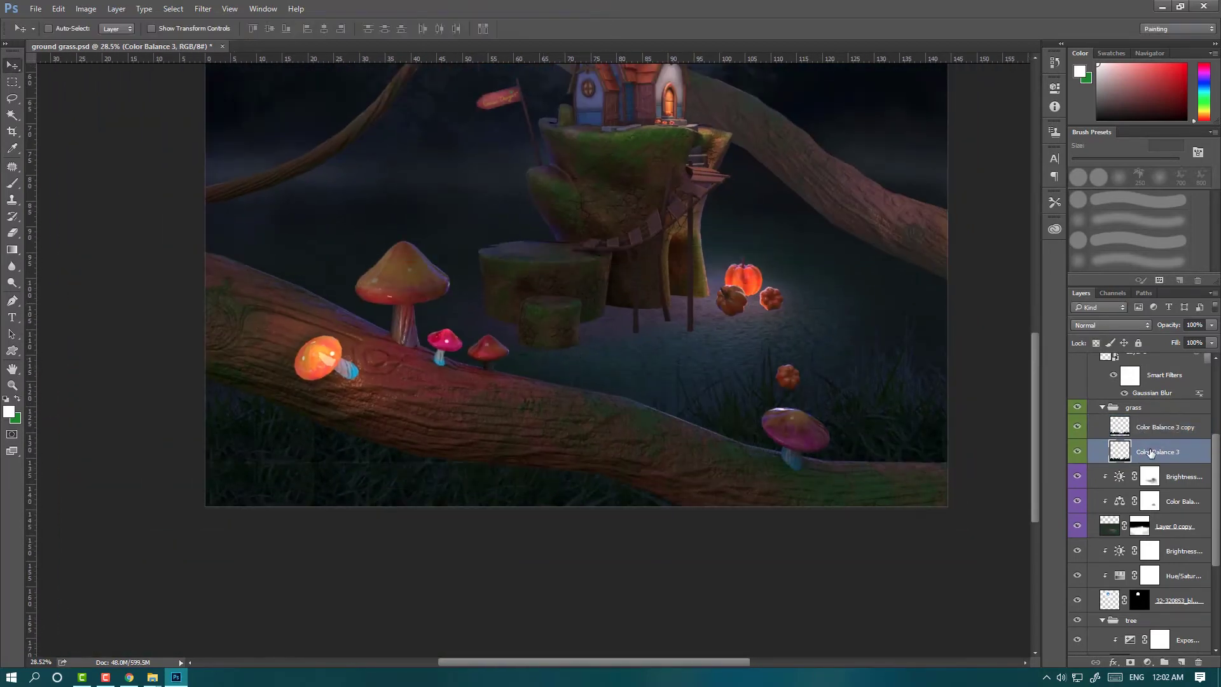
{"action": "left_click", "coordinate": [1076, 453]}
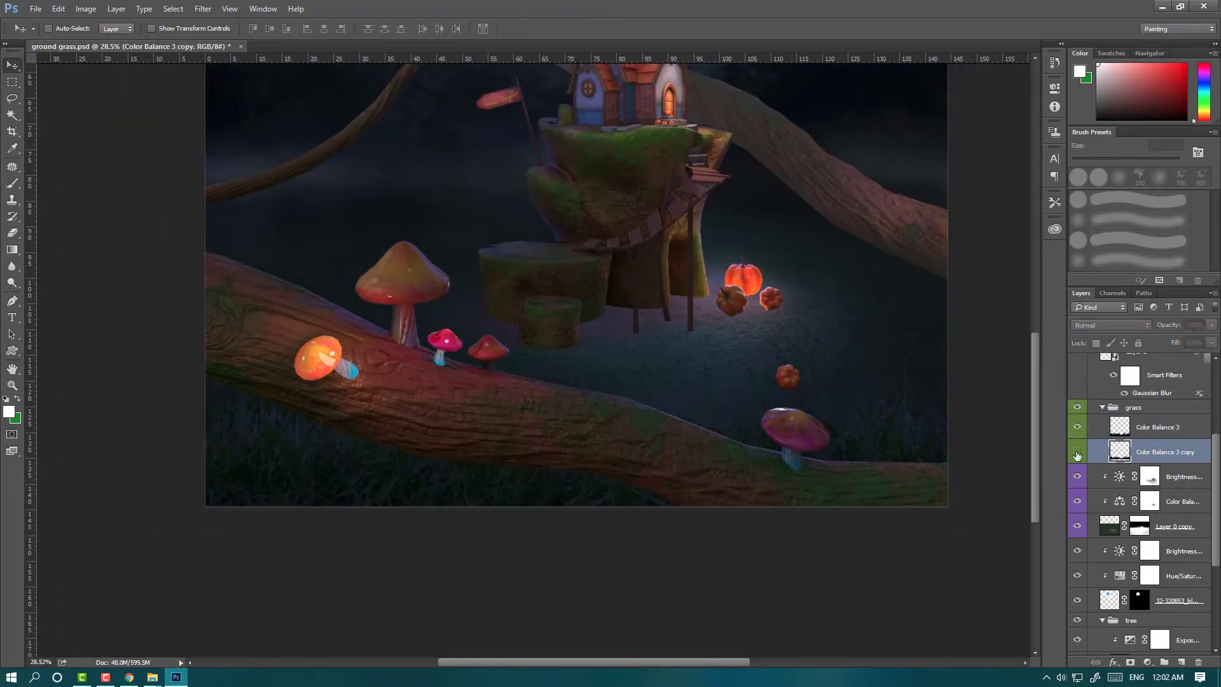
{"action": "left_click", "coordinate": [1144, 419]}
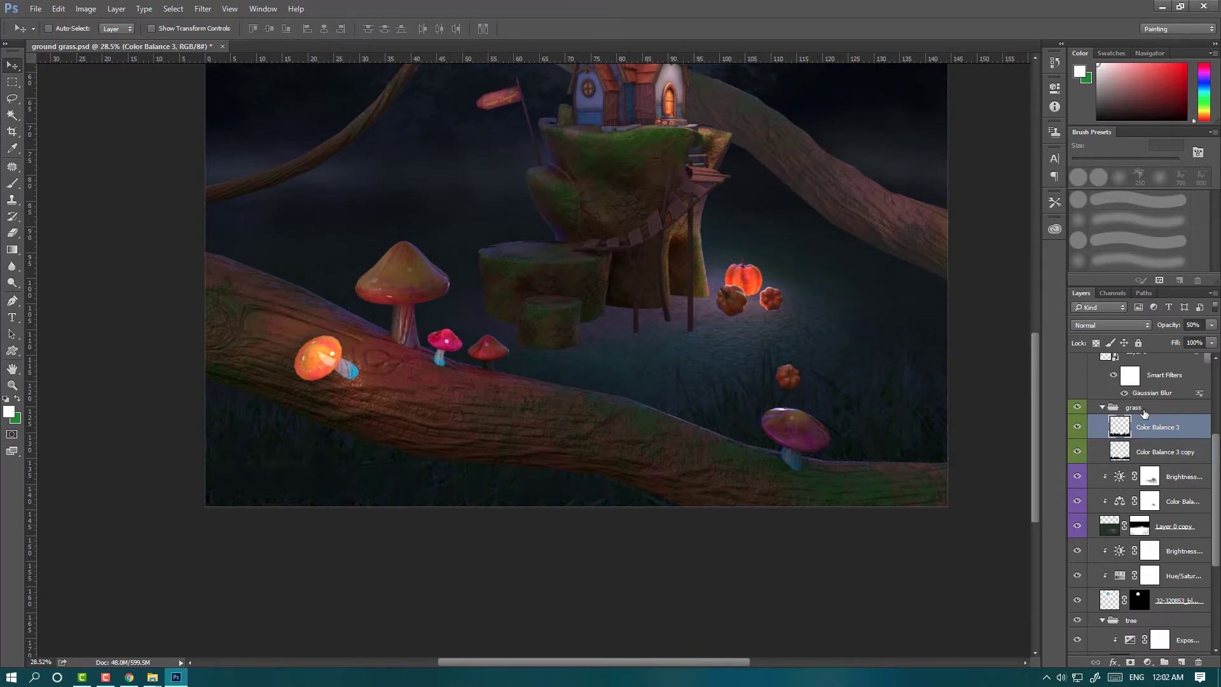
{"action": "left_click", "coordinate": [1157, 451]}
Step: Free-transform the Color Balance 3 copy, then add and discard a trial Exposure adjustment
{"action": "key", "text": "ctrl+t"}
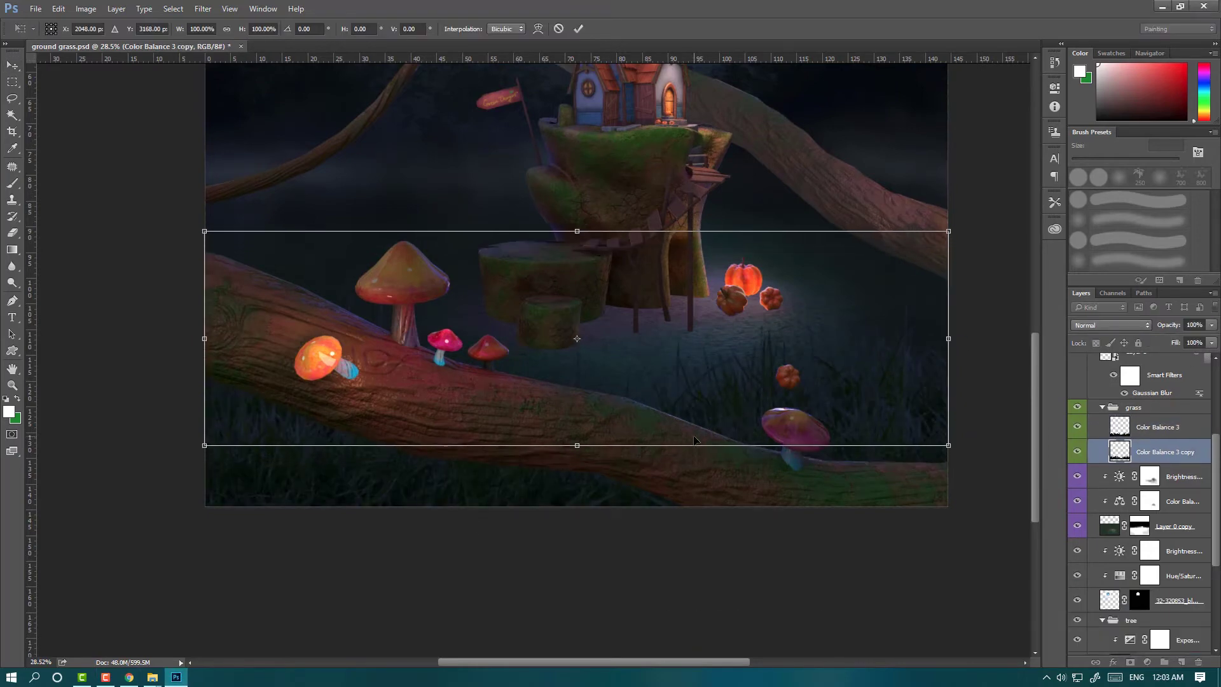
{"action": "scroll", "coordinate": [694, 434], "scroll_direction": "down", "scroll_amount": 3}
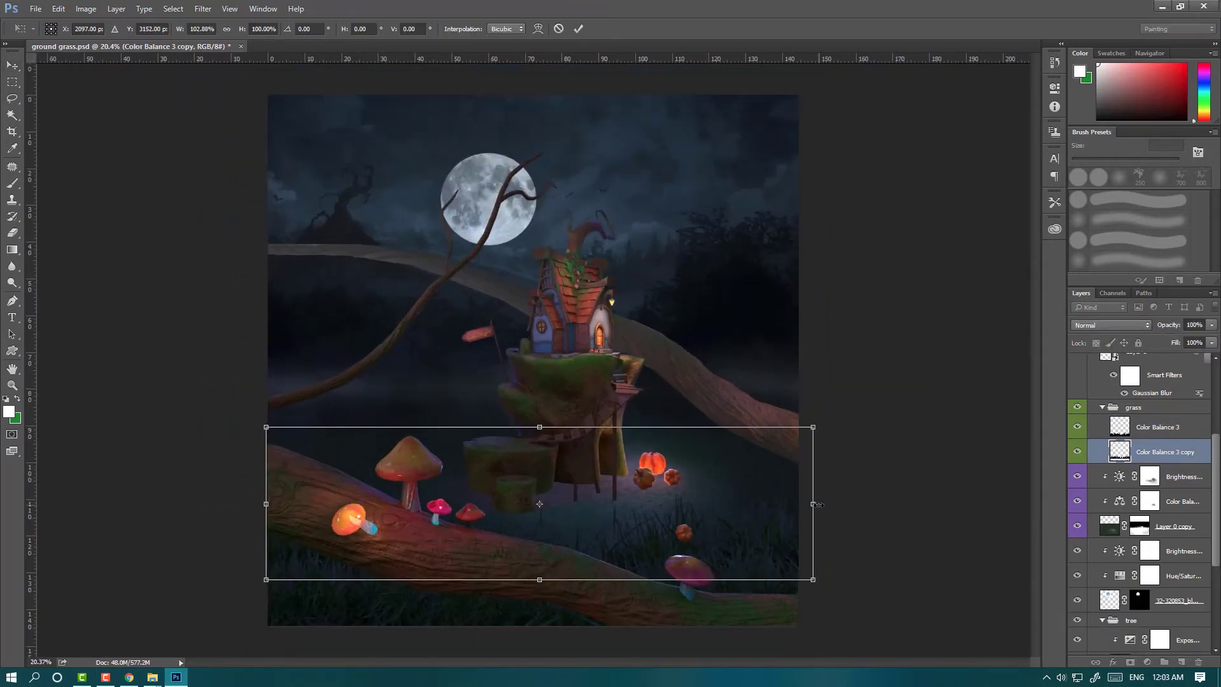
{"action": "key", "text": "Return"}
{"action": "scroll", "coordinate": [773, 510], "scroll_direction": "up", "scroll_amount": 2}
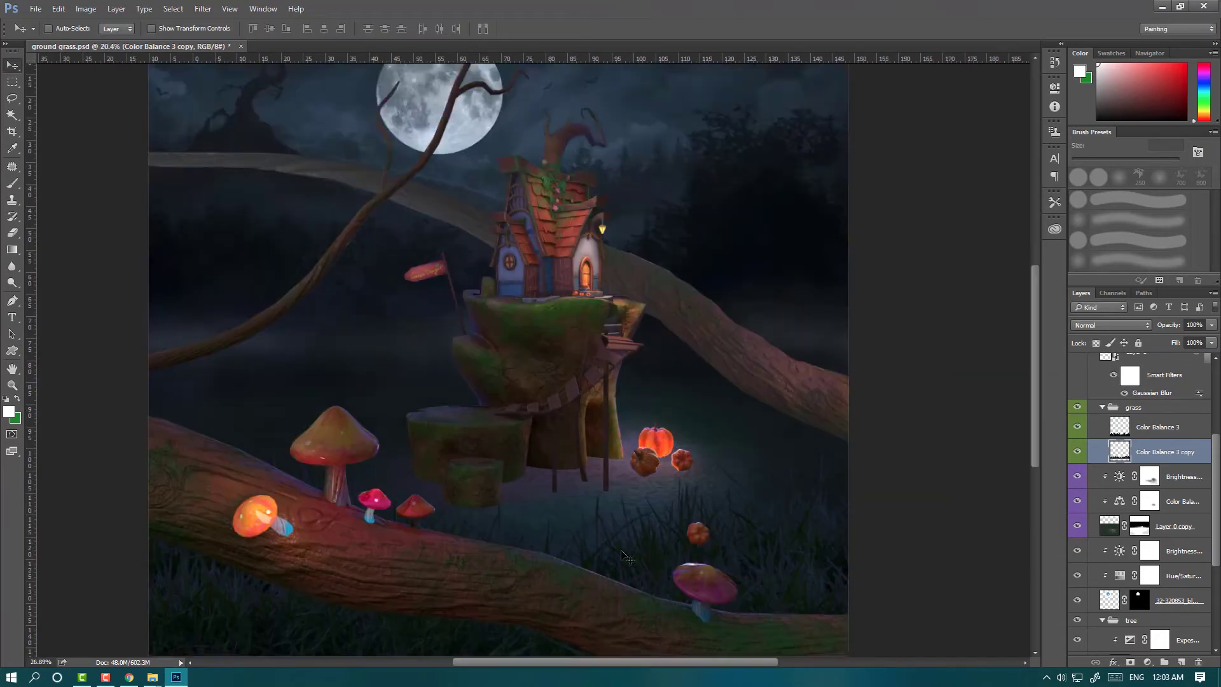
{"action": "left_click", "coordinate": [1147, 662]}
{"action": "left_click", "coordinate": [1011, 473]}
{"action": "mouse_move", "coordinate": [965, 150]}
{"action": "left_mouse_down"}
{"action": "mouse_move", "coordinate": [947, 150]}
{"action": "mouse_move", "coordinate": [967, 150]}
{"action": "left_mouse_up"}
{"action": "key", "text": "Delete"}
Step: Darken Color Balance 3 and its copy with Exposure adjustments
{"action": "left_click", "coordinate": [1147, 661]}
{"action": "left_click", "coordinate": [1120, 469]}
{"action": "scroll", "coordinate": [884, 191], "scroll_direction": "down", "scroll_amount": 2}
{"action": "left_click", "coordinate": [1054, 87]}
{"action": "scroll", "coordinate": [502, 509], "scroll_direction": "up", "scroll_amount": 2}
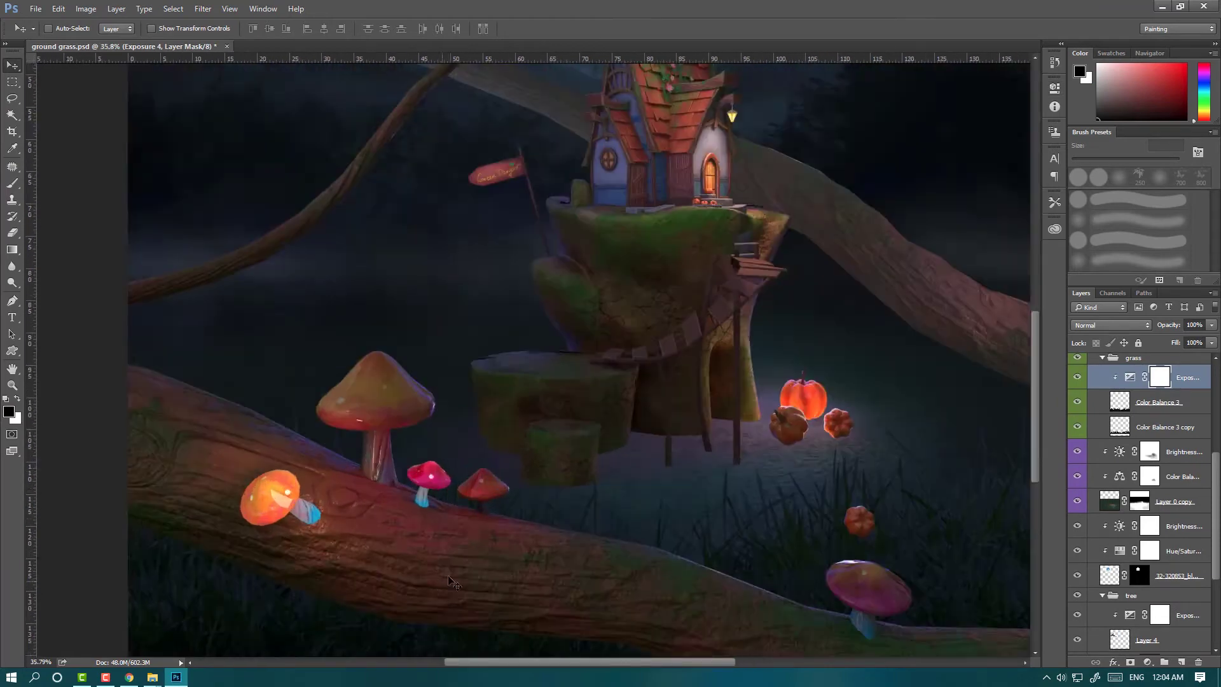
{"action": "scroll", "coordinate": [502, 509], "scroll_direction": "down", "scroll_amount": 2}
{"action": "left_click", "coordinate": [1096, 426]}
{"action": "left_click", "coordinate": [1150, 662]}
{"action": "left_click", "coordinate": [1120, 469]}
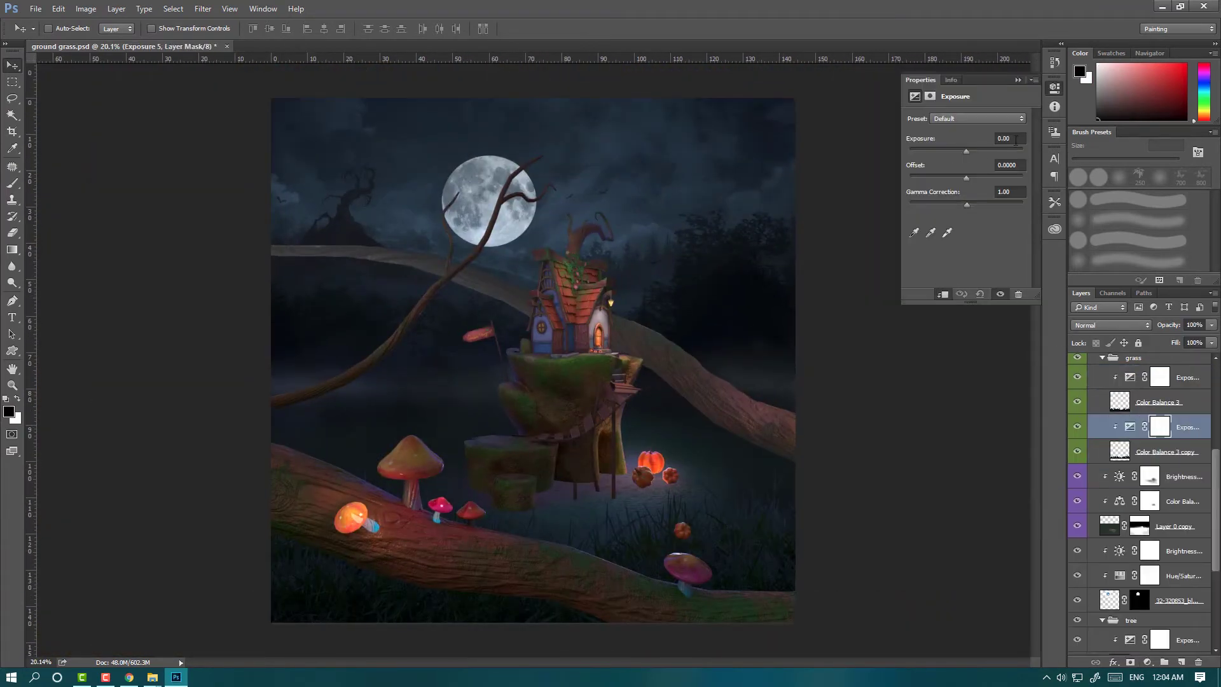
Step: Stamp the darkened grass to a new layer, then move and shrink it
{"action": "key", "text": "ctrl+alt+e"}
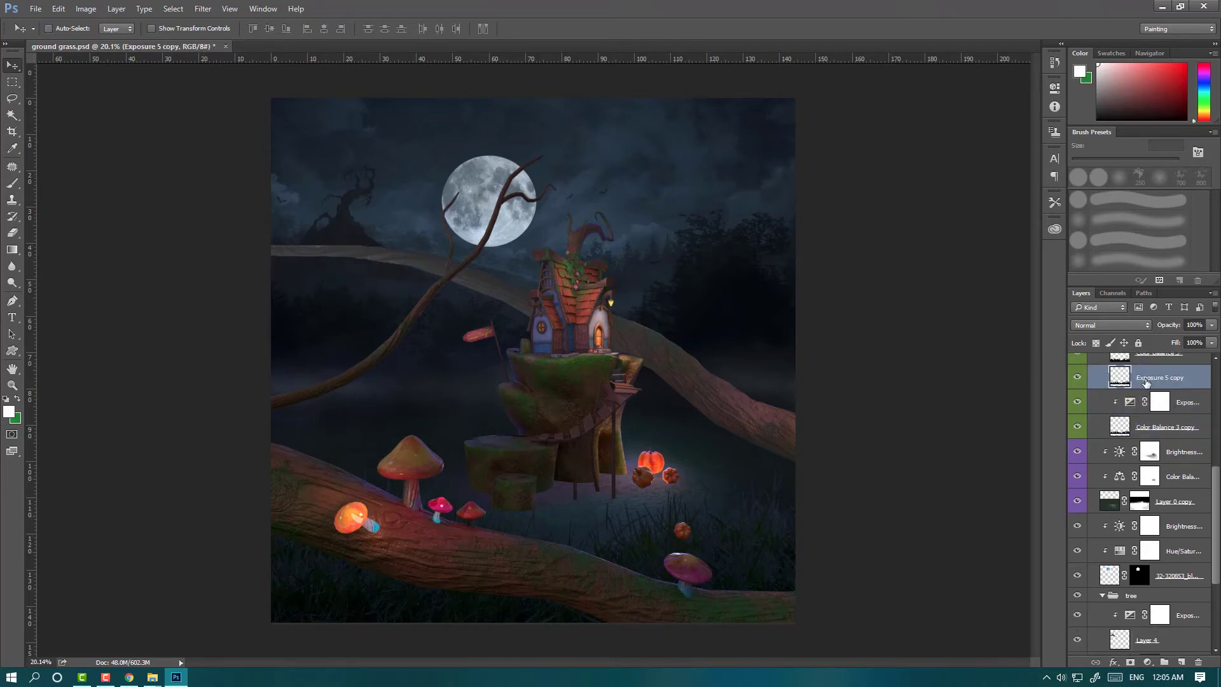
{"action": "mouse_move", "coordinate": [635, 445]}
{"action": "left_mouse_down"}
{"action": "mouse_move", "coordinate": [636, 458]}
{"action": "mouse_move", "coordinate": [634, 436]}
{"action": "left_mouse_up"}
{"action": "key", "text": "ctrl+t"}
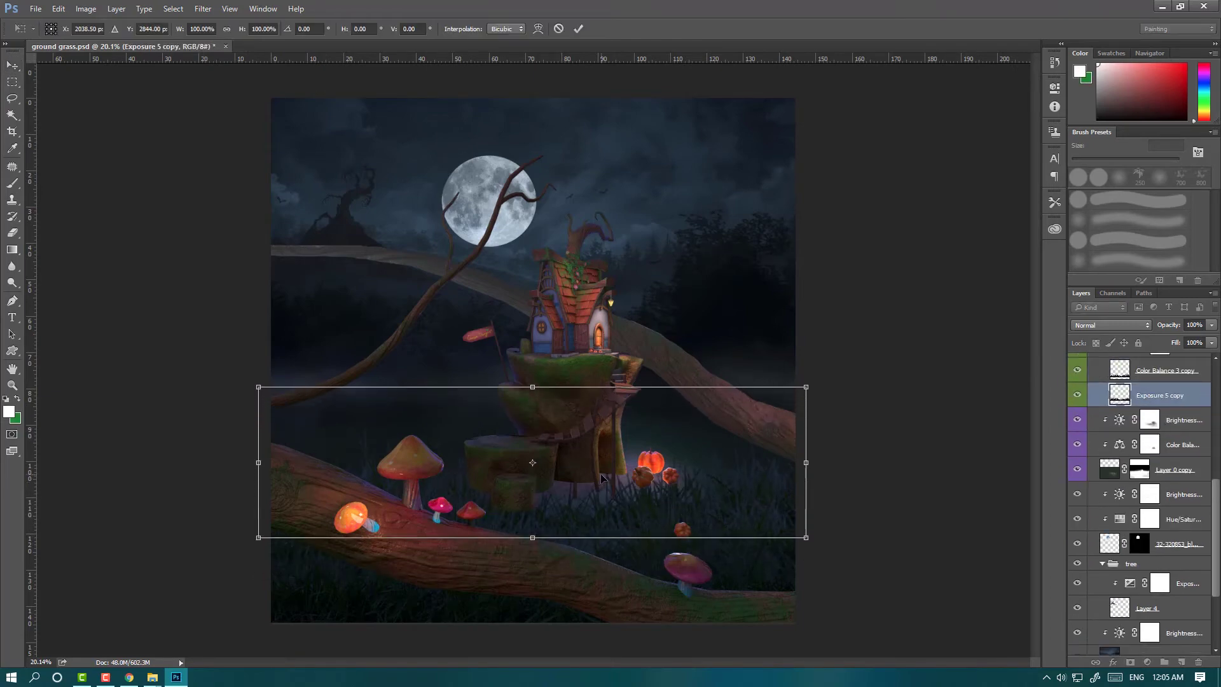
{"action": "left_click_drag", "start_coordinate": [805, 386], "coordinate": [682, 422]}
{"action": "mouse_move", "coordinate": [534, 471]}
{"action": "left_mouse_down"}
{"action": "mouse_move", "coordinate": [655, 480]}
{"action": "mouse_move", "coordinate": [522, 481]}
{"action": "left_mouse_up"}
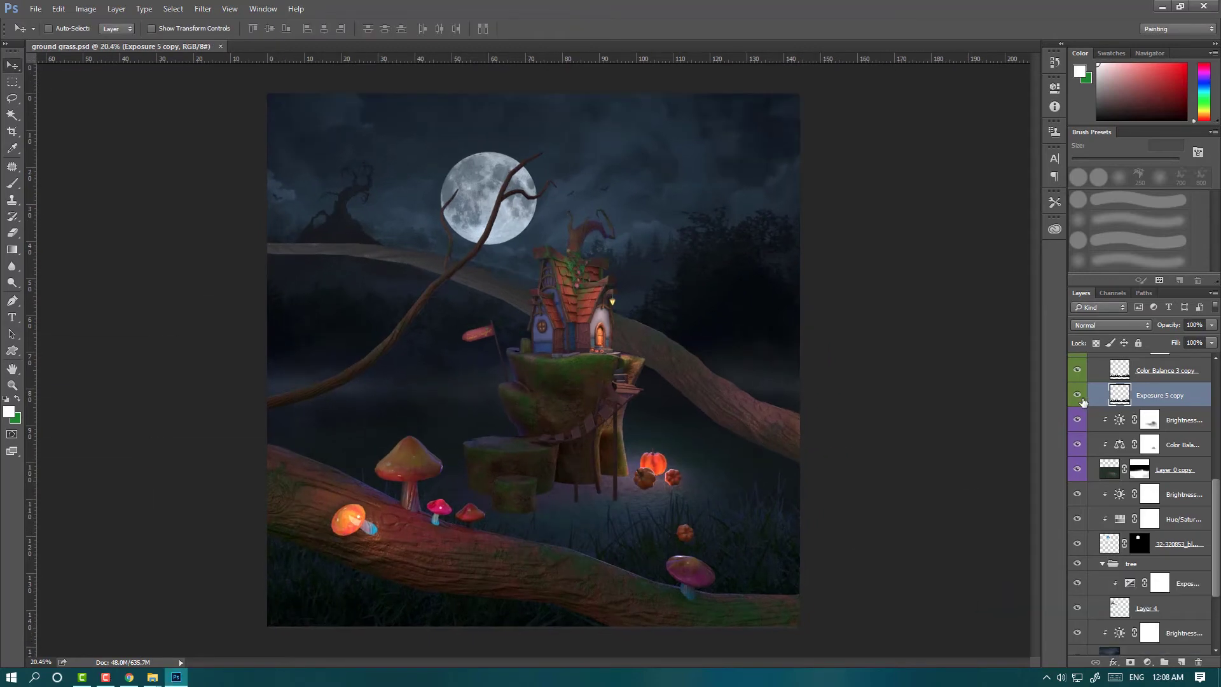
Step: Shift the new grass band up behind the log and scale it down slightly
{"action": "key", "text": "ctrl+t"}
{"action": "scroll", "coordinate": [492, 509], "scroll_direction": "up", "scroll_amount": 2}
{"action": "left_click_drag", "start_coordinate": [654, 449], "coordinate": [613, 458]}
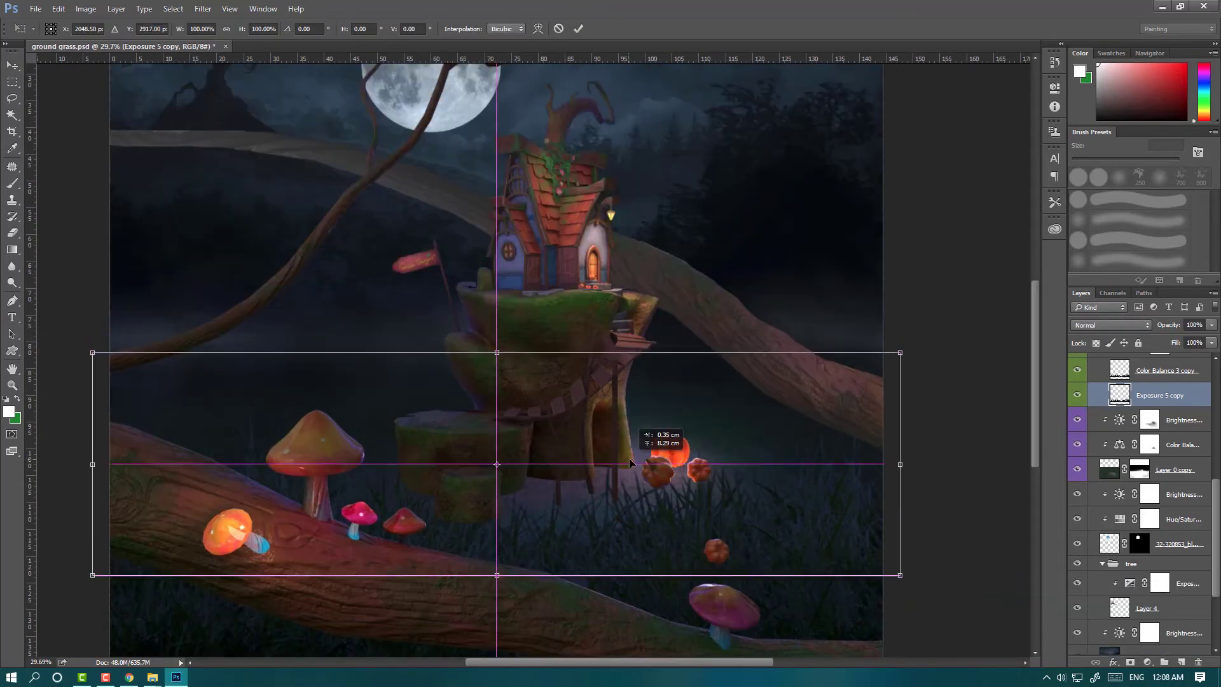
{"action": "left_click_drag", "start_coordinate": [76, 346], "coordinate": [109, 360]}
{"action": "left_click", "coordinate": [580, 28]}
{"action": "scroll", "coordinate": [856, 415], "scroll_direction": "down", "scroll_amount": 2}
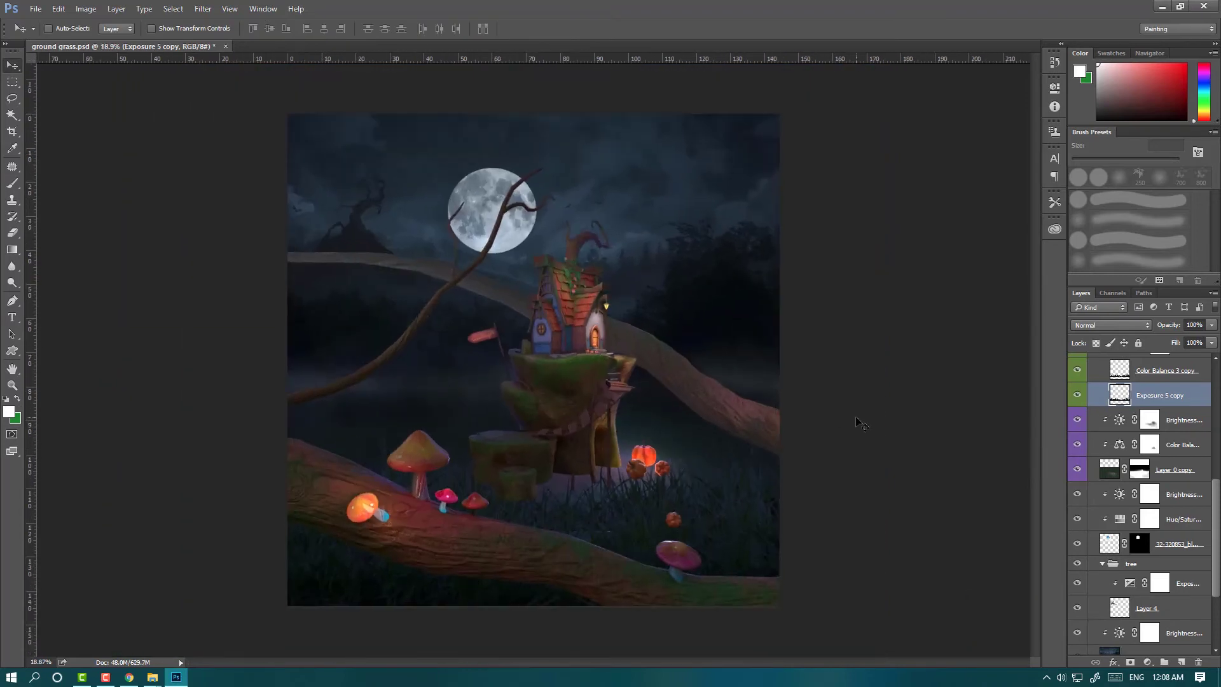
{"action": "scroll", "coordinate": [1138, 564], "scroll_direction": "up", "scroll_amount": 3}
{"action": "left_click", "coordinate": [1101, 437]}
Step: Move the grass group into model assets and mask the Exposure 5 copy with the assets' outline
{"action": "left_click", "coordinate": [1150, 388]}
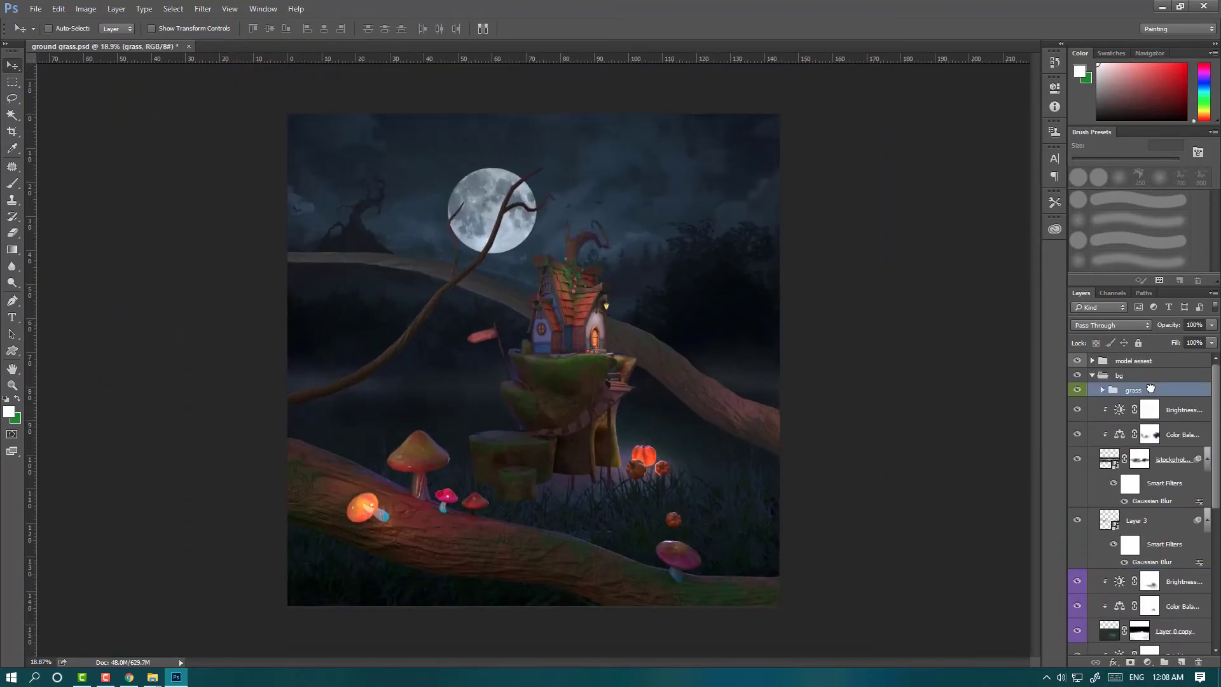
{"action": "left_click_drag", "start_coordinate": [1143, 374], "coordinate": [1142, 369]}
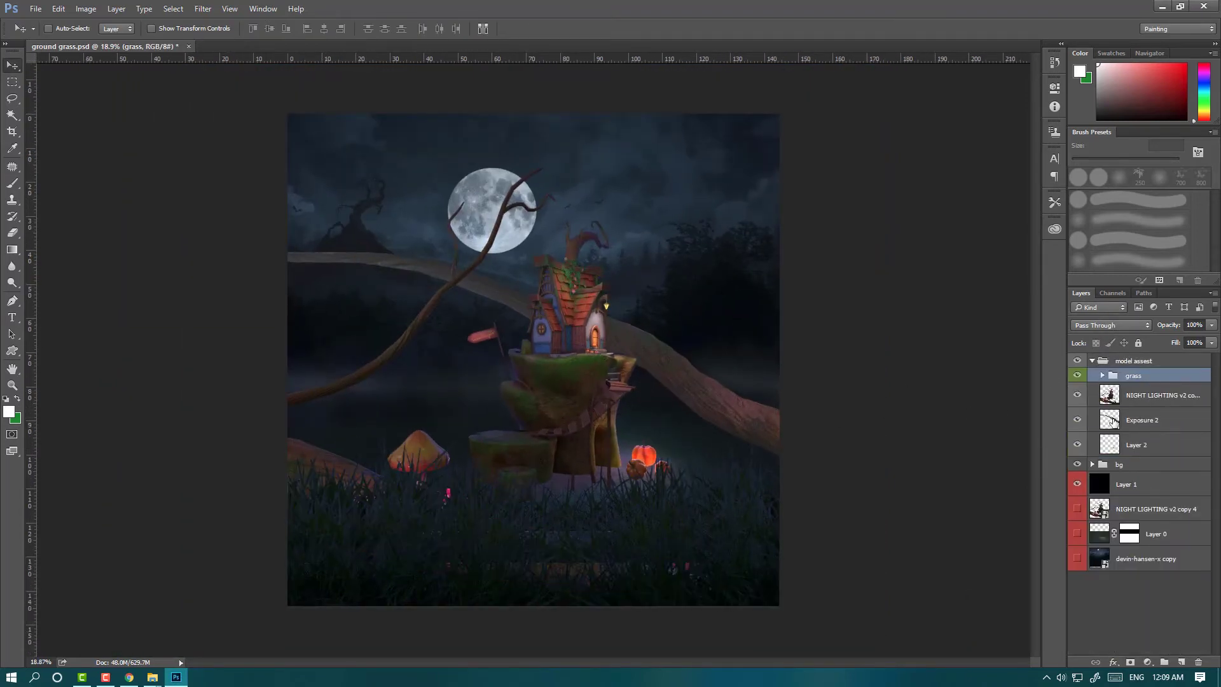
{"action": "left_click", "coordinate": [1102, 375]}
{"action": "left_click", "coordinate": [1119, 494], "text": "ctrl"}
{"action": "left_click", "coordinate": [1158, 493]}
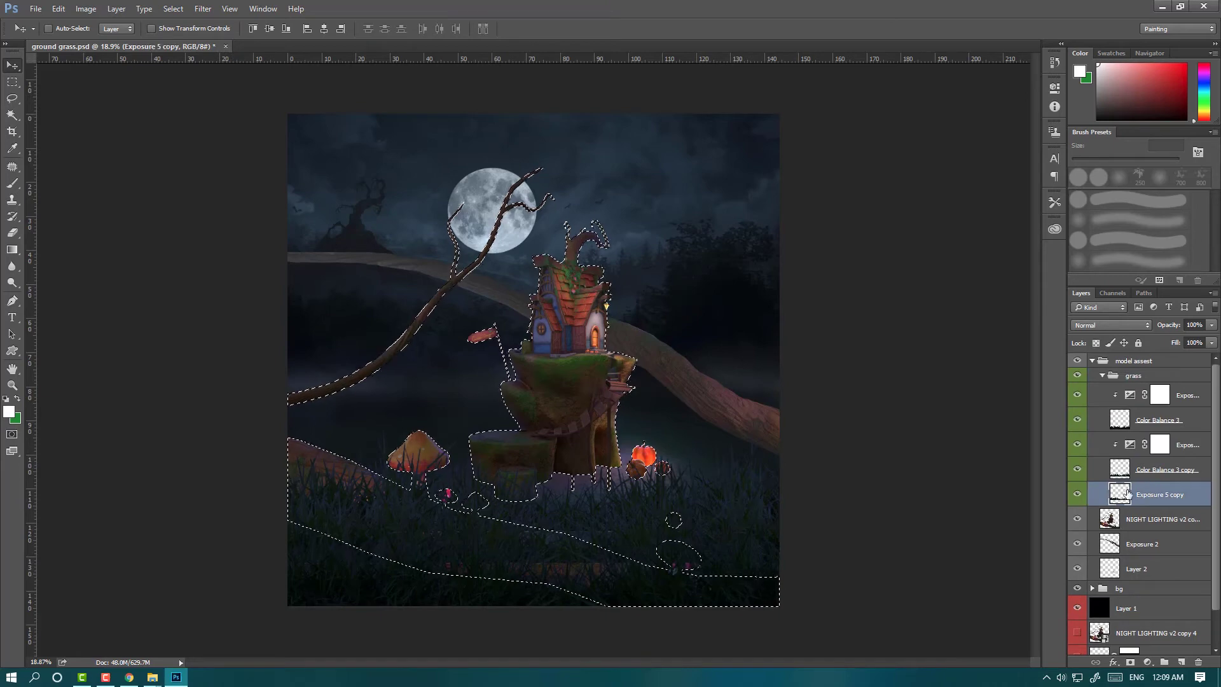
{"action": "left_click", "coordinate": [1130, 662]}
Step: Copy that mask onto the Color Balance 3 copy and Color Balance 3 grass layers
{"action": "left_click", "coordinate": [1076, 419]}
{"action": "left_click", "coordinate": [1076, 468]}
{"action": "left_click_drag", "start_coordinate": [1149, 493], "coordinate": [1150, 469]}
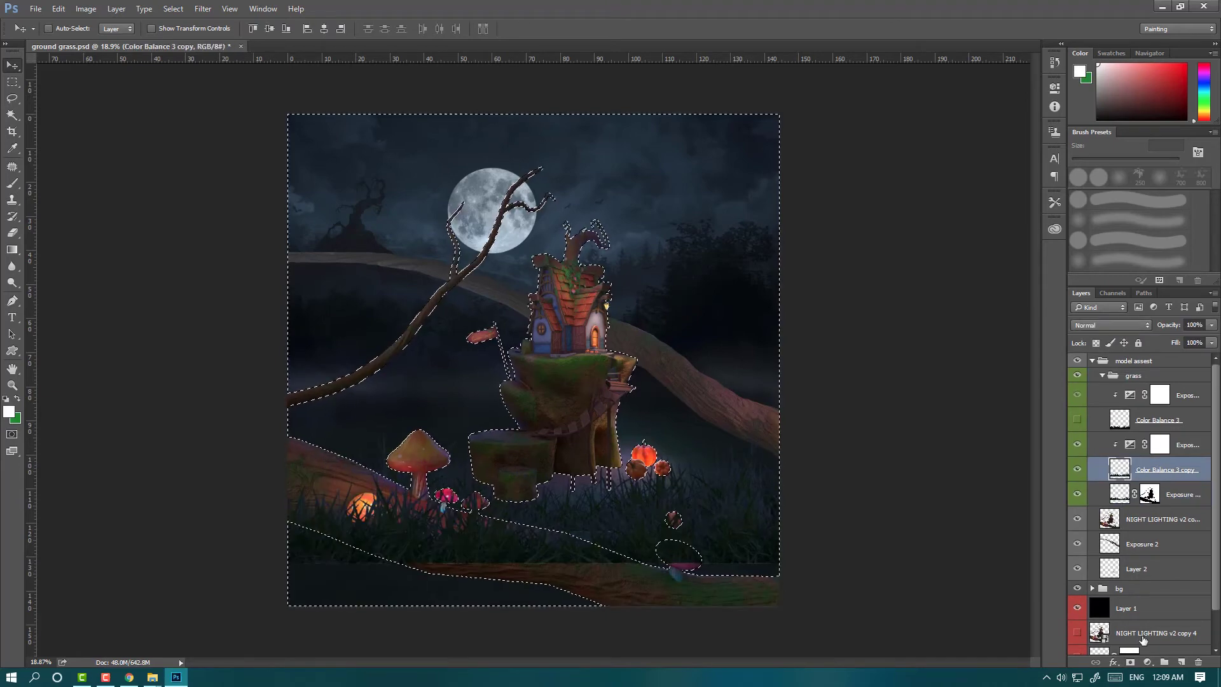
{"action": "left_click", "coordinate": [1076, 468]}
{"action": "left_click", "coordinate": [1076, 419]}
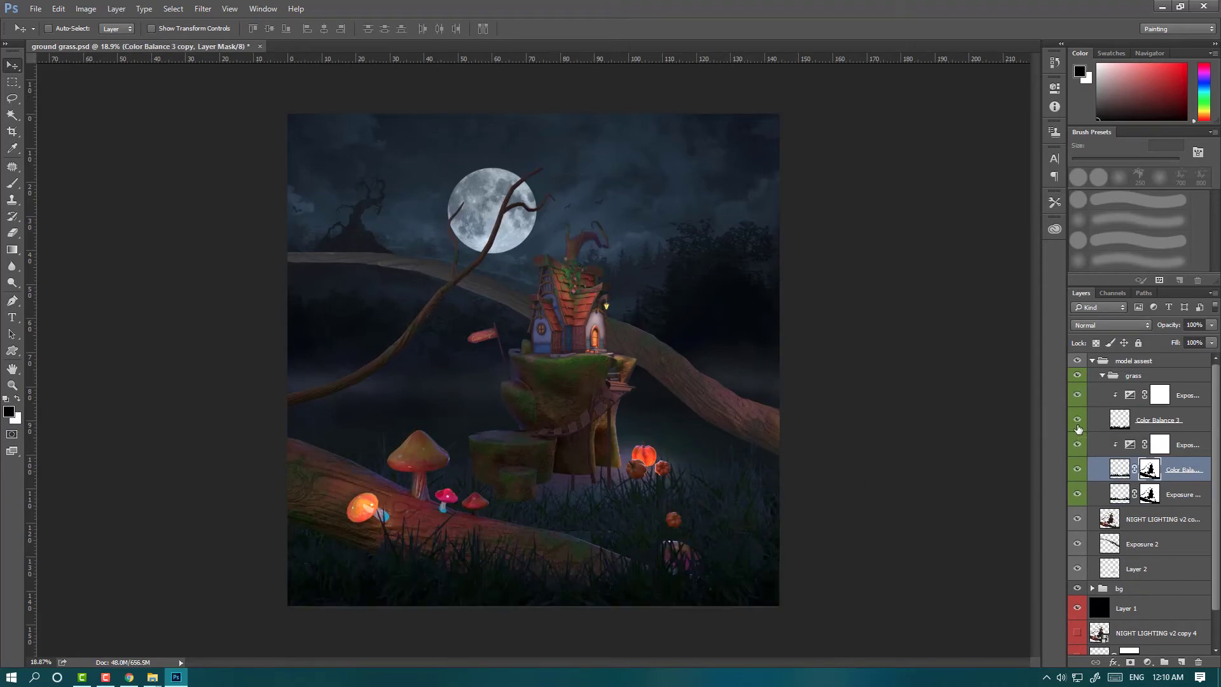
{"action": "left_click_drag", "start_coordinate": [1149, 468], "coordinate": [1149, 419]}
{"action": "scroll", "coordinate": [484, 572], "scroll_direction": "up", "scroll_amount": 1}
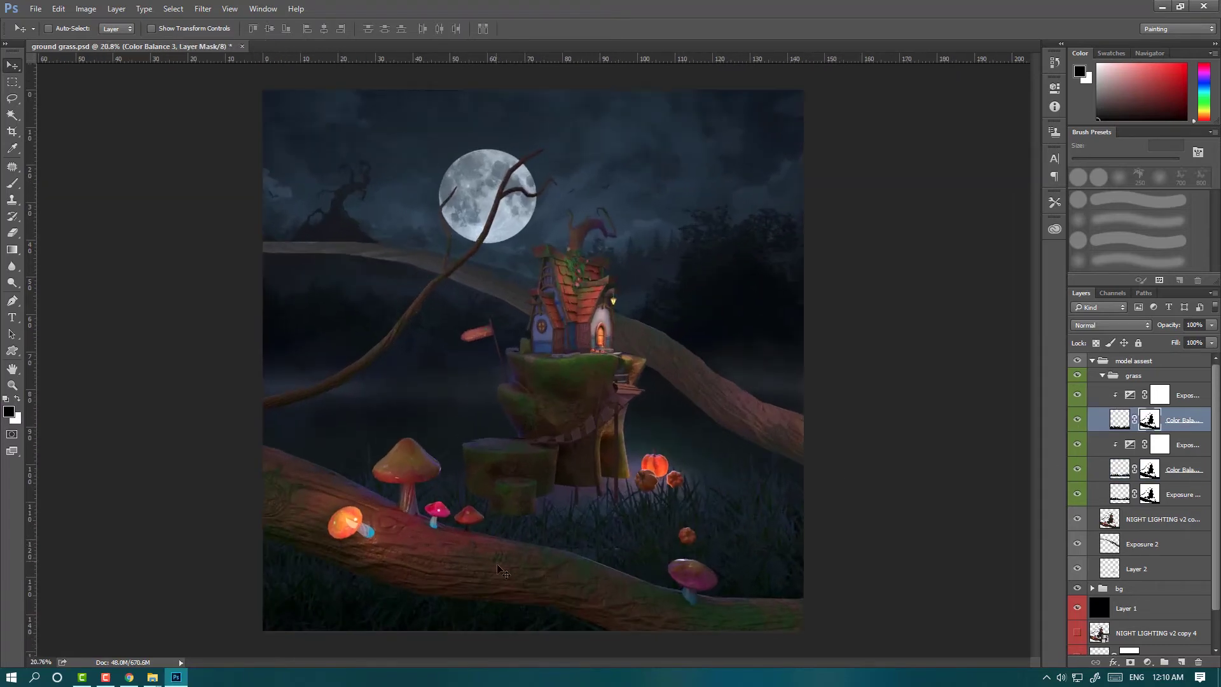
Step: Convert Color Balance 3 to a Smart Object and mask it with the model assets selection
{"action": "key", "text": "b"}
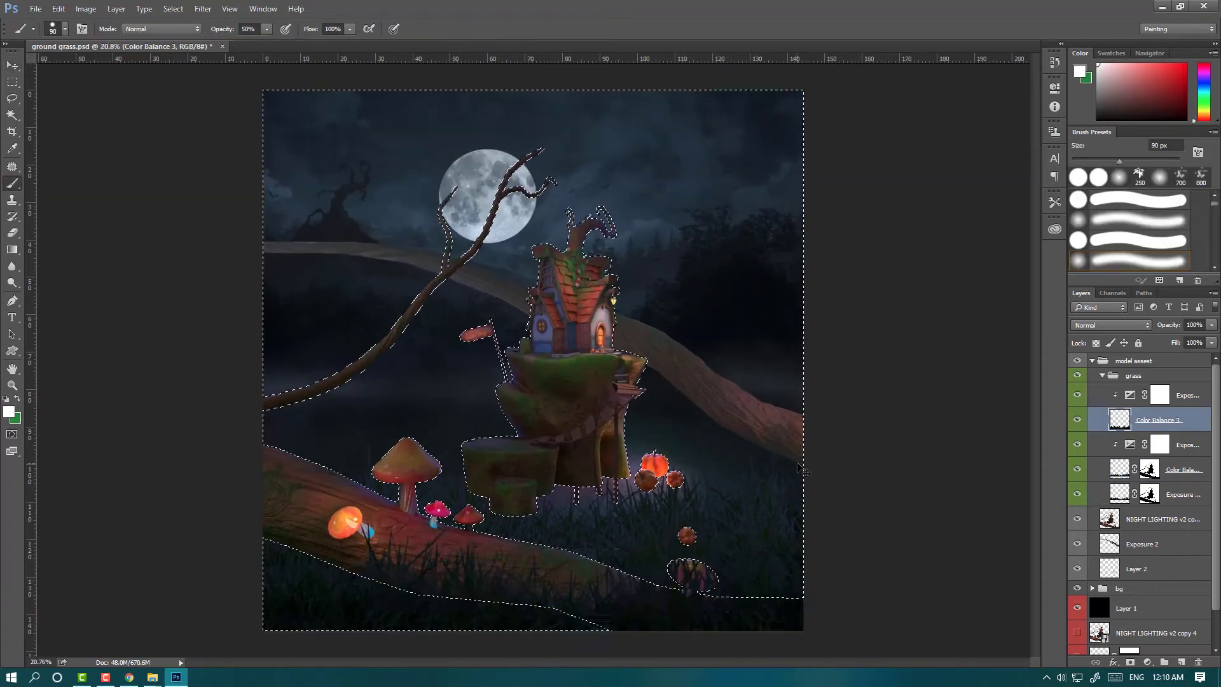
{"action": "right_click", "coordinate": [1149, 420]}
{"action": "left_click", "coordinate": [983, 284]}
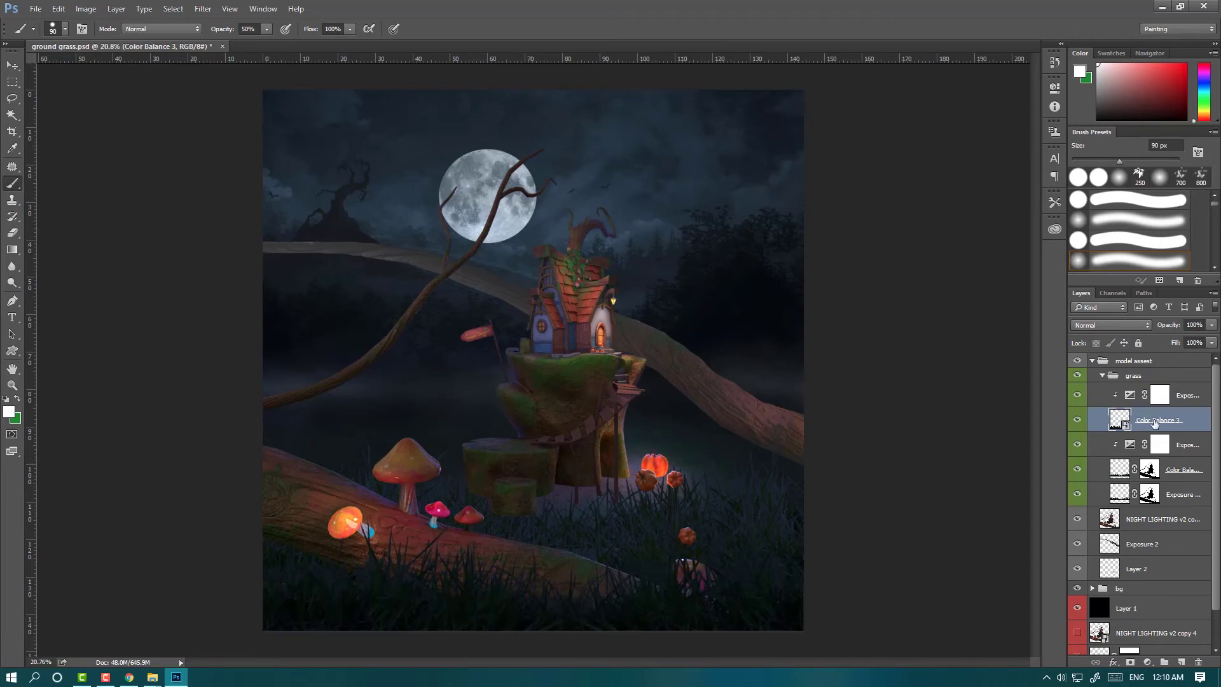
{"action": "left_click", "coordinate": [1149, 469], "text": "ctrl"}
{"action": "left_click", "coordinate": [1130, 662]}
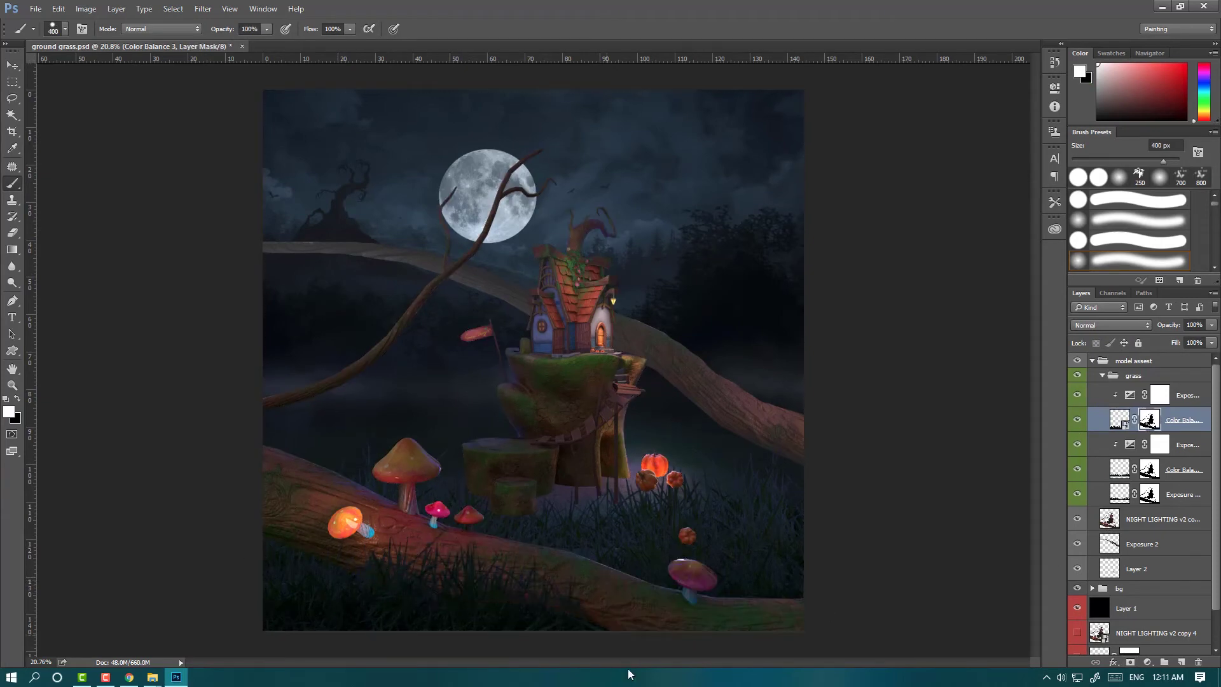
Step: Fill the Color Balance 3 mask with white and pick a grass-shaped brush
{"action": "key", "text": "alt+BackSpace"}
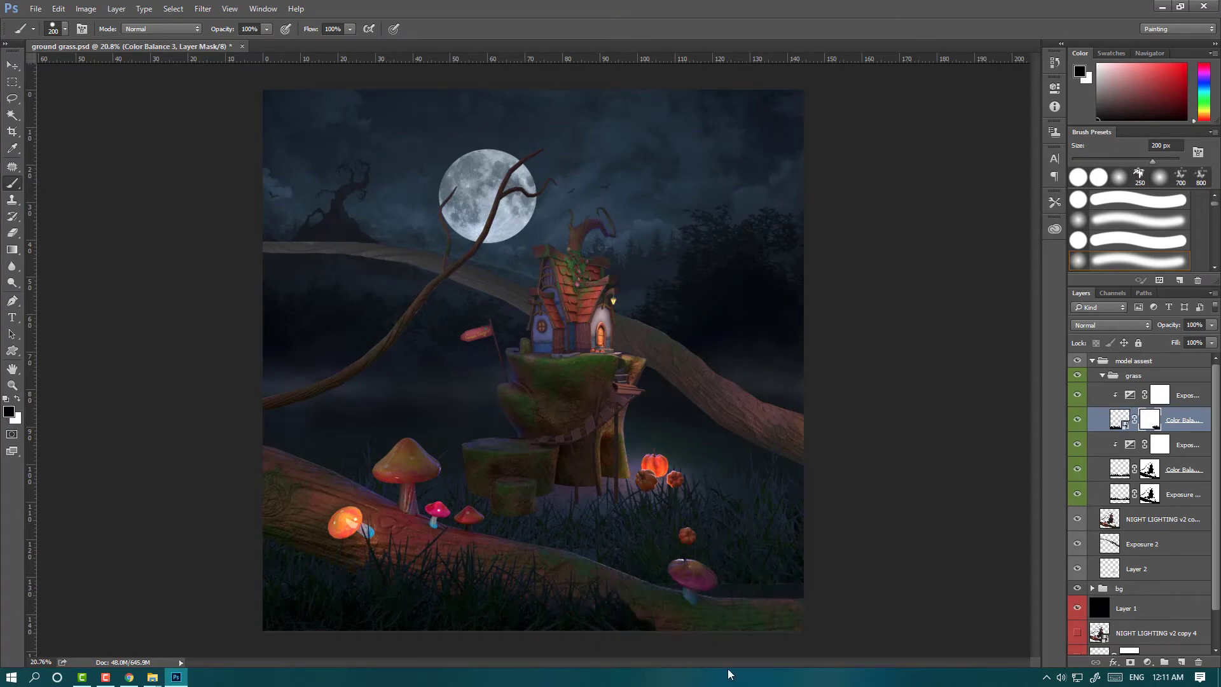
{"action": "left_click", "coordinate": [65, 28]}
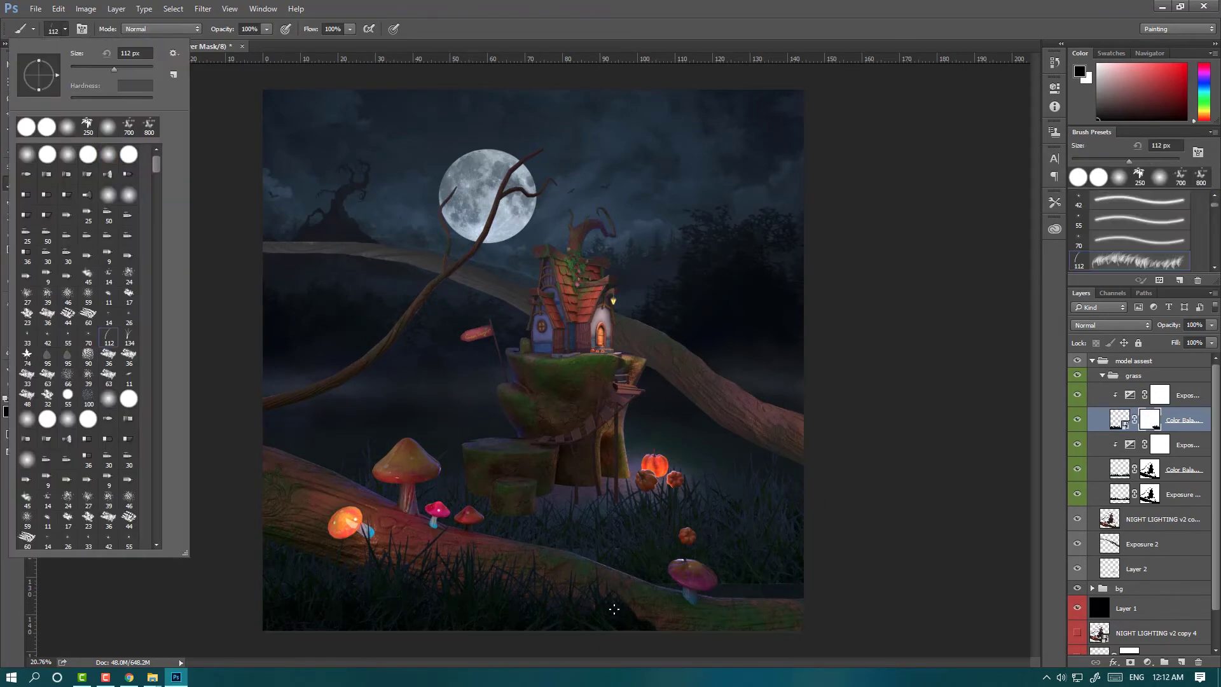
{"action": "scroll", "coordinate": [584, 607], "scroll_direction": "up", "scroll_amount": 3}
{"action": "scroll", "coordinate": [725, 633], "scroll_direction": "down", "scroll_amount": 2}
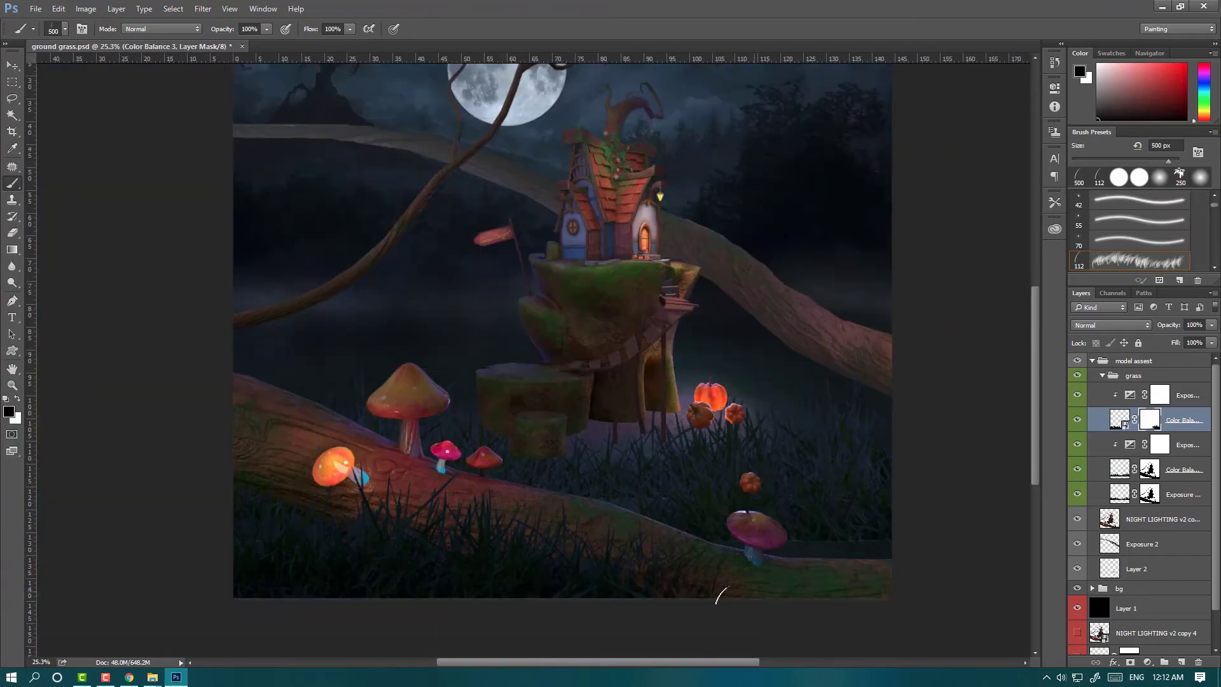
{"action": "scroll", "coordinate": [725, 429], "scroll_direction": "up", "scroll_amount": 3}
{"action": "scroll", "coordinate": [725, 429], "scroll_direction": "down", "scroll_amount": 4}
Step: Adjust the brush's Shape Dynamics in the Brush panel and choose a hard round brush
{"action": "key", "text": "F5"}
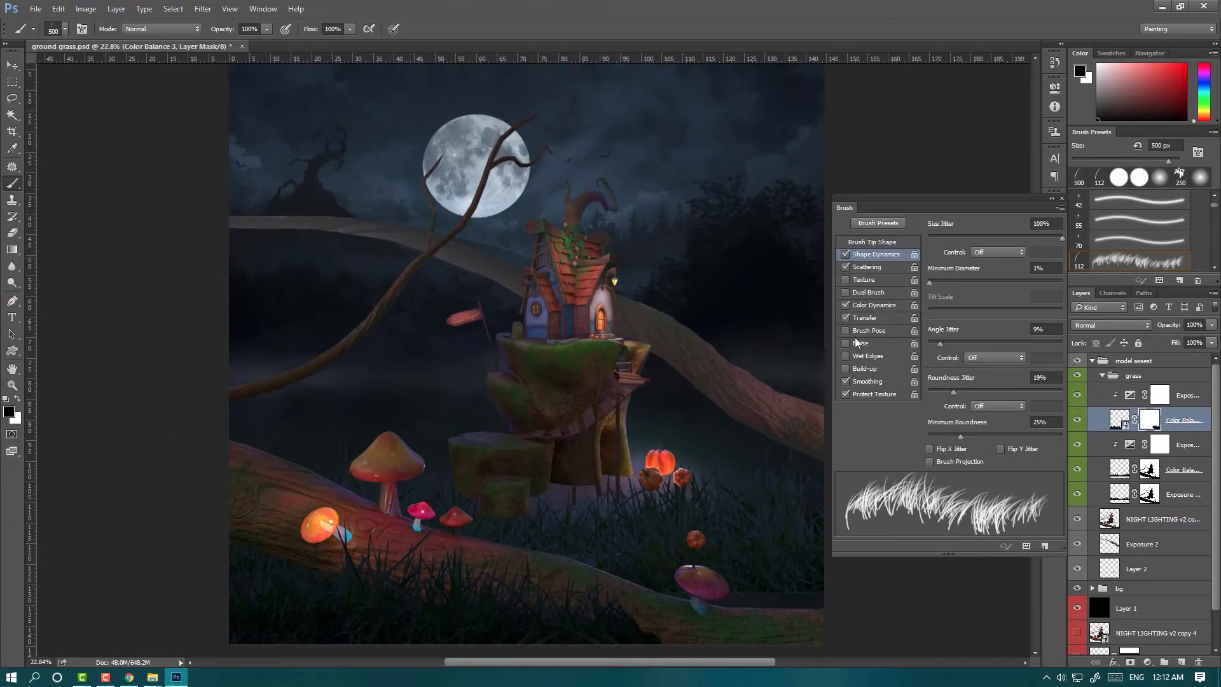
{"action": "key", "text": "F5"}
{"action": "scroll", "coordinate": [841, 209], "scroll_direction": "up", "scroll_amount": 3}
{"action": "scroll", "coordinate": [841, 210], "scroll_direction": "down", "scroll_amount": 1}
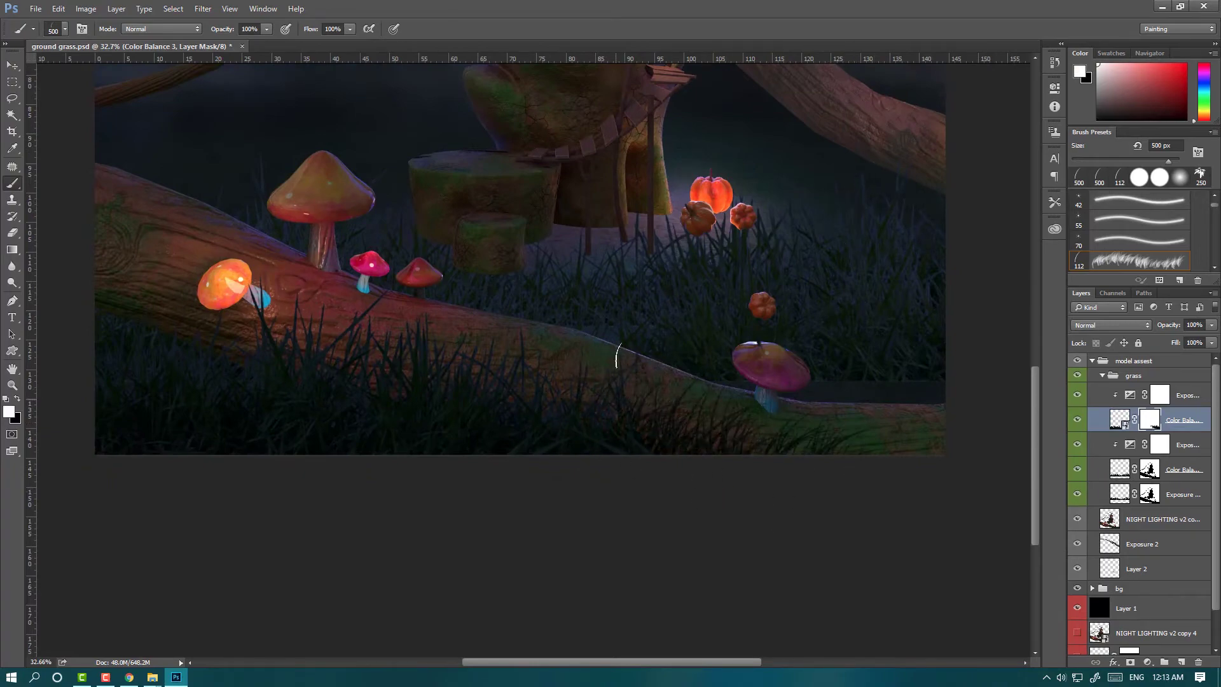
{"action": "scroll", "coordinate": [520, 382], "scroll_direction": "down", "scroll_amount": 1}
{"action": "scroll", "coordinate": [696, 229], "scroll_direction": "up", "scroll_amount": 5}
{"action": "scroll", "coordinate": [458, 445], "scroll_direction": "down", "scroll_amount": 2}
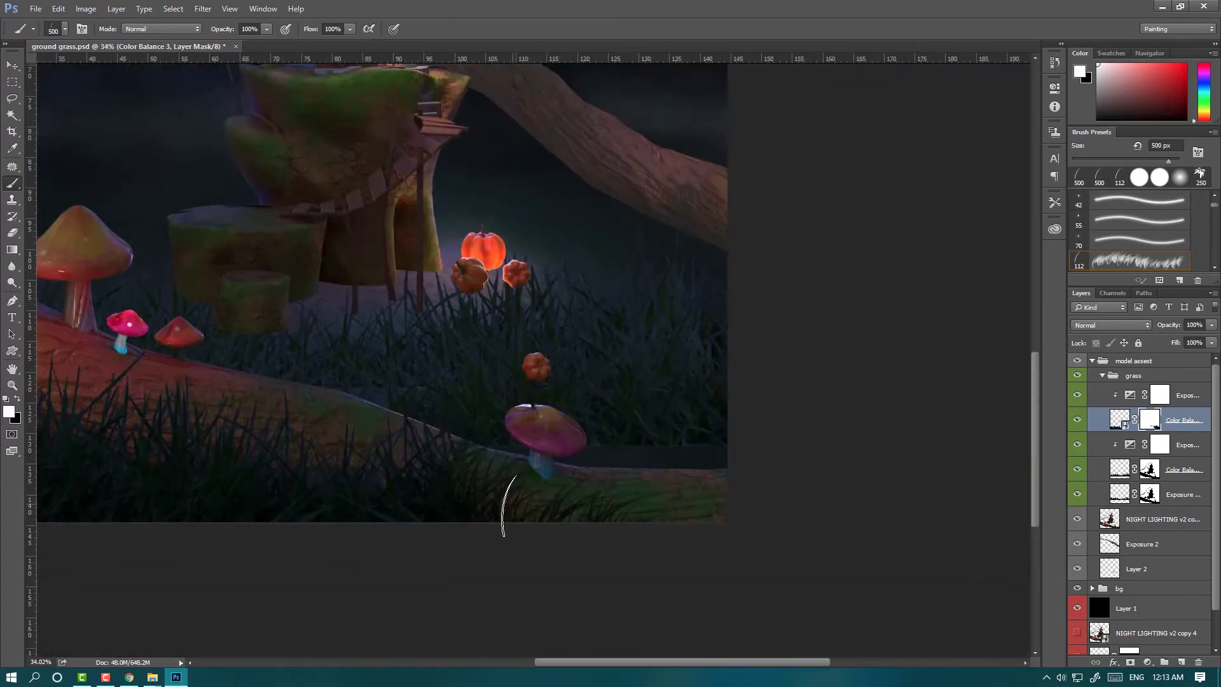
{"action": "scroll", "coordinate": [502, 502], "scroll_direction": "down", "scroll_amount": 2}
{"action": "scroll", "coordinate": [572, 318], "scroll_direction": "up", "scroll_amount": 2}
{"action": "key", "text": "F5"}
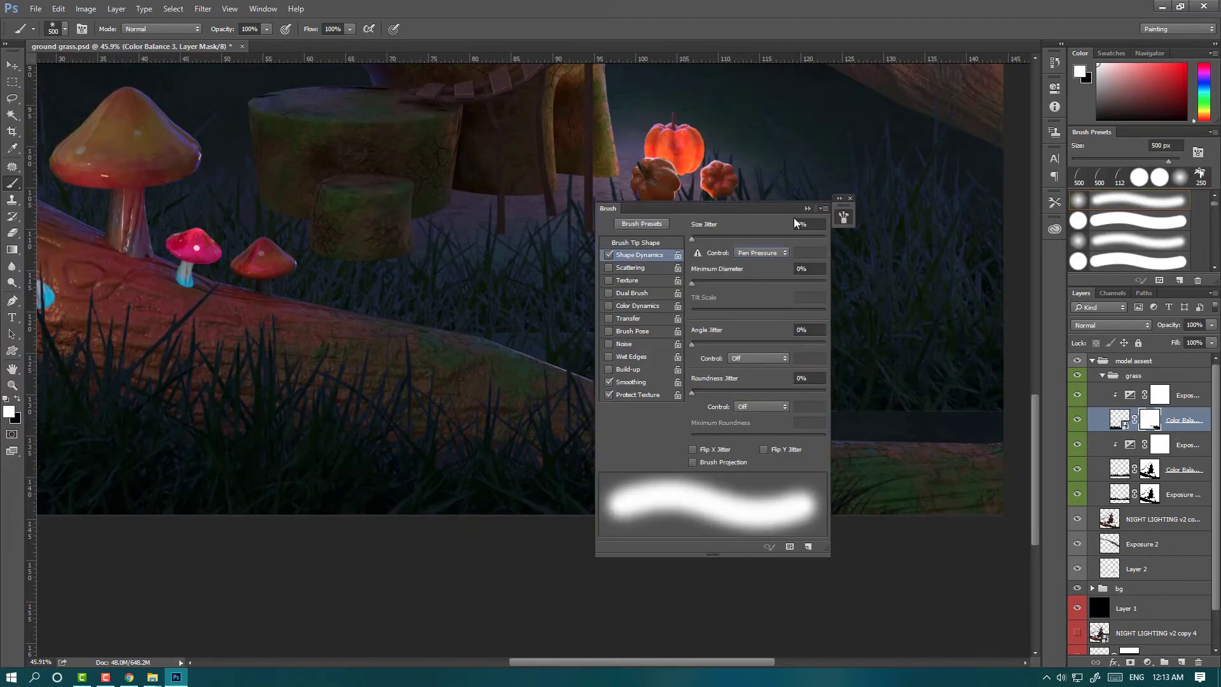
{"action": "left_click", "coordinate": [850, 197]}
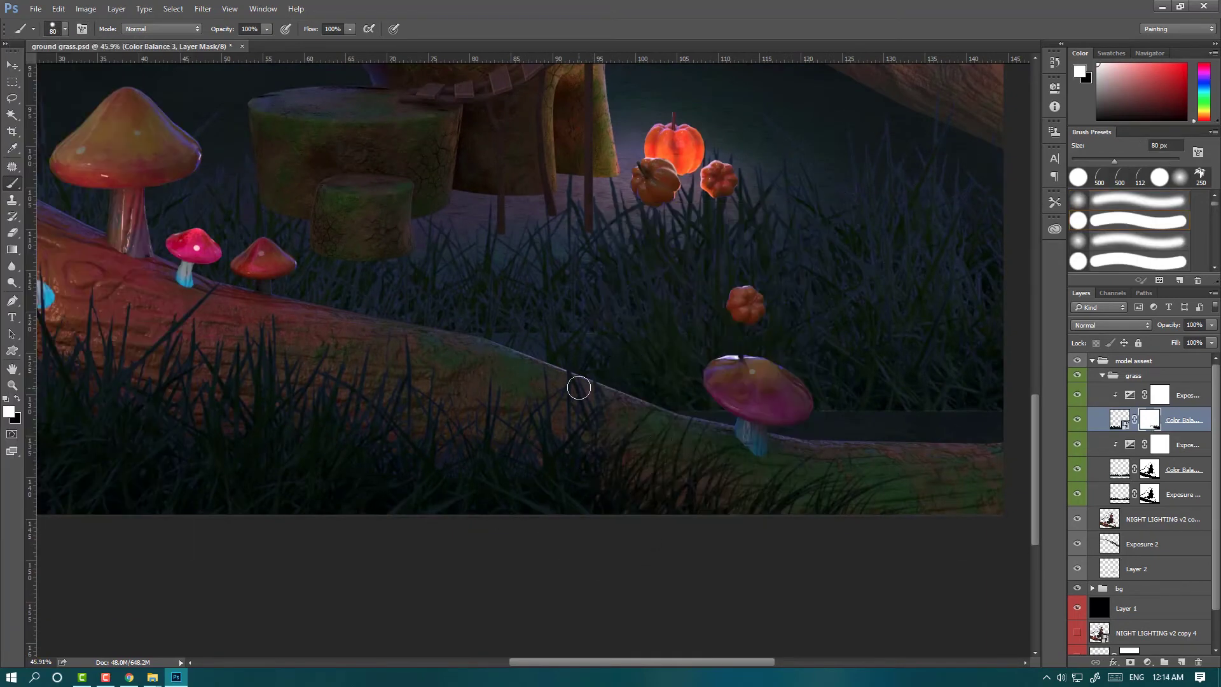
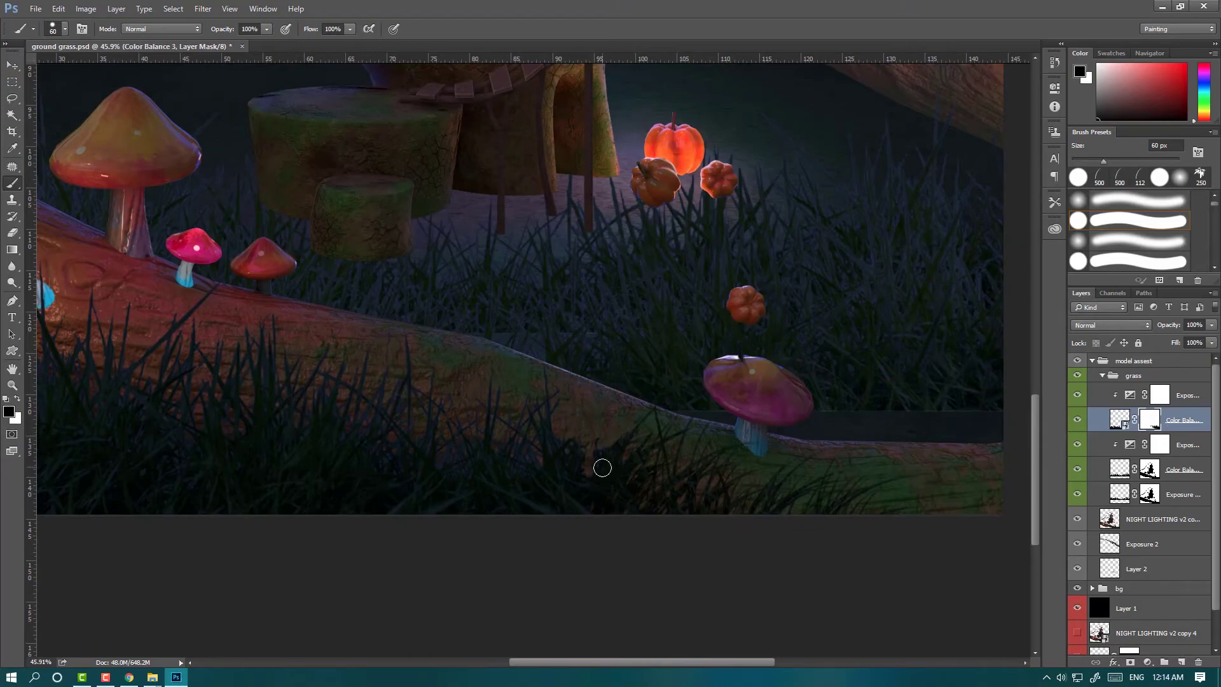
Step: Paint black on the grass Color Balance mask to remove the tint from the grass blades
{"action": "scroll", "coordinate": [580, 456], "scroll_direction": "down", "scroll_amount": 2}
{"action": "scroll", "coordinate": [880, 403], "scroll_direction": "up", "scroll_amount": 2}
{"action": "scroll", "coordinate": [727, 430], "scroll_direction": "up", "scroll_amount": 2}
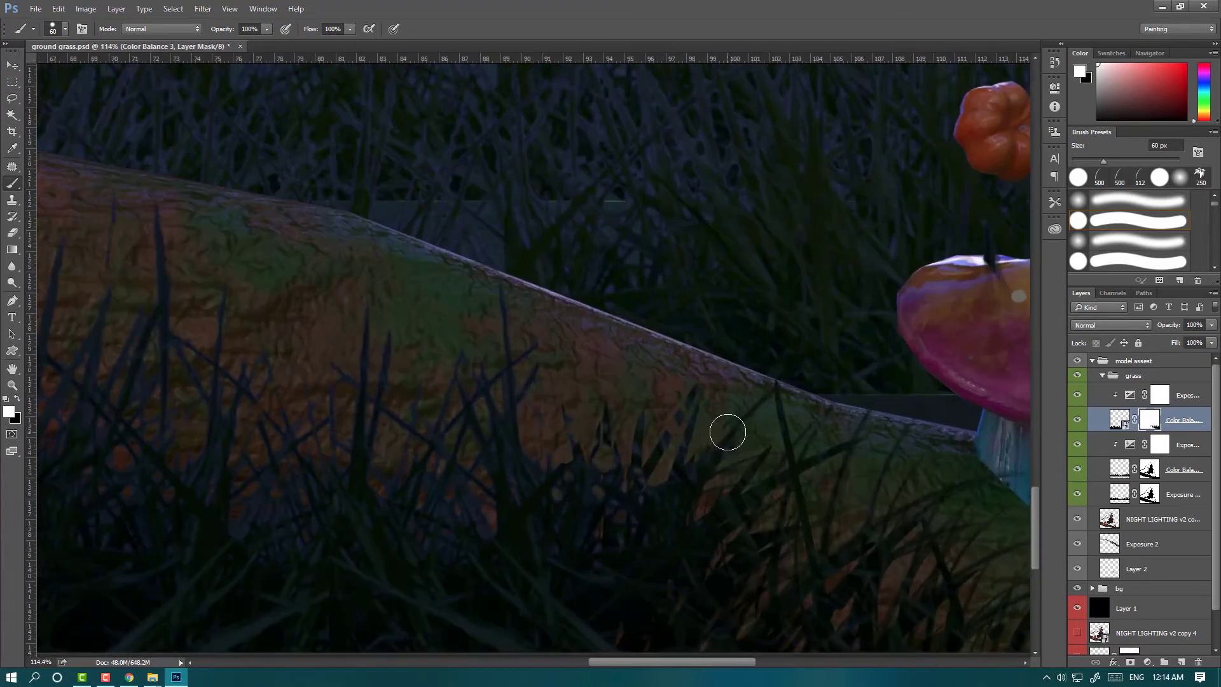
{"action": "right_click", "coordinate": [1179, 419]}
{"action": "key", "text": "Escape"}
{"action": "left_click_drag", "start_coordinate": [604, 445], "coordinate": [595, 407]}
{"action": "key", "text": "ctrl+d"}
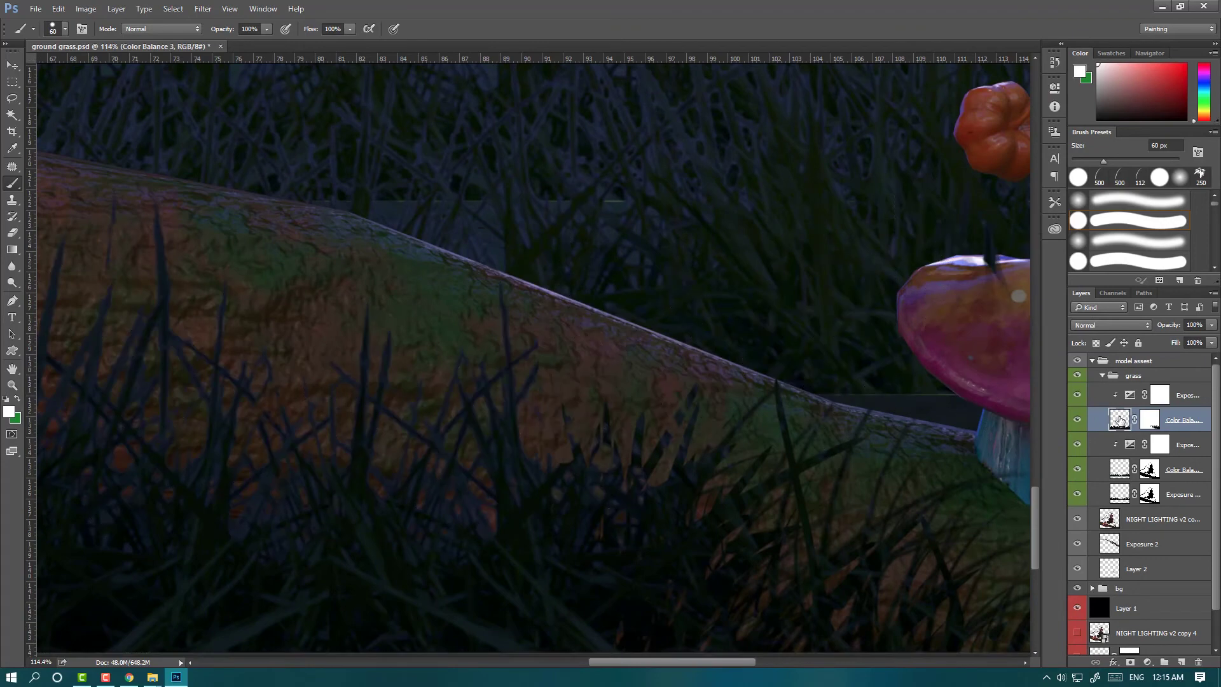
{"action": "left_click_drag", "start_coordinate": [654, 457], "coordinate": [670, 427]}
{"action": "key", "text": "ctrl+alt+z"}
{"action": "key", "text": "ctrl+alt+z"}
Step: Lower the brush opacity to 50% and toggle the Color Balance adjustment to compare
{"action": "scroll", "coordinate": [636, 420], "scroll_direction": "down", "scroll_amount": 3}
{"action": "scroll", "coordinate": [734, 363], "scroll_direction": "up", "scroll_amount": 3}
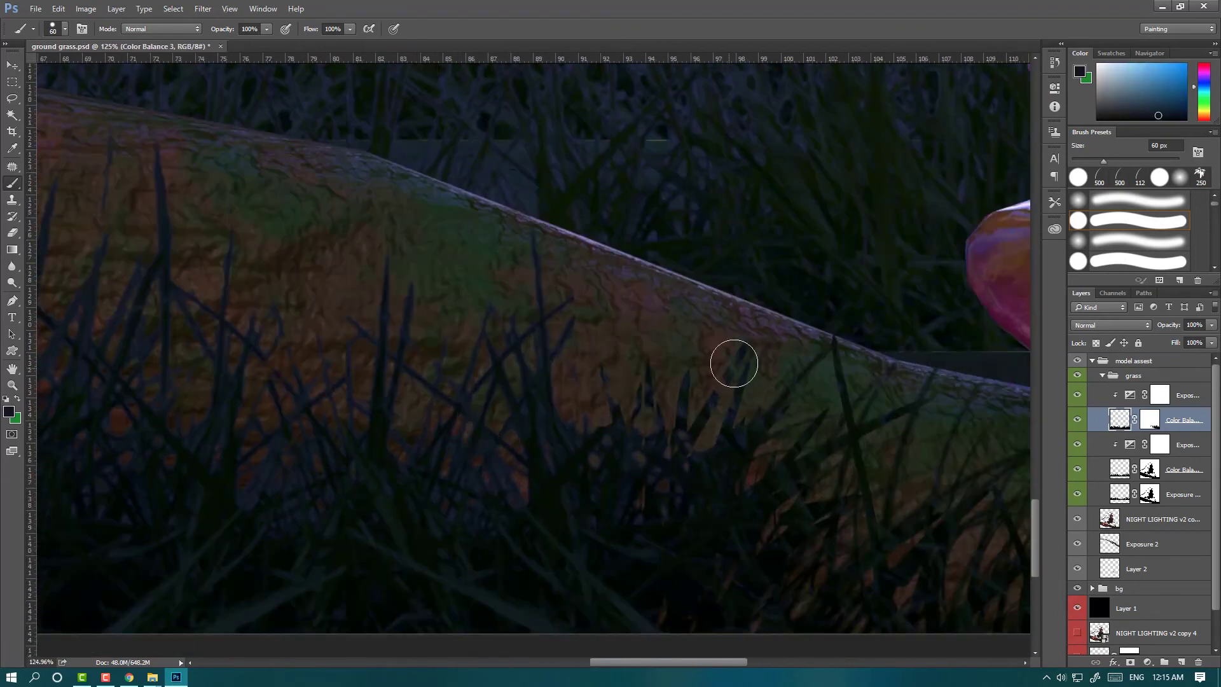
{"action": "scroll", "coordinate": [793, 342], "scroll_direction": "down", "scroll_amount": 2}
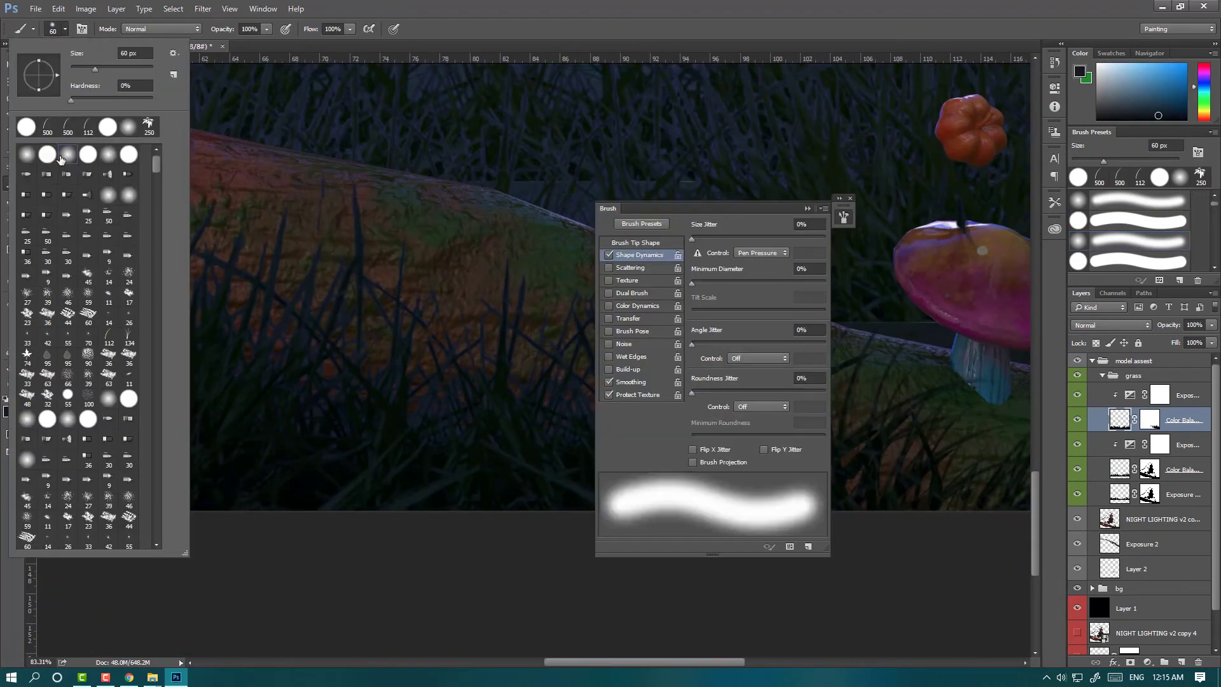
{"action": "key", "text": "5"}
{"action": "scroll", "coordinate": [857, 371], "scroll_direction": "up", "scroll_amount": 1}
{"action": "scroll", "coordinate": [714, 425], "scroll_direction": "down", "scroll_amount": 5}
{"action": "left_click", "coordinate": [1076, 420]}
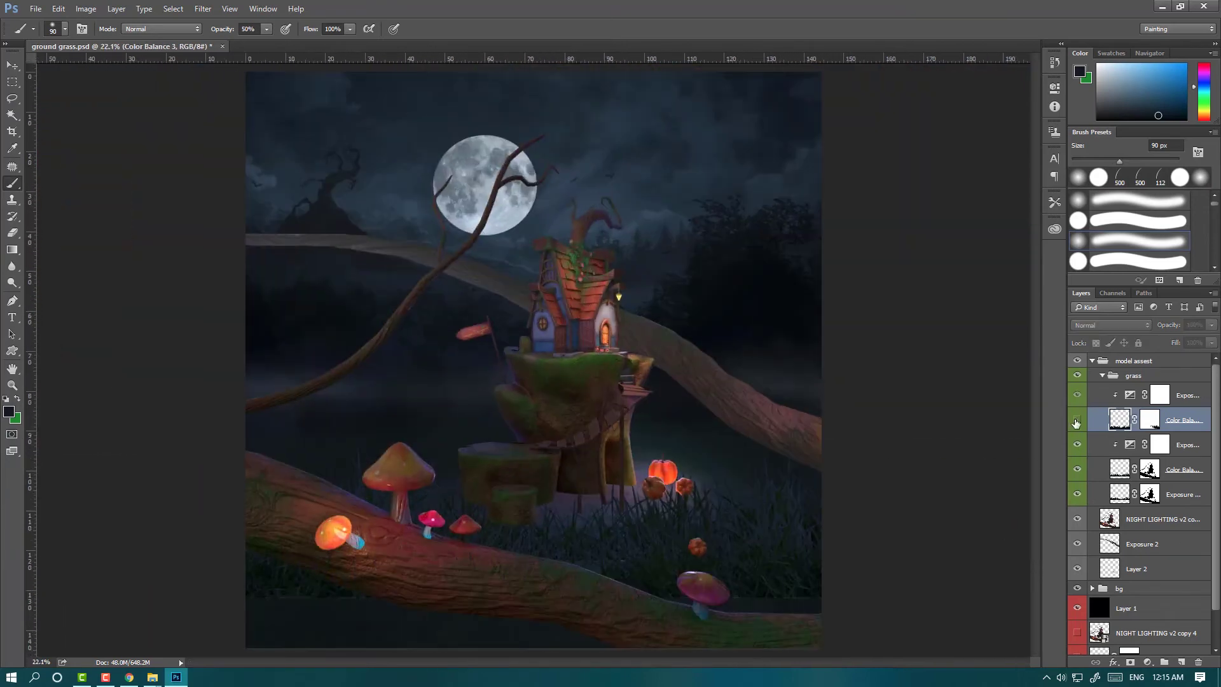
{"action": "left_click", "coordinate": [1075, 420]}
{"action": "left_click", "coordinate": [1076, 419]}
Step: Try Free Transform on the lower Color Balance layer, cancelling each attempt
{"action": "key", "text": "ctrl+t"}
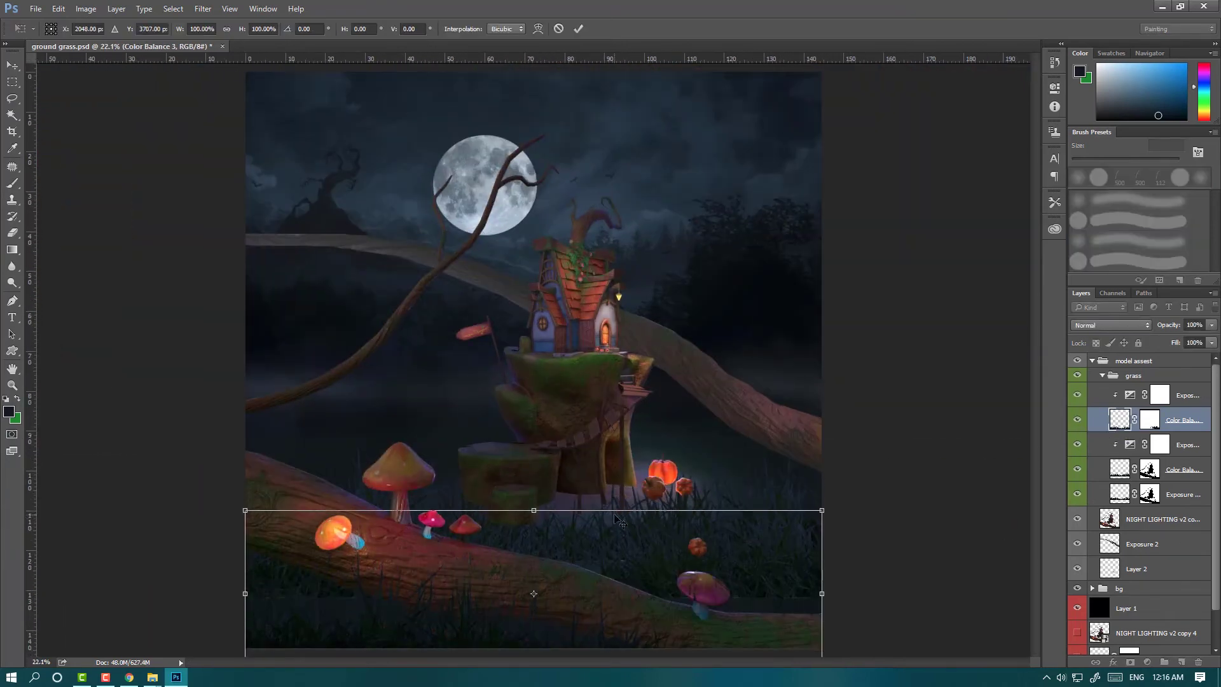
{"action": "key", "text": "Escape"}
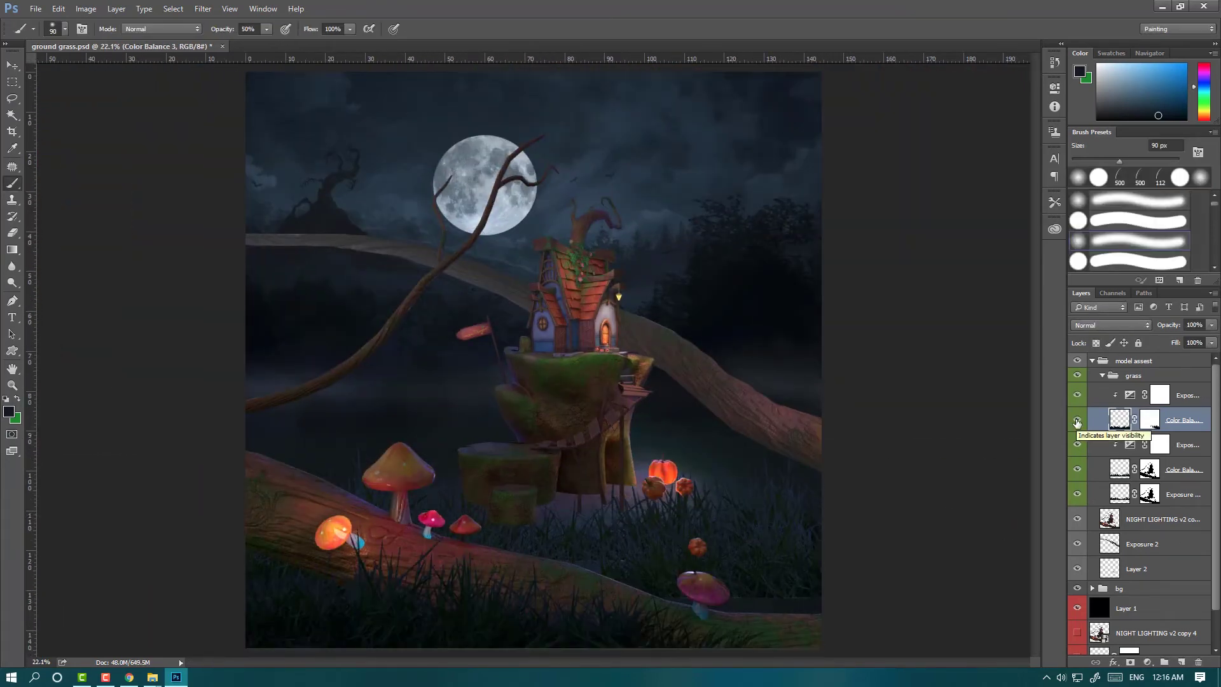
{"action": "left_click", "coordinate": [1137, 469]}
{"action": "key", "text": "ctrl+t"}
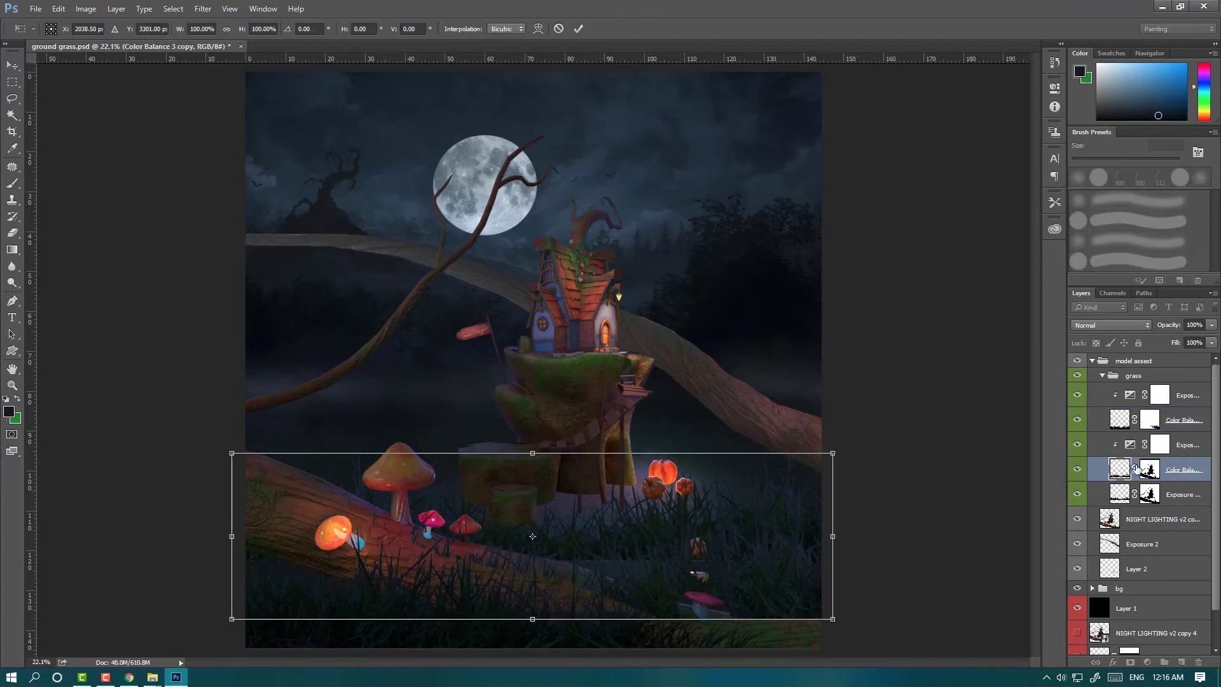
{"action": "key", "text": "Escape"}
{"action": "key", "text": "ctrl+t"}
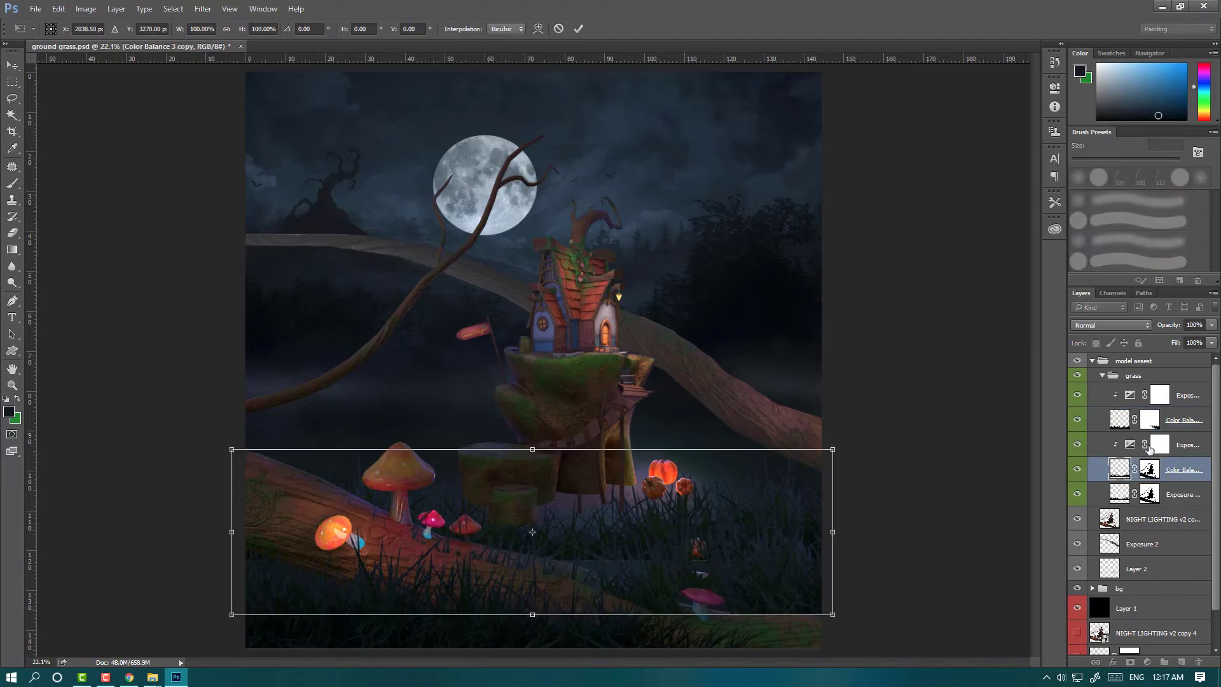
{"action": "key", "text": "Escape"}
Step: Load the lower Color Balance mask as a selection, invert it, and fill it with white
{"action": "left_click", "coordinate": [1150, 470]}
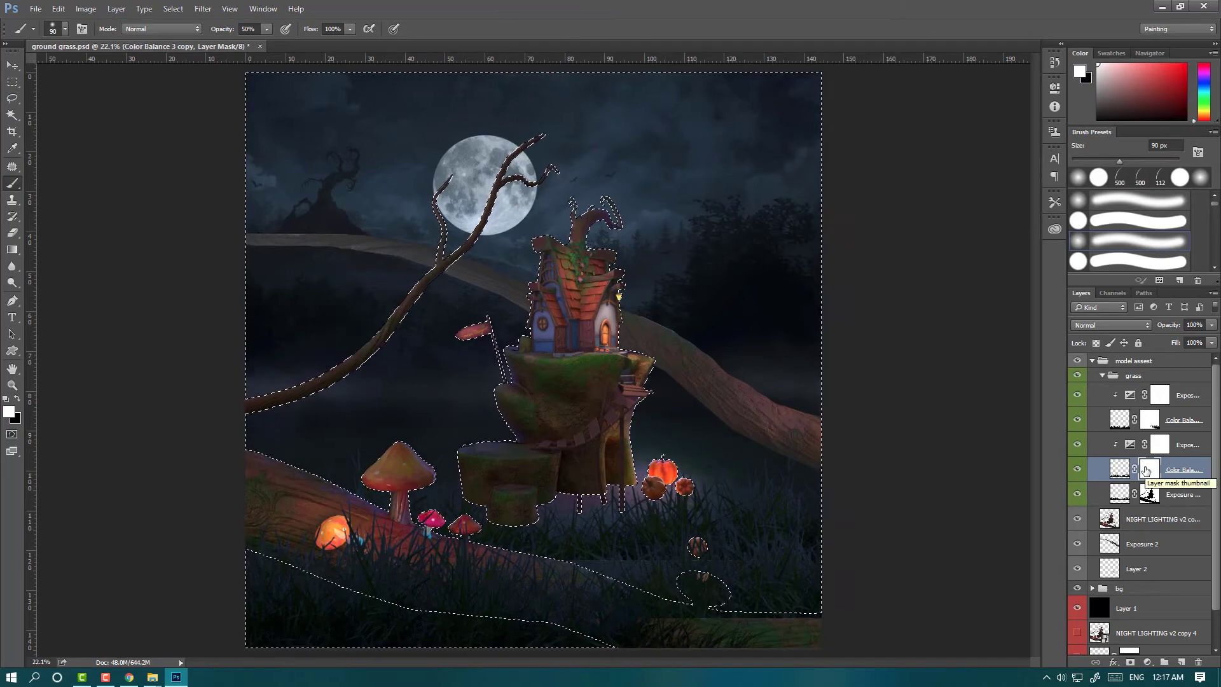
{"action": "key", "text": "ctrl+shift+i"}
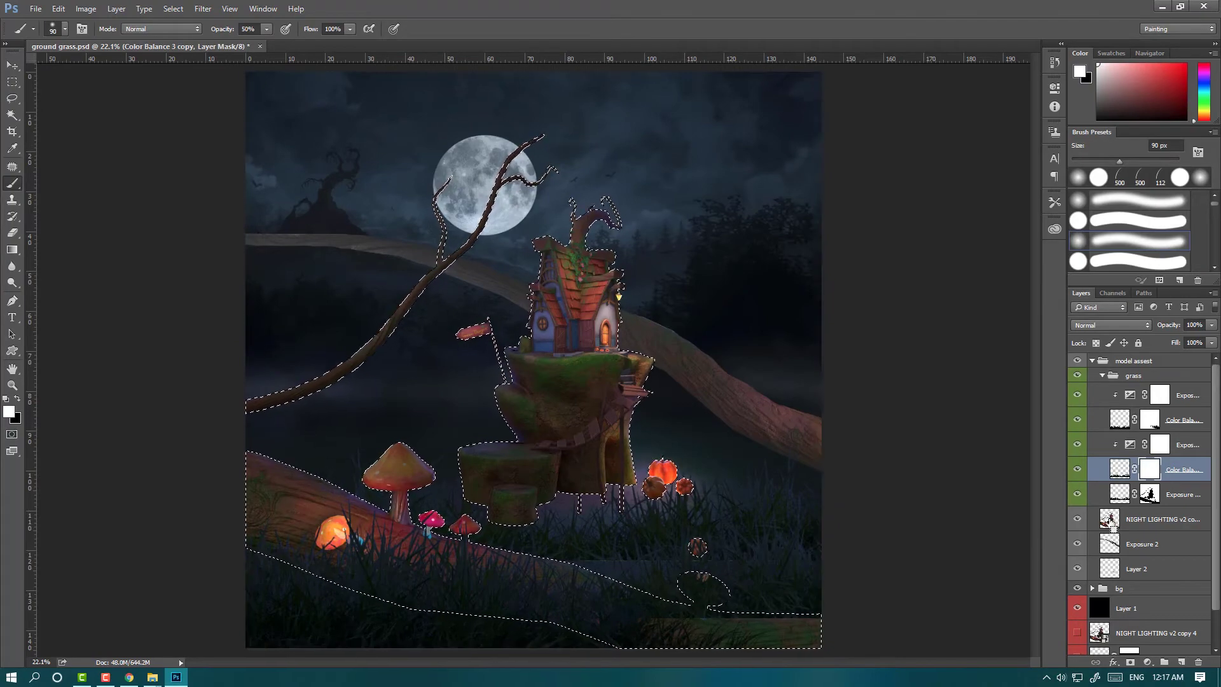
{"action": "key", "text": "alt+BackSpace"}
{"action": "key", "text": "ctrl+d"}
{"action": "scroll", "coordinate": [708, 575], "scroll_direction": "up", "scroll_amount": 5}
{"action": "left_click", "coordinate": [1150, 420]}
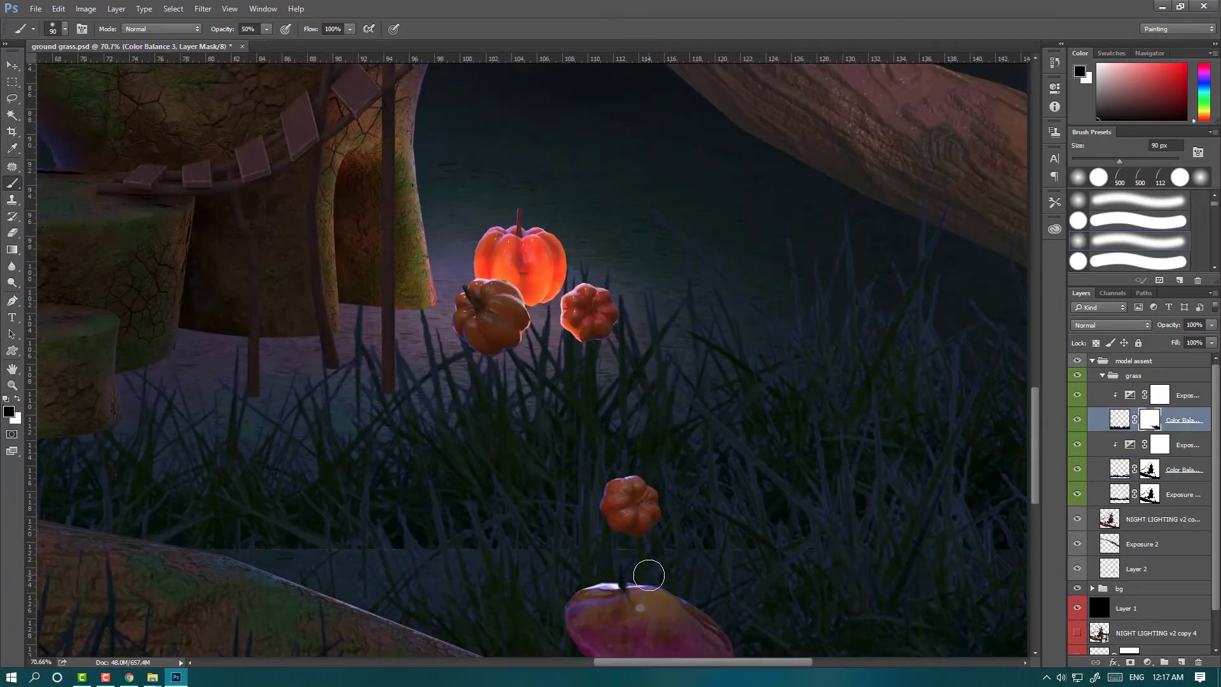
{"action": "key", "text": "x"}
{"action": "key", "text": "ctrl+0"}
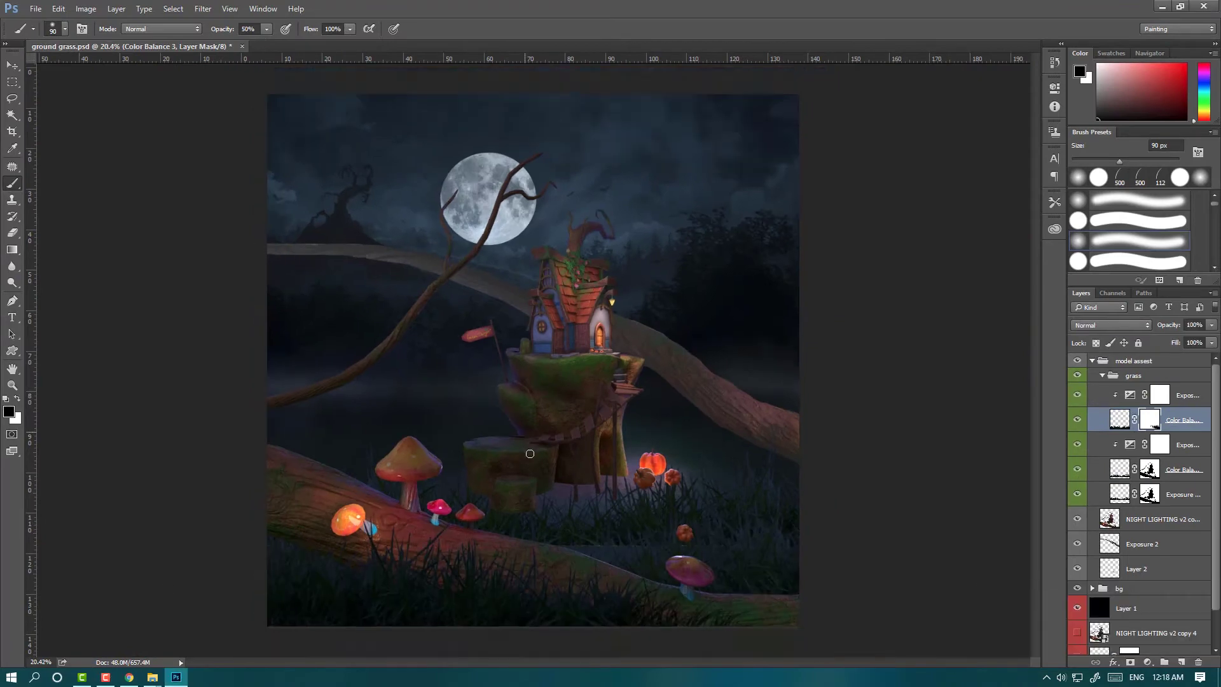
Step: Duplicate the Exposure 5 layer and shift the copy across the lower foreground
{"action": "left_click", "coordinate": [1107, 494]}
{"action": "key", "text": "ctrl+j"}
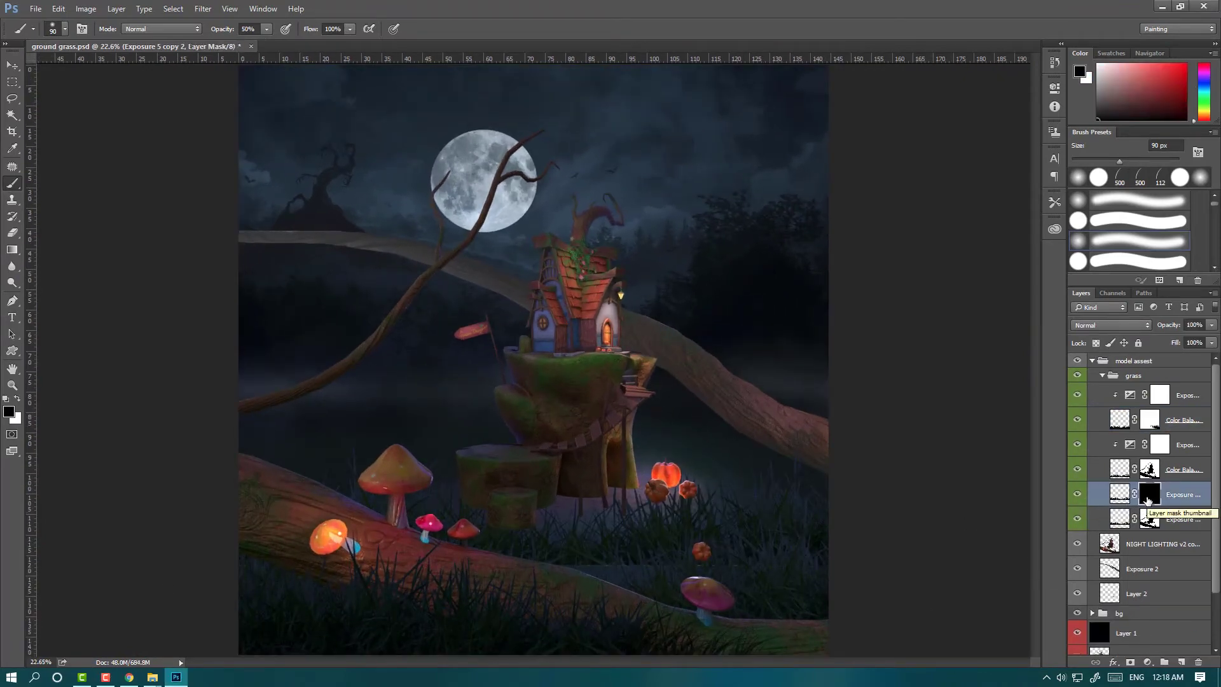
{"action": "key", "text": "ctrl+BackSpace"}
{"action": "key", "text": "ctrl+t"}
{"action": "mouse_move", "coordinate": [513, 535]}
{"action": "left_mouse_down"}
{"action": "mouse_move", "coordinate": [551, 548]}
{"action": "mouse_move", "coordinate": [638, 529]}
{"action": "left_mouse_up"}
{"action": "key", "text": "Return"}
{"action": "key", "text": "b"}
{"action": "scroll", "coordinate": [667, 532], "scroll_direction": "up", "scroll_amount": 3}
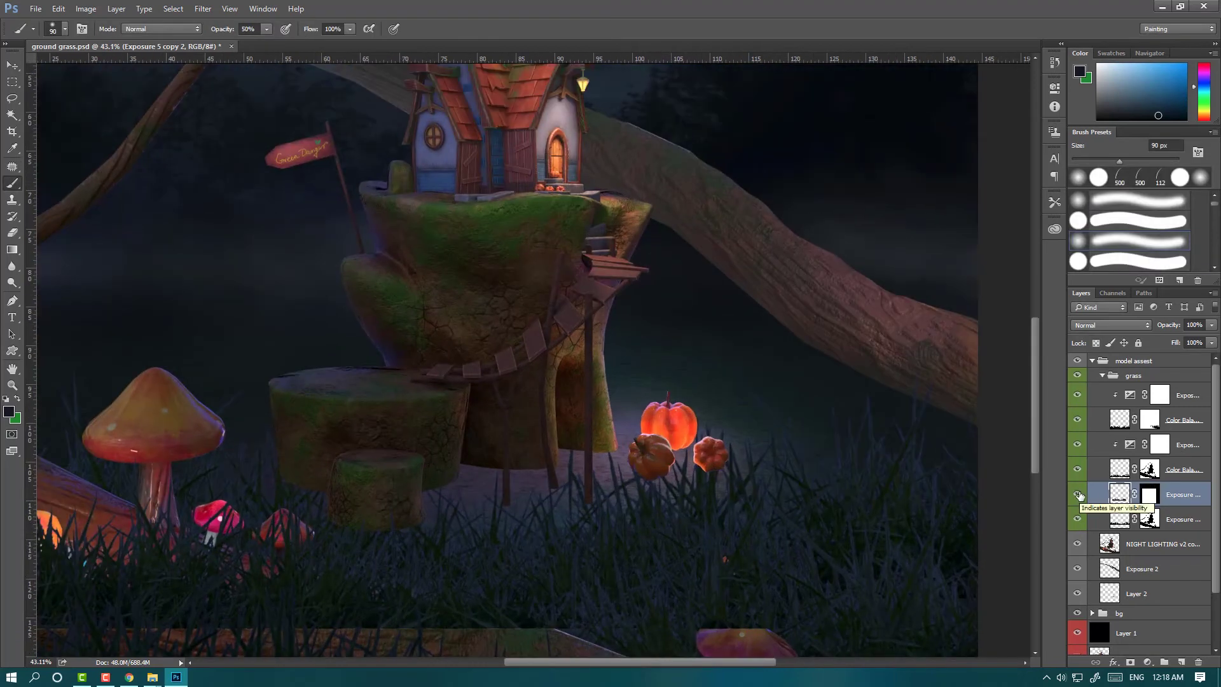
{"action": "left_click", "coordinate": [1148, 494]}
{"action": "key", "text": "ctrl+minus"}
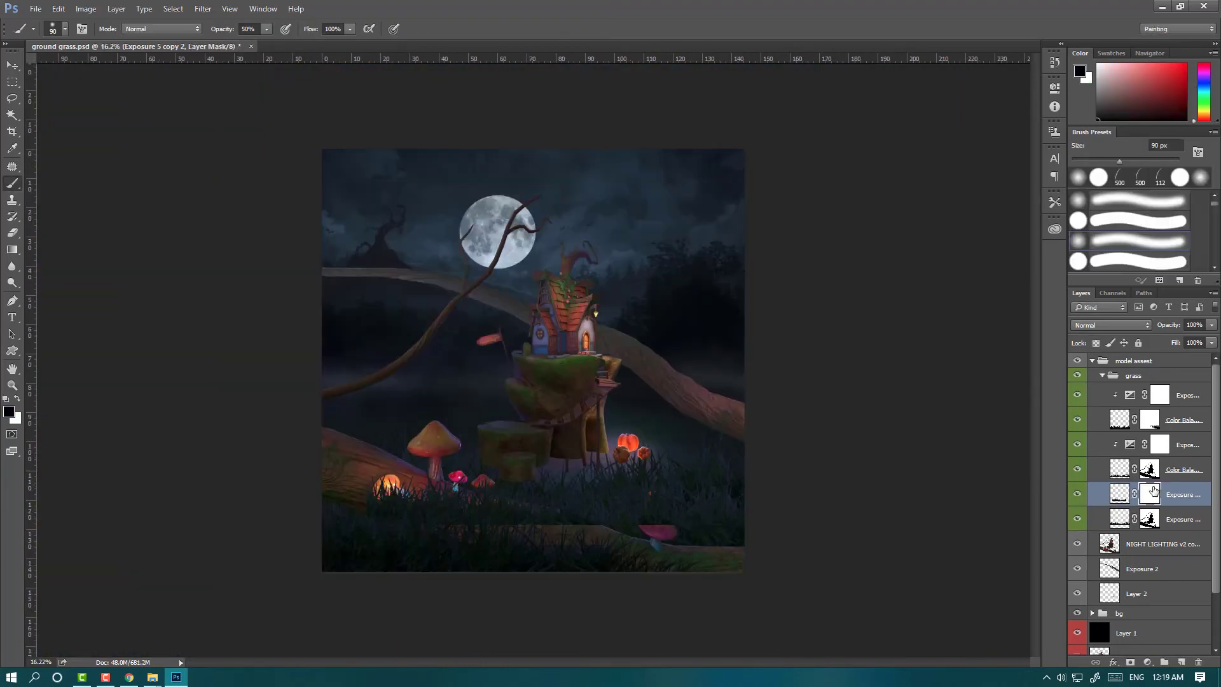
{"action": "scroll", "coordinate": [533, 359], "scroll_direction": "up", "scroll_amount": 2}
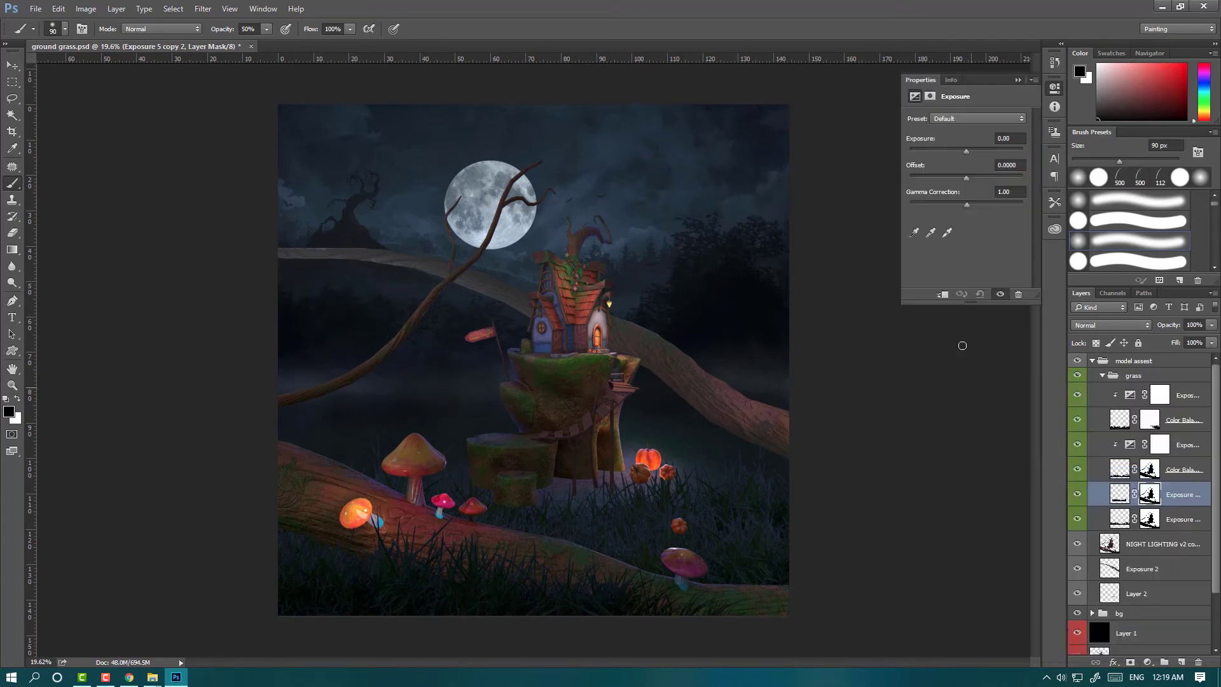
Step: Darken the grass exposure and add another Exposure adjustment above the lower exposure layer
{"action": "left_click_drag", "start_coordinate": [965, 151], "coordinate": [943, 155]}
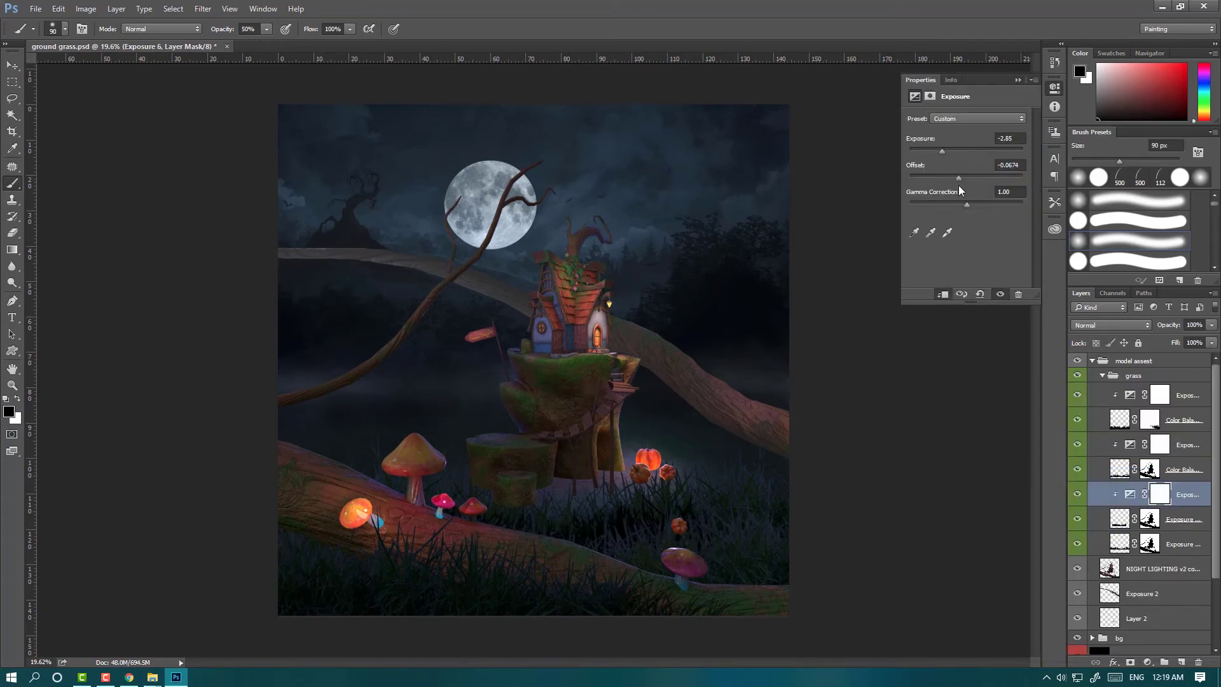
{"action": "left_click", "coordinate": [1191, 339]}
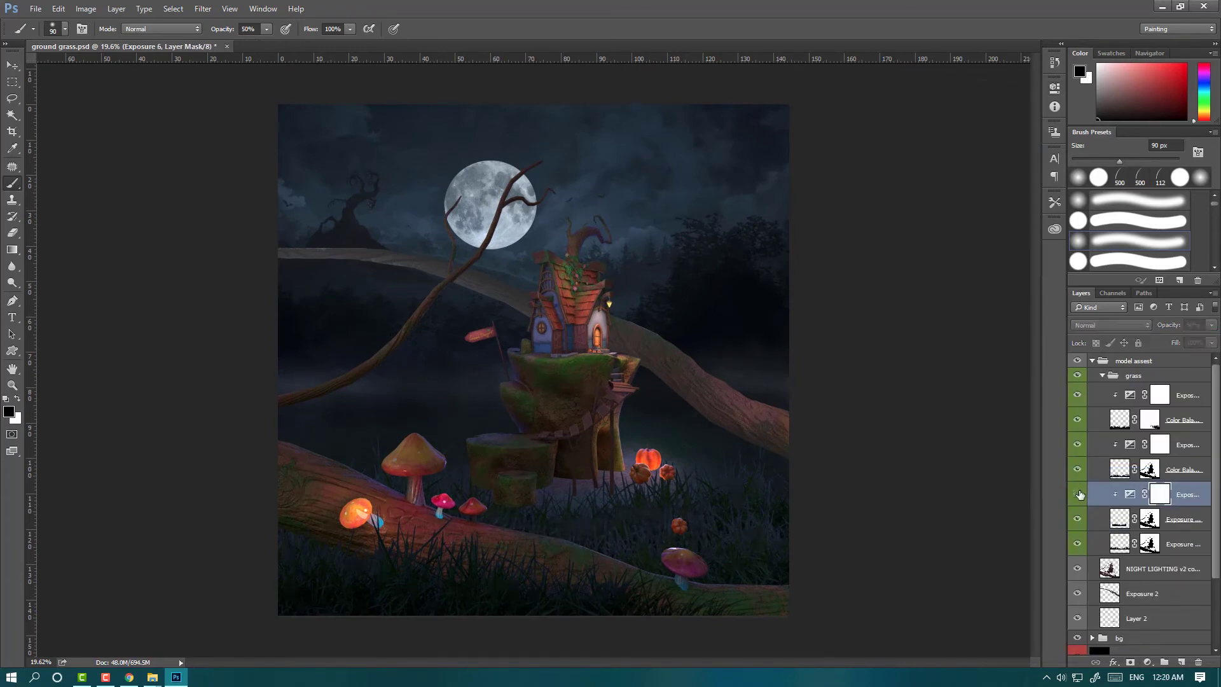
{"action": "left_click", "coordinate": [1138, 543]}
{"action": "left_click", "coordinate": [1147, 662]}
{"action": "left_click", "coordinate": [1030, 468]}
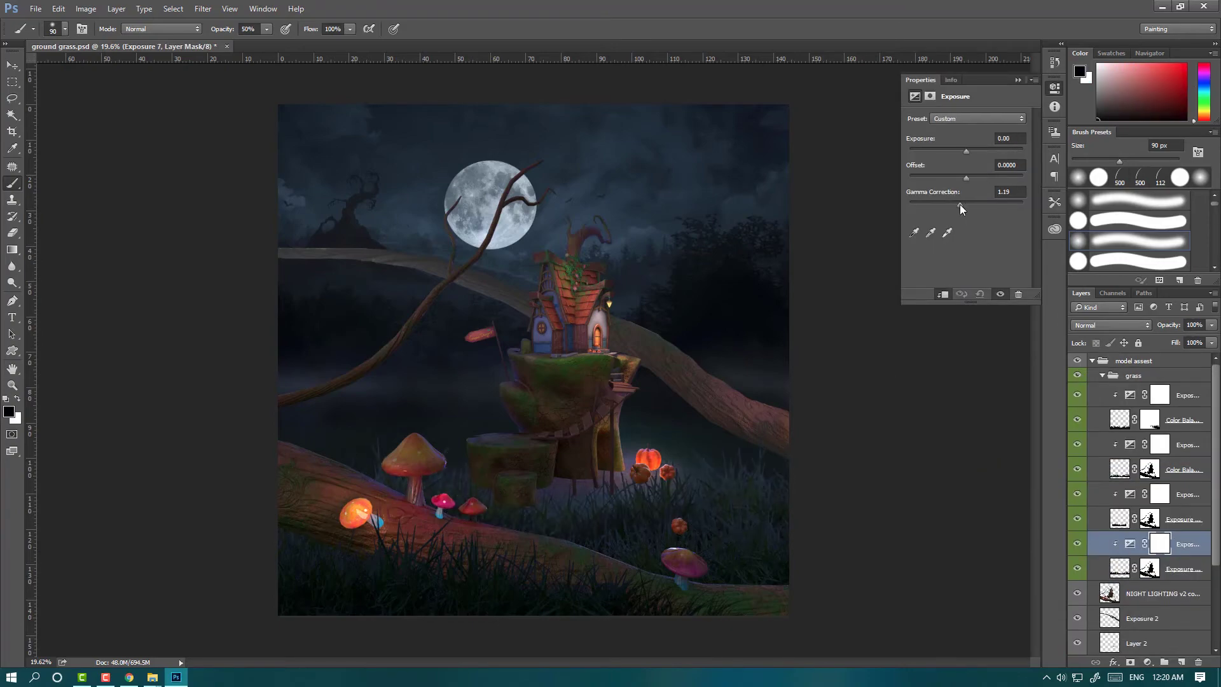
Step: Zoom in on the pumpkins and hide the Exposure 5 copy layer to compare
{"action": "key", "text": "ctrl+plus"}
{"action": "scroll", "coordinate": [611, 308], "scroll_direction": "down", "scroll_amount": 5}
{"action": "scroll", "coordinate": [636, 445], "scroll_direction": "up", "scroll_amount": 2}
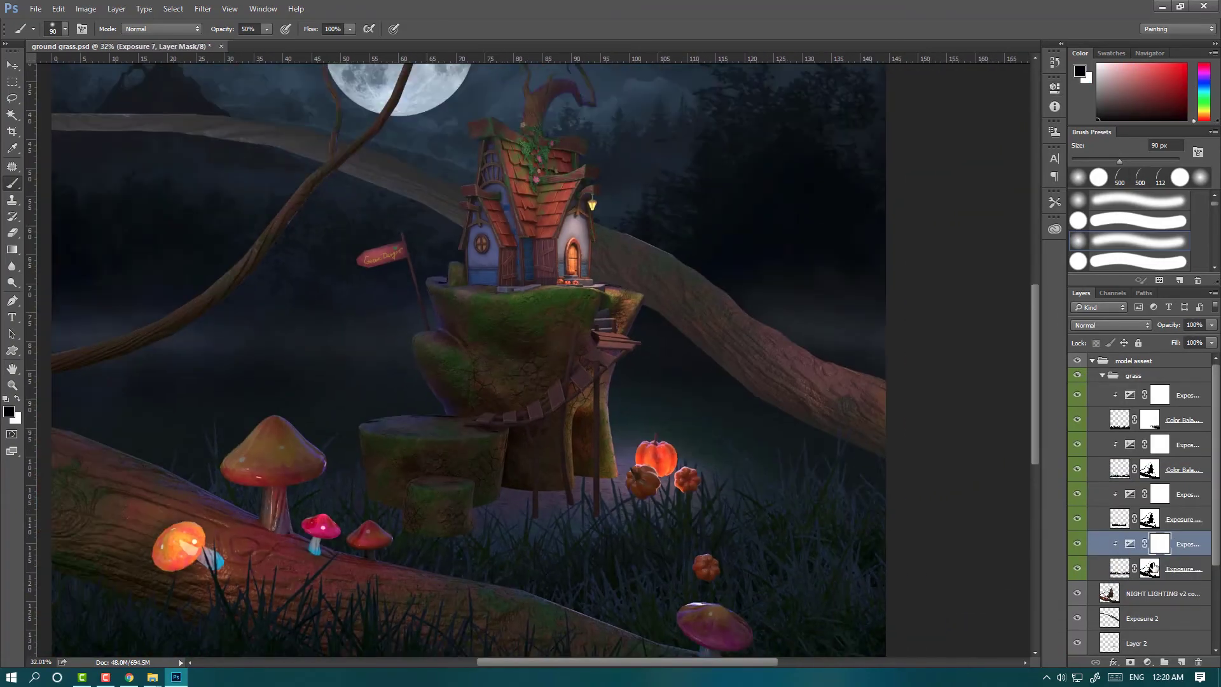
{"action": "left_click", "coordinate": [1149, 569]}
{"action": "scroll", "coordinate": [721, 490], "scroll_direction": "down", "scroll_amount": 2}
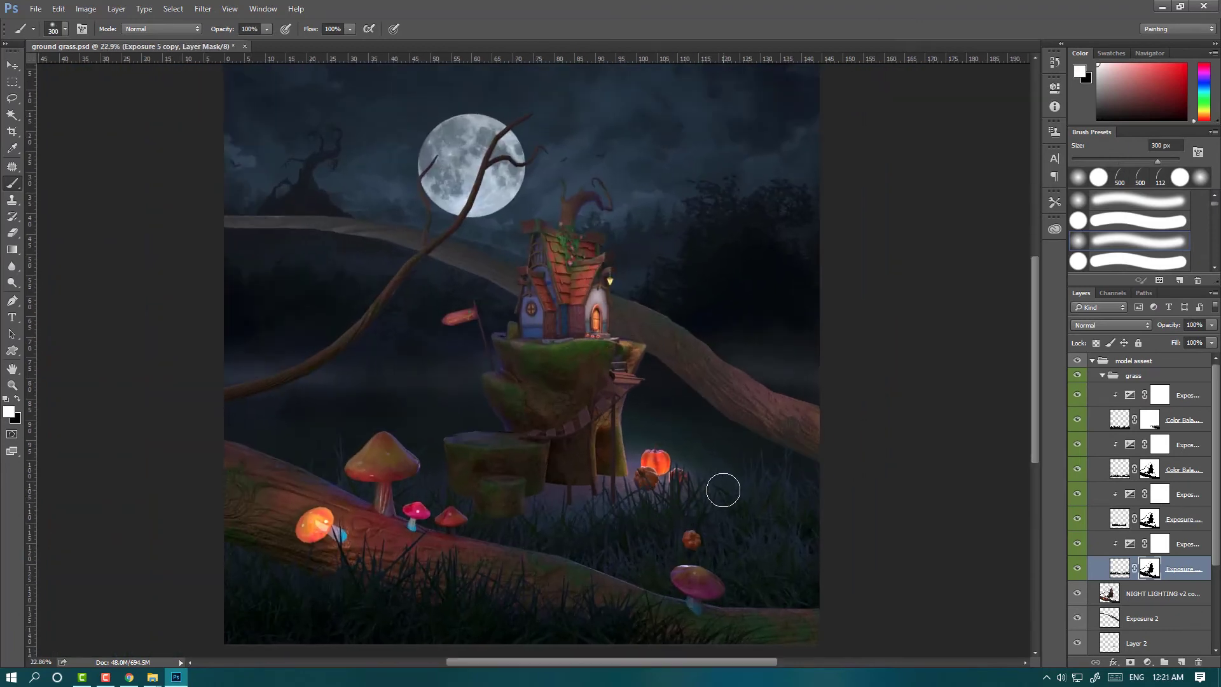
{"action": "scroll", "coordinate": [716, 490], "scroll_direction": "up", "scroll_amount": 3}
{"action": "left_click", "coordinate": [1077, 568]}
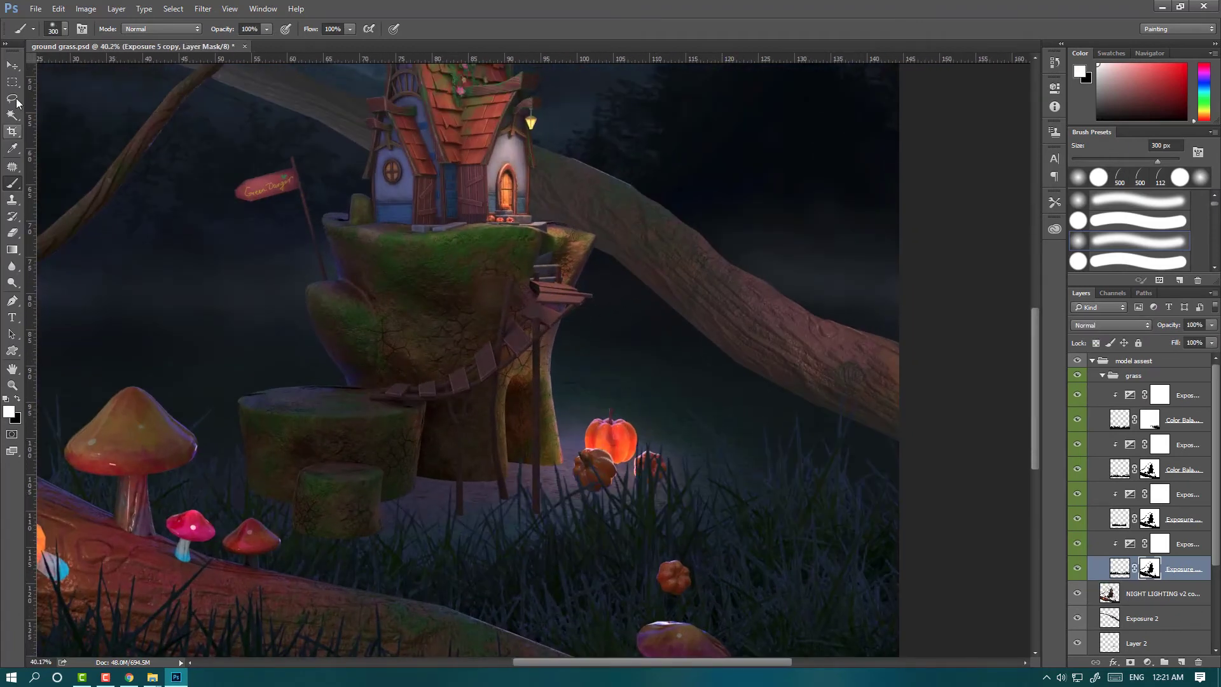
Step: Make and then discard a freehand Lasso selection around the pumpkins
{"action": "key", "text": "l"}
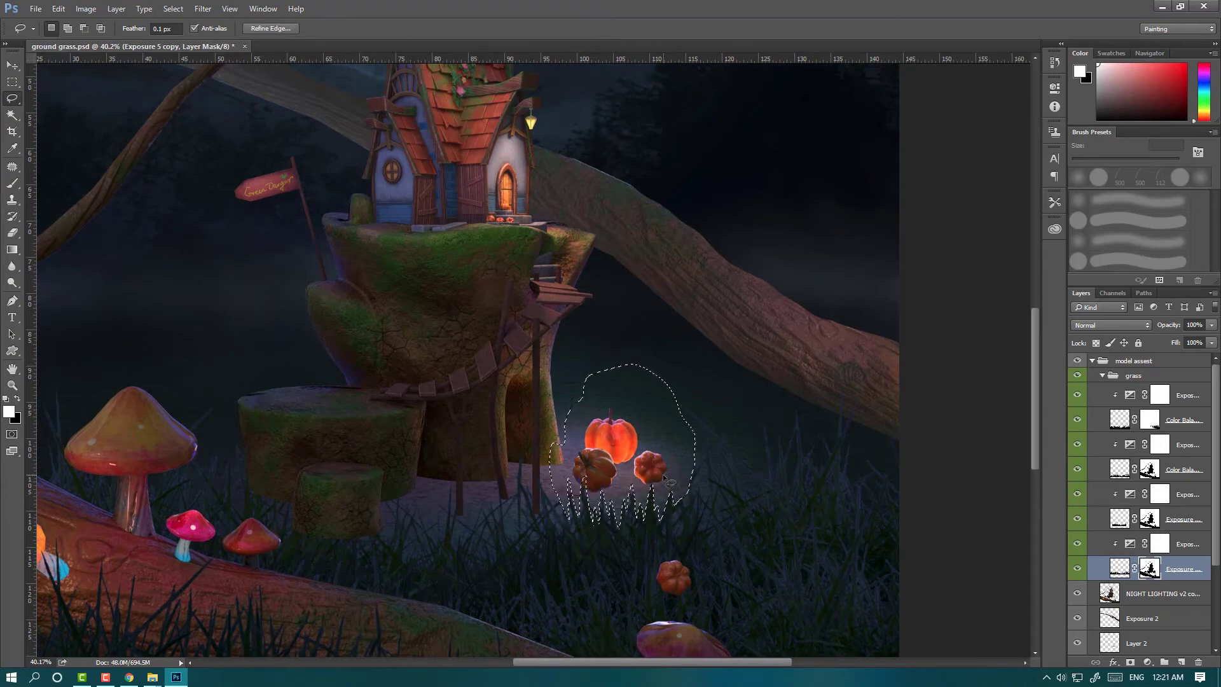
{"action": "left_click", "coordinate": [667, 481]}
{"action": "scroll", "coordinate": [667, 481], "scroll_direction": "down", "scroll_amount": 3}
{"action": "scroll", "coordinate": [631, 547], "scroll_direction": "up", "scroll_amount": 4}
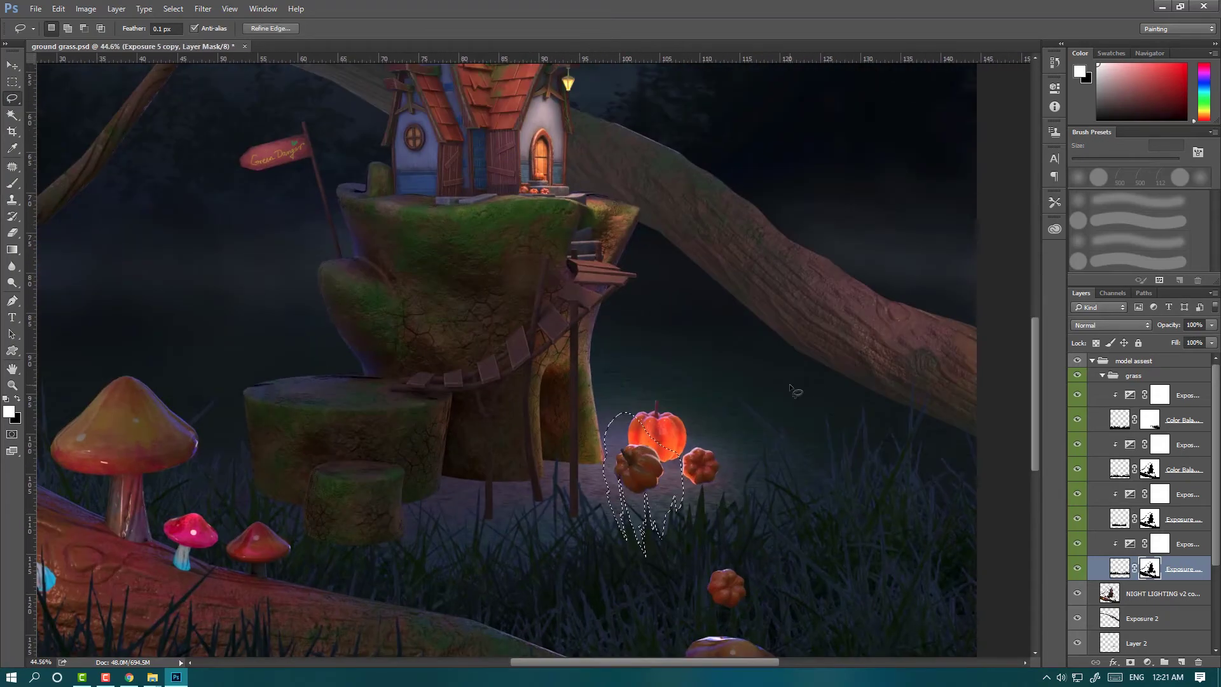
{"action": "left_click", "coordinate": [703, 474]}
{"action": "scroll", "coordinate": [704, 474], "scroll_direction": "down", "scroll_amount": 2}
{"action": "scroll", "coordinate": [768, 426], "scroll_direction": "down", "scroll_amount": 2}
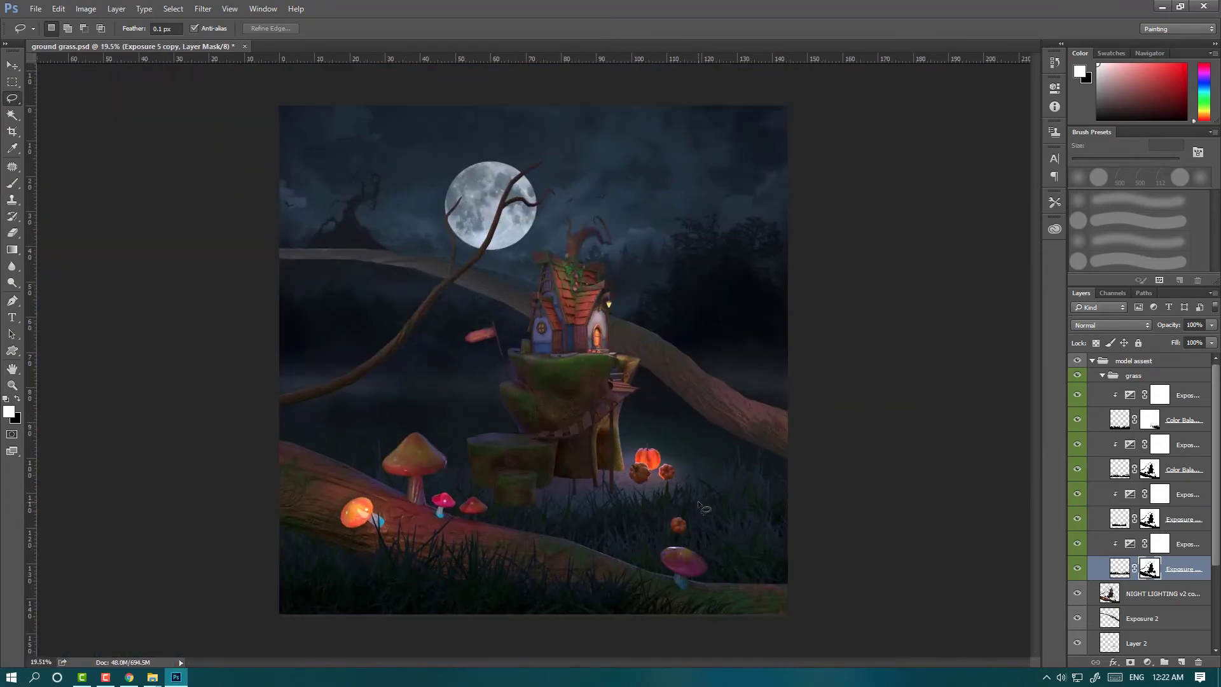
{"action": "scroll", "coordinate": [495, 530], "scroll_direction": "up", "scroll_amount": 1}
{"action": "scroll", "coordinate": [495, 530], "scroll_direction": "up", "scroll_amount": 3}
Step: Switch back to the Brush and select the Color Balance 3 copy layer
{"action": "key", "text": "b"}
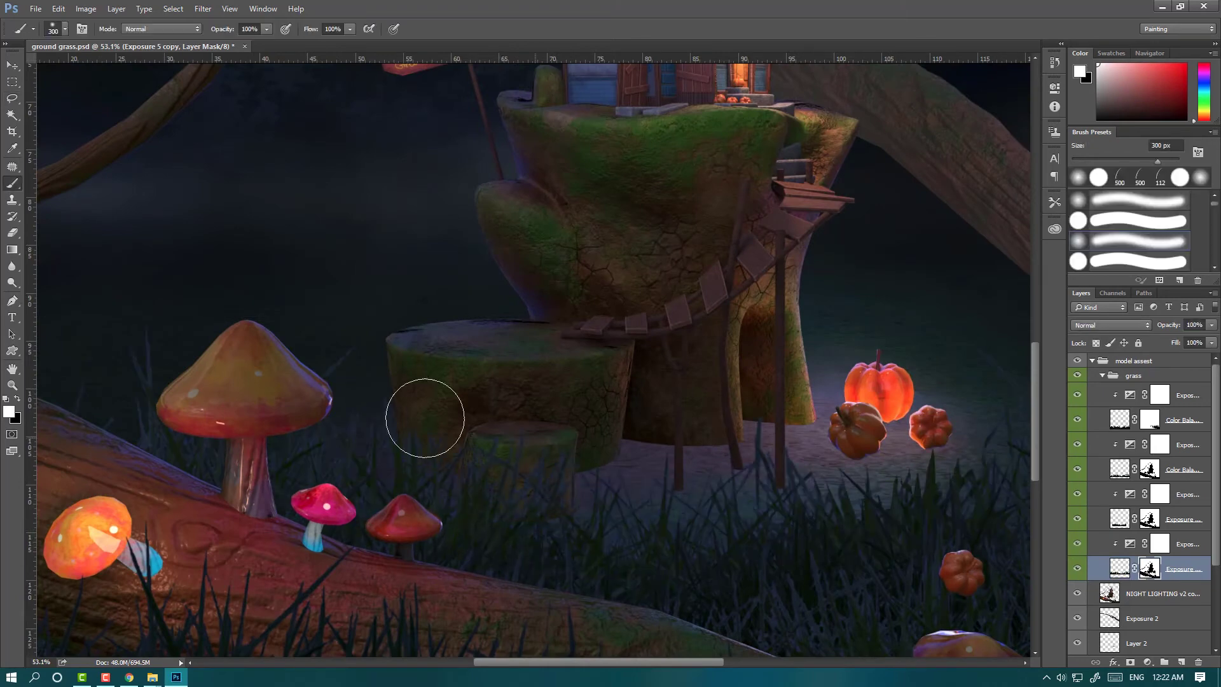
{"action": "scroll", "coordinate": [424, 417], "scroll_direction": "down", "scroll_amount": 4}
{"action": "scroll", "coordinate": [476, 523], "scroll_direction": "up", "scroll_amount": 3}
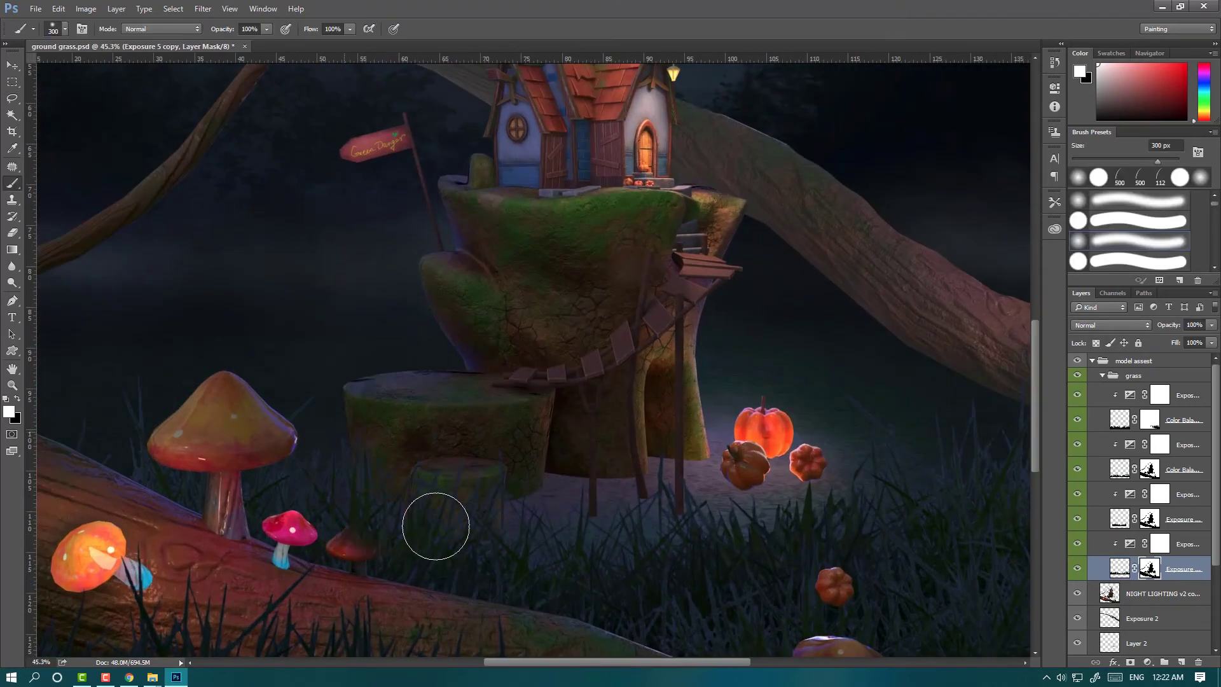
{"action": "scroll", "coordinate": [436, 525], "scroll_direction": "down", "scroll_amount": 3}
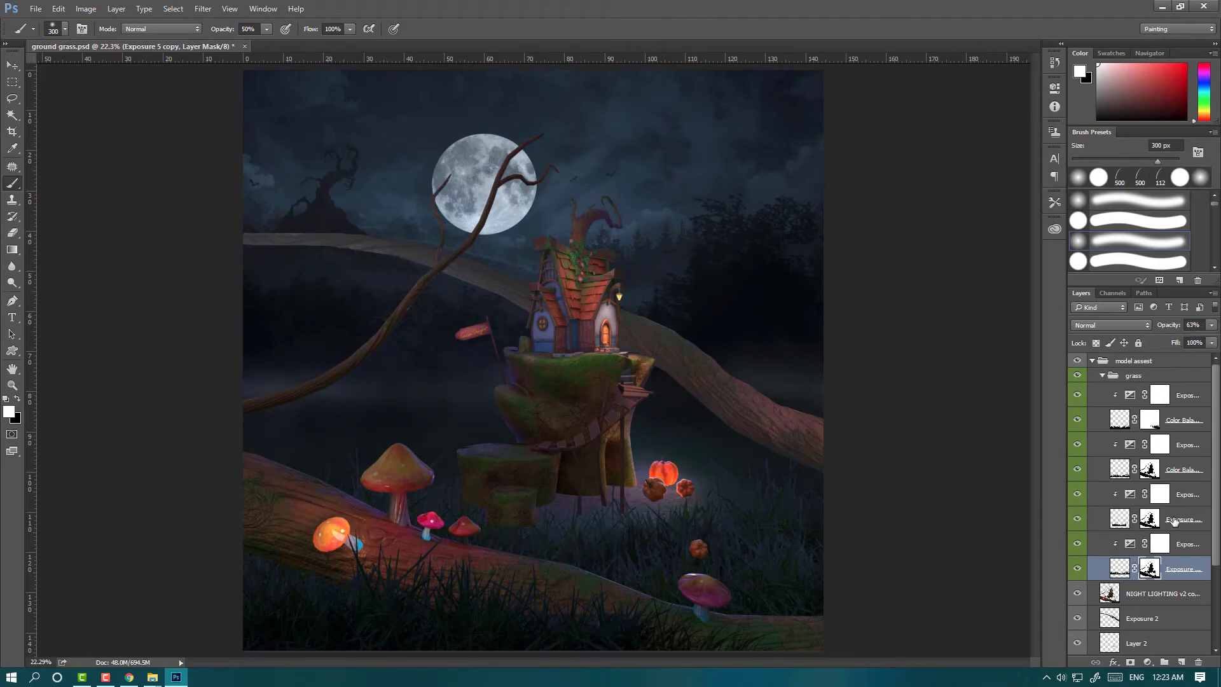
{"action": "left_click", "coordinate": [1119, 470]}
{"action": "scroll", "coordinate": [880, 585], "scroll_direction": "up", "scroll_amount": 3}
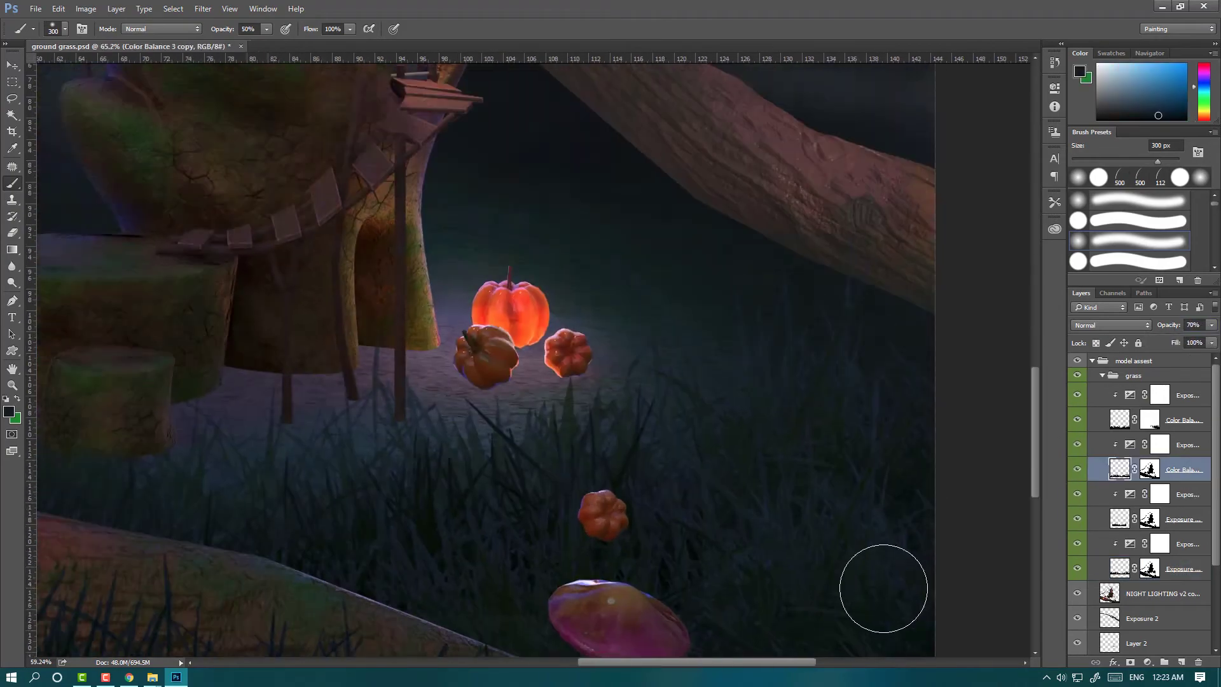
{"action": "scroll", "coordinate": [891, 504], "scroll_direction": "down", "scroll_amount": 3}
{"action": "scroll", "coordinate": [890, 483], "scroll_direction": "up", "scroll_amount": 3}
Step: Add a Brightness/Contrast layer with Brightness -150 and Contrast 100
{"action": "scroll", "coordinate": [891, 459], "scroll_direction": "down", "scroll_amount": 3}
{"action": "left_click", "coordinate": [1130, 662]}
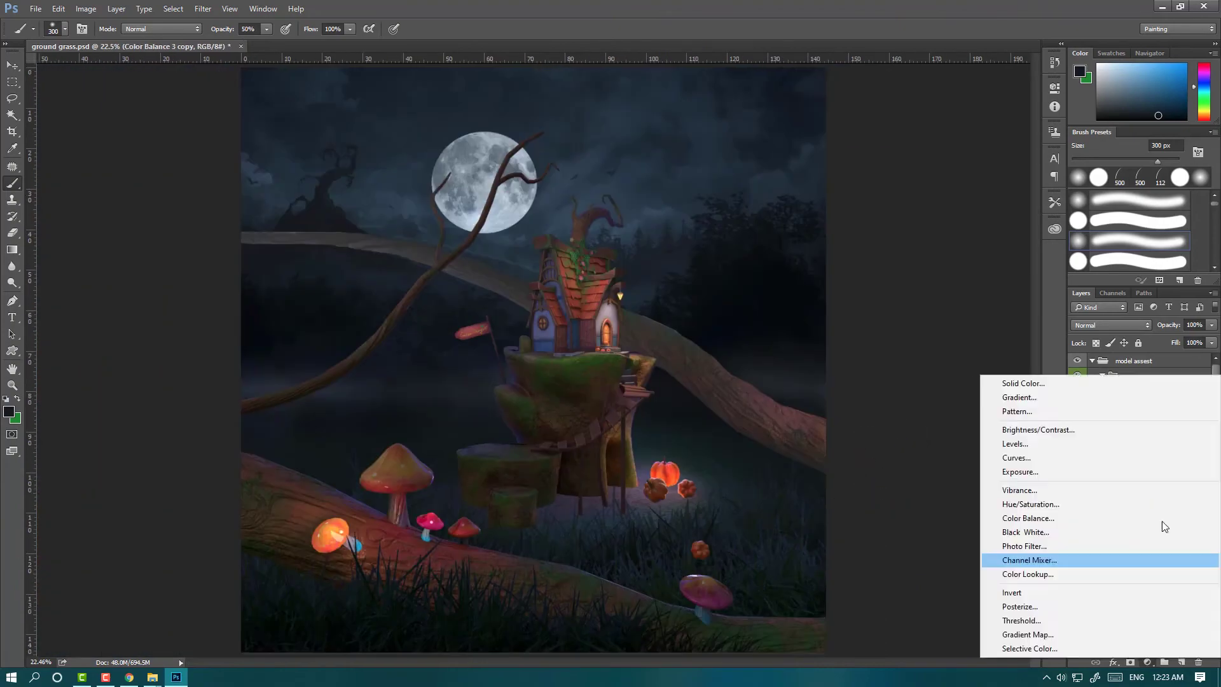
{"action": "left_click", "coordinate": [941, 438]}
{"action": "left_click_drag", "start_coordinate": [966, 178], "coordinate": [1023, 178]}
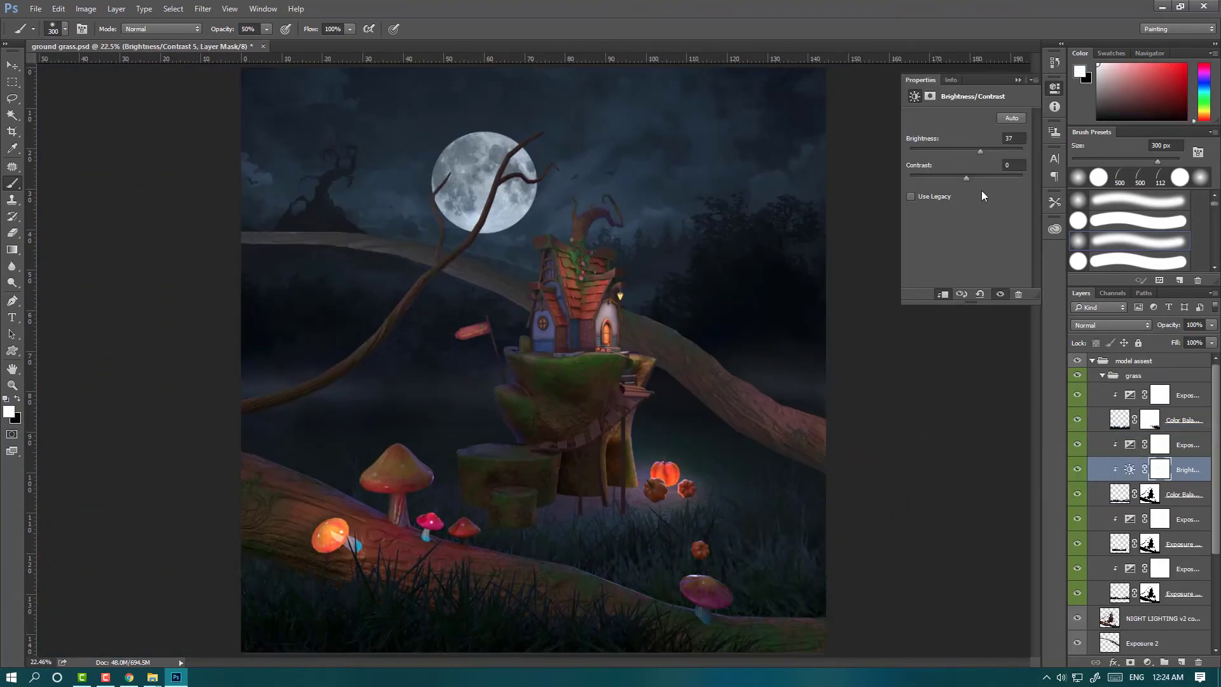
{"action": "left_click_drag", "start_coordinate": [965, 151], "coordinate": [910, 151]}
{"action": "scroll", "coordinate": [888, 479], "scroll_direction": "up", "scroll_amount": 3}
{"action": "scroll", "coordinate": [680, 468], "scroll_direction": "down", "scroll_amount": 3}
{"action": "left_click", "coordinate": [1054, 88]}
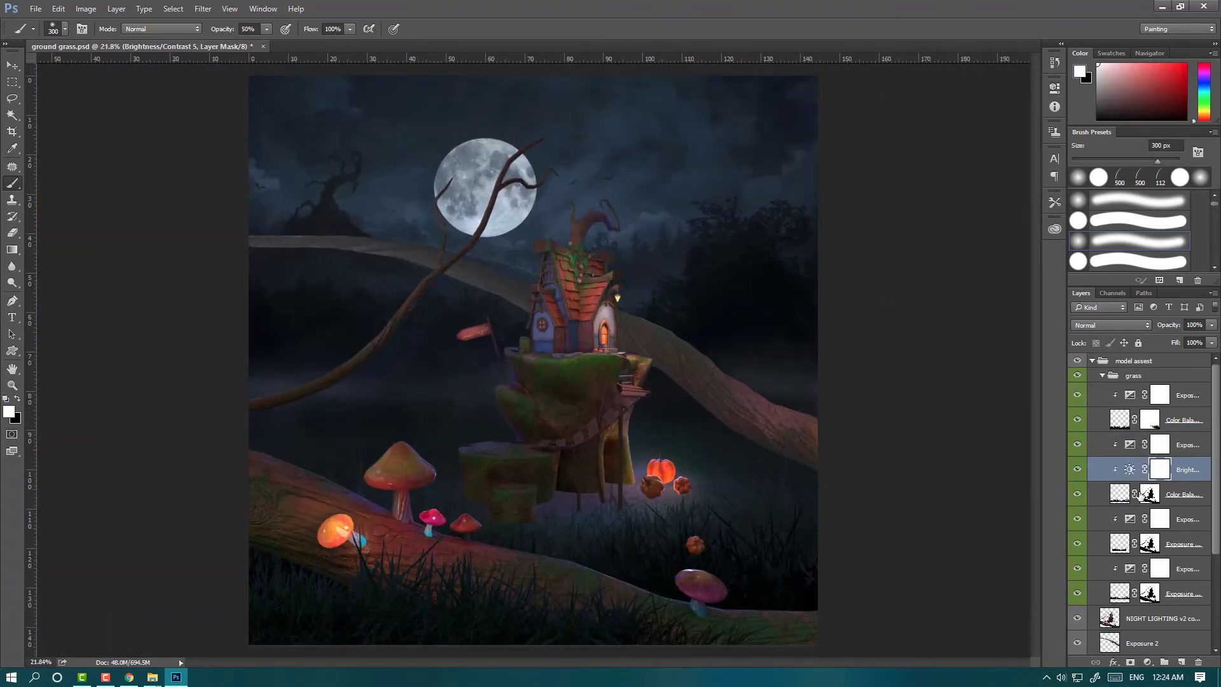
Step: Set black as the painting colour and invert the mask to hide the darkening
{"action": "key", "text": "F5"}
{"action": "key", "text": "F5"}
{"action": "key", "text": "x"}
{"action": "scroll", "coordinate": [808, 624], "scroll_direction": "up", "scroll_amount": 2}
{"action": "scroll", "coordinate": [809, 545], "scroll_direction": "up", "scroll_amount": 2}
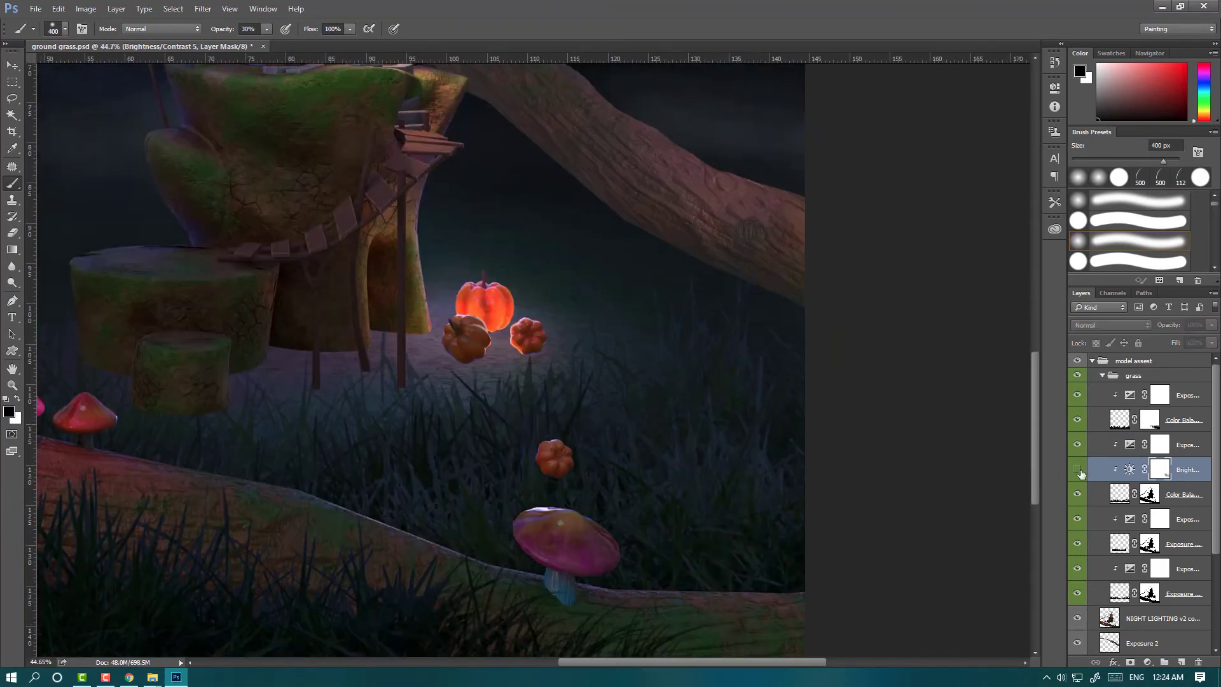
{"action": "key", "text": "ctrl+i"}
{"action": "key", "text": "ctrl+i"}
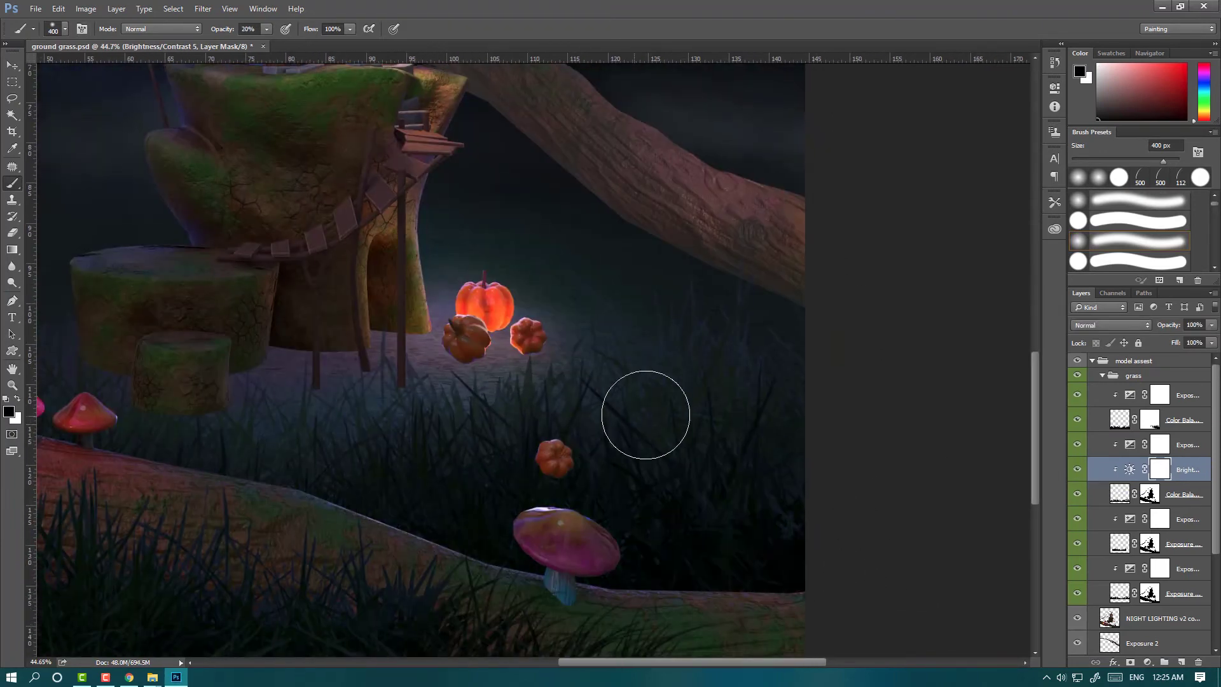
{"action": "scroll", "coordinate": [559, 506], "scroll_direction": "down", "scroll_amount": 4}
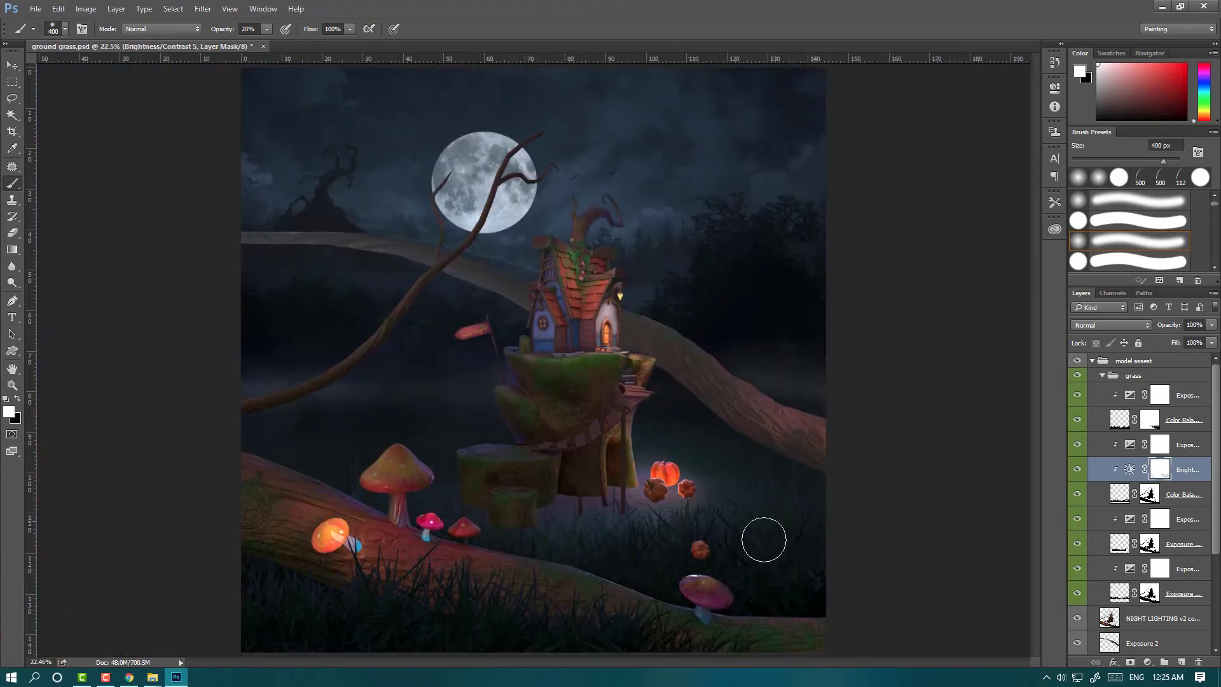
Step: Duplicate the selected grass adjustment layers and merge the copies into one layer
{"action": "key", "text": "v"}
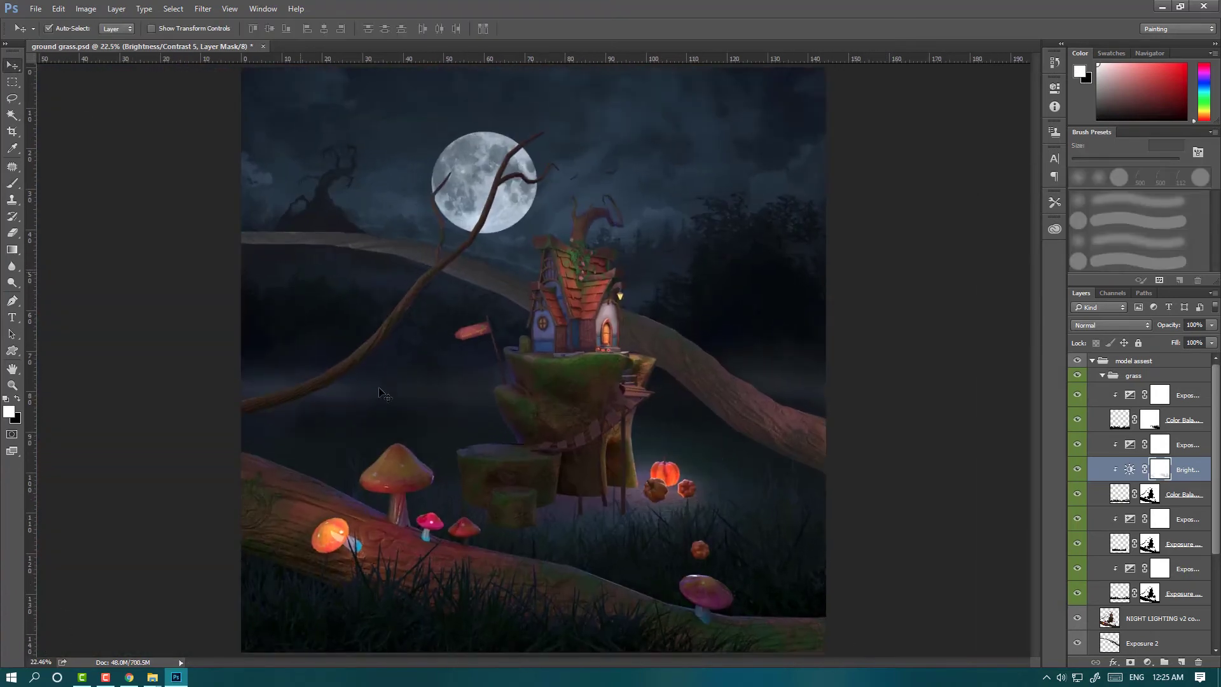
{"action": "left_click", "coordinate": [1093, 420]}
{"action": "left_click", "coordinate": [1094, 395], "text": "shift"}
{"action": "key", "text": "ctrl+j"}
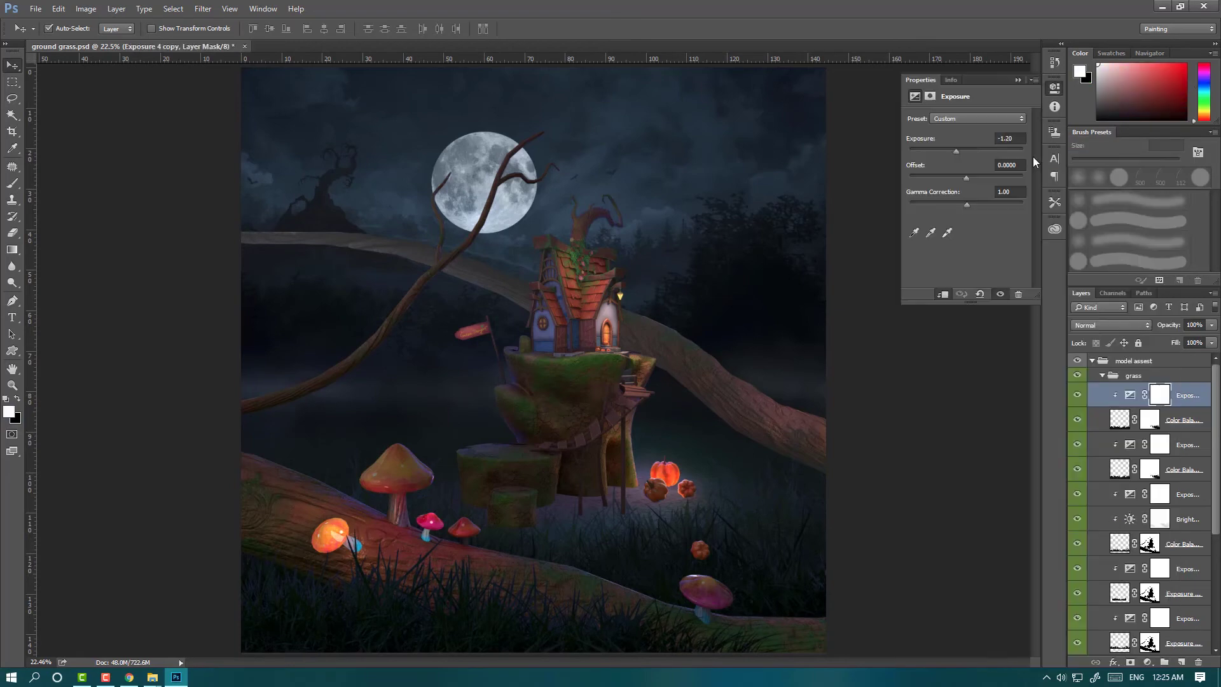
{"action": "key", "text": "ctrl+e"}
{"action": "key", "text": "ctrl+t"}
{"action": "key", "text": "Escape"}
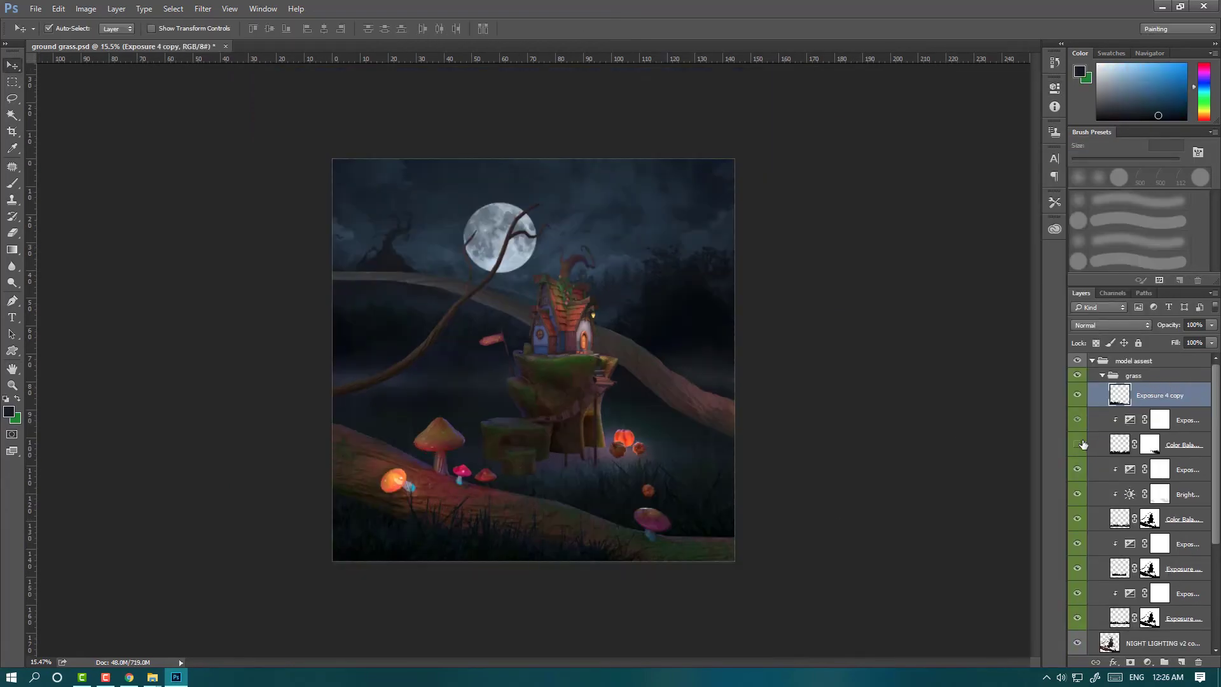
Step: Toggle the Color Balance layer, load its mask as a selection, then deselect
{"action": "left_click", "coordinate": [1076, 445]}
{"action": "key", "text": "ctrl+t"}
{"action": "key", "text": "Return"}
{"action": "key", "text": "ctrl+plus"}
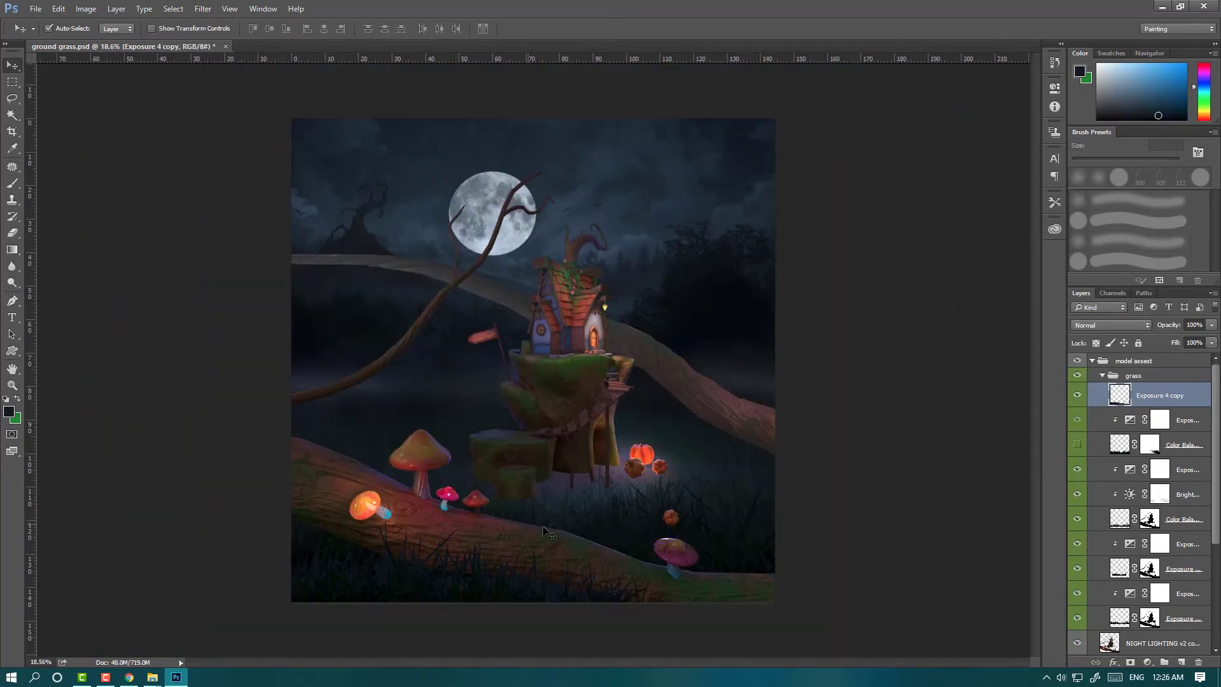
{"action": "left_click", "coordinate": [1077, 444]}
{"action": "left_click", "coordinate": [1149, 444]}
{"action": "left_click", "coordinate": [1149, 444], "text": "ctrl"}
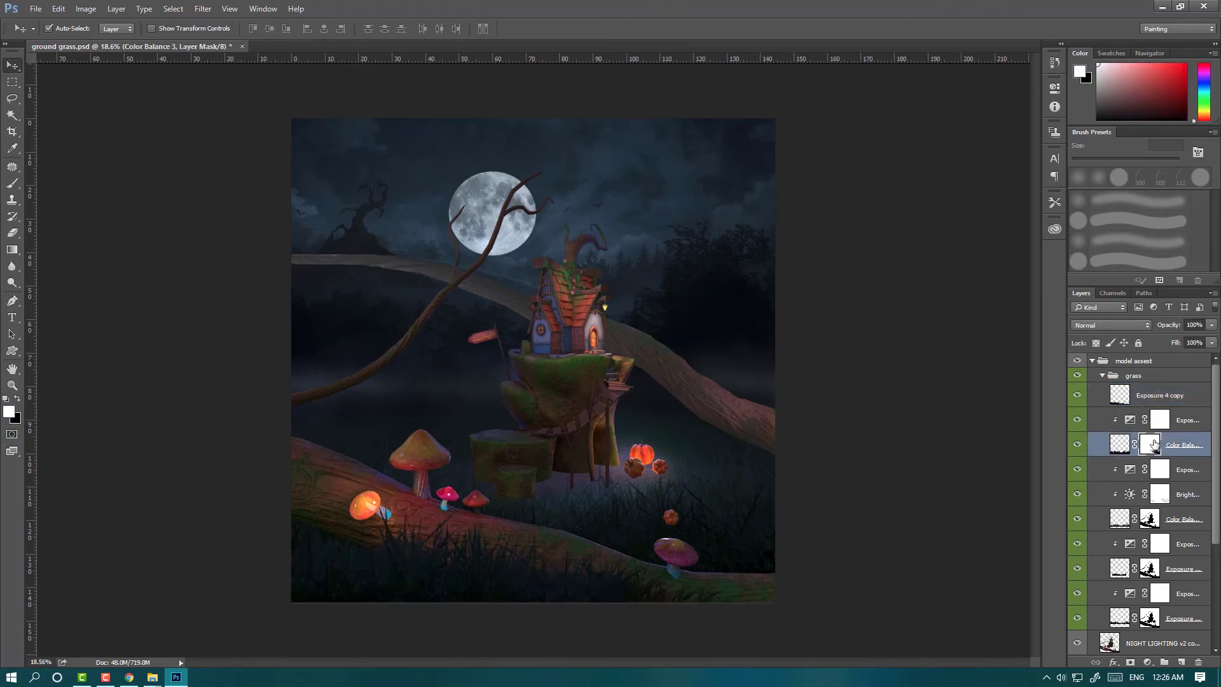
{"action": "scroll", "coordinate": [1112, 539], "scroll_direction": "down", "scroll_amount": 1}
{"action": "scroll", "coordinate": [1111, 539], "scroll_direction": "up", "scroll_amount": 1}
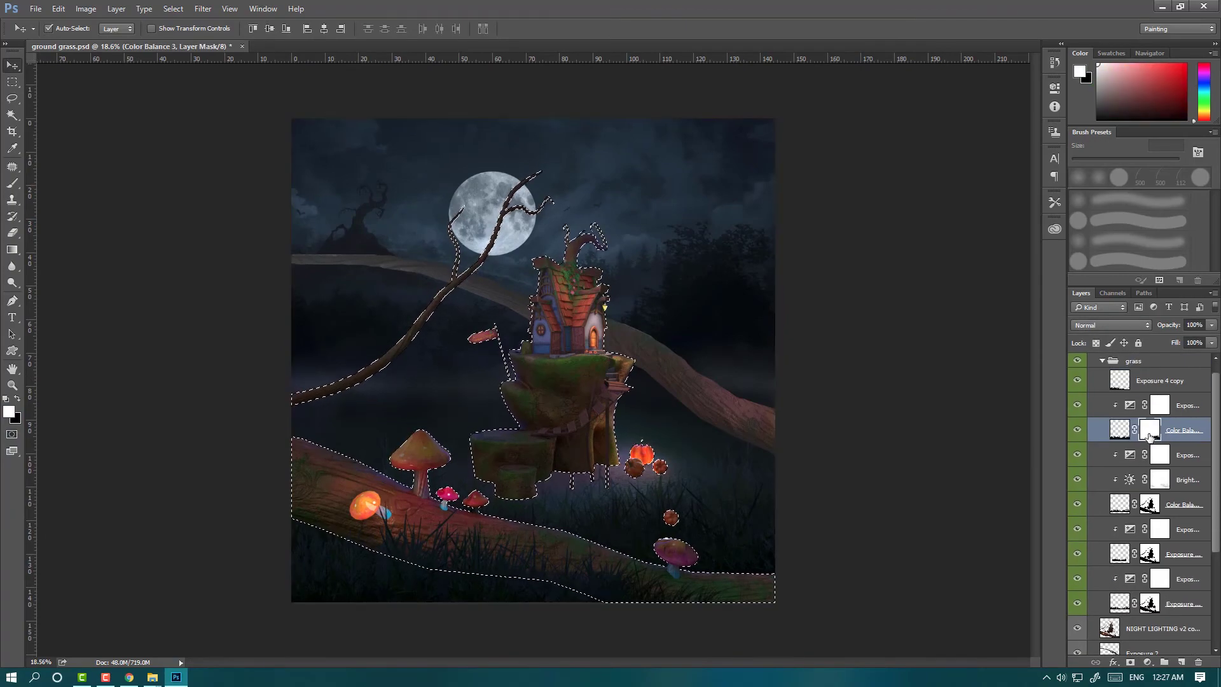
{"action": "key", "text": "ctrl+minus"}
{"action": "key", "text": "ctrl+plus"}
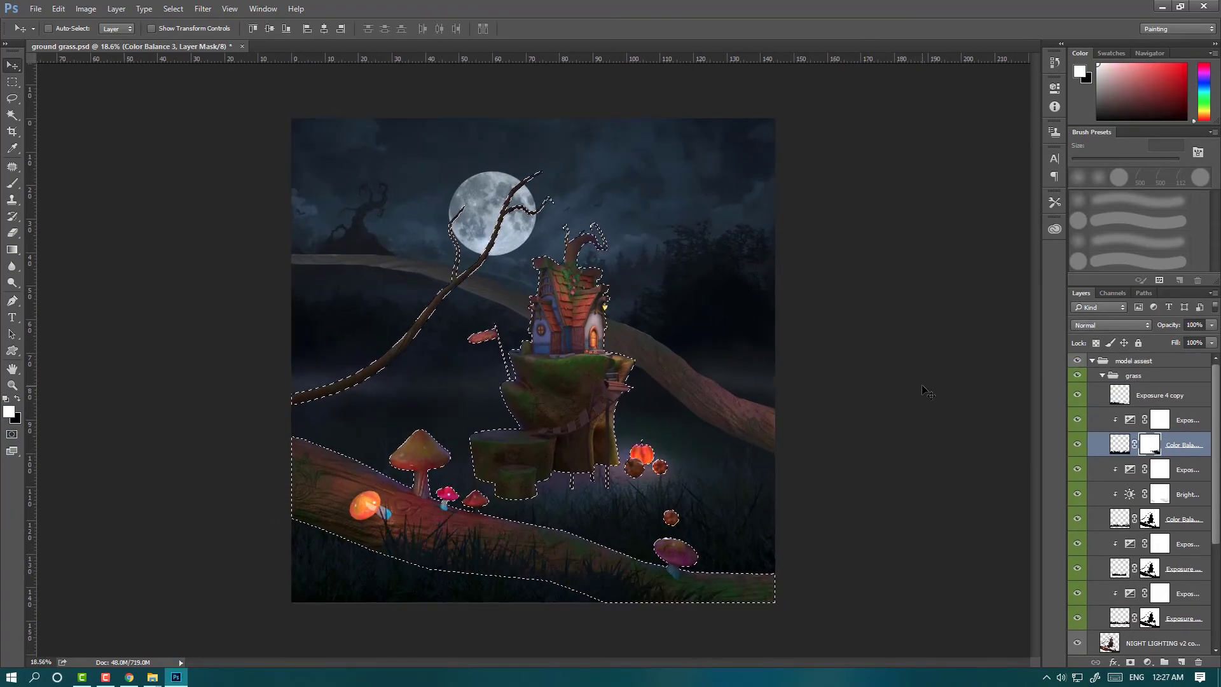
{"action": "key", "text": "ctrl+d"}
{"action": "scroll", "coordinate": [927, 397], "scroll_direction": "down", "scroll_amount": 1}
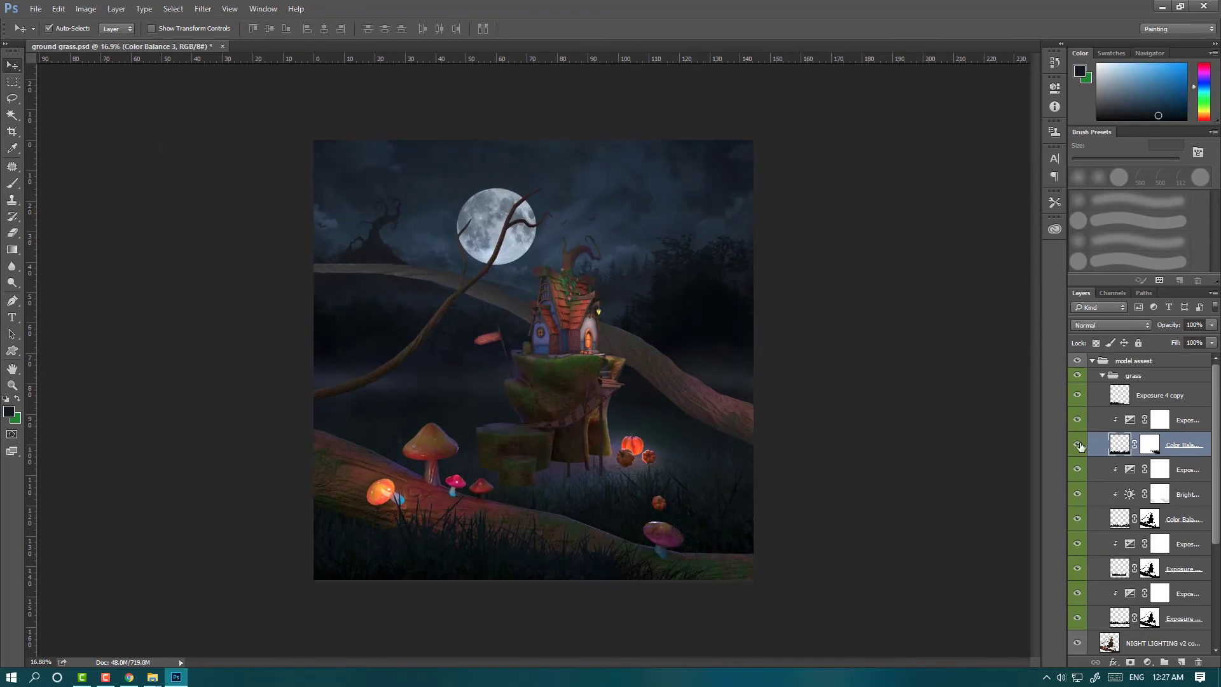
Step: Try a masked copy of Exposure 4 copy, delete it, and load the Color Balance 3 mask
{"action": "key", "text": "ctrl+j"}
{"action": "left_click", "coordinate": [1077, 399]}
{"action": "left_click", "coordinate": [1132, 660]}
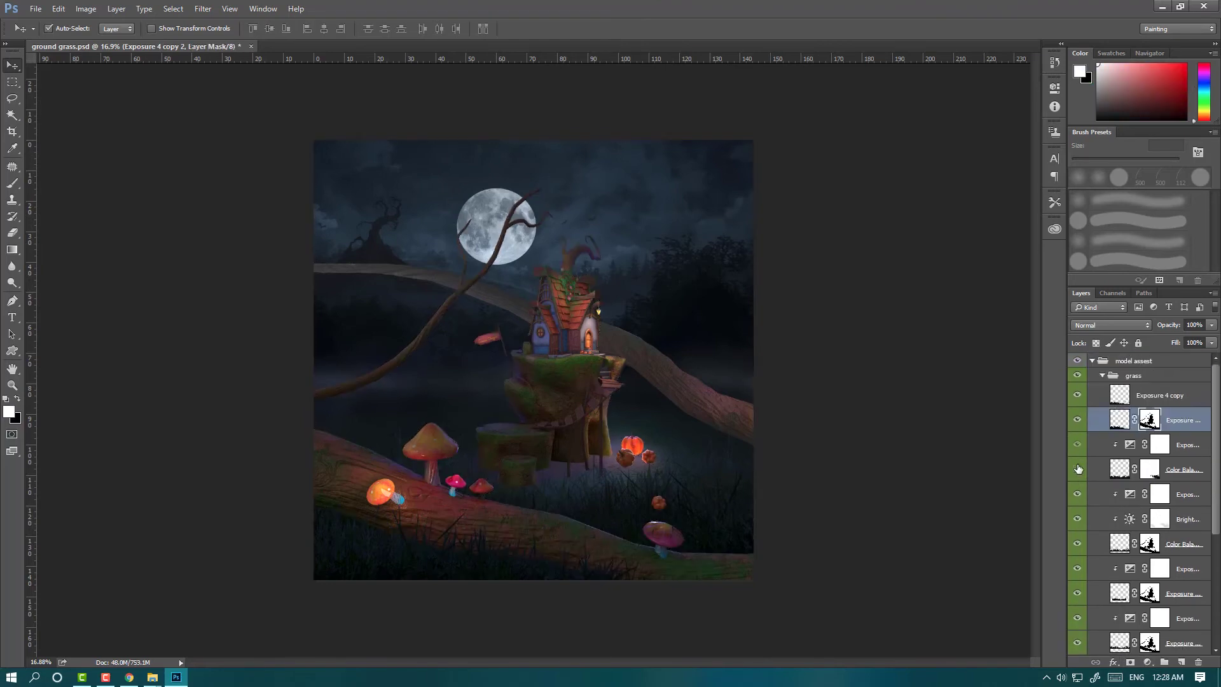
{"action": "left_click", "coordinate": [1076, 420]}
{"action": "key", "text": "e"}
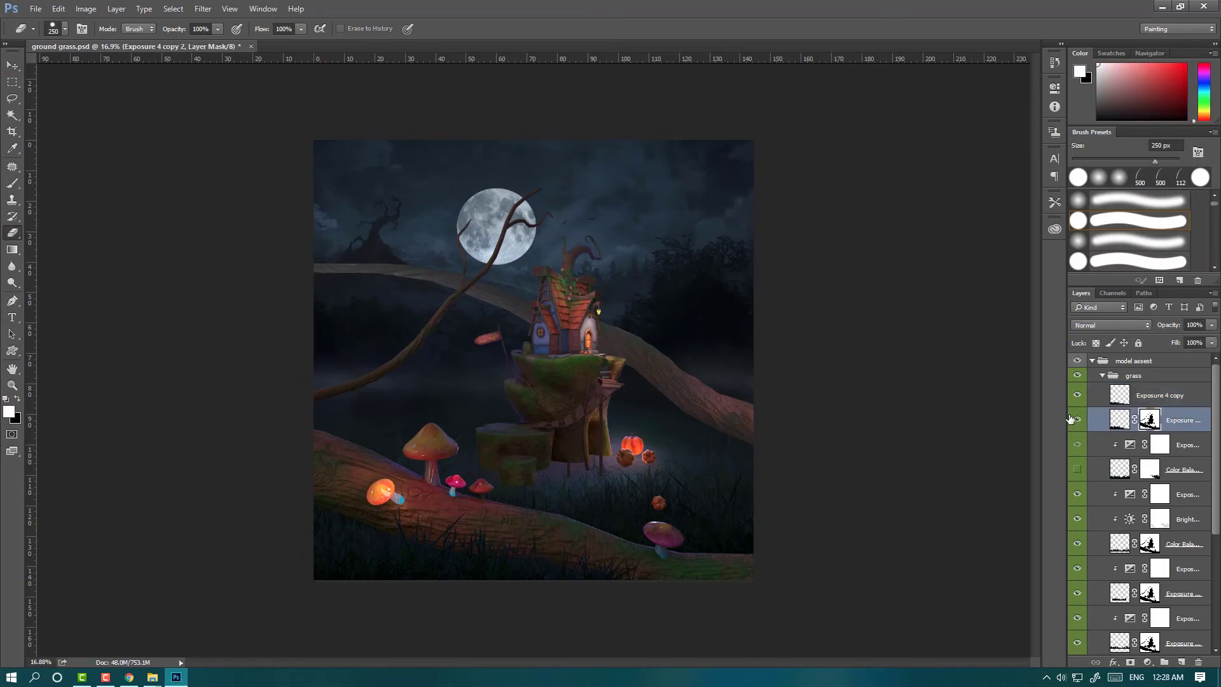
{"action": "key", "text": "Delete"}
{"action": "left_click", "coordinate": [1076, 445]}
{"action": "left_click", "coordinate": [1148, 443], "text": "ctrl"}
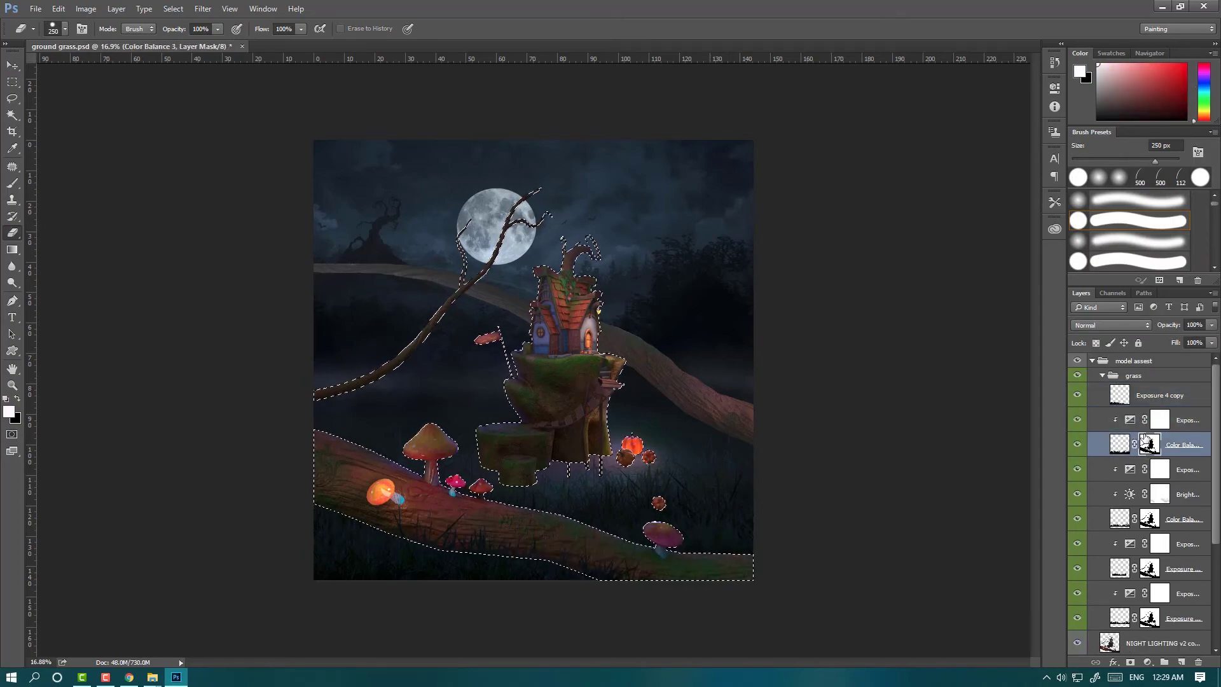
Step: Clear the selection and review the Exposure 5 copy layer's exposure settings
{"action": "key", "text": "ctrl+d"}
{"action": "scroll", "coordinate": [681, 450], "scroll_direction": "up", "scroll_amount": 3}
{"action": "scroll", "coordinate": [735, 551], "scroll_direction": "down", "scroll_amount": 3}
{"action": "scroll", "coordinate": [632, 585], "scroll_direction": "up", "scroll_amount": 4}
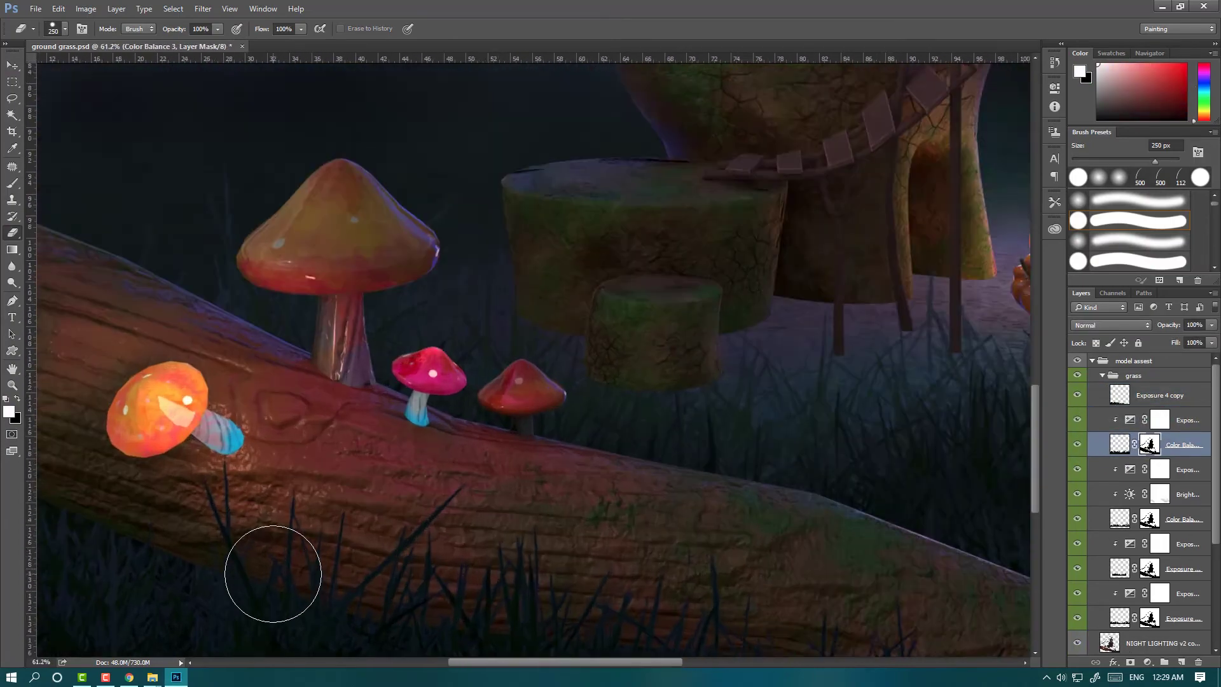
{"action": "scroll", "coordinate": [273, 573], "scroll_direction": "down", "scroll_amount": 5}
{"action": "scroll", "coordinate": [738, 600], "scroll_direction": "up", "scroll_amount": 2}
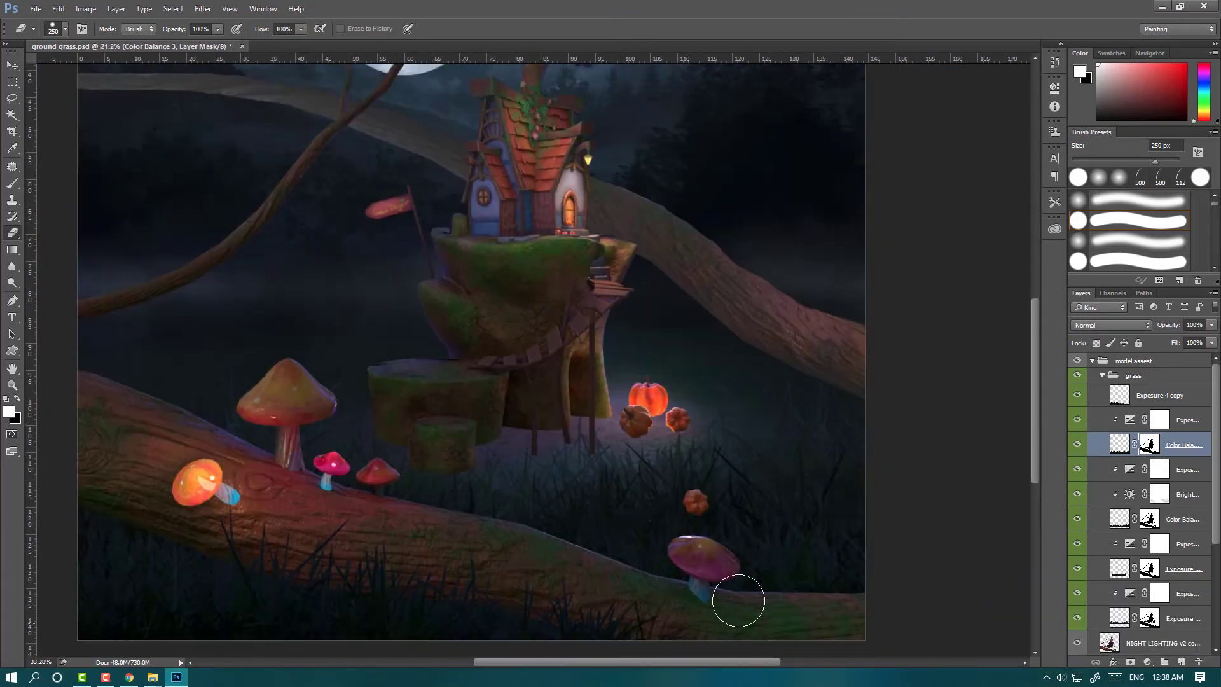
{"action": "scroll", "coordinate": [738, 600], "scroll_direction": "down", "scroll_amount": 2}
{"action": "scroll", "coordinate": [738, 600], "scroll_direction": "down", "scroll_amount": 1}
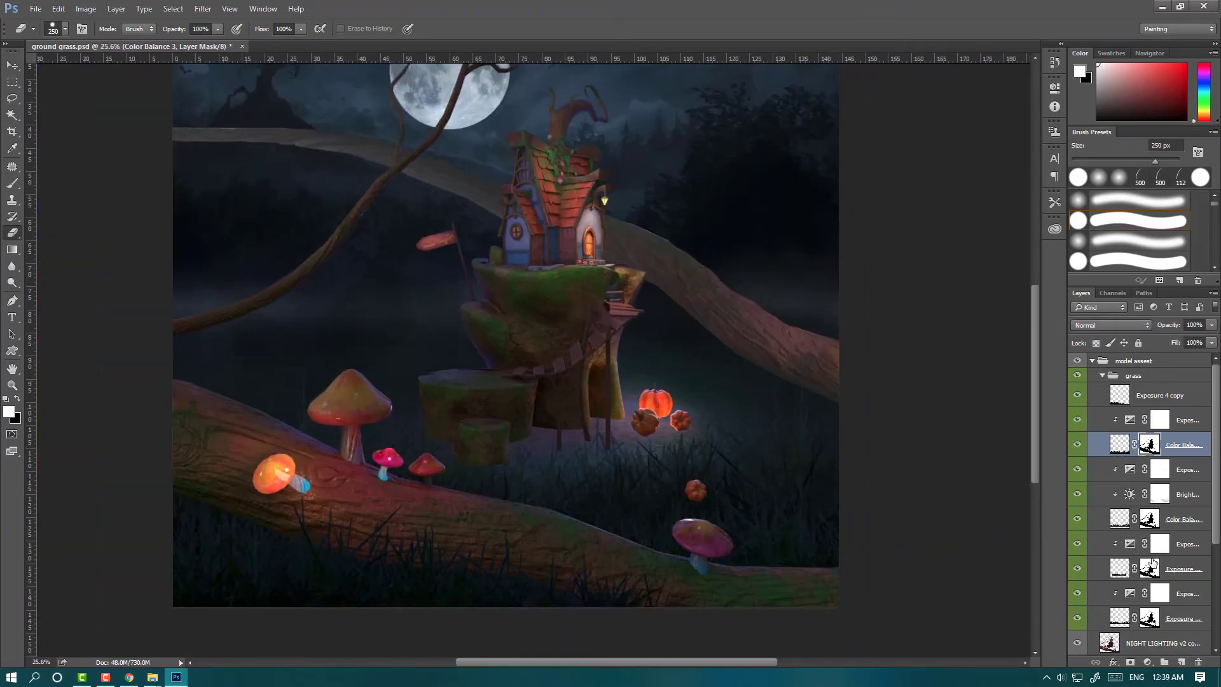
{"action": "double_click", "coordinate": [1130, 419]}
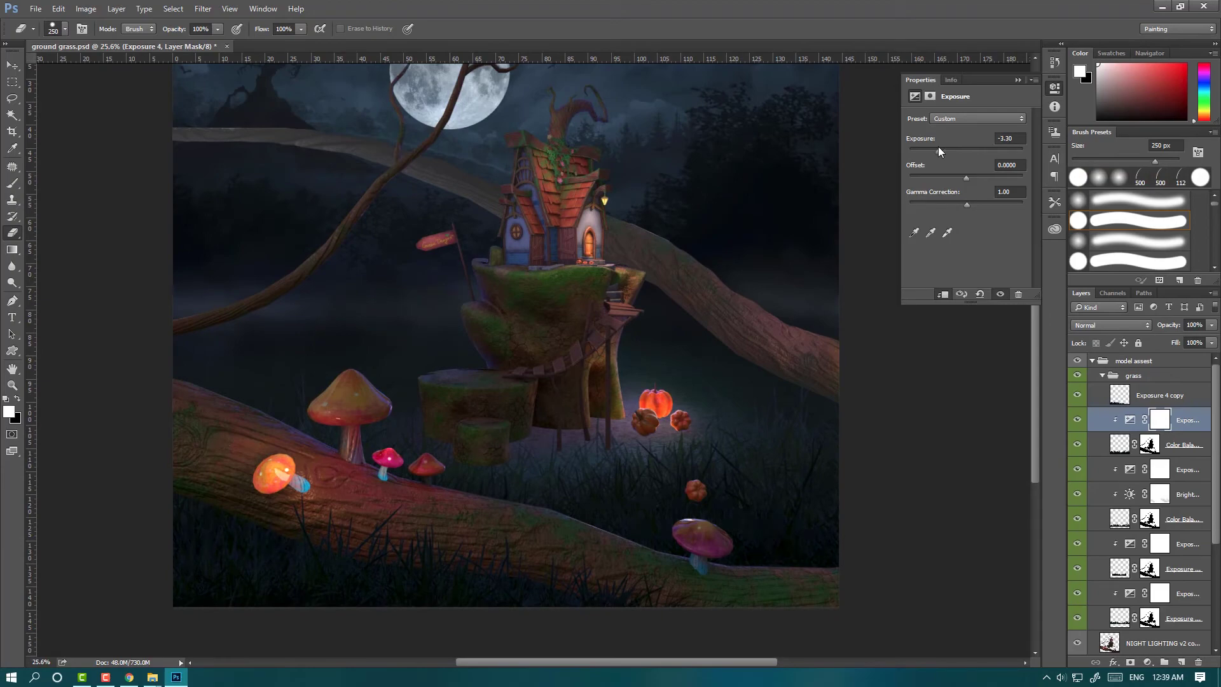
{"action": "left_click", "coordinate": [1017, 80]}
{"action": "scroll", "coordinate": [581, 415], "scroll_direction": "up", "scroll_amount": 1}
{"action": "scroll", "coordinate": [630, 441], "scroll_direction": "down", "scroll_amount": 2}
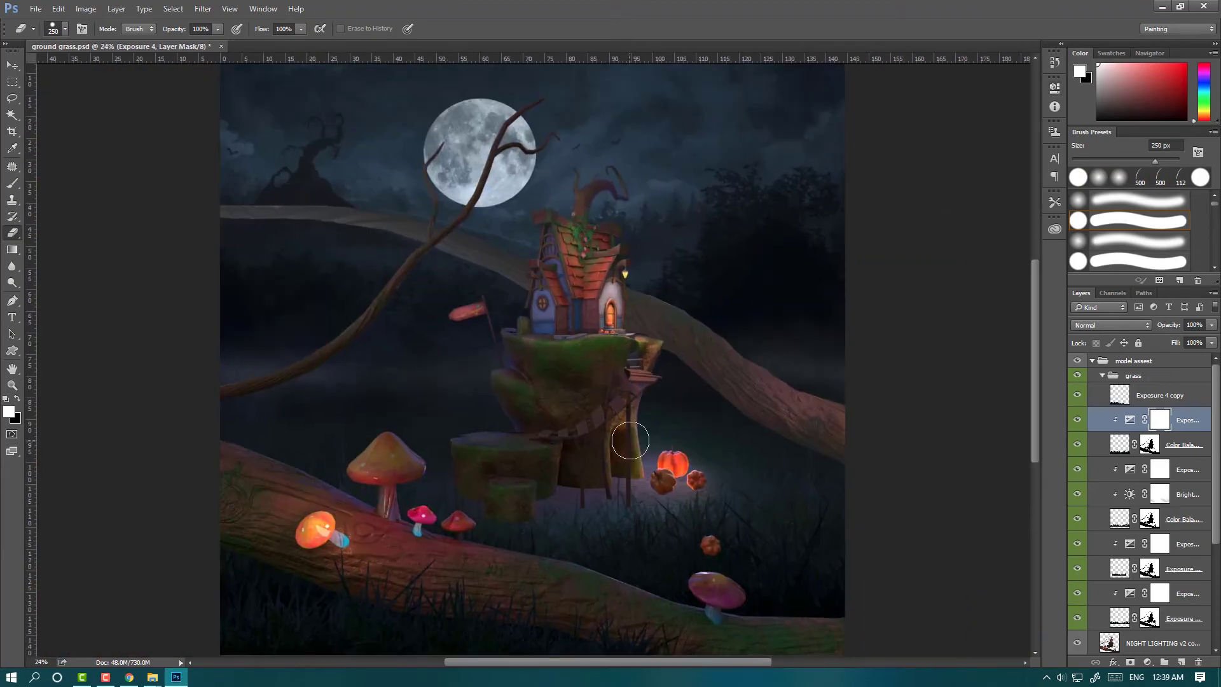
{"action": "scroll", "coordinate": [841, 313], "scroll_direction": "down", "scroll_amount": 1}
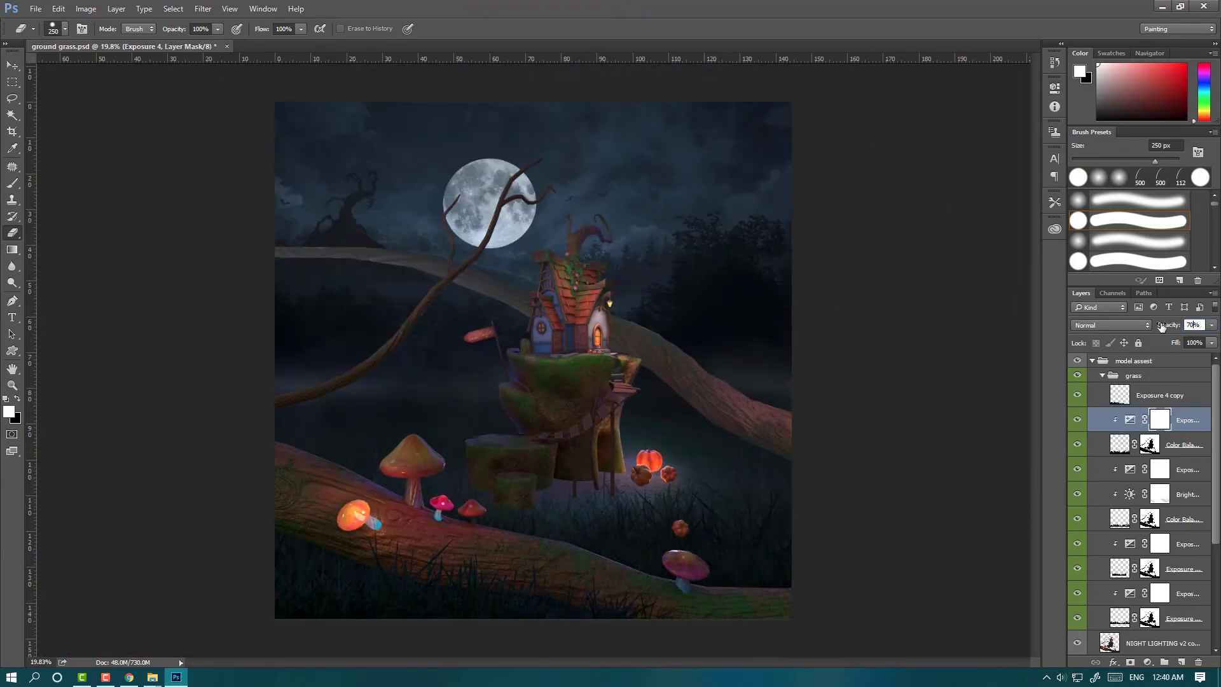
Step: Target the Exposure 5 copy mask with a white brush to touch up near the stump
{"action": "key", "text": "ctrl+2"}
{"action": "key", "text": "ctrl+z"}
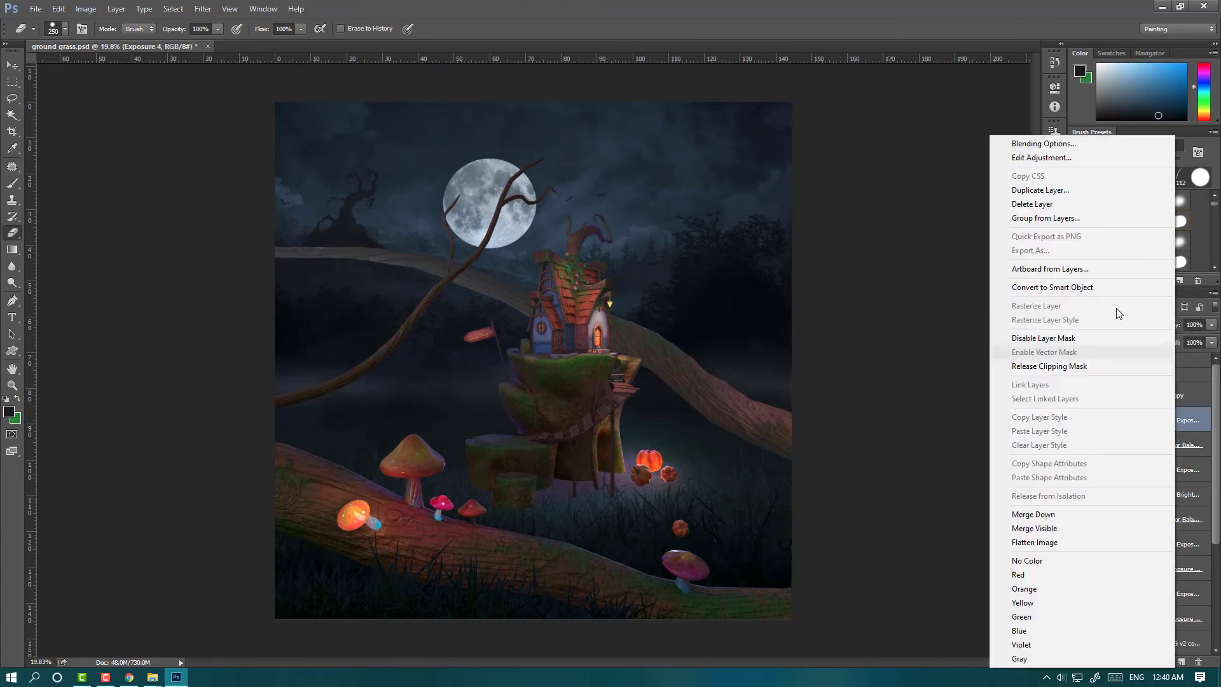
{"action": "key", "text": "ctrl+z"}
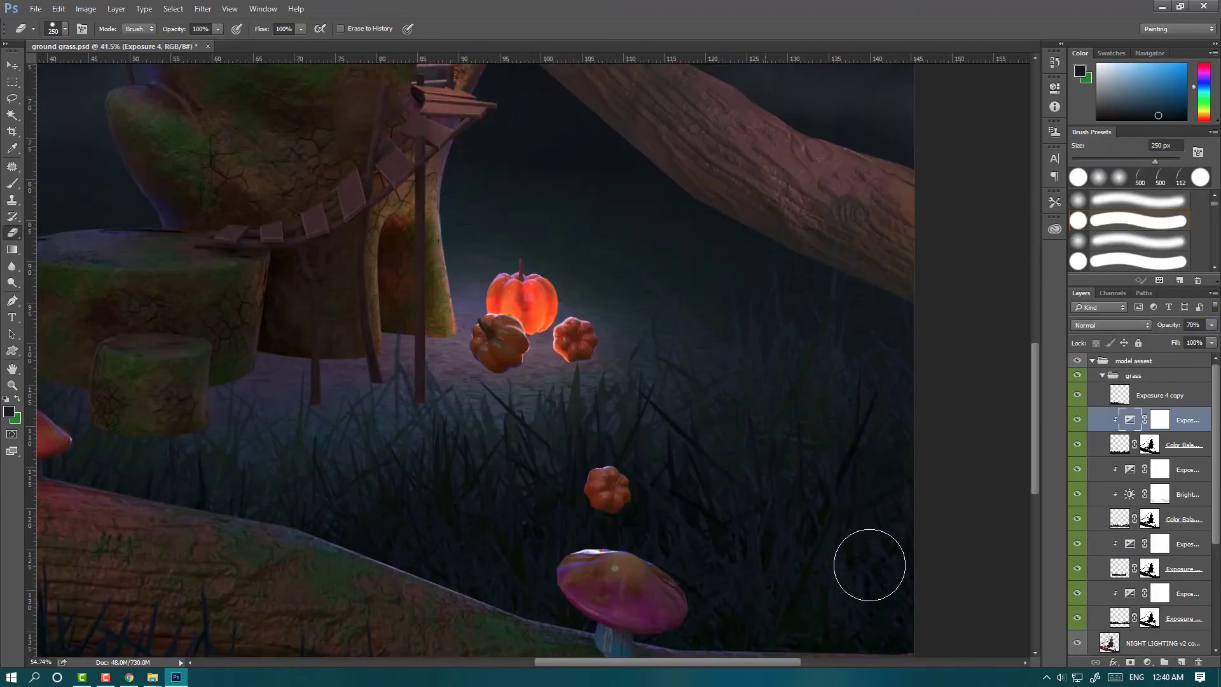
{"action": "key", "text": "b"}
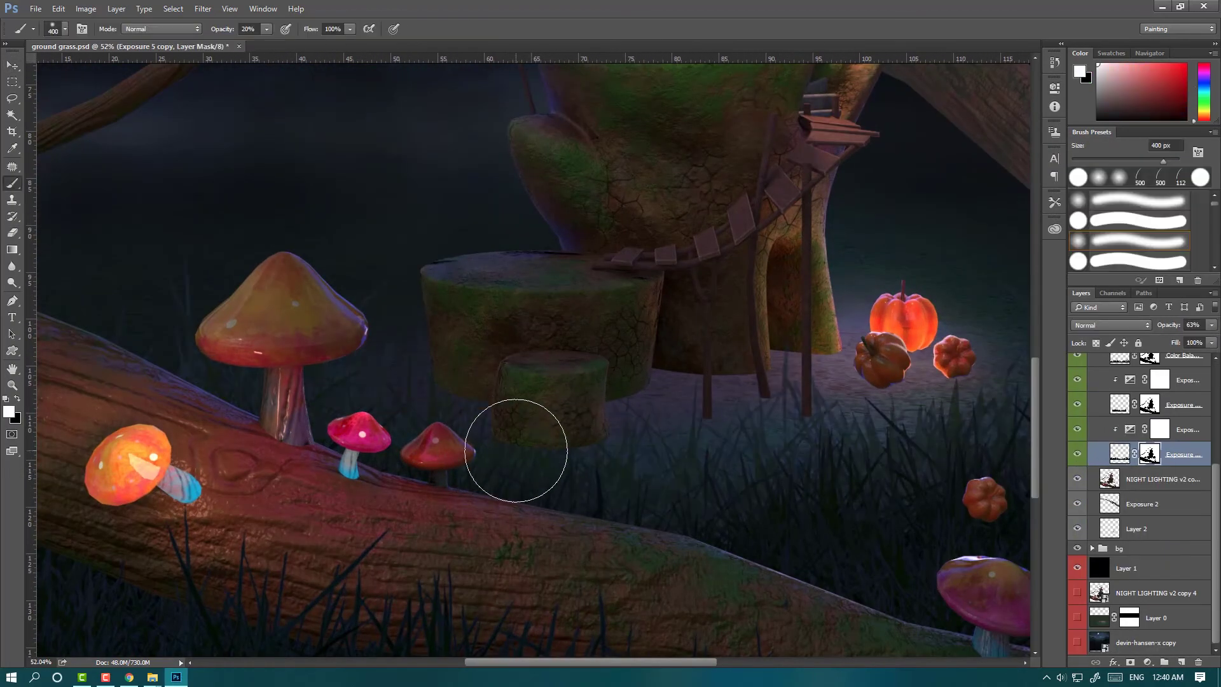
{"action": "key", "text": "x"}
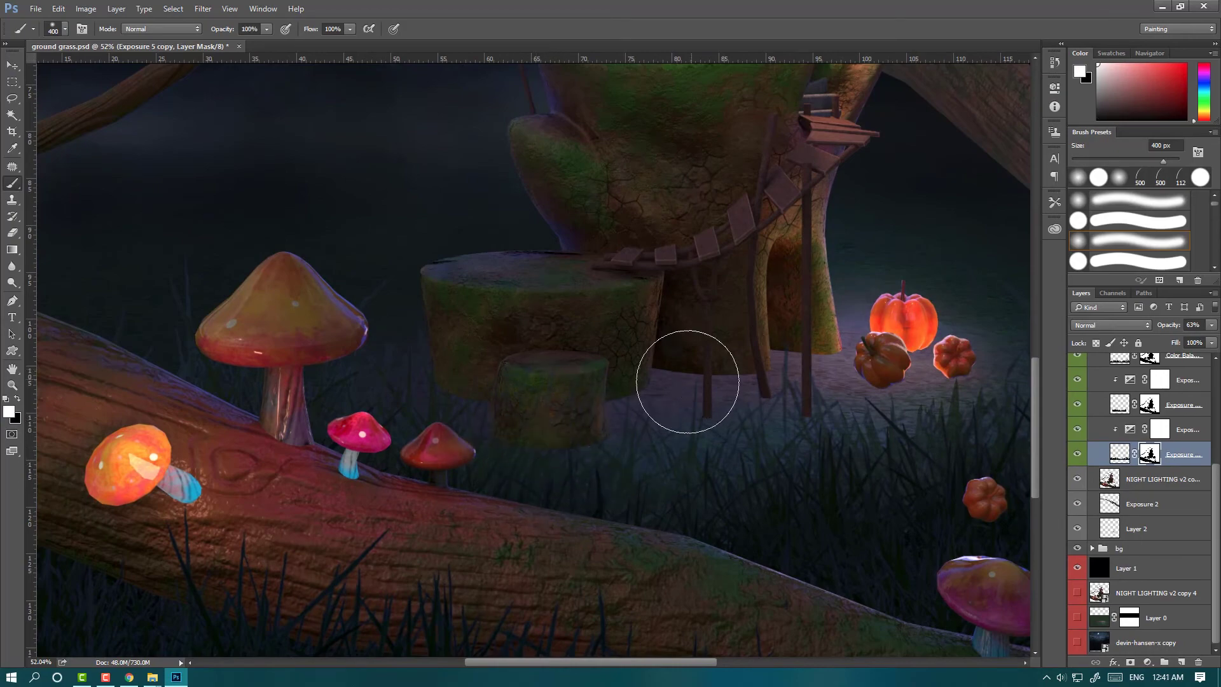
{"action": "scroll", "coordinate": [688, 381], "scroll_direction": "down", "scroll_amount": 3}
{"action": "scroll", "coordinate": [687, 382], "scroll_direction": "down", "scroll_amount": 3}
{"action": "scroll", "coordinate": [653, 490], "scroll_direction": "up", "scroll_amount": 3}
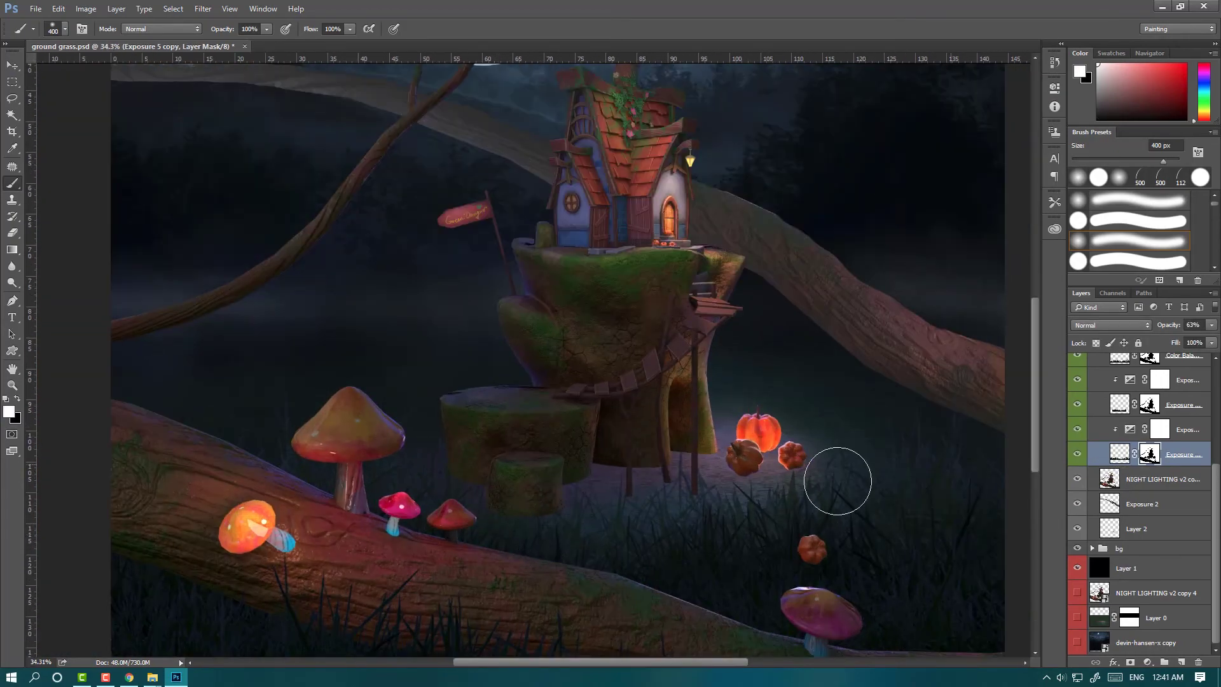
{"action": "scroll", "coordinate": [826, 458], "scroll_direction": "down", "scroll_amount": 2}
{"action": "scroll", "coordinate": [635, 503], "scroll_direction": "down", "scroll_amount": 3}
{"action": "scroll", "coordinate": [699, 495], "scroll_direction": "up", "scroll_amount": 5}
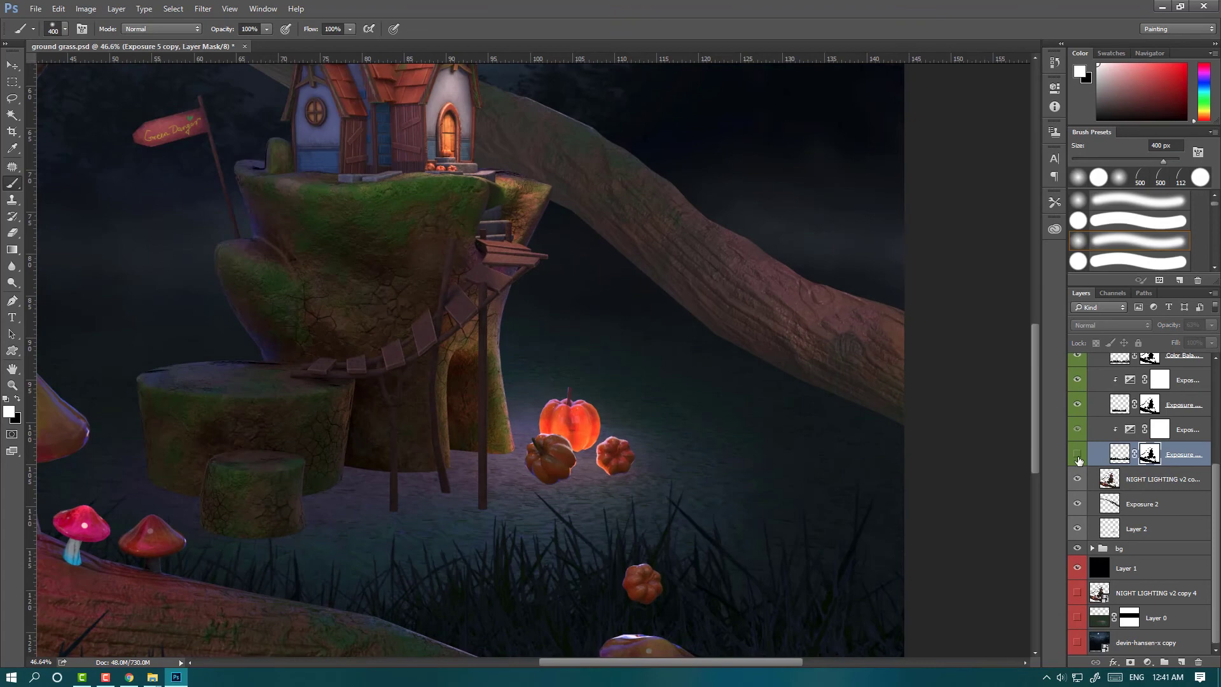
Step: Convert Exposure 5 copy to a smart object and apply a slight Gaussian Blur
{"action": "left_click", "coordinate": [1118, 452]}
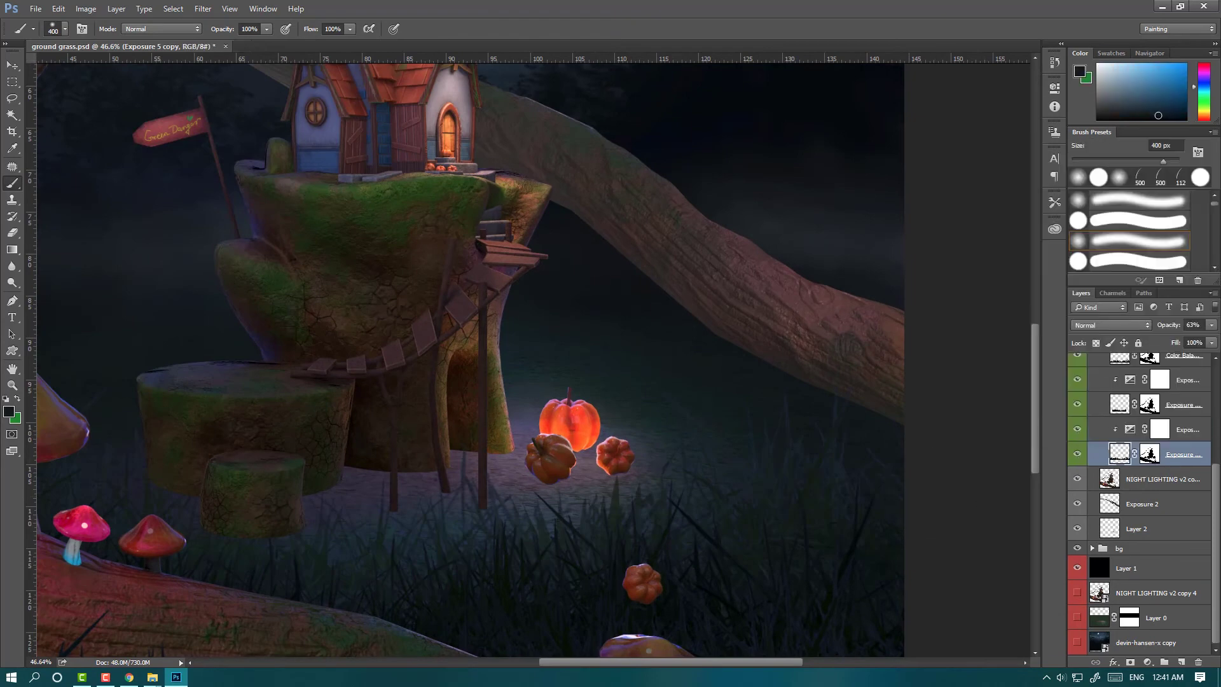
{"action": "left_click", "coordinate": [1087, 287]}
{"action": "left_click", "coordinate": [211, 13]}
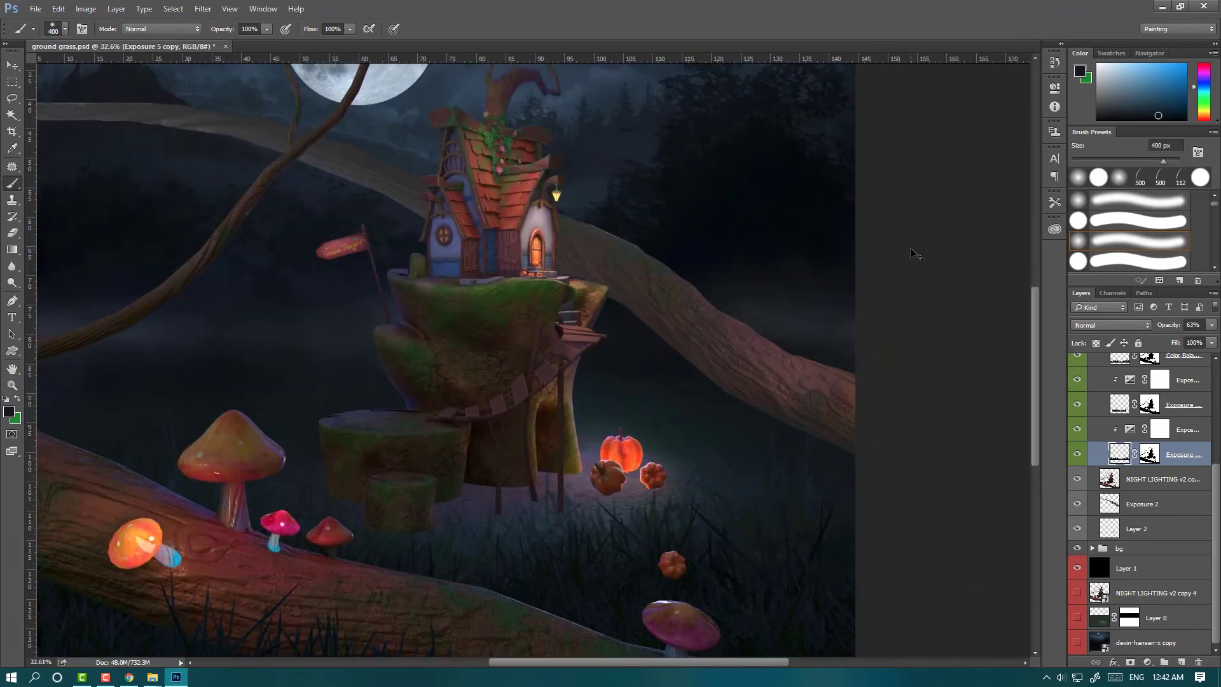
{"action": "scroll", "coordinate": [572, 381], "scroll_direction": "up", "scroll_amount": 2}
{"action": "scroll", "coordinate": [400, 432], "scroll_direction": "up", "scroll_amount": 1}
{"action": "scroll", "coordinate": [681, 330], "scroll_direction": "down", "scroll_amount": 3}
{"action": "scroll", "coordinate": [661, 391], "scroll_direction": "down", "scroll_amount": 1}
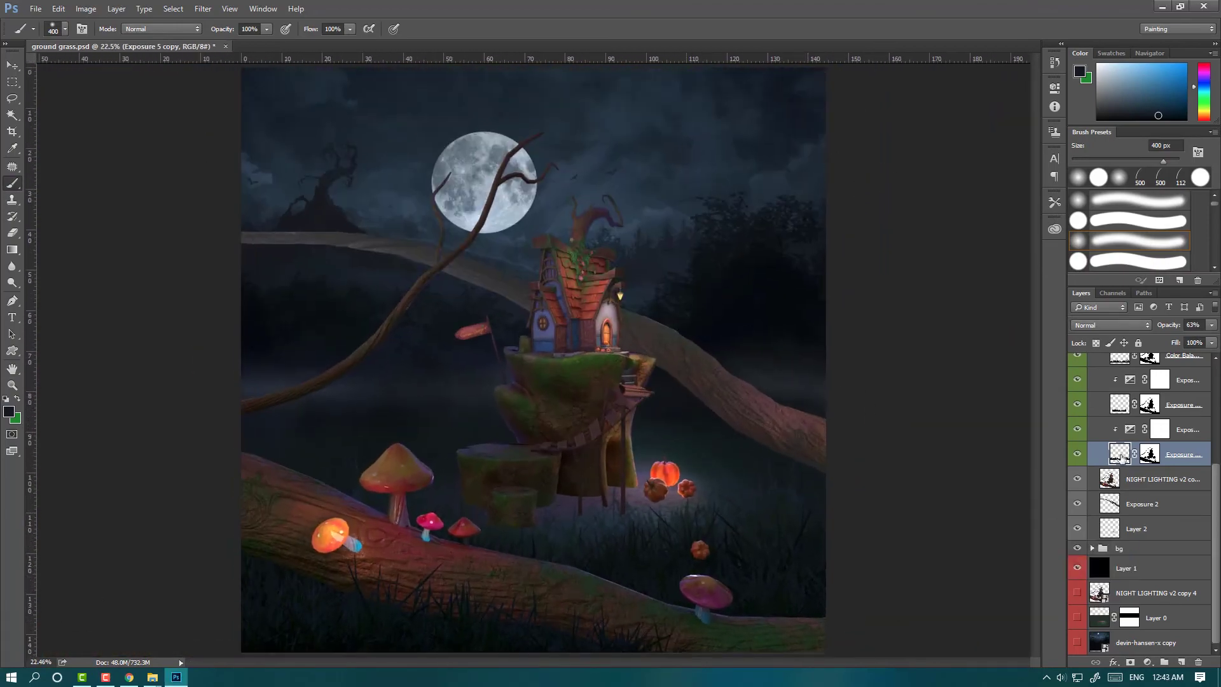
Step: Add a new empty layer, Layer 5, to the grass group
{"action": "right_click", "coordinate": [1077, 395]}
{"action": "left_click", "coordinate": [1095, 508]}
{"action": "key", "text": "F5"}
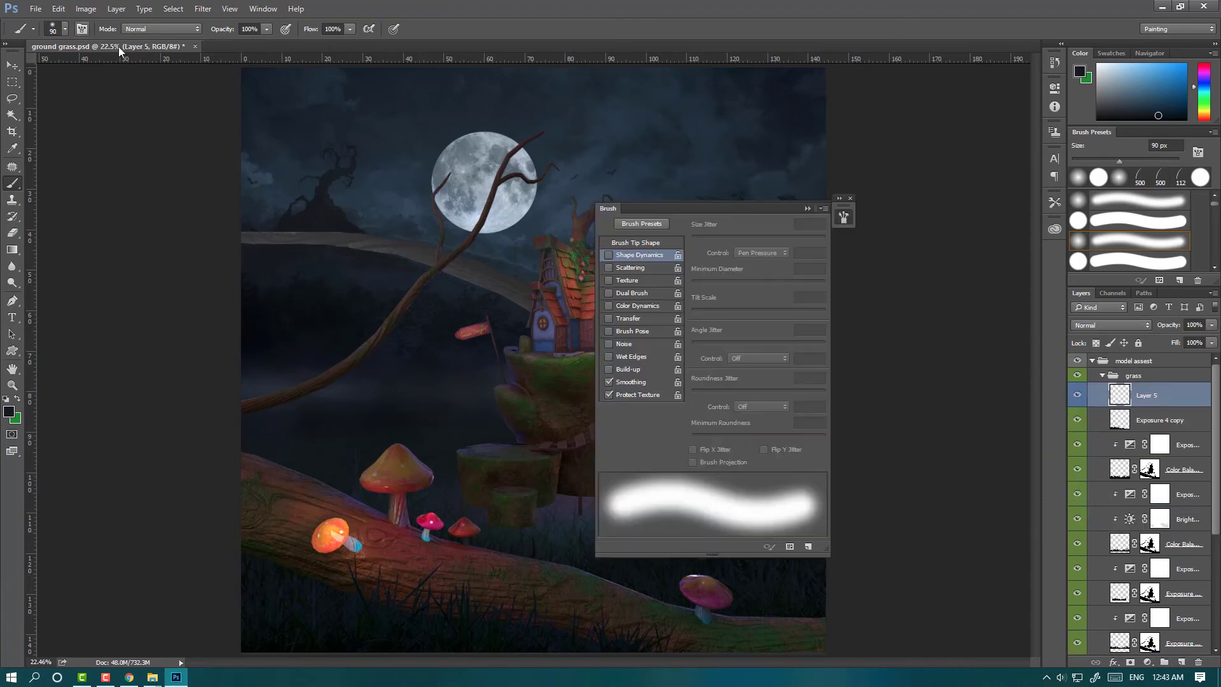
{"action": "left_click", "coordinate": [65, 28]}
{"action": "left_click", "coordinate": [850, 198]}
{"action": "scroll", "coordinate": [550, 560], "scroll_direction": "up", "scroll_amount": 2}
Step: Try the 277 px grass brush with a test stamp, then undo it
{"action": "left_click", "coordinate": [65, 28]}
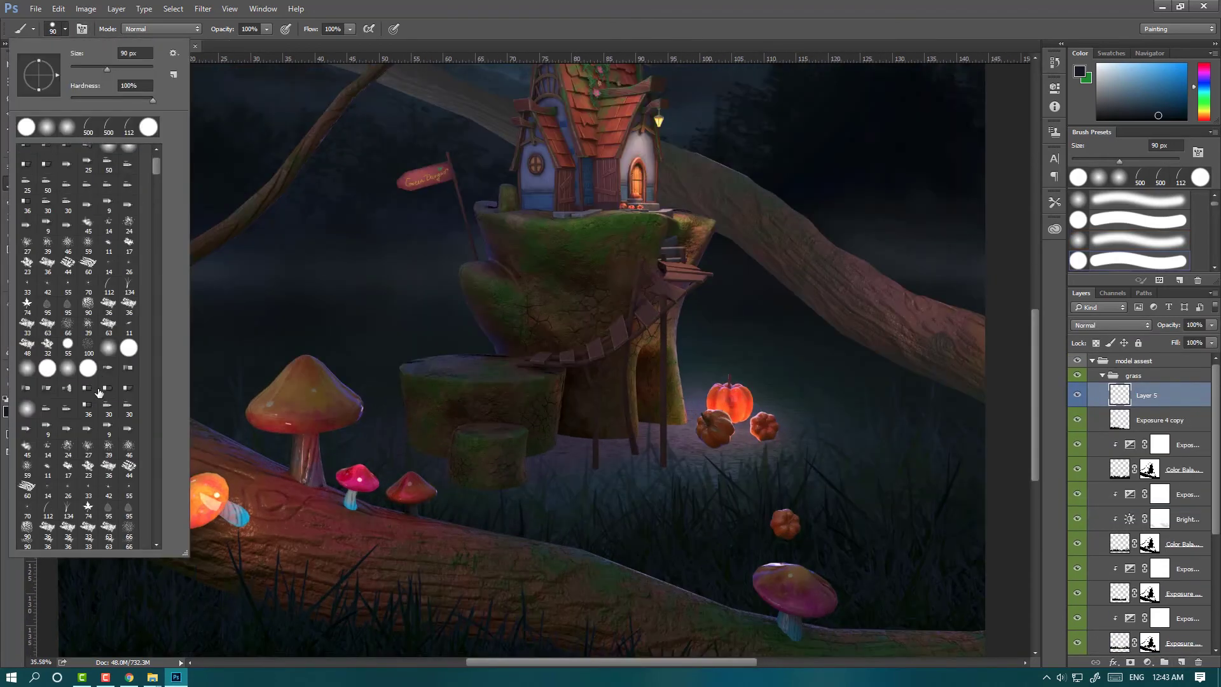
{"action": "scroll", "coordinate": [99, 392], "scroll_direction": "down", "scroll_amount": 3}
{"action": "scroll", "coordinate": [148, 186], "scroll_direction": "down", "scroll_amount": 5}
{"action": "scroll", "coordinate": [158, 245], "scroll_direction": "up", "scroll_amount": 10}
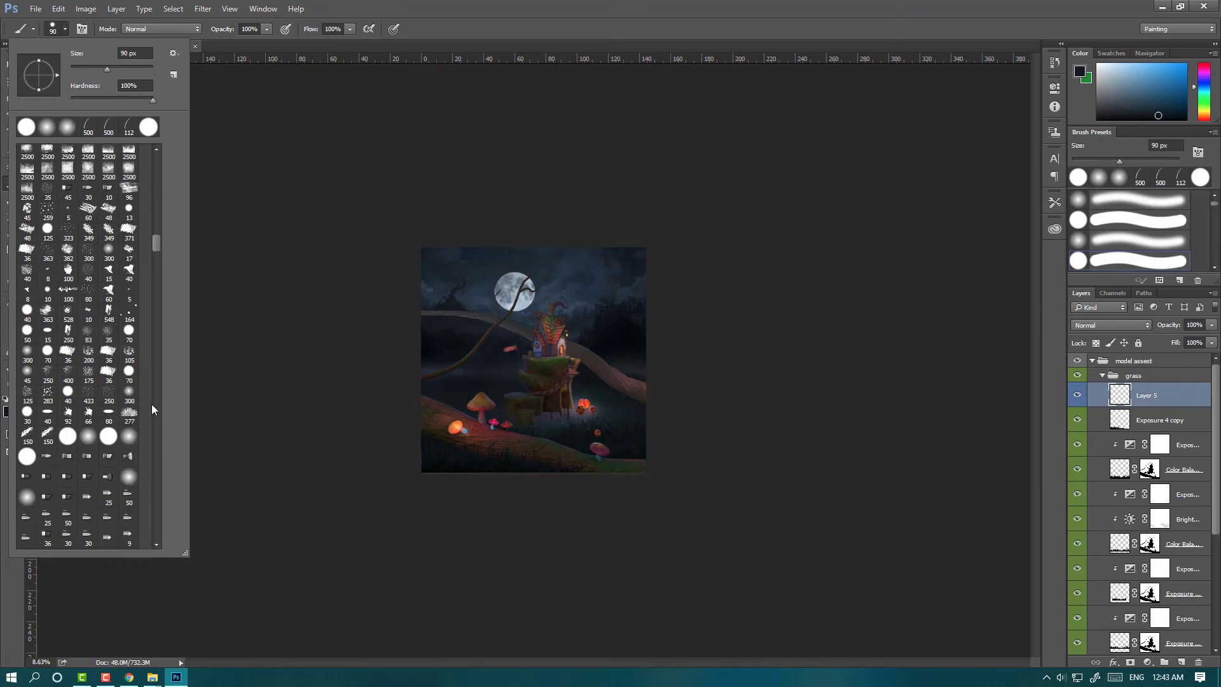
{"action": "left_click", "coordinate": [129, 248]}
{"action": "scroll", "coordinate": [534, 397], "scroll_direction": "up", "scroll_amount": 5}
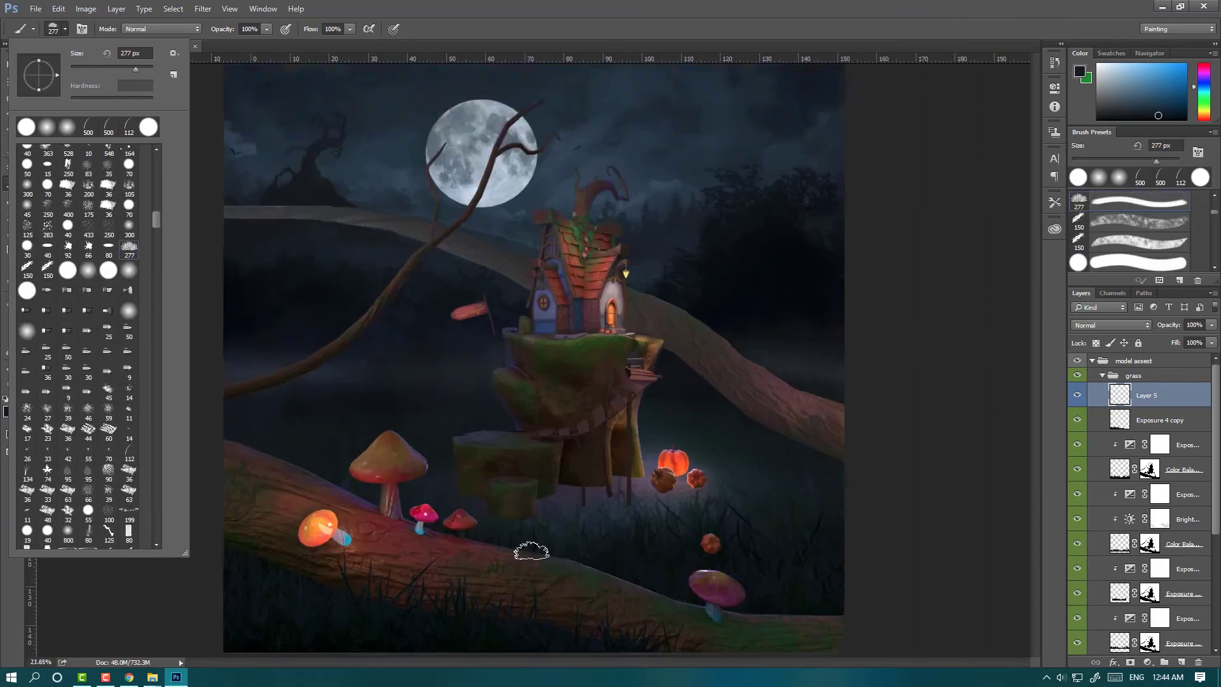
{"action": "left_click", "coordinate": [610, 490]}
{"action": "scroll", "coordinate": [610, 489], "scroll_direction": "down", "scroll_amount": 2}
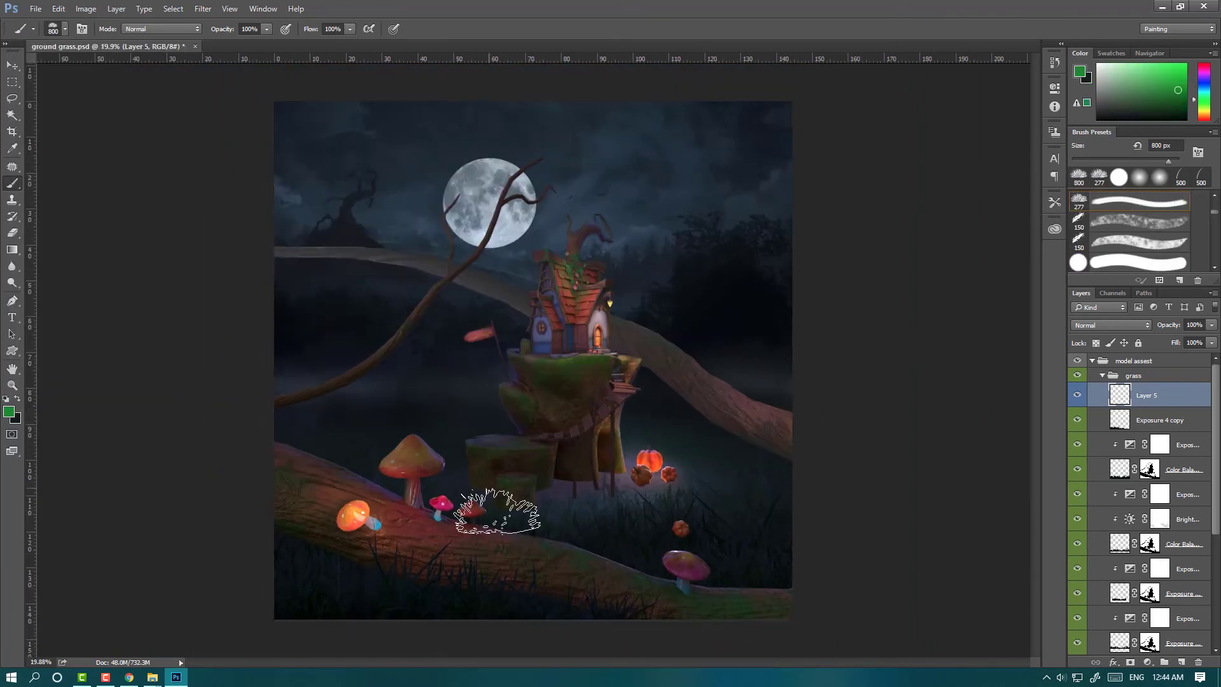
{"action": "key", "text": "ctrl+z"}
Step: Try the 177 px and 250 px grass brushes, sizing one to 1200 px
{"action": "left_click", "coordinate": [64, 29]}
{"action": "scroll", "coordinate": [89, 286], "scroll_direction": "up", "scroll_amount": 2}
{"action": "left_click", "coordinate": [109, 450]}
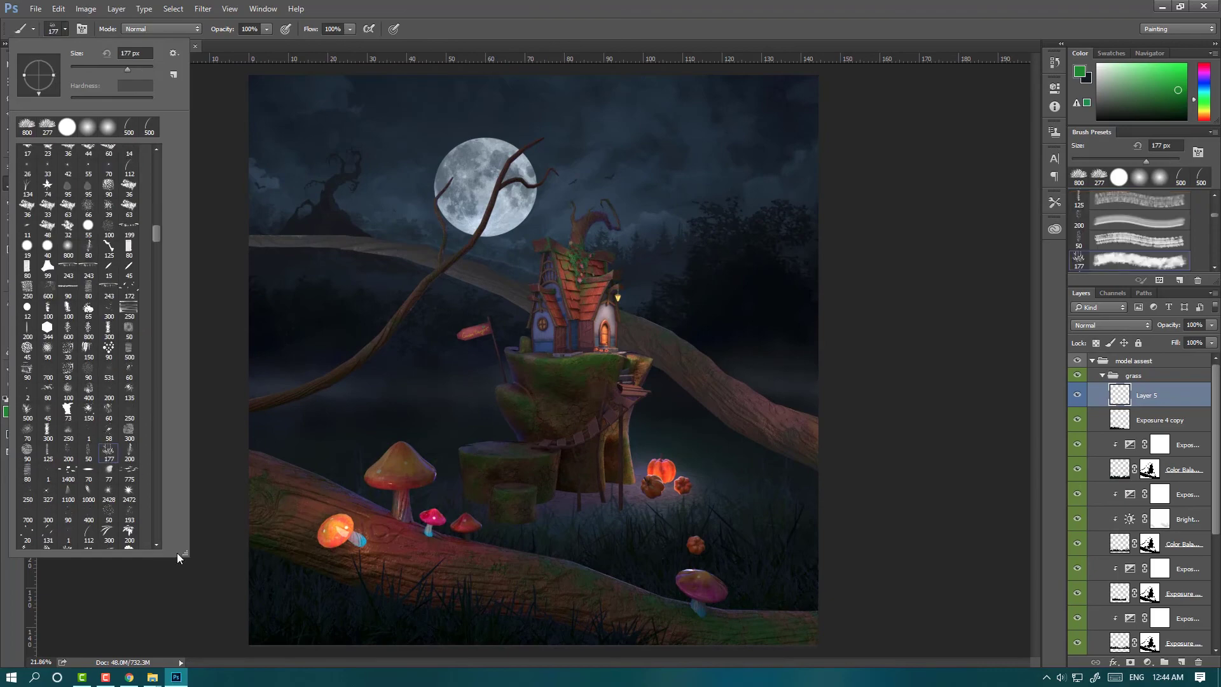
{"action": "left_click_drag", "start_coordinate": [185, 553], "coordinate": [360, 583]}
{"action": "left_click", "coordinate": [64, 29]}
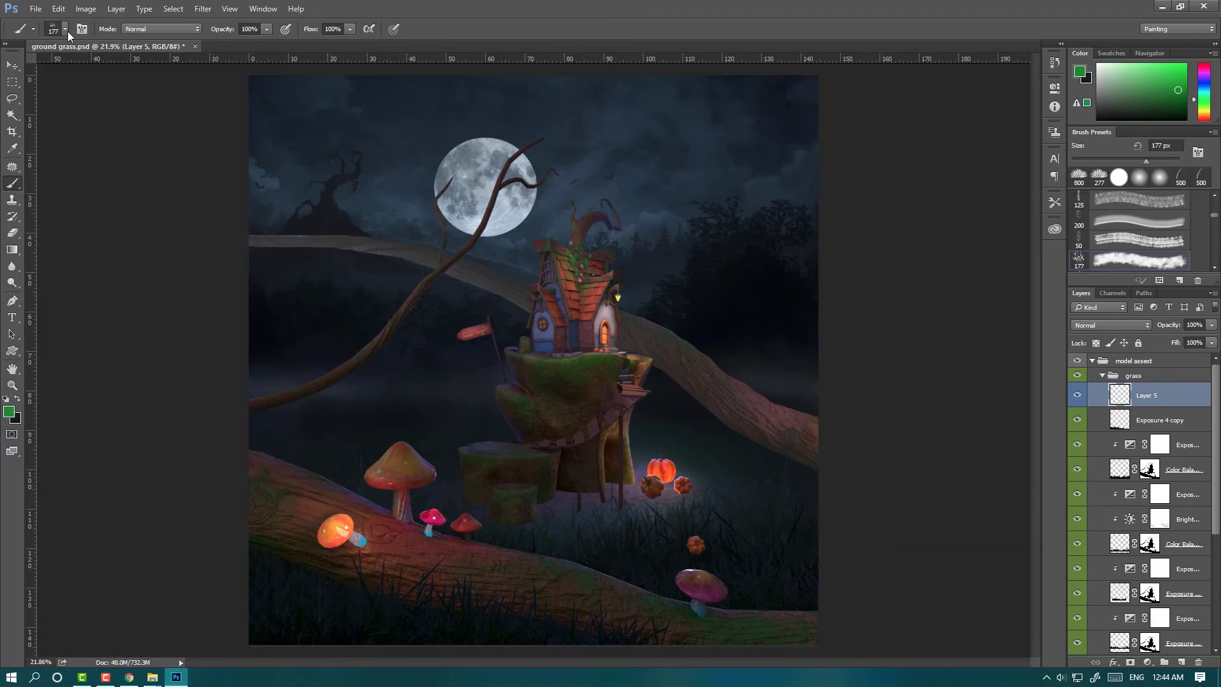
{"action": "left_click", "coordinate": [214, 235]}
{"action": "type", "text": "1200"}
{"action": "key", "text": "Return"}
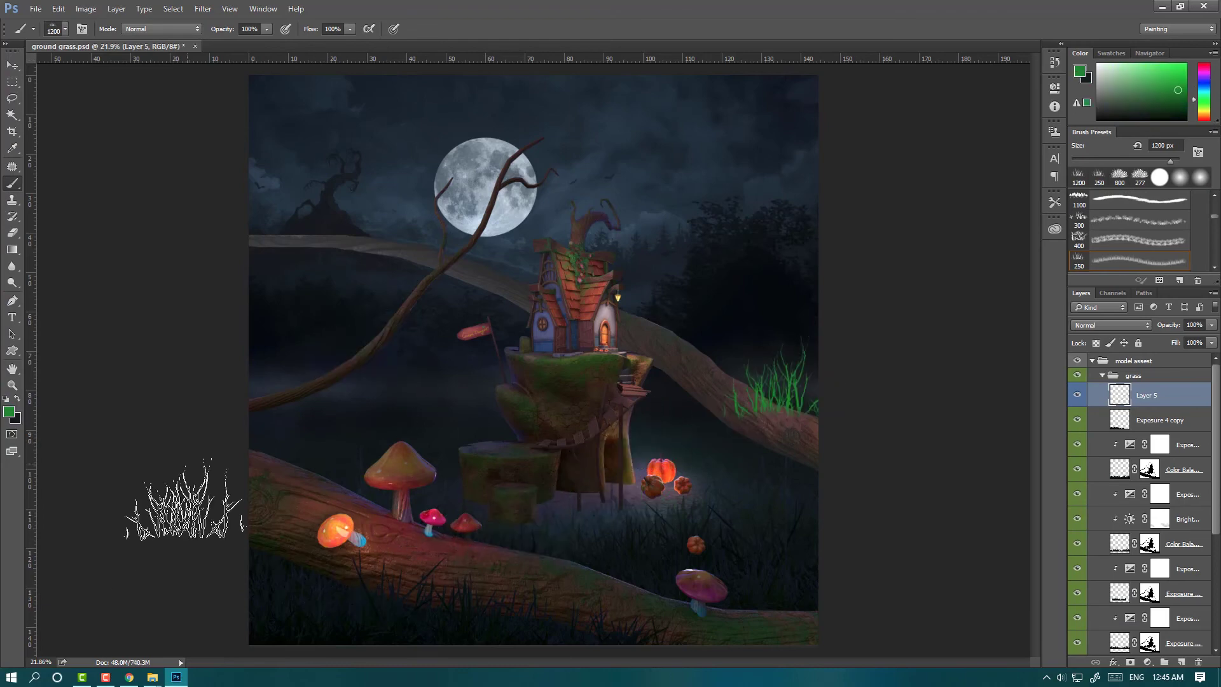
{"action": "left_click", "coordinate": [65, 29]}
{"action": "double_click", "coordinate": [213, 235]}
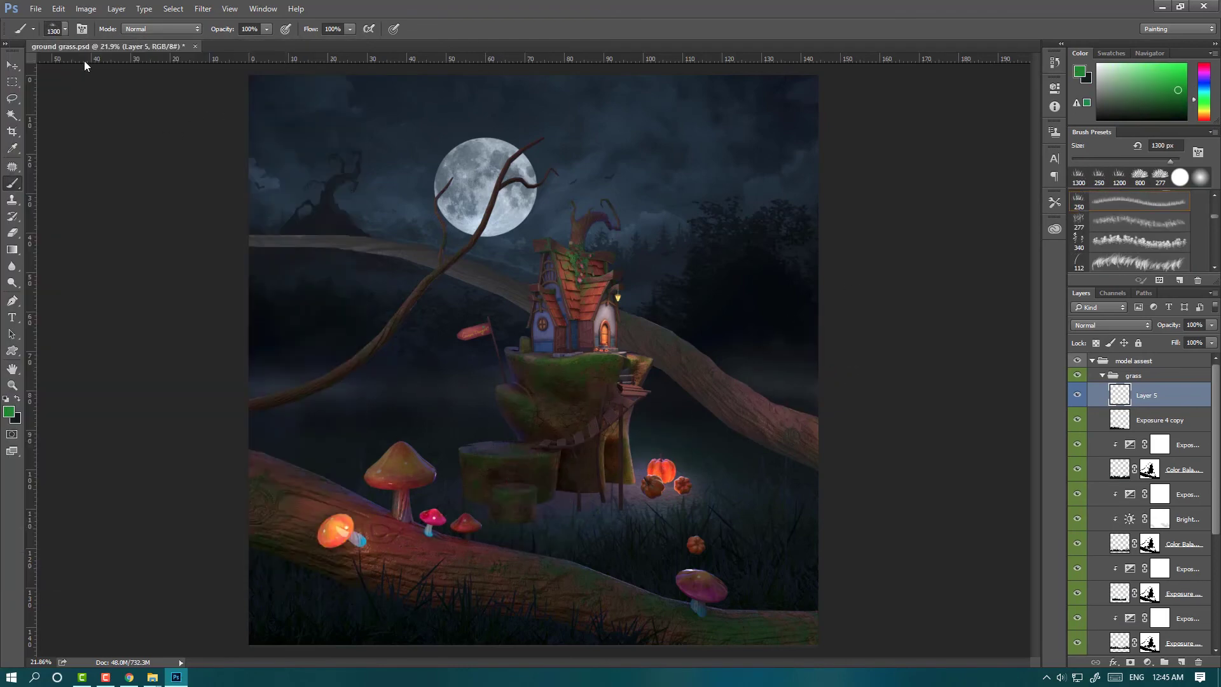
Step: Paint grass blades by the stump with the 127 px brush and move Layer 5 to the group's bottom
{"action": "left_click", "coordinate": [65, 28]}
{"action": "scroll", "coordinate": [239, 311], "scroll_direction": "down", "scroll_amount": 5}
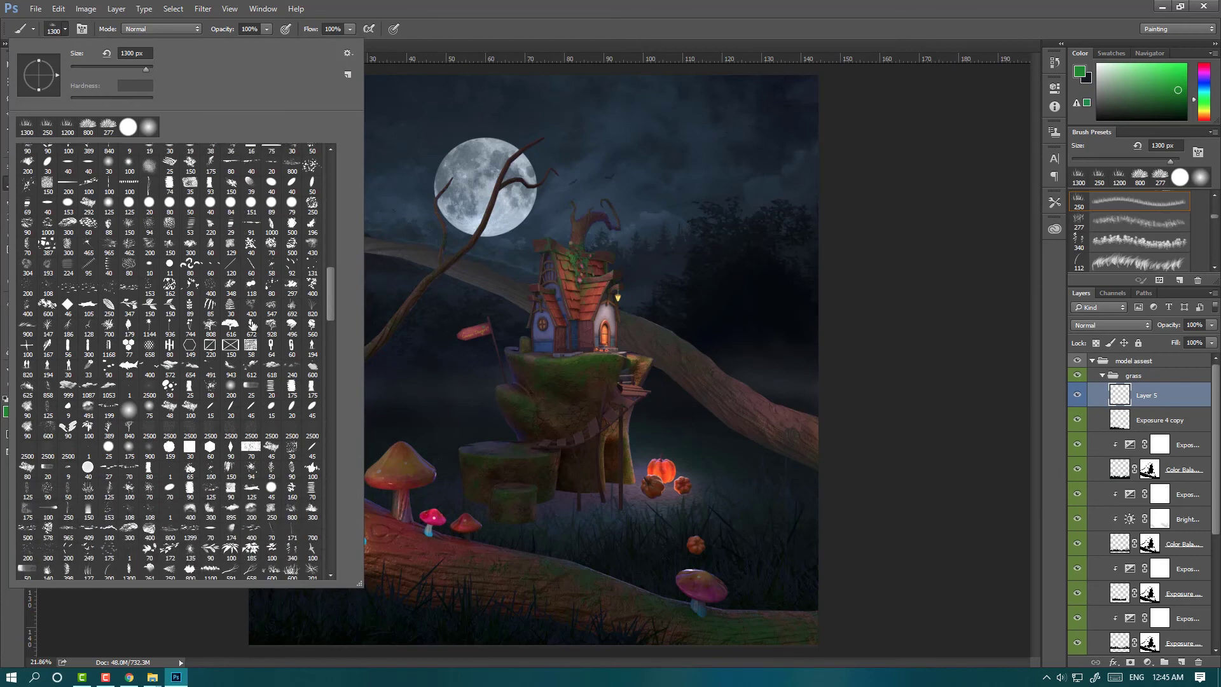
{"action": "left_click", "coordinate": [88, 533]}
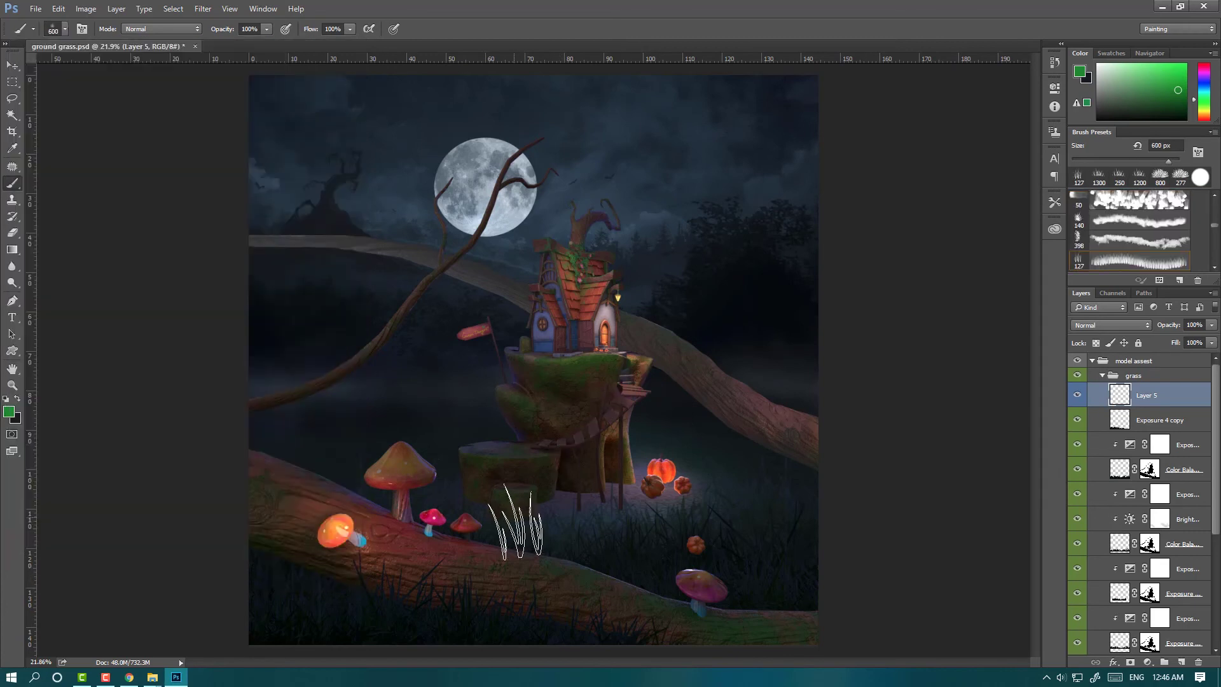
{"action": "left_click", "coordinate": [518, 528]}
{"action": "left_click", "coordinate": [544, 554]}
{"action": "scroll", "coordinate": [563, 279], "scroll_direction": "up", "scroll_amount": 4}
{"action": "key", "text": "bracketleft"}
{"action": "key", "text": "bracketleft"}
{"action": "key", "text": "bracketleft"}
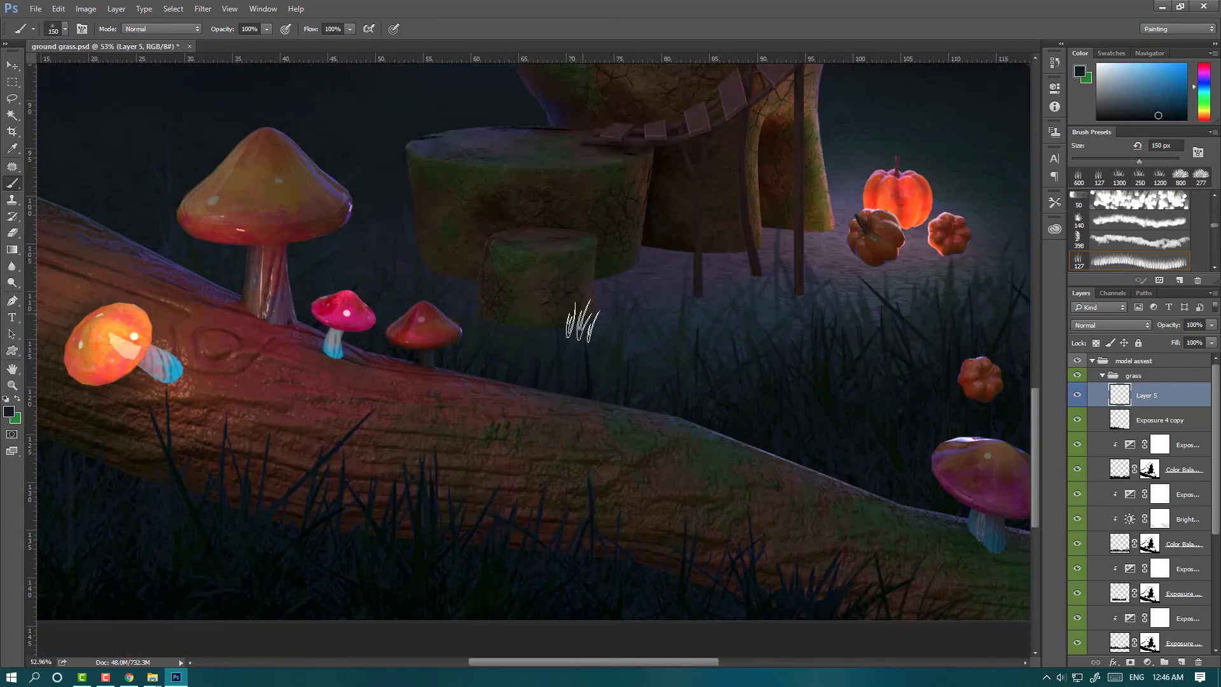
{"action": "left_click_drag", "start_coordinate": [1146, 395], "coordinate": [1146, 453]}
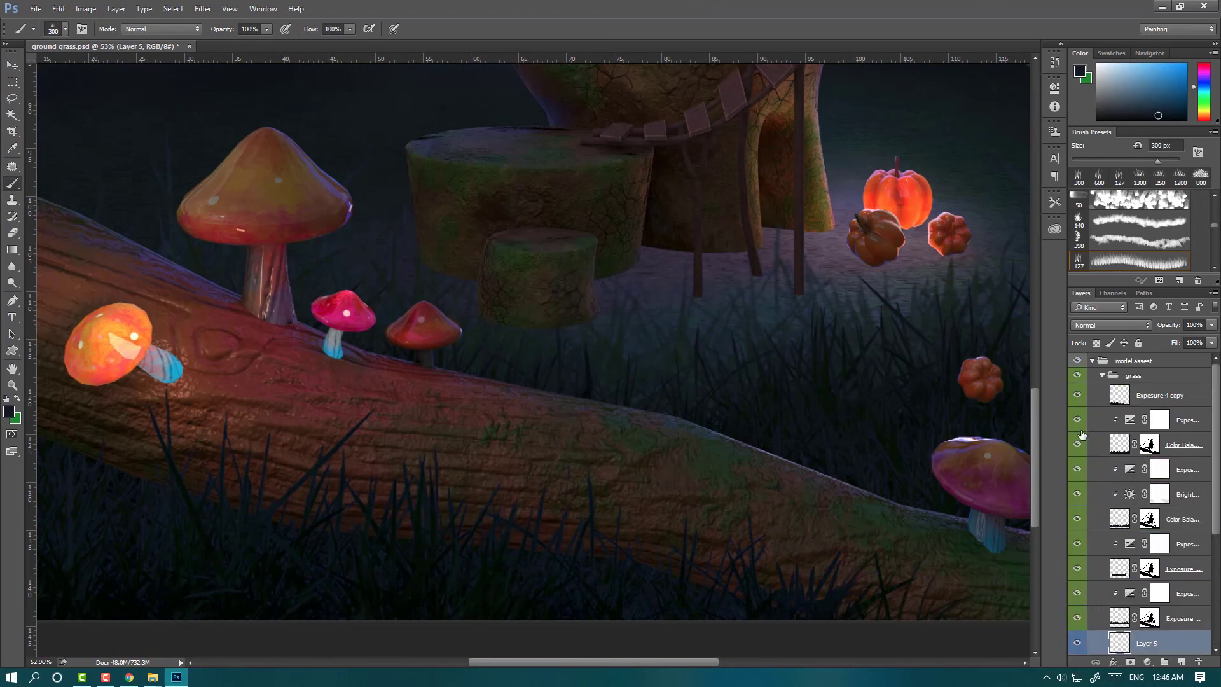
Step: Adjust the brush's scattering amount in Brush Settings
{"action": "key", "text": "F5"}
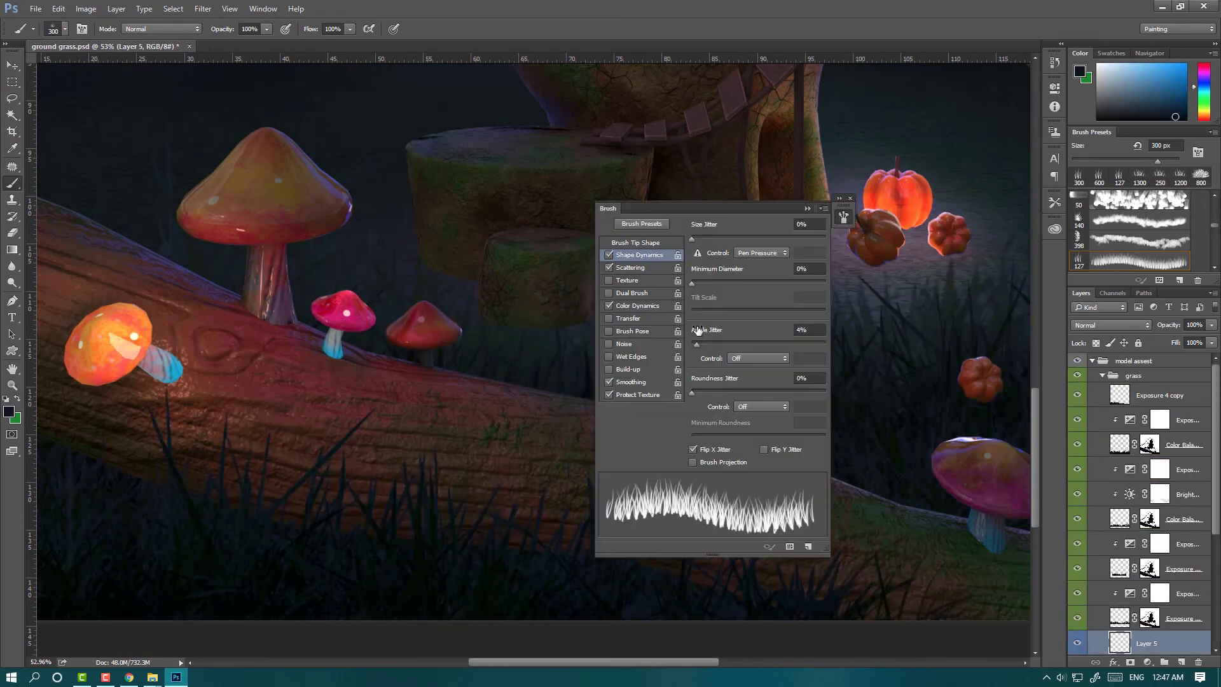
{"action": "scroll", "coordinate": [687, 317], "scroll_direction": "up", "scroll_amount": 1}
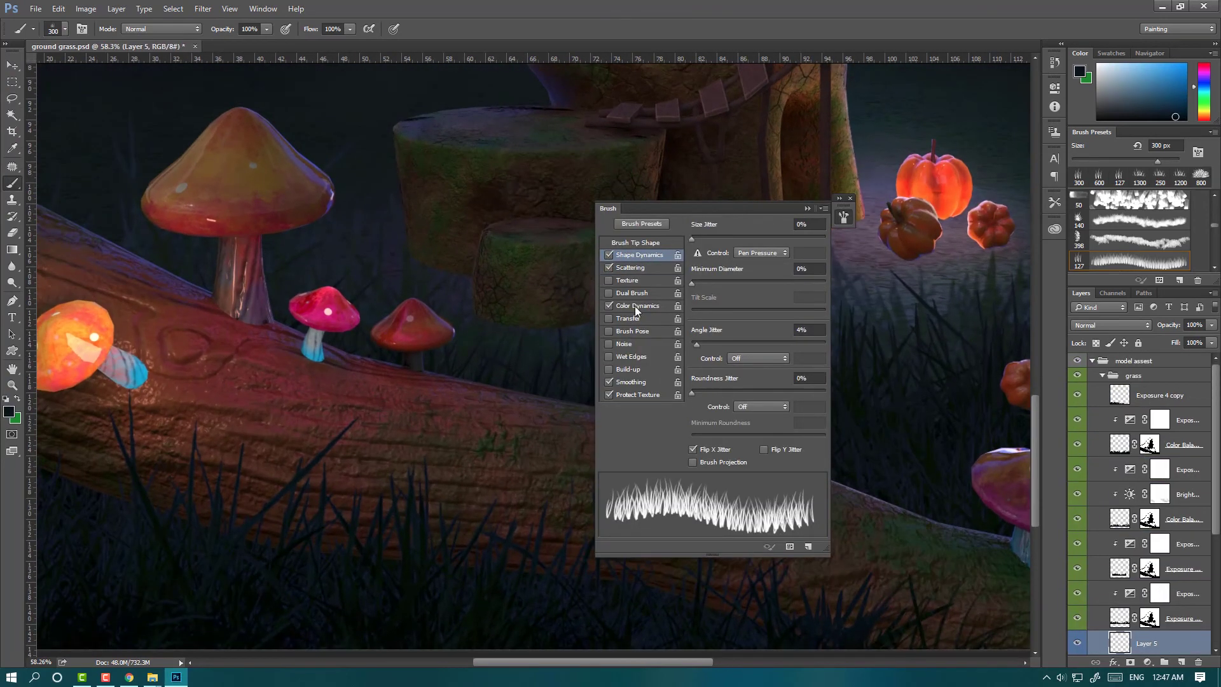
{"action": "left_click", "coordinate": [632, 267]}
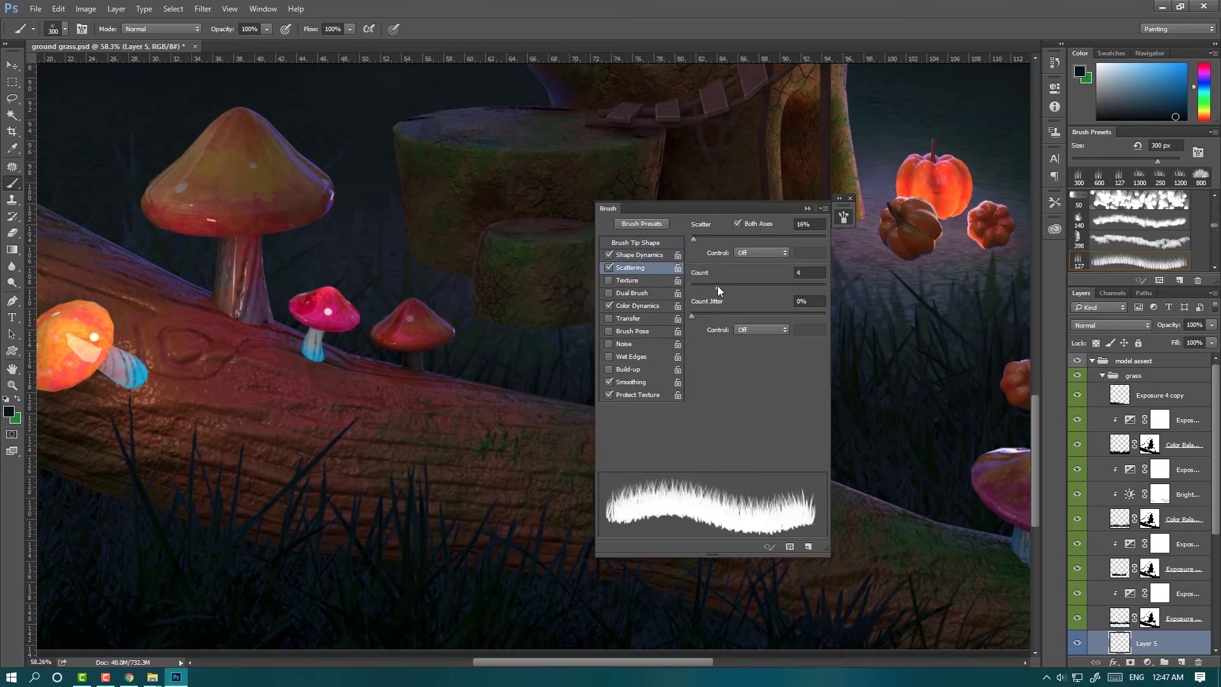
{"action": "mouse_move", "coordinate": [692, 239]}
{"action": "left_mouse_down"}
{"action": "mouse_move", "coordinate": [742, 239]}
{"action": "mouse_move", "coordinate": [690, 250]}
{"action": "mouse_move", "coordinate": [700, 239]}
{"action": "left_mouse_up"}
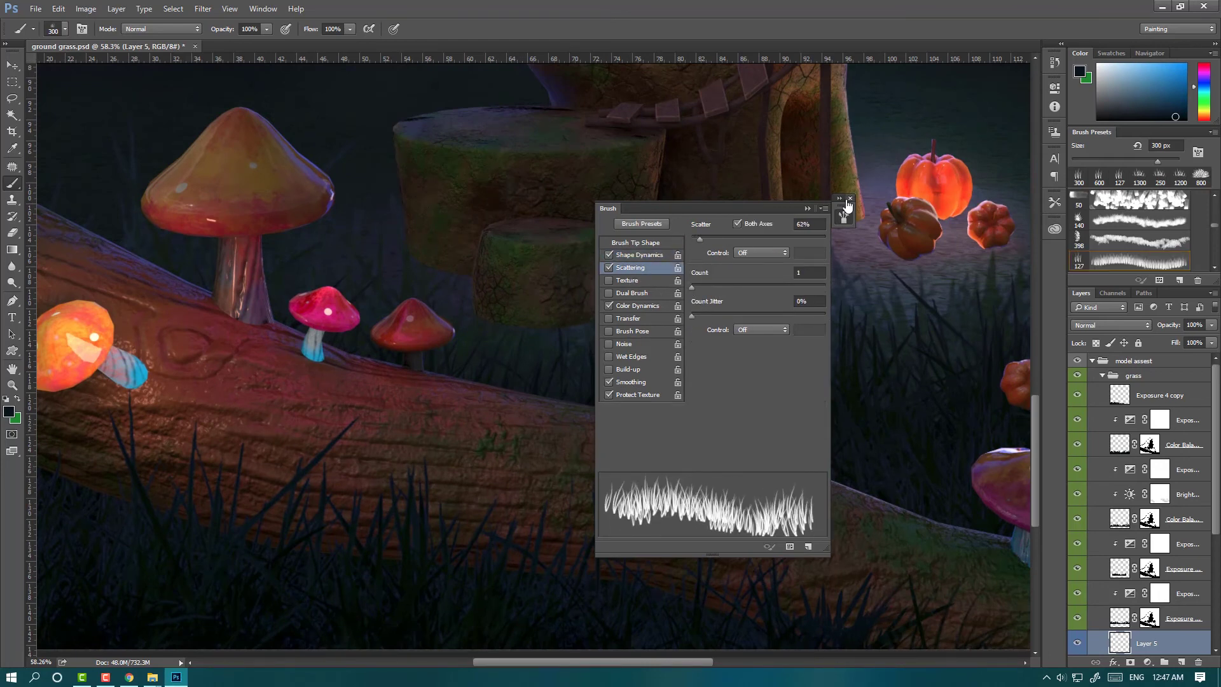
{"action": "left_click", "coordinate": [850, 198]}
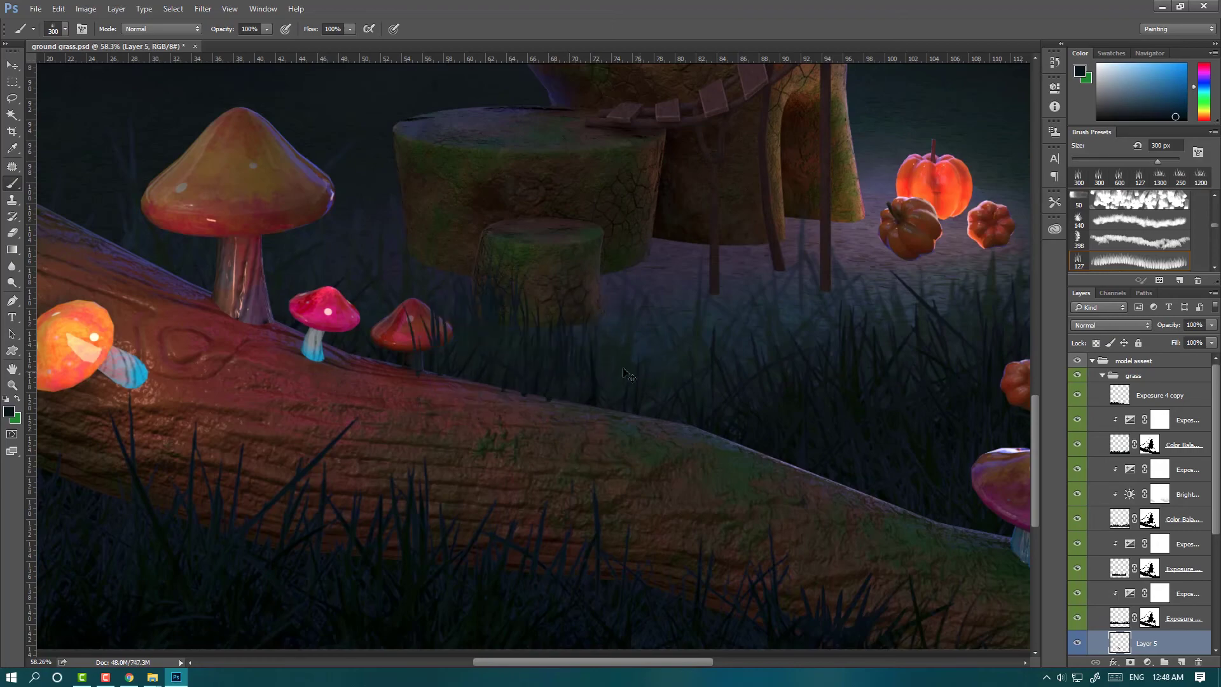
{"action": "scroll", "coordinate": [654, 419], "scroll_direction": "down", "scroll_amount": 3}
Step: Pick a 25 px round brush and pan over the dark grass below the pumpkins
{"action": "left_click", "coordinate": [65, 29]}
{"action": "left_click", "coordinate": [38, 134]}
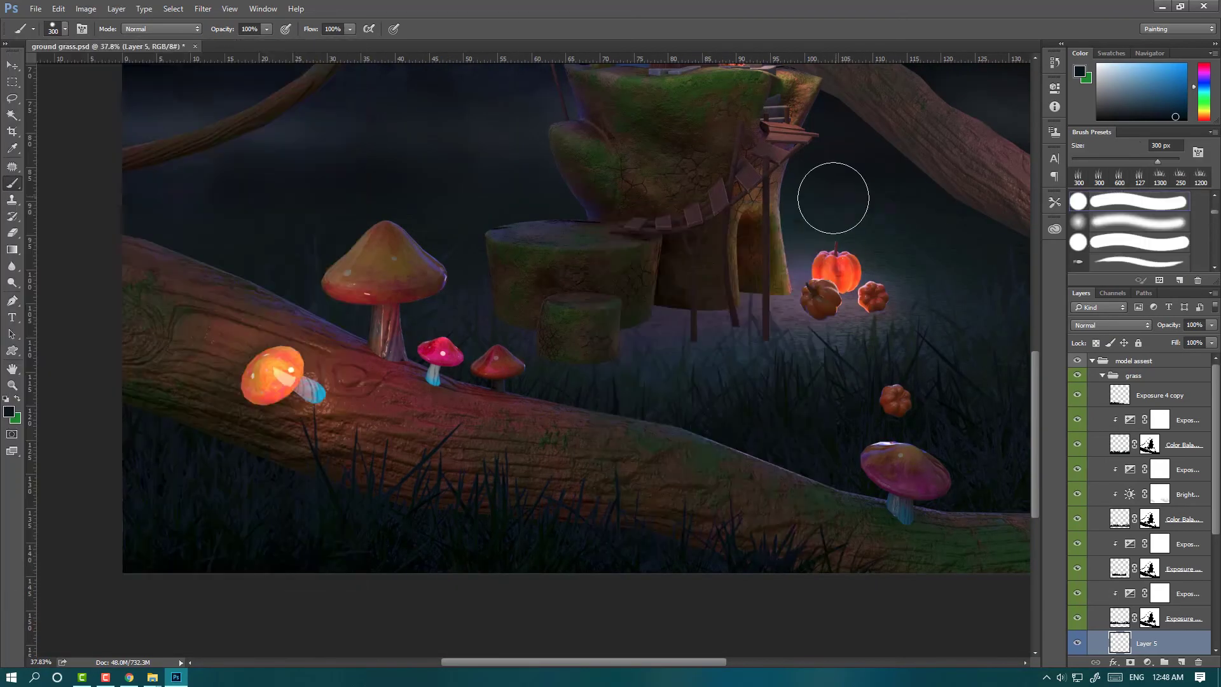
{"action": "scroll", "coordinate": [633, 312], "scroll_direction": "down", "scroll_amount": 2}
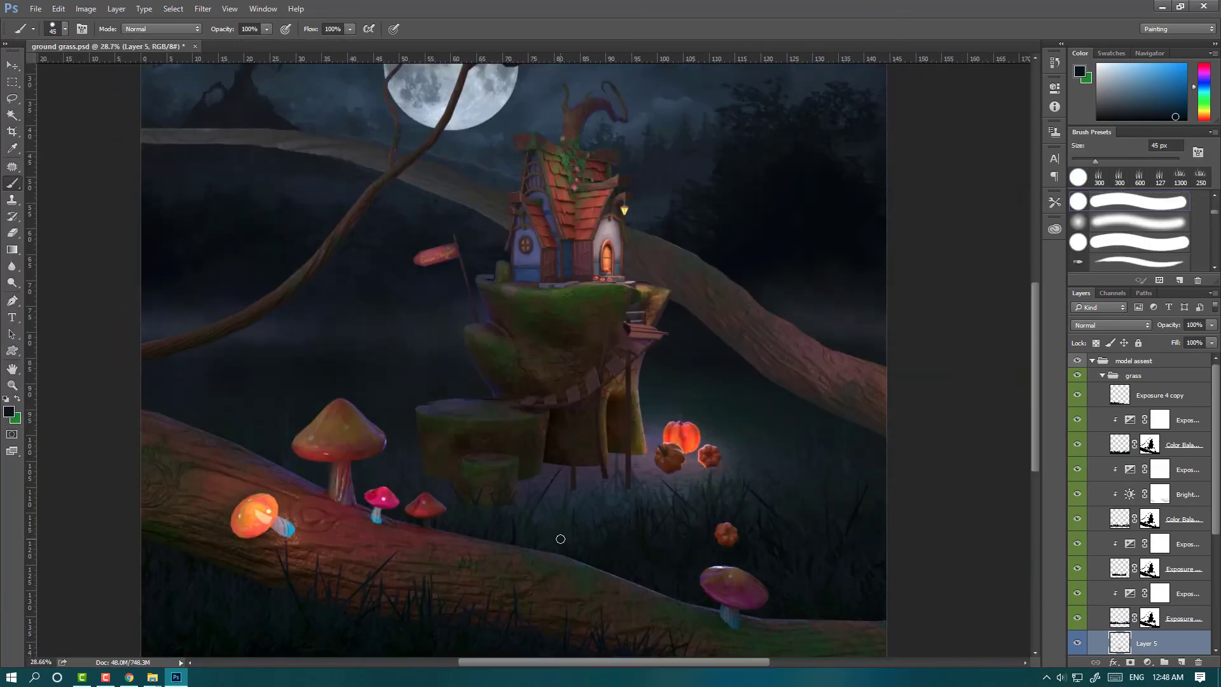
{"action": "scroll", "coordinate": [531, 329], "scroll_direction": "up", "scroll_amount": 4}
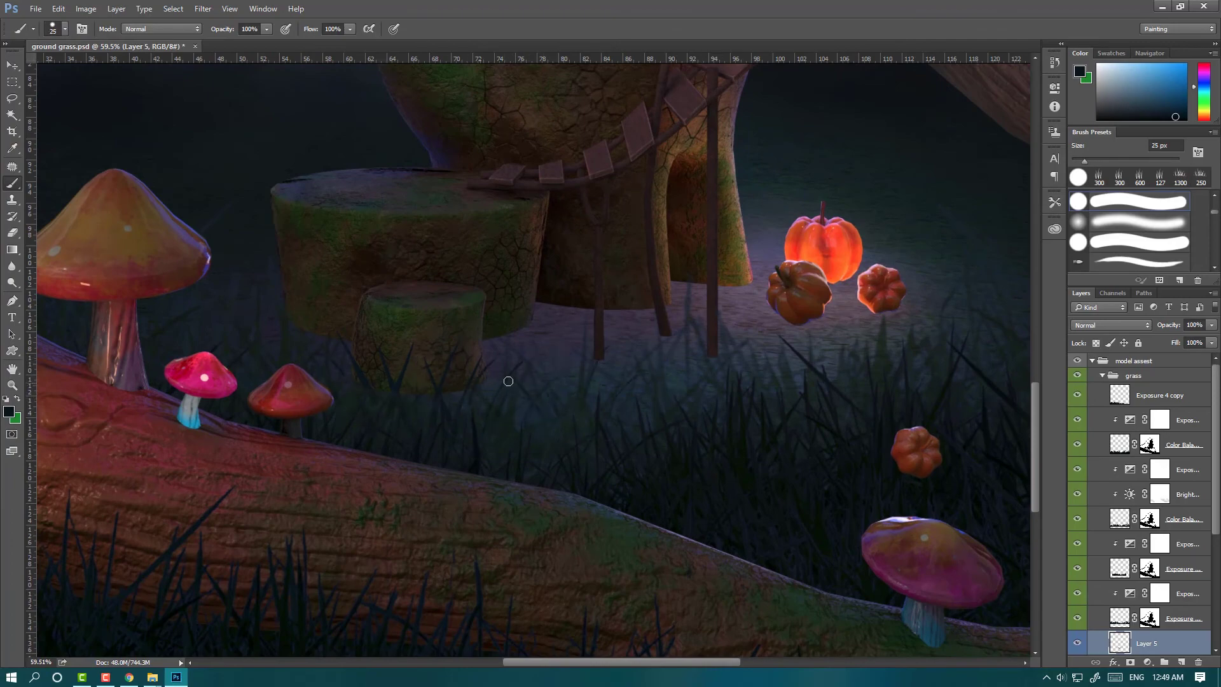
{"action": "left_click_drag", "start_coordinate": [508, 381], "coordinate": [450, 471]}
{"action": "left_click_drag", "start_coordinate": [718, 421], "coordinate": [683, 255]}
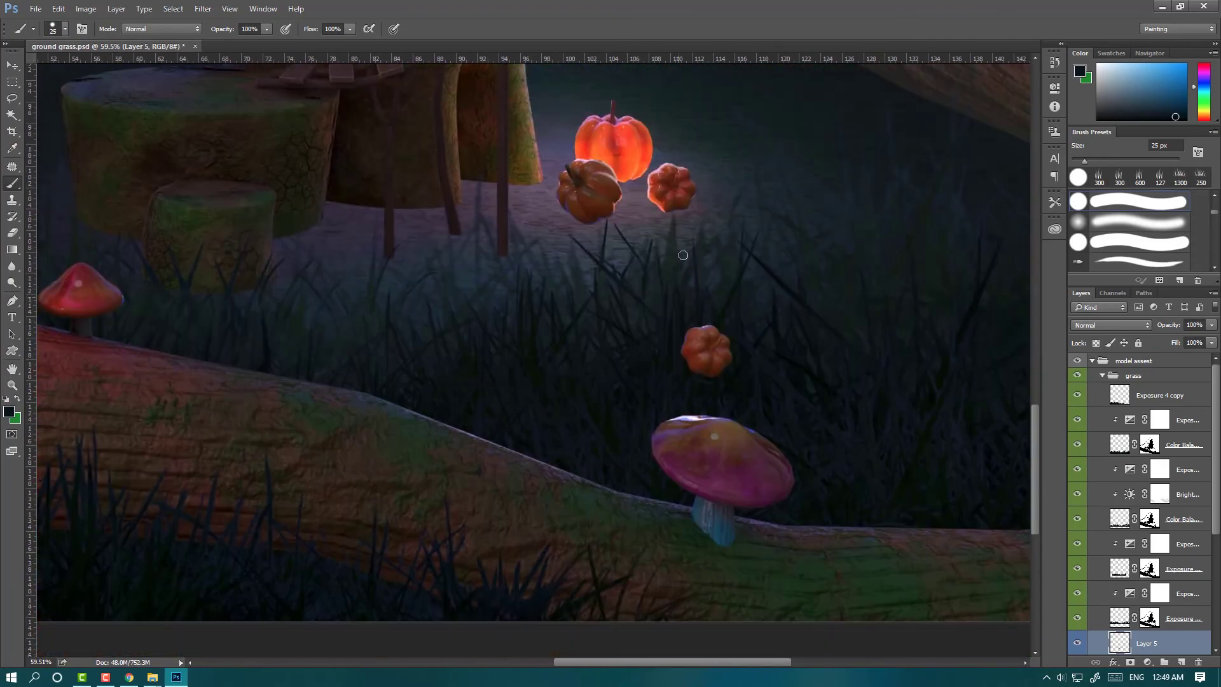
{"action": "mouse_move", "coordinate": [889, 242]}
{"action": "left_mouse_down"}
{"action": "mouse_move", "coordinate": [616, 368]}
{"action": "mouse_move", "coordinate": [710, 366]}
{"action": "left_mouse_up"}
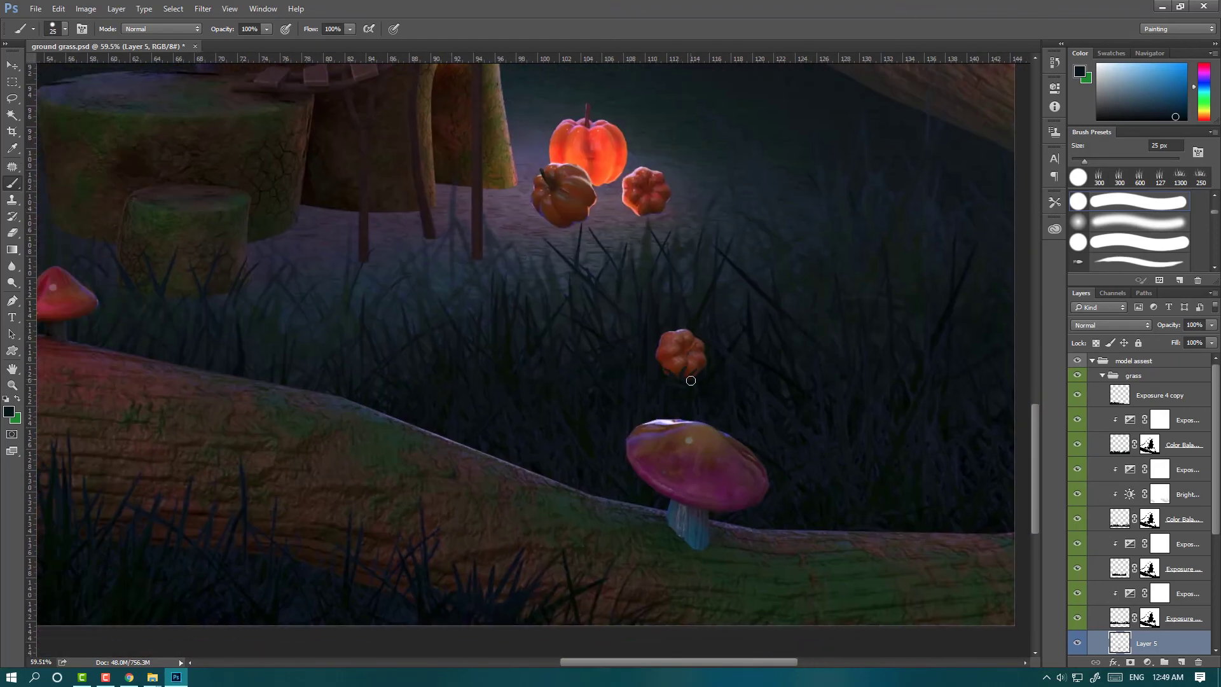
{"action": "scroll", "coordinate": [745, 332], "scroll_direction": "down", "scroll_amount": 3}
{"action": "scroll", "coordinate": [699, 289], "scroll_direction": "up", "scroll_amount": 2}
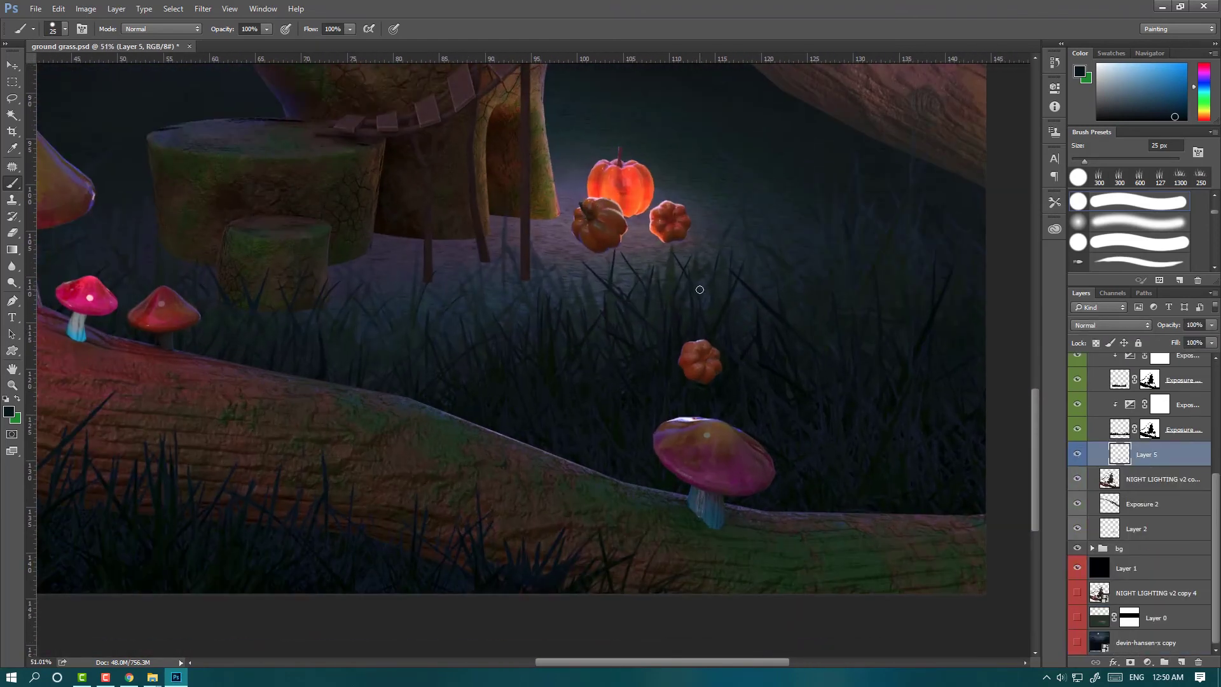
Step: Lasso the small pumpkin in the grass and copy it to a new layer
{"action": "key", "text": "ctrl+0"}
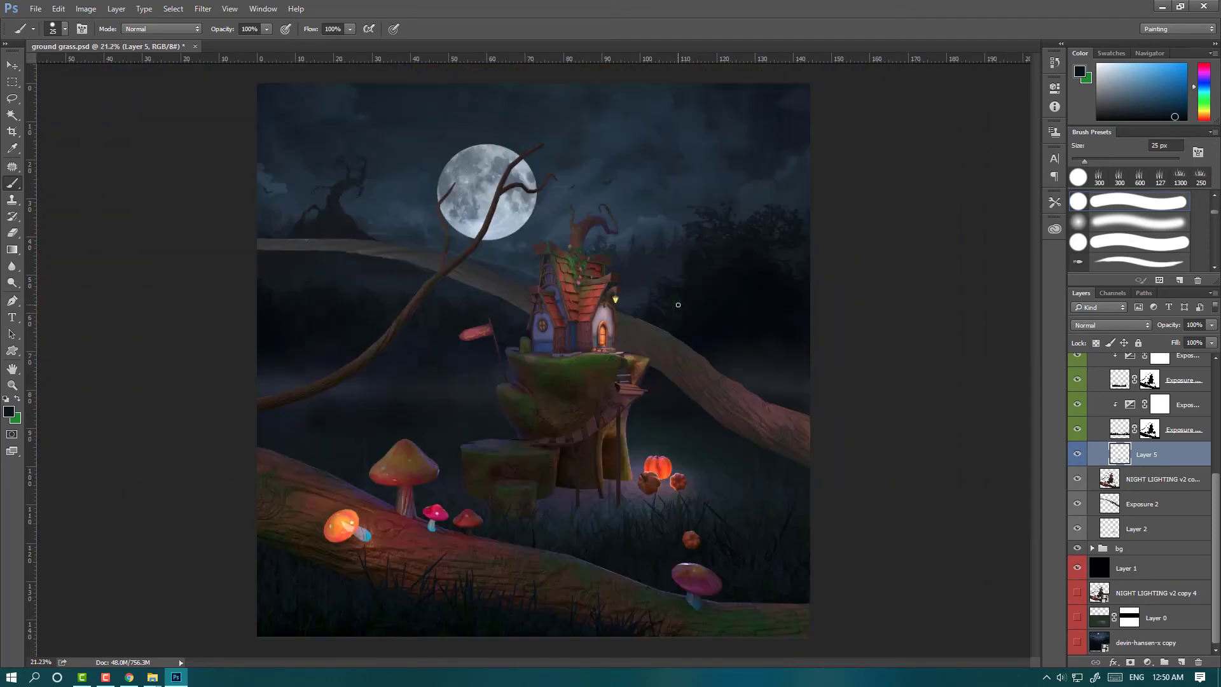
{"action": "key", "text": "v"}
{"action": "left_click", "coordinate": [693, 540]}
{"action": "key", "text": "l"}
{"action": "left_click_drag", "start_coordinate": [674, 521], "coordinate": [288, 351]}
{"action": "key", "text": "ctrl+j"}
{"action": "key", "text": "v"}
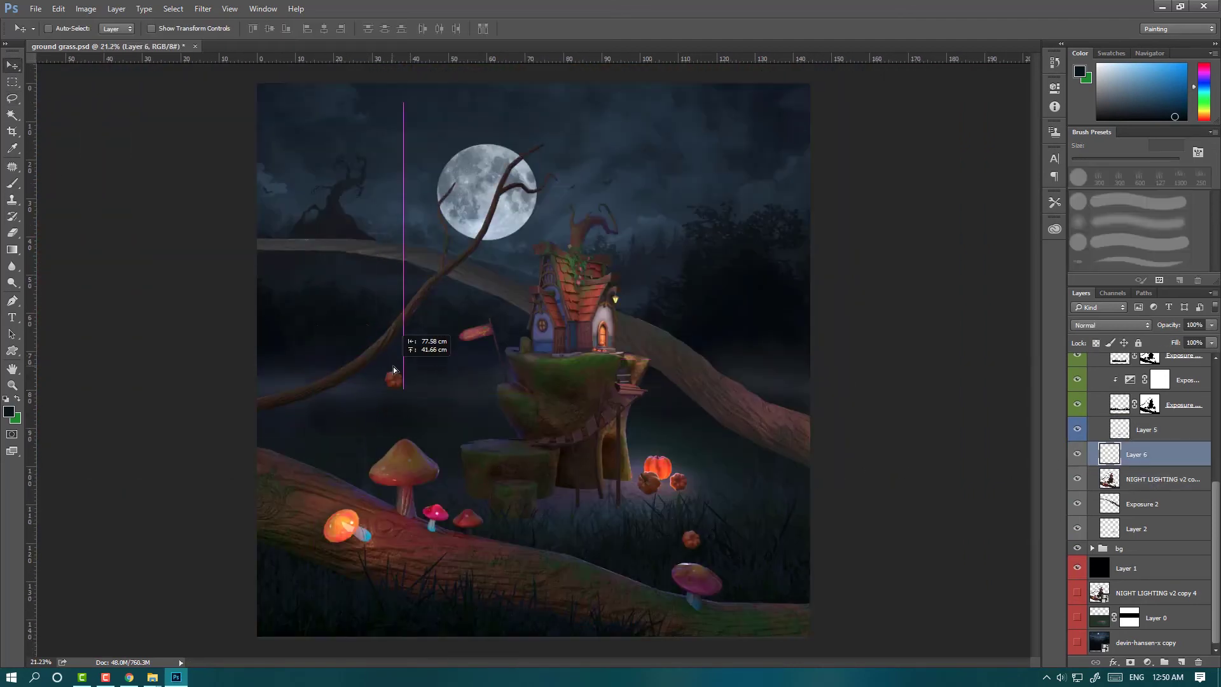
Step: Place the pumpkin copy at the scene's left edge beside the thin branch
{"action": "scroll", "coordinate": [306, 360], "scroll_direction": "up", "scroll_amount": 2}
{"action": "scroll", "coordinate": [306, 360], "scroll_direction": "up", "scroll_amount": 3}
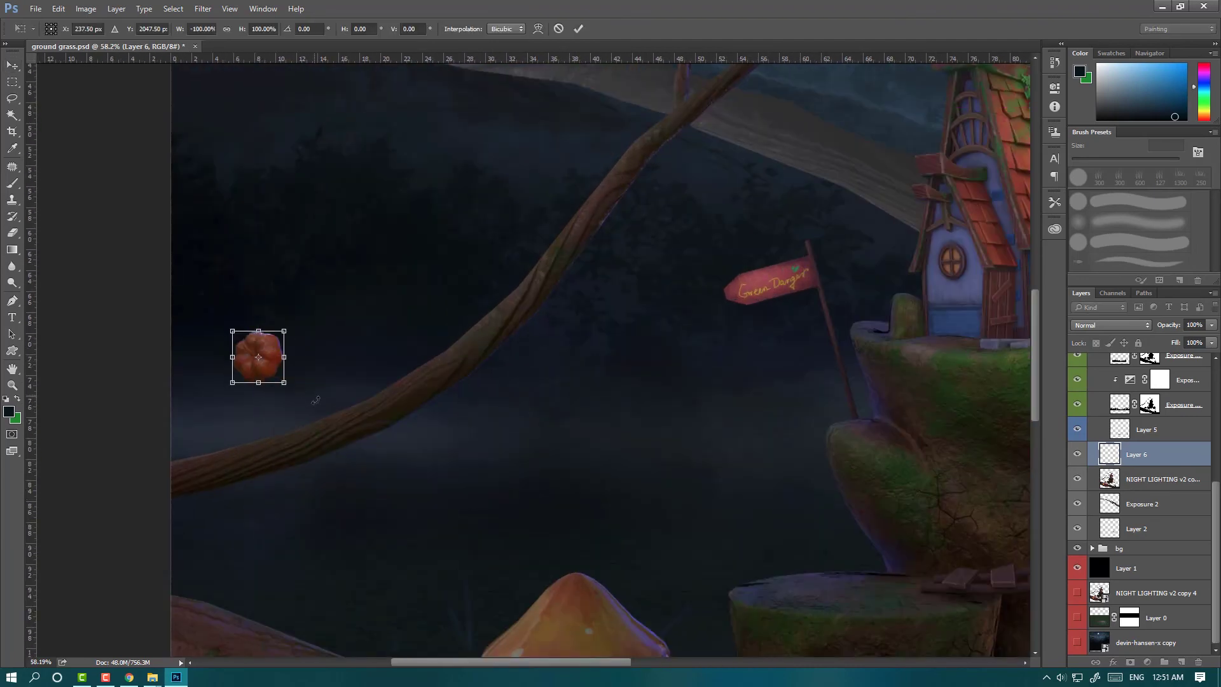
{"action": "scroll", "coordinate": [310, 407], "scroll_direction": "down", "scroll_amount": 5}
{"action": "scroll", "coordinate": [286, 356], "scroll_direction": "up", "scroll_amount": 1}
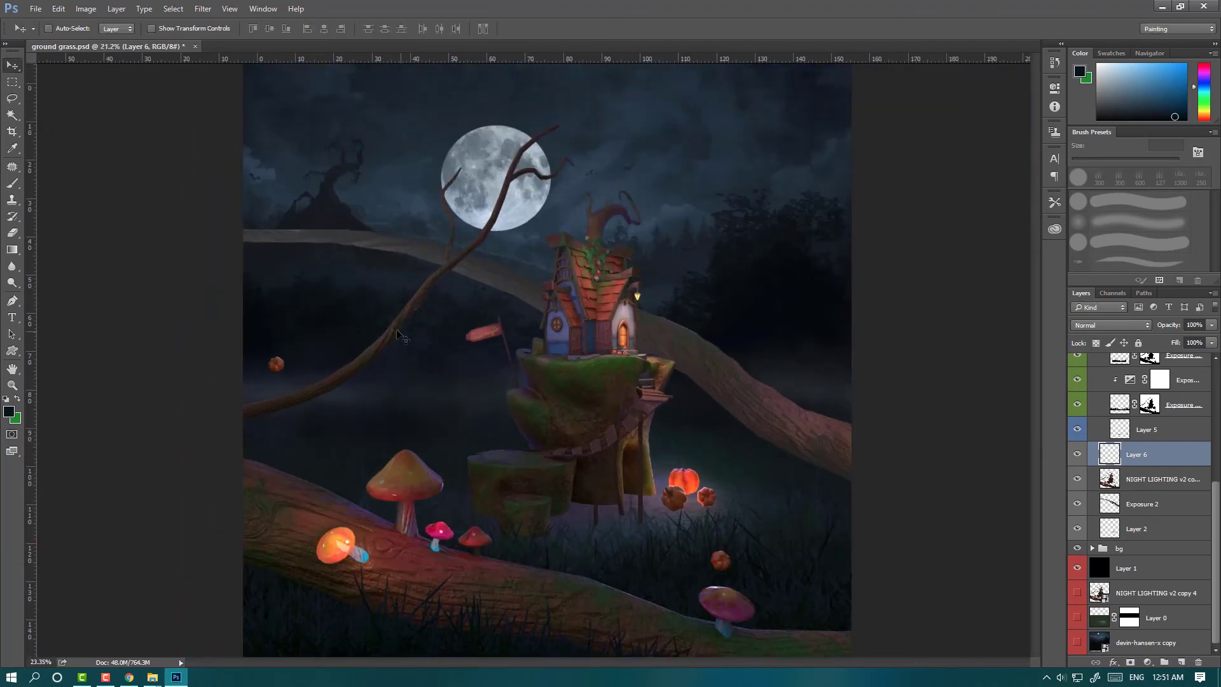
{"action": "left_click_drag", "start_coordinate": [278, 367], "coordinate": [280, 384]}
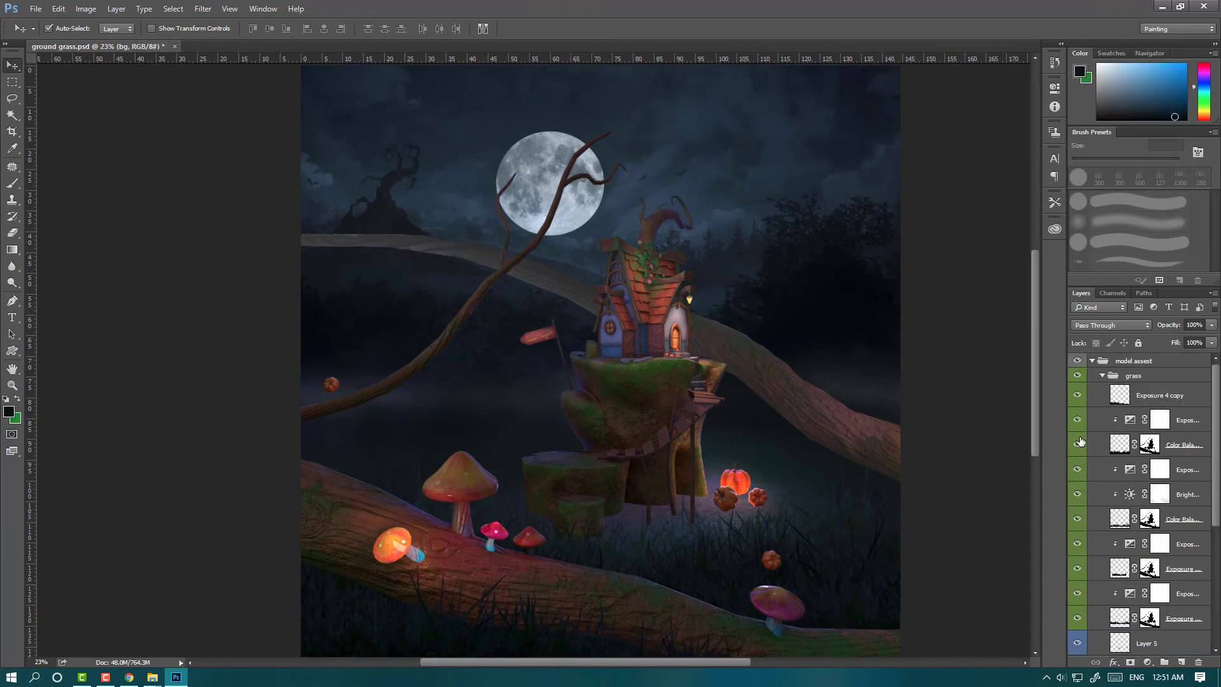
Step: Select the Color Balance 3 mask with a 175 px soft round brush
{"action": "left_click", "coordinate": [1148, 444]}
{"action": "key", "text": "b"}
{"action": "left_click", "coordinate": [64, 28]}
{"action": "left_click_drag", "start_coordinate": [38, 50], "coordinate": [75, 49]}
{"action": "key", "text": "F5"}
{"action": "key", "text": "F5"}
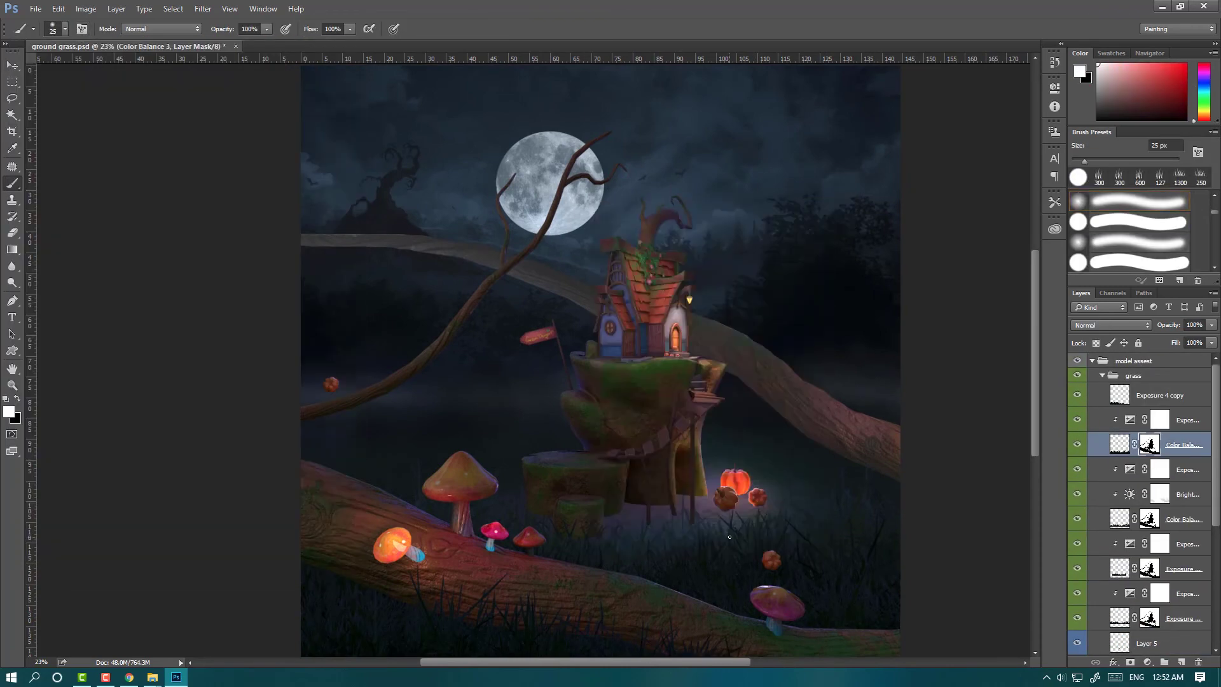
Step: Check the Color Balance 3 copy and Exposure 5 copy layers, then select NIGHT LIGHTING v2 copy 3
{"action": "left_click", "coordinate": [865, 549], "text": "ctrl"}
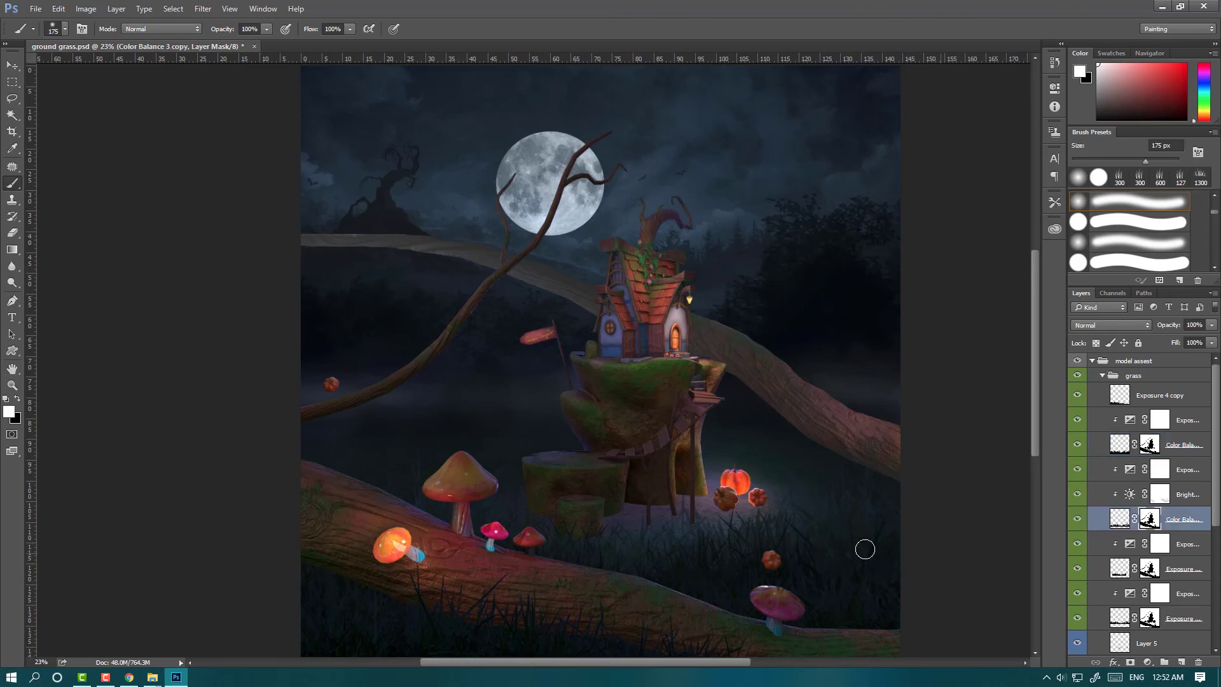
{"action": "left_click", "coordinate": [776, 555], "text": "ctrl"}
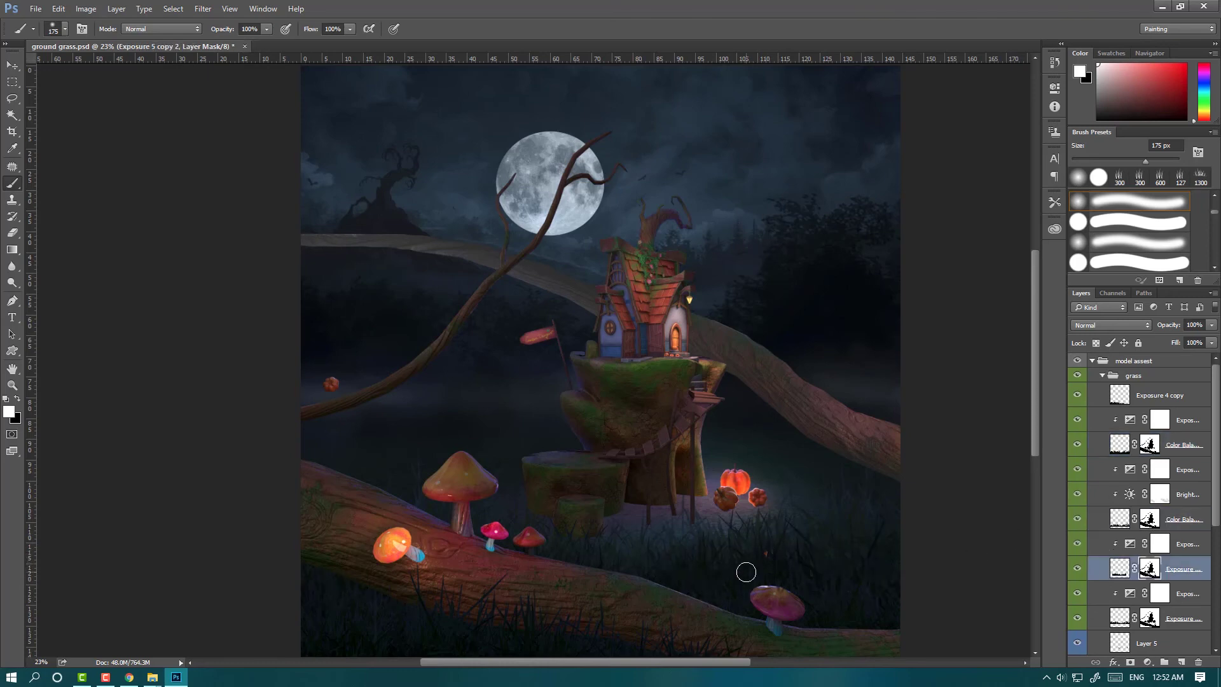
{"action": "left_click", "coordinate": [766, 536], "text": "ctrl"}
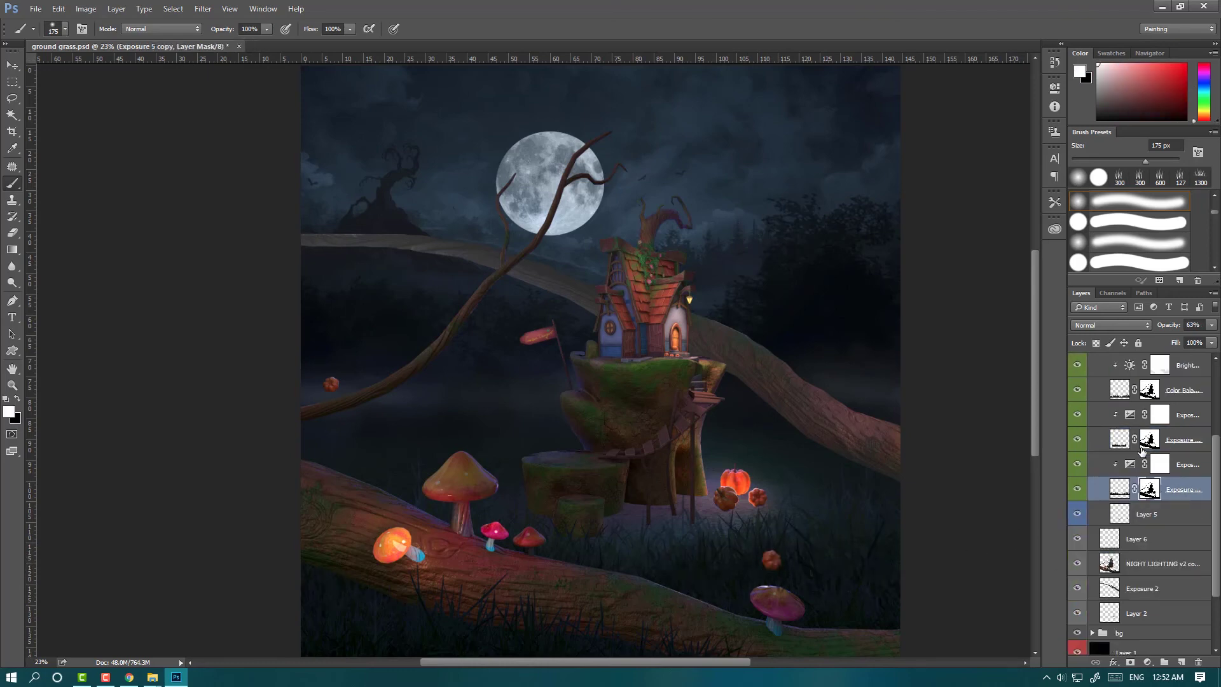
{"action": "key", "text": "v"}
{"action": "scroll", "coordinate": [1144, 458], "scroll_direction": "down", "scroll_amount": 3}
{"action": "right_click", "coordinate": [1167, 481]}
{"action": "left_click", "coordinate": [1124, 382]}
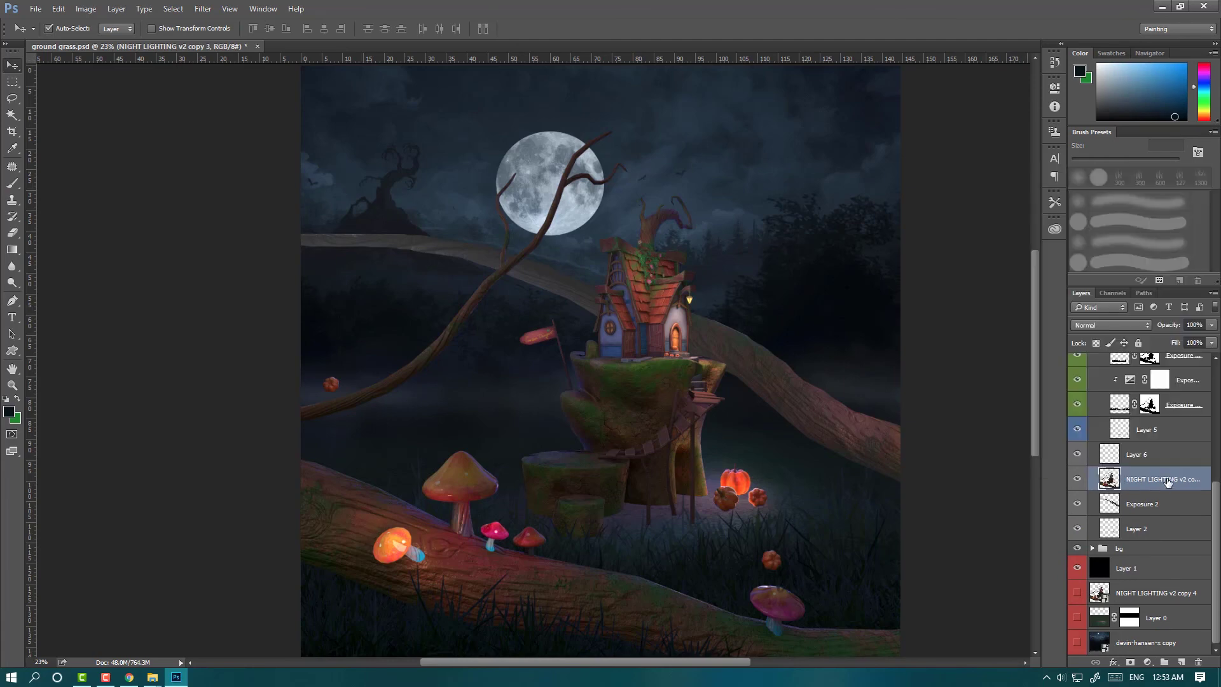
{"action": "scroll", "coordinate": [750, 547], "scroll_direction": "up", "scroll_amount": 3}
Step: Mask NIGHT LIGHTING v2 copy 3 so lassoed grass blades overlap the pumpkin's base
{"action": "scroll", "coordinate": [749, 550], "scroll_direction": "up", "scroll_amount": 3}
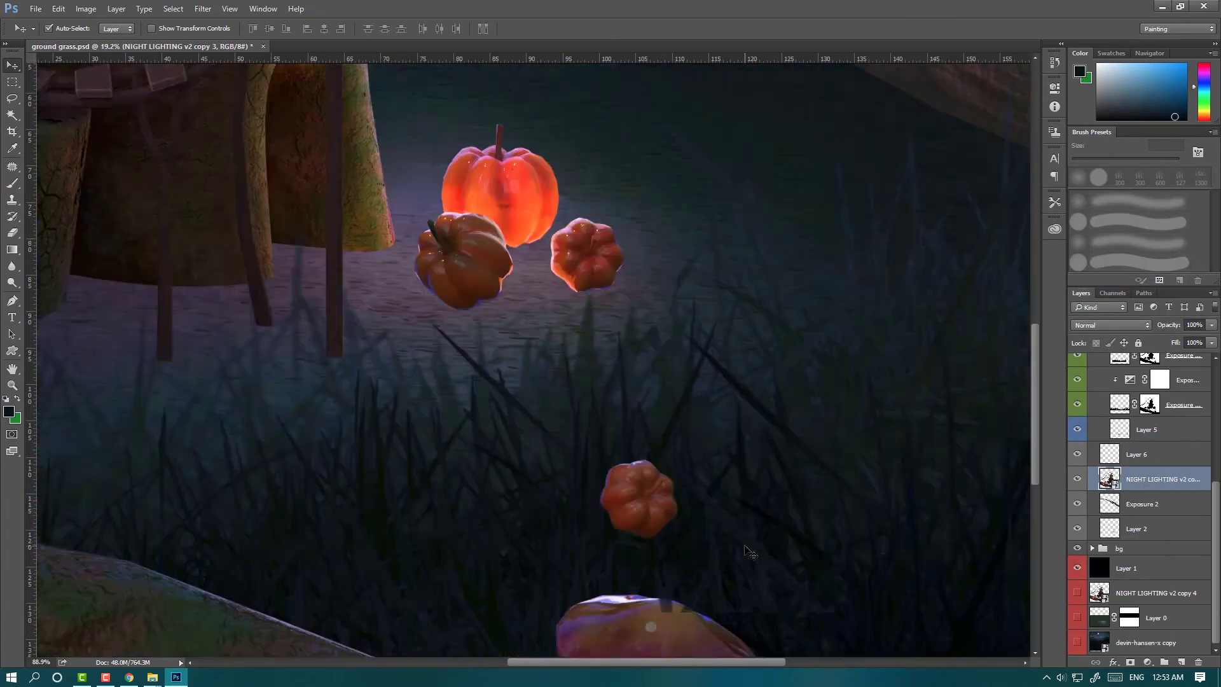
{"action": "scroll", "coordinate": [749, 550], "scroll_direction": "up", "scroll_amount": 2}
{"action": "left_click", "coordinate": [12, 98]}
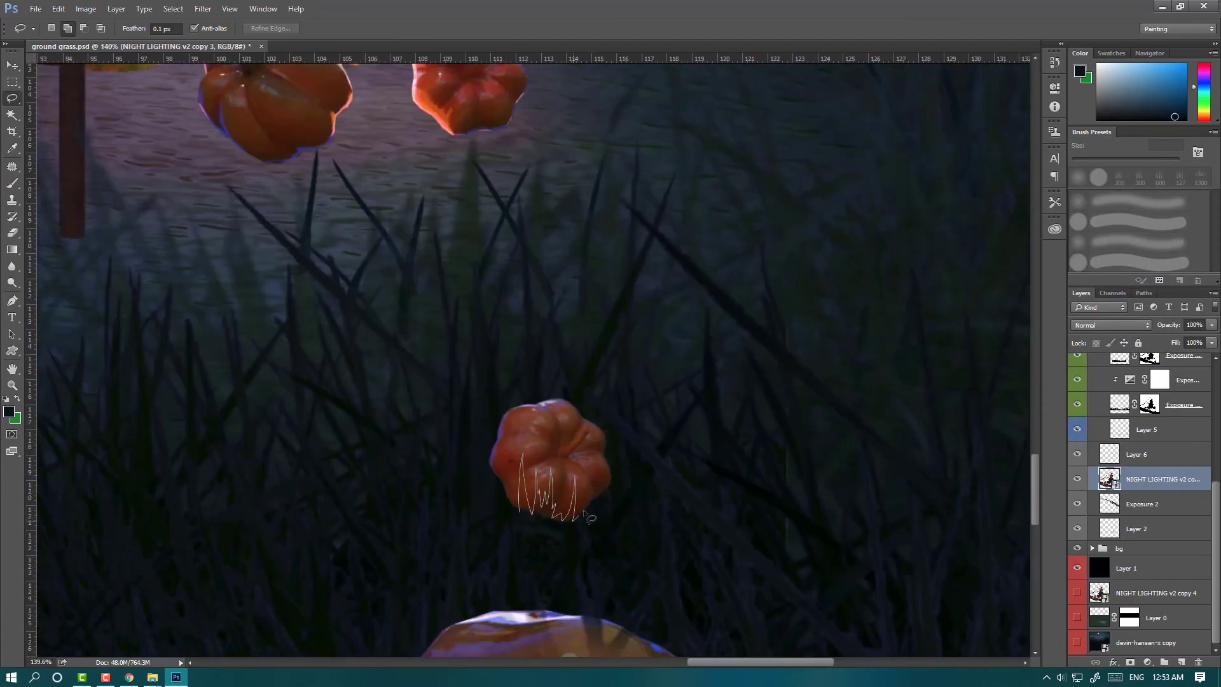
{"action": "left_click_drag", "start_coordinate": [500, 507], "coordinate": [501, 509]}
{"action": "left_click", "coordinate": [1130, 662]}
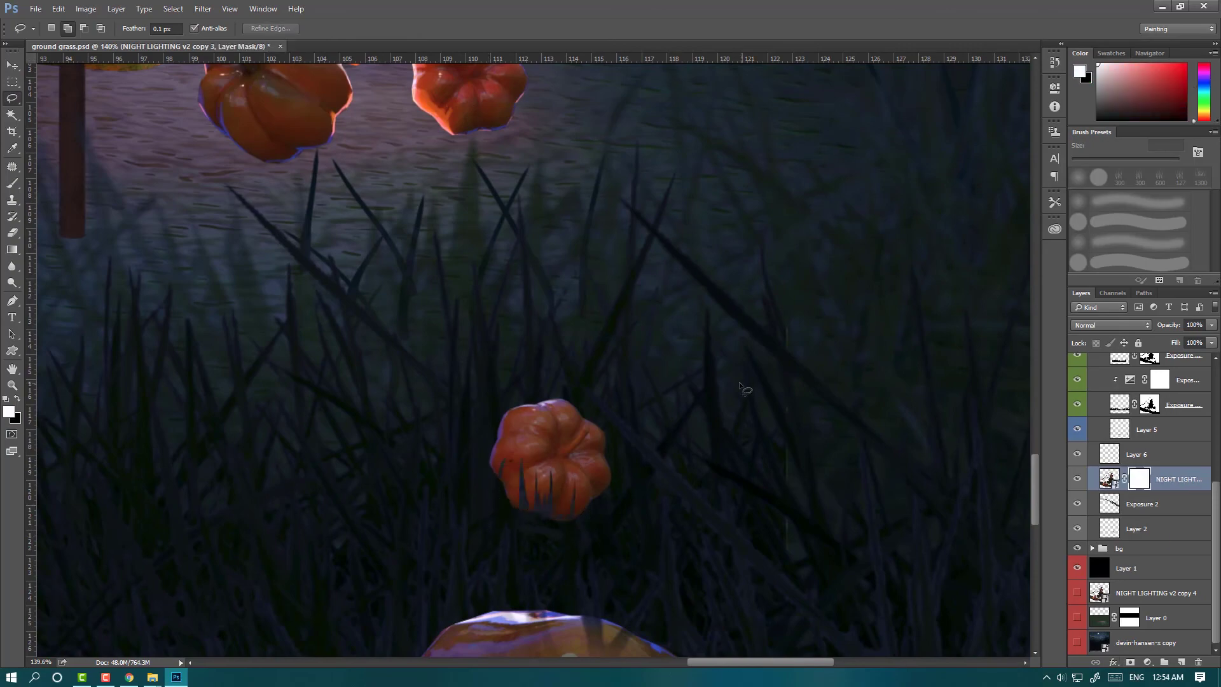
{"action": "scroll", "coordinate": [700, 449], "scroll_direction": "down", "scroll_amount": 5}
{"action": "scroll", "coordinate": [699, 449], "scroll_direction": "up", "scroll_amount": 5}
Step: Load the grass-blade shape, then select Layer 5 with a brush for touch-ups
{"action": "left_click", "coordinate": [1139, 478], "text": "ctrl"}
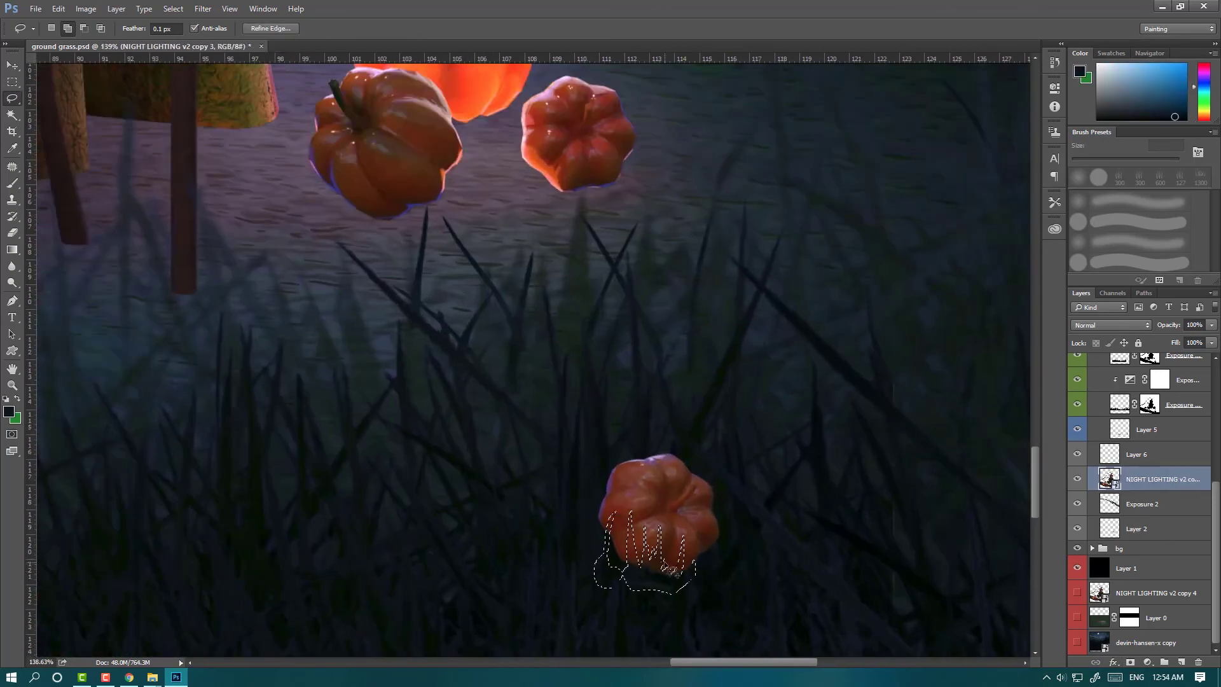
{"action": "scroll", "coordinate": [1144, 476], "scroll_direction": "up", "scroll_amount": 2}
{"action": "left_click", "coordinate": [1145, 561]}
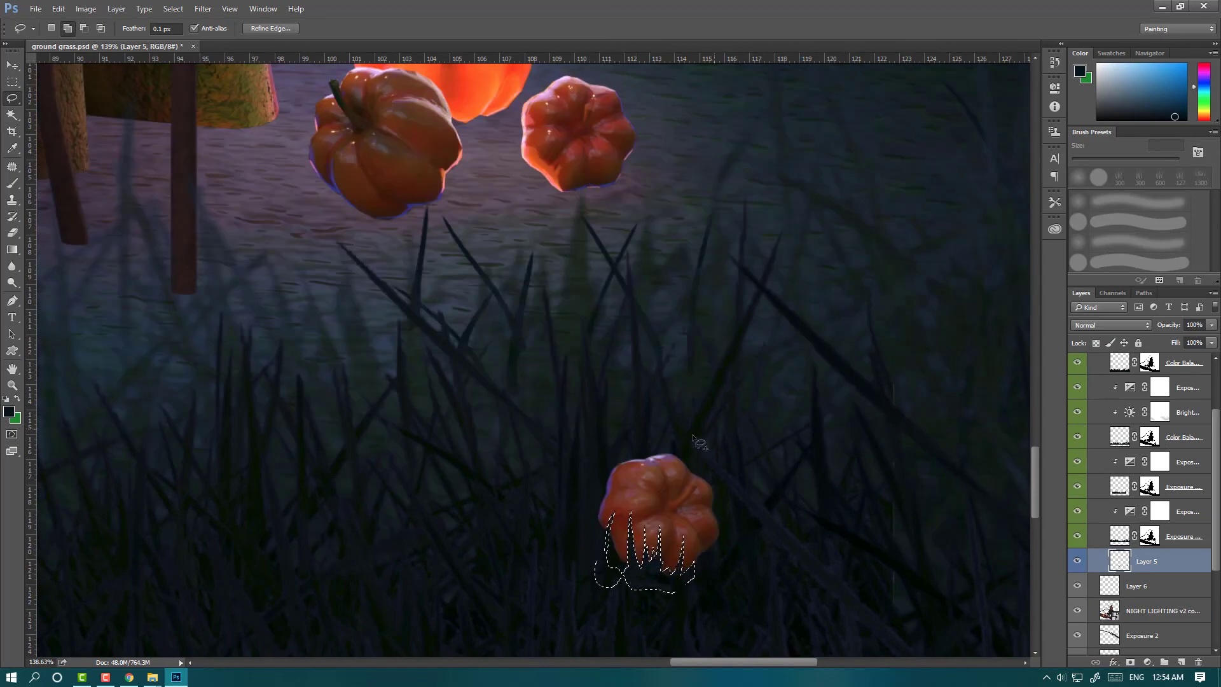
{"action": "scroll", "coordinate": [636, 433], "scroll_direction": "down", "scroll_amount": 5}
{"action": "scroll", "coordinate": [655, 445], "scroll_direction": "up", "scroll_amount": 5}
{"action": "key", "text": "ctrl+d"}
{"action": "key", "text": "b"}
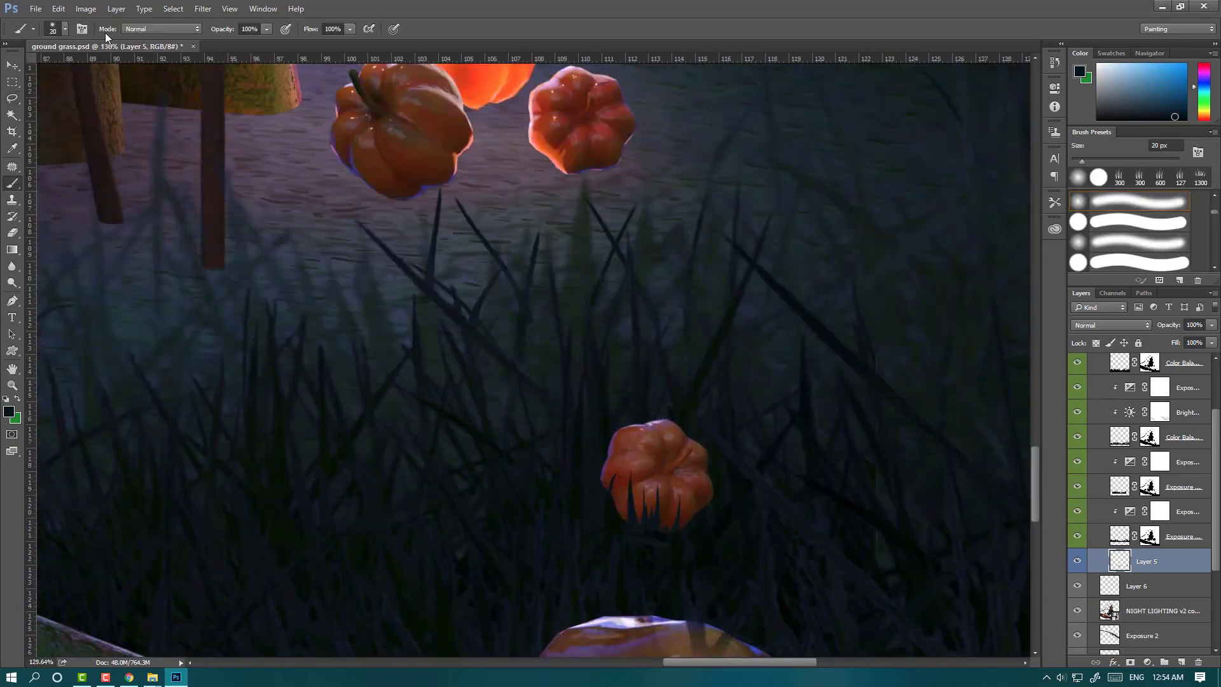
{"action": "left_click", "coordinate": [65, 29]}
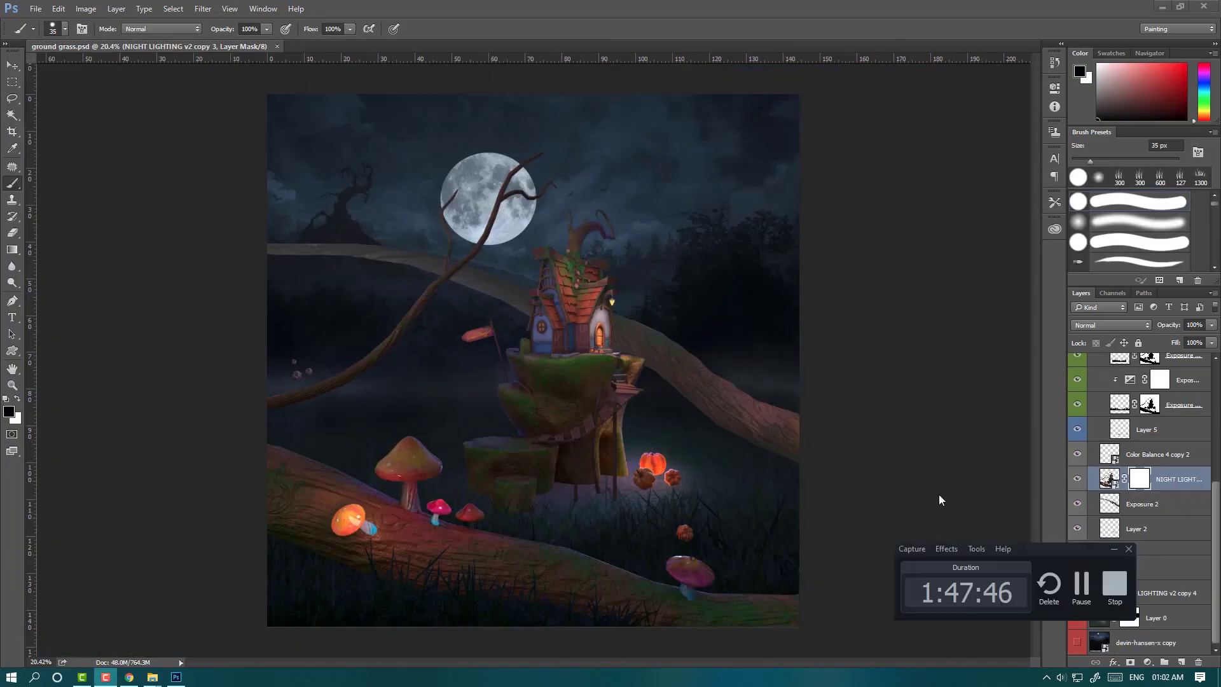
Step: Save a copy of the scene as the JPEG 'ground grass'
{"action": "key", "text": "ctrl+shift+s"}
{"action": "left_click", "coordinate": [285, 258]}
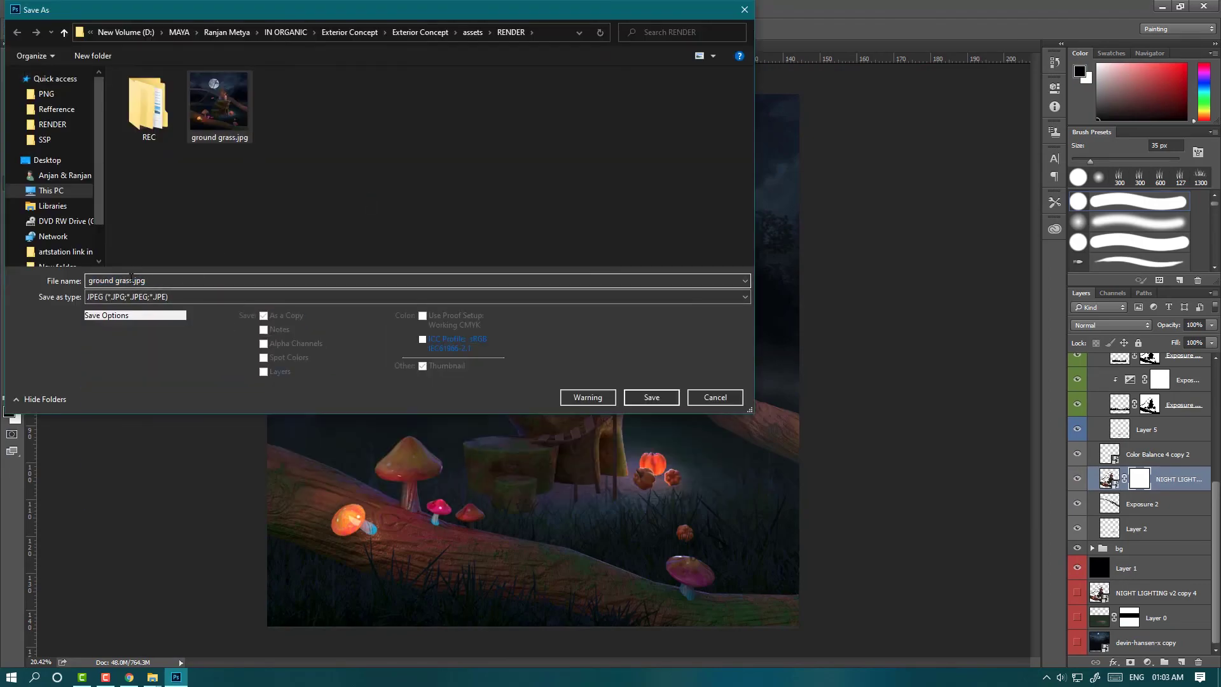
{"action": "key", "text": "Return"}
{"action": "key", "text": "Return"}
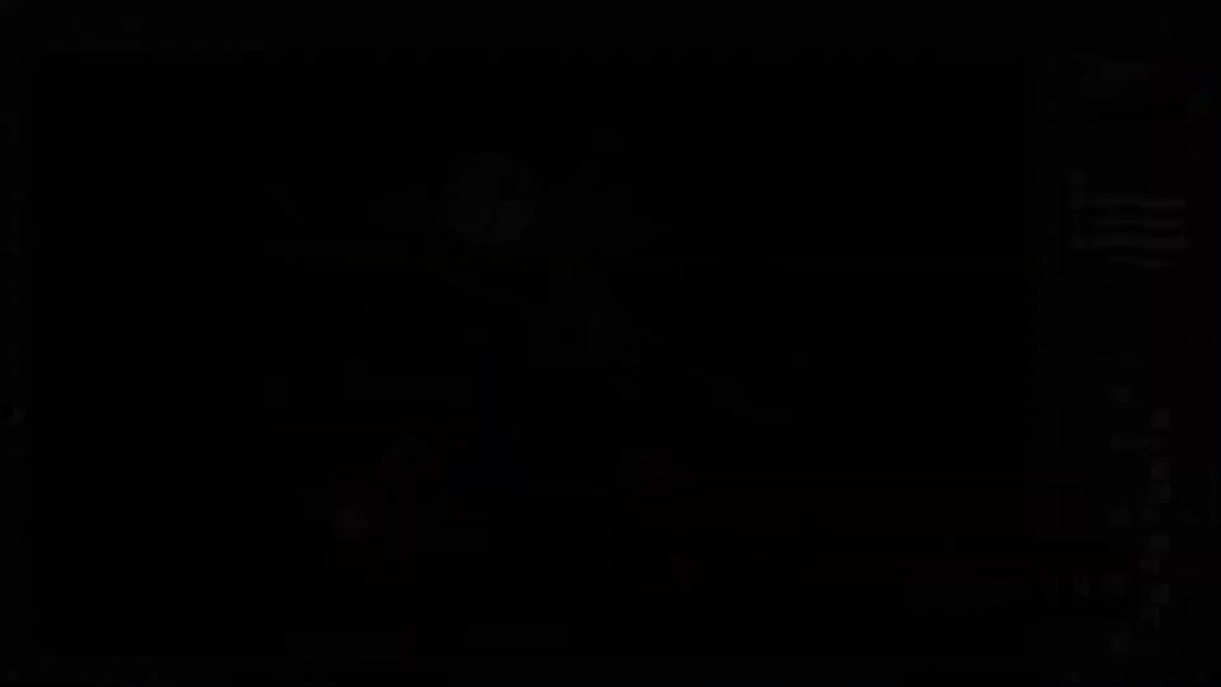